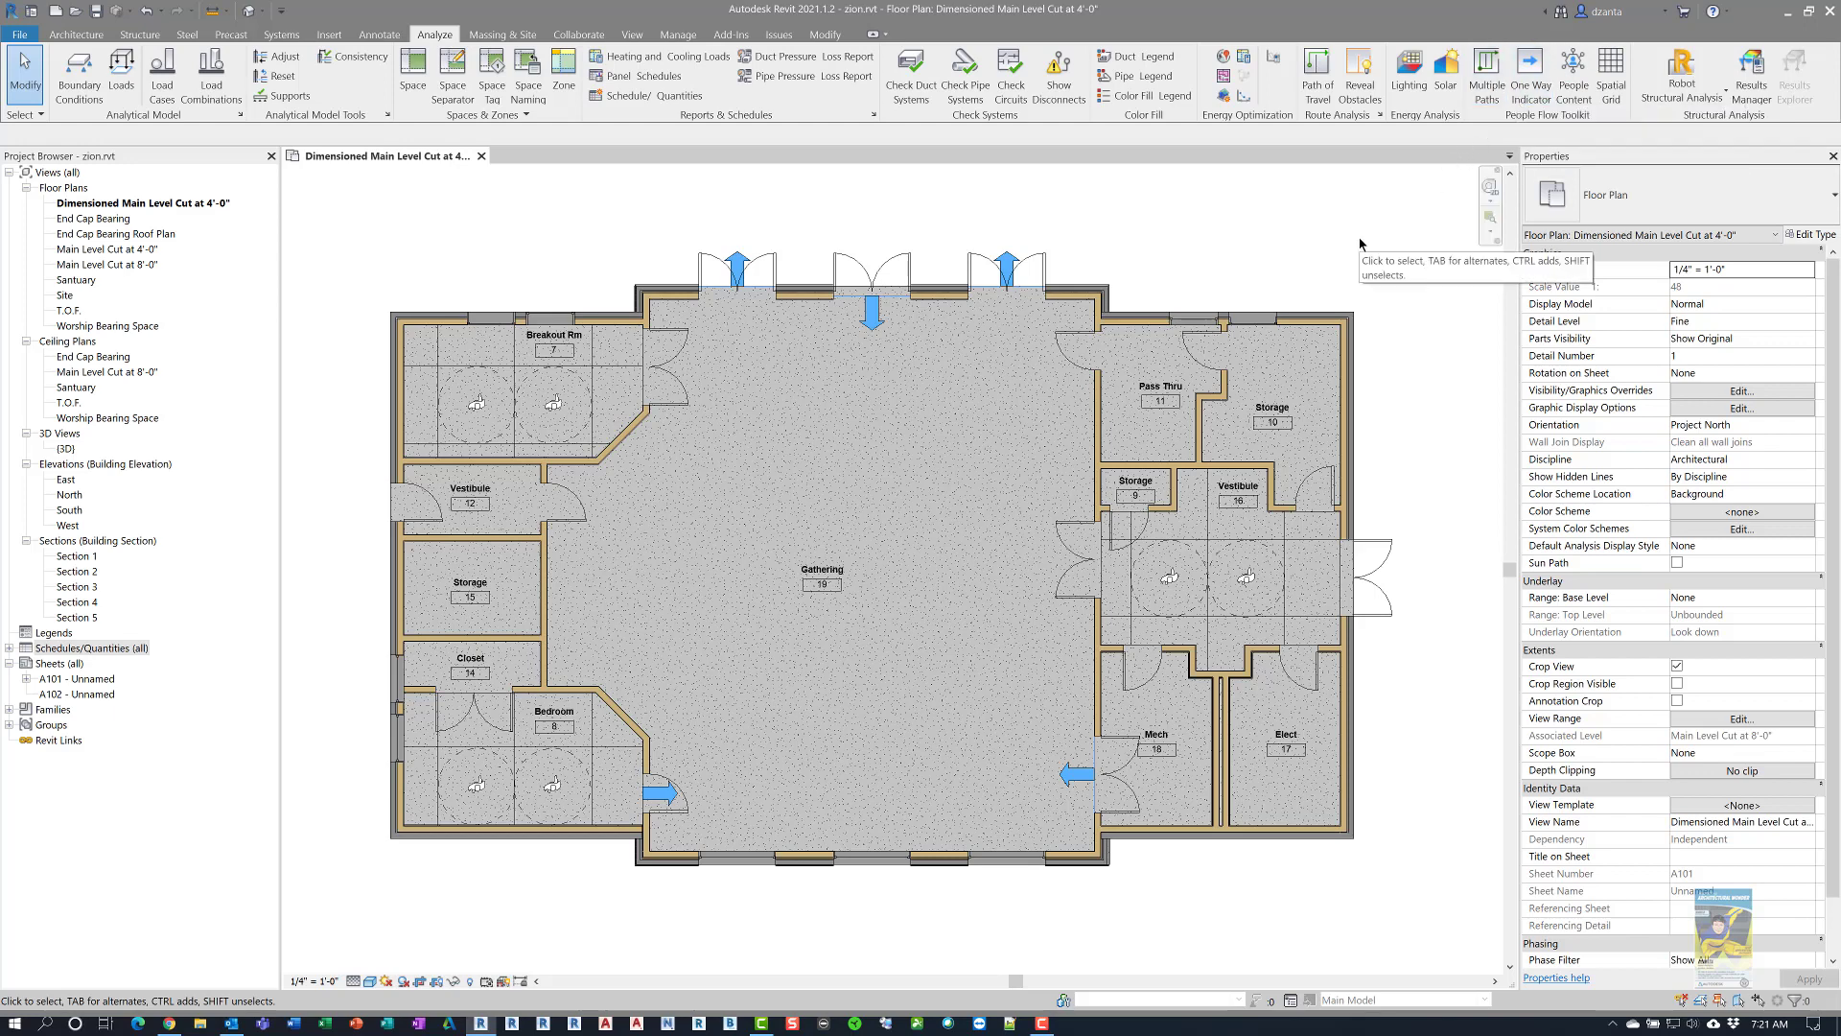
Switch to the Autodesk Desktop App from the Windows program list
click(15, 1025)
click(144, 832)
scroll(158, 786, down, 4)
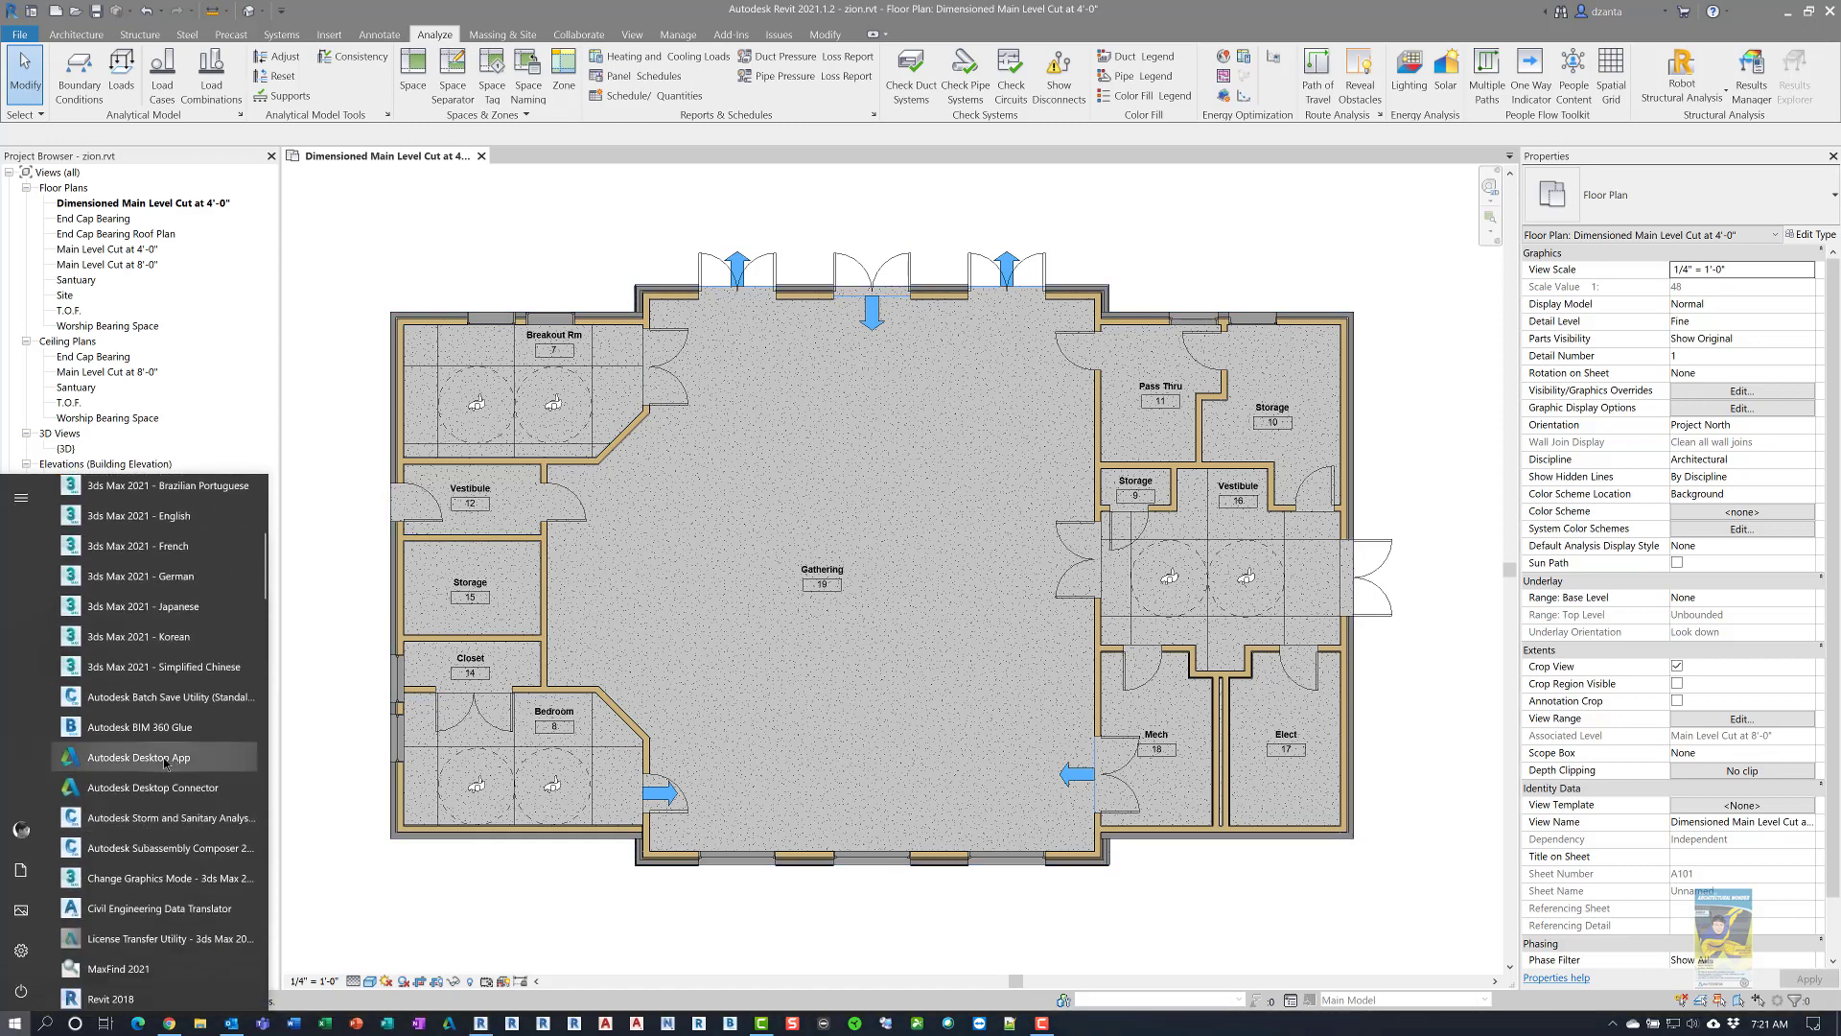
click(165, 759)
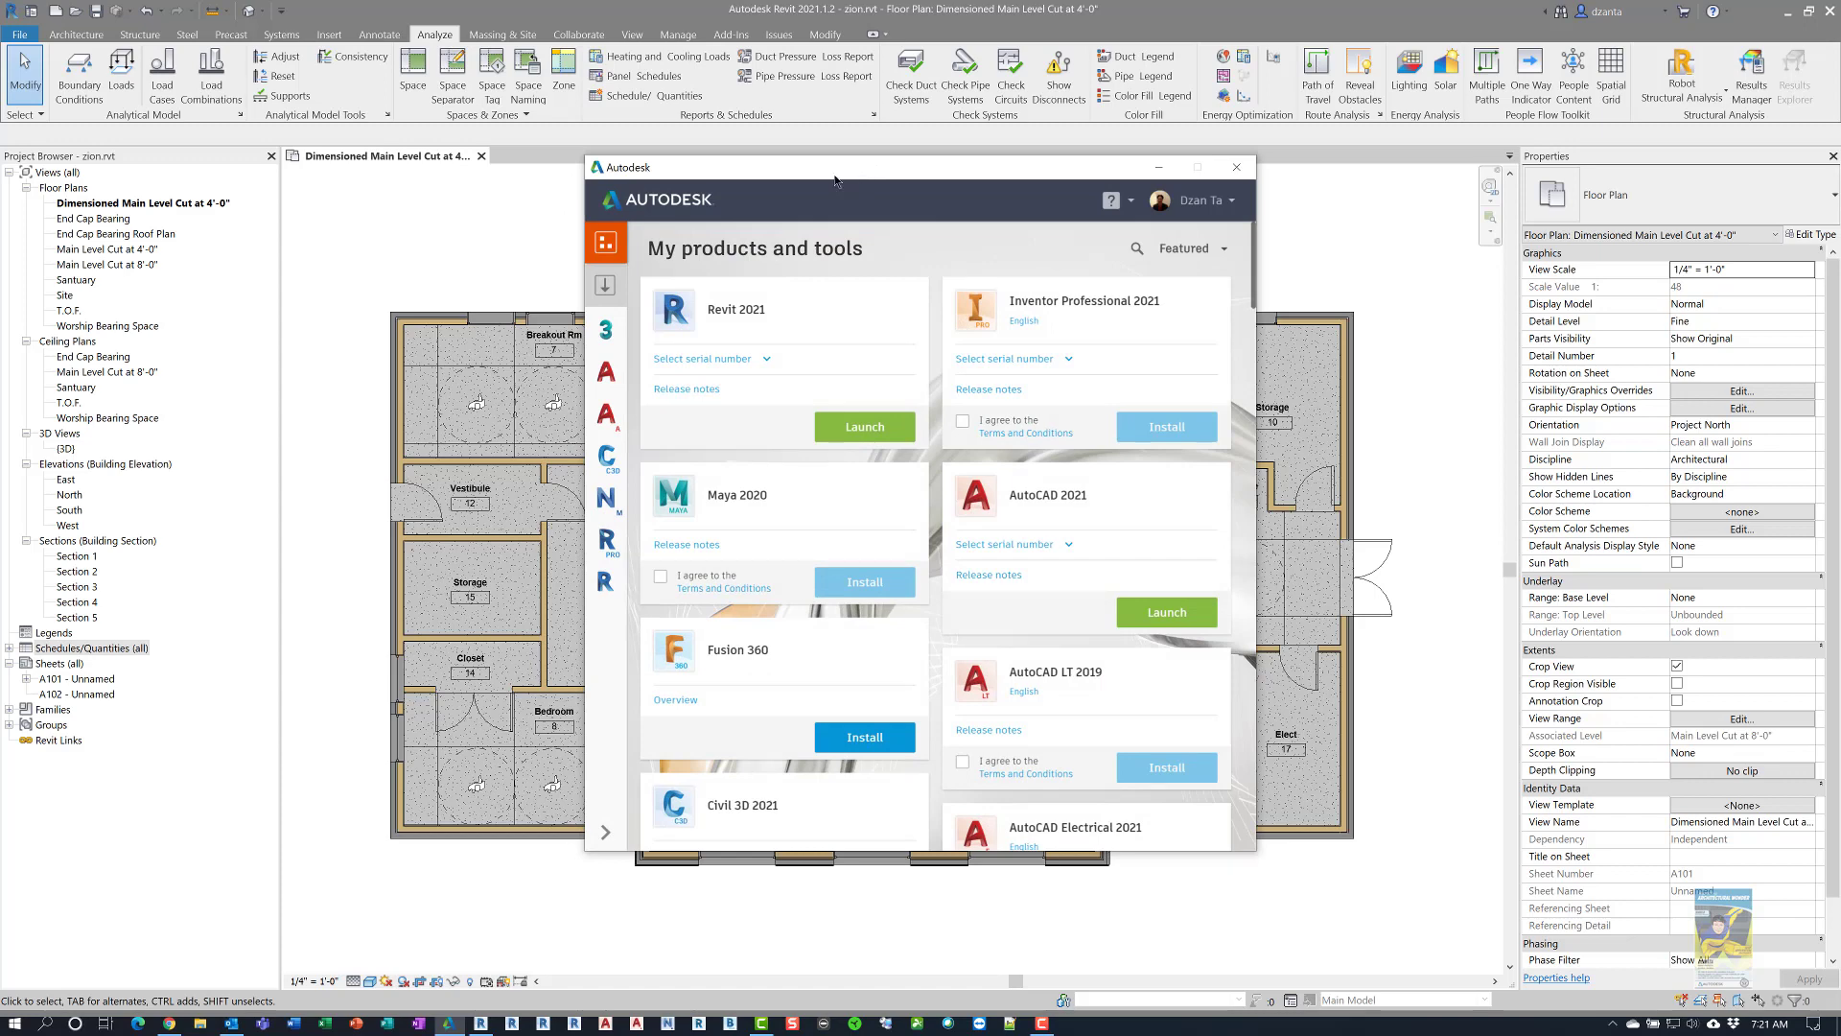
Review the available product updates in the Autodesk Desktop App, including the BIM Interoperability Tools entries, and close the app
click(610, 296)
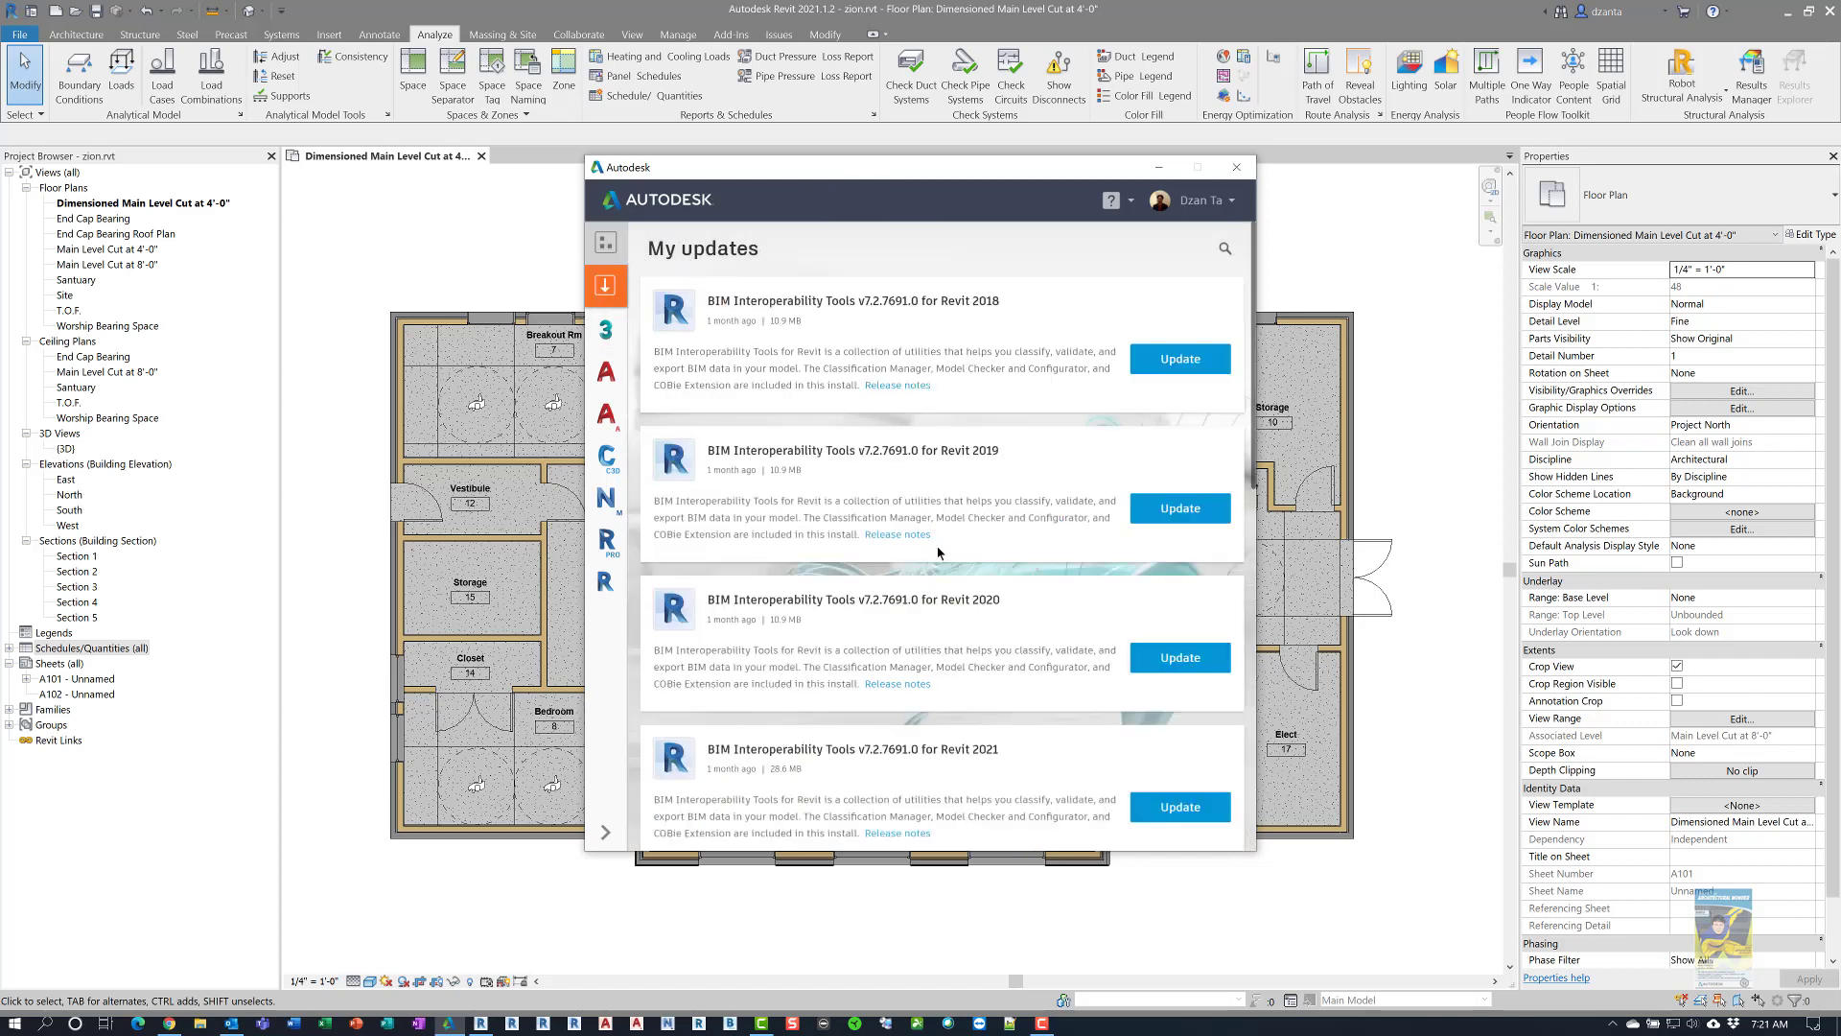
scroll(911, 633, down, 5)
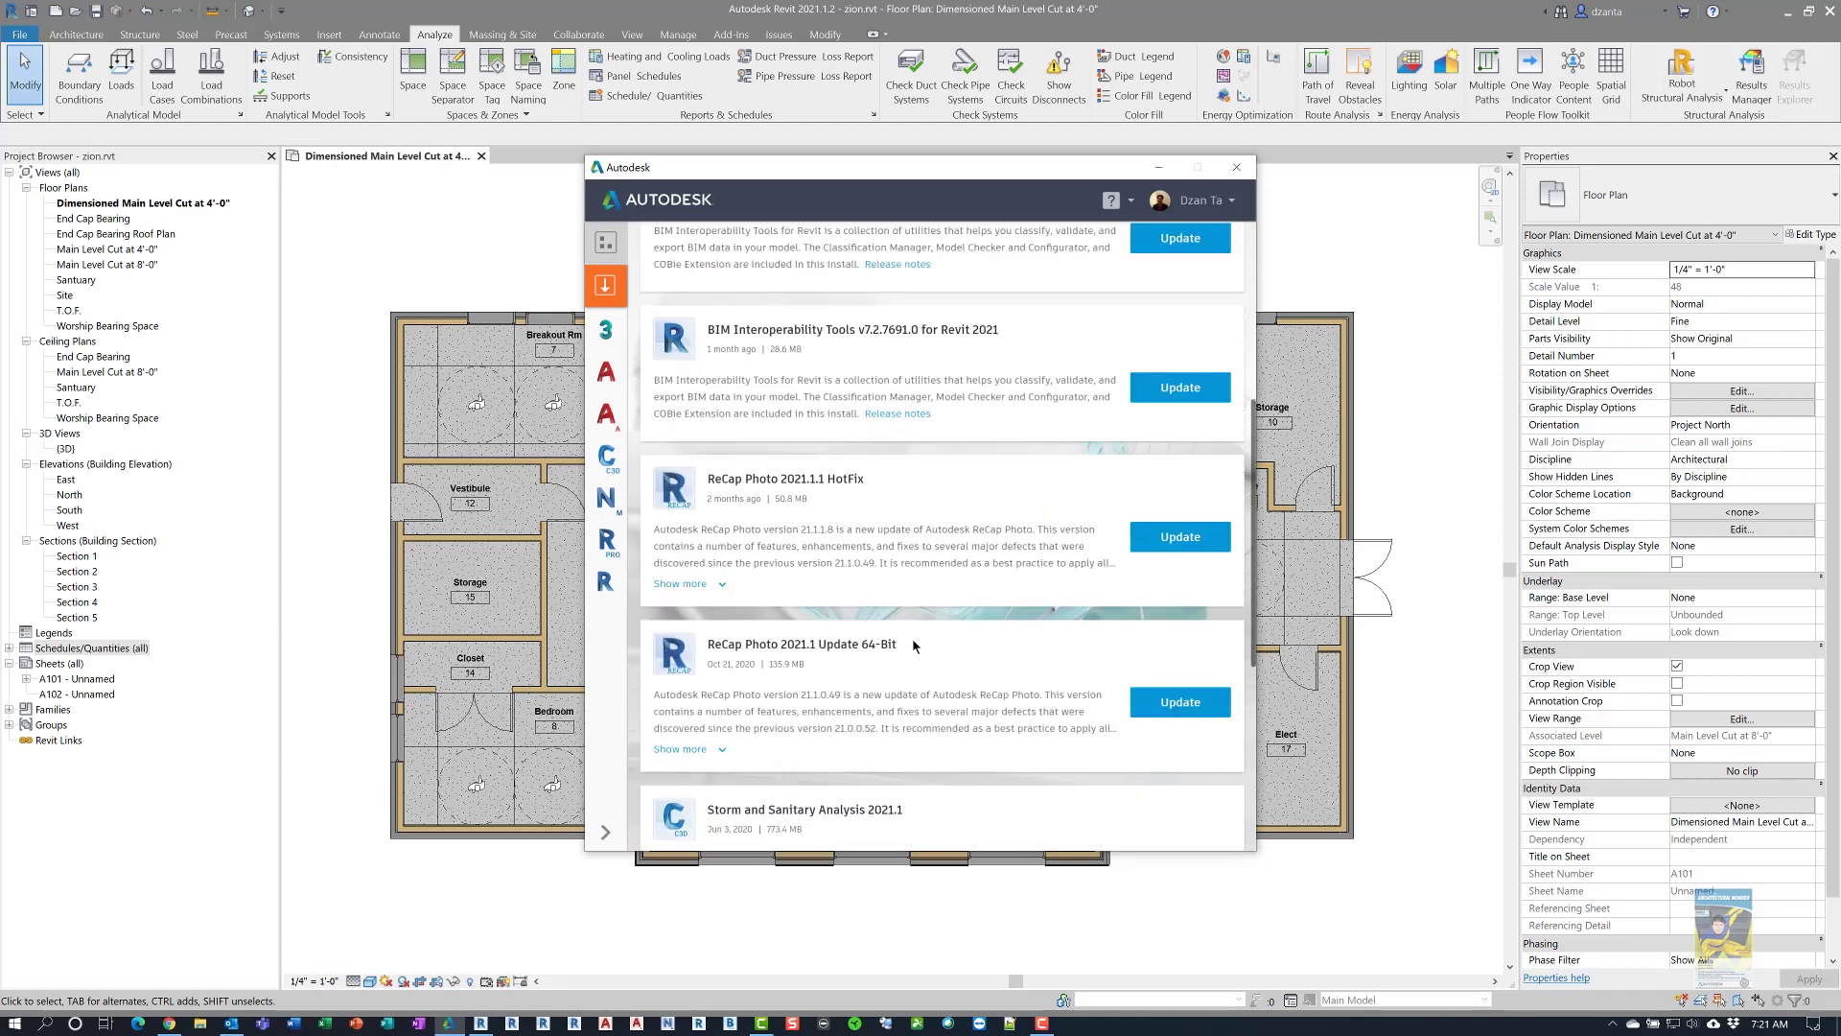
scroll(914, 646, down, 1)
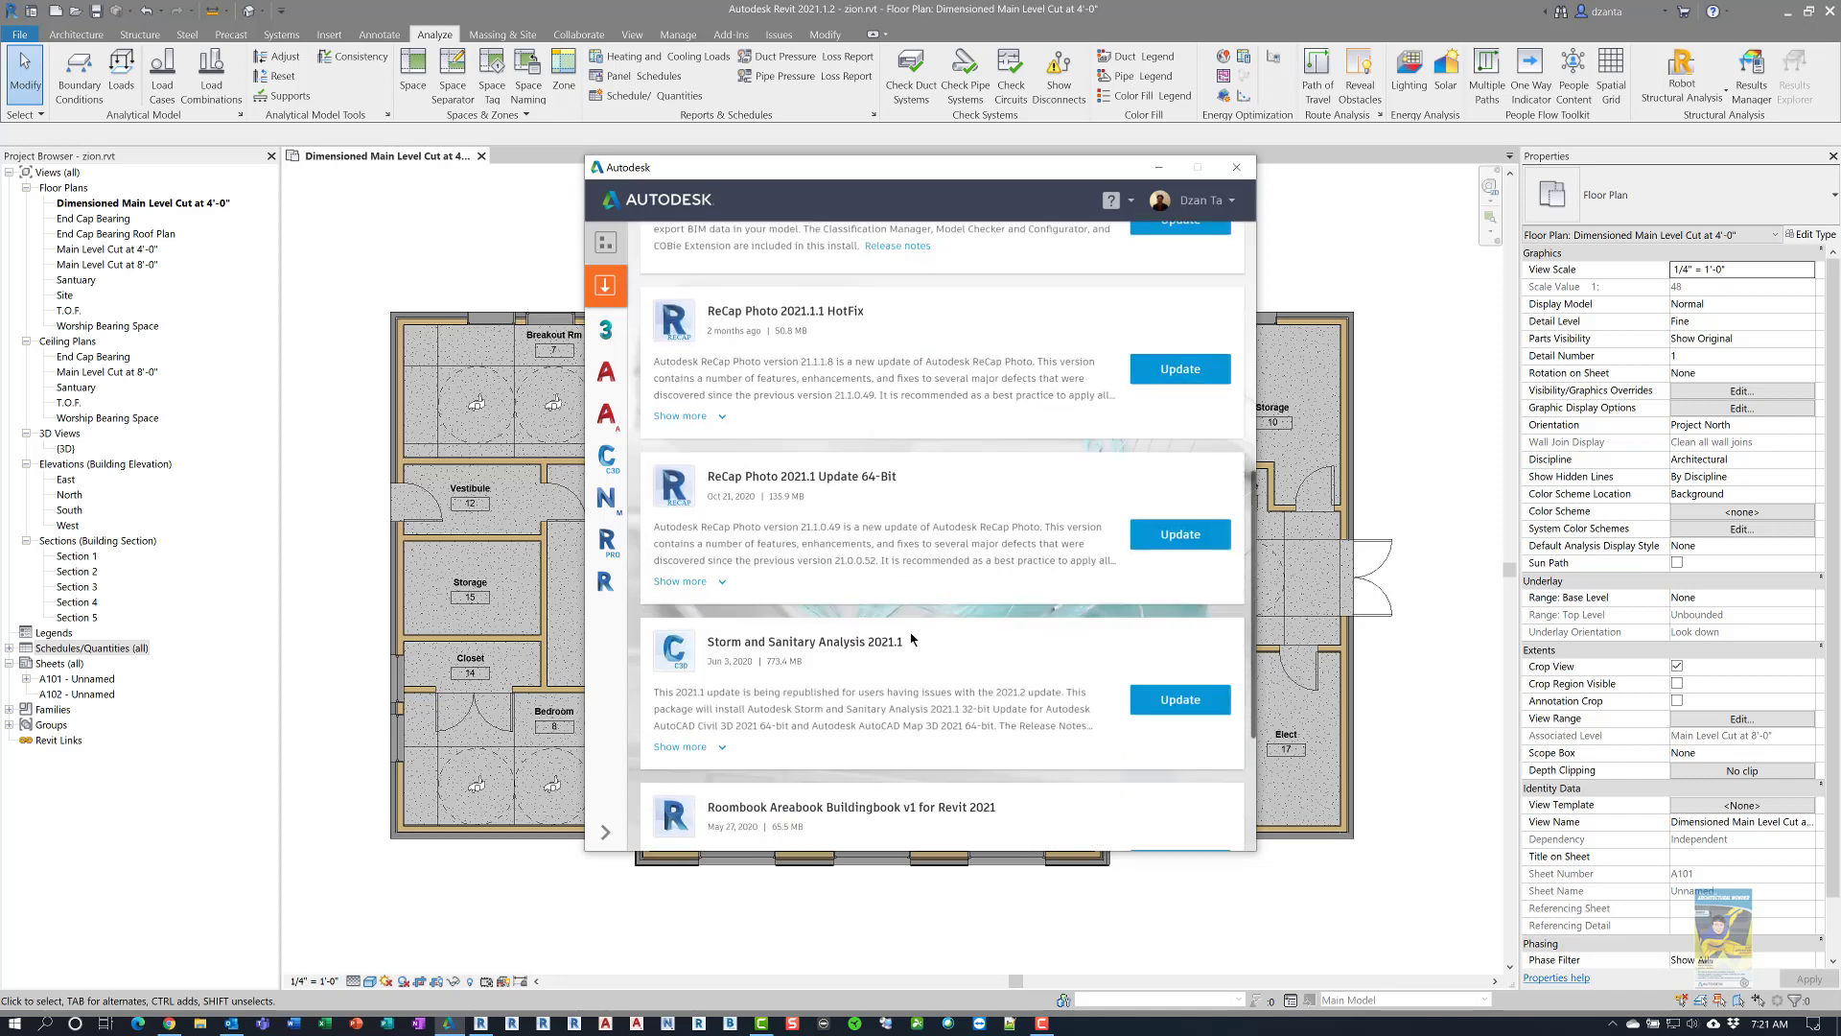
scroll(801, 414, up, 2)
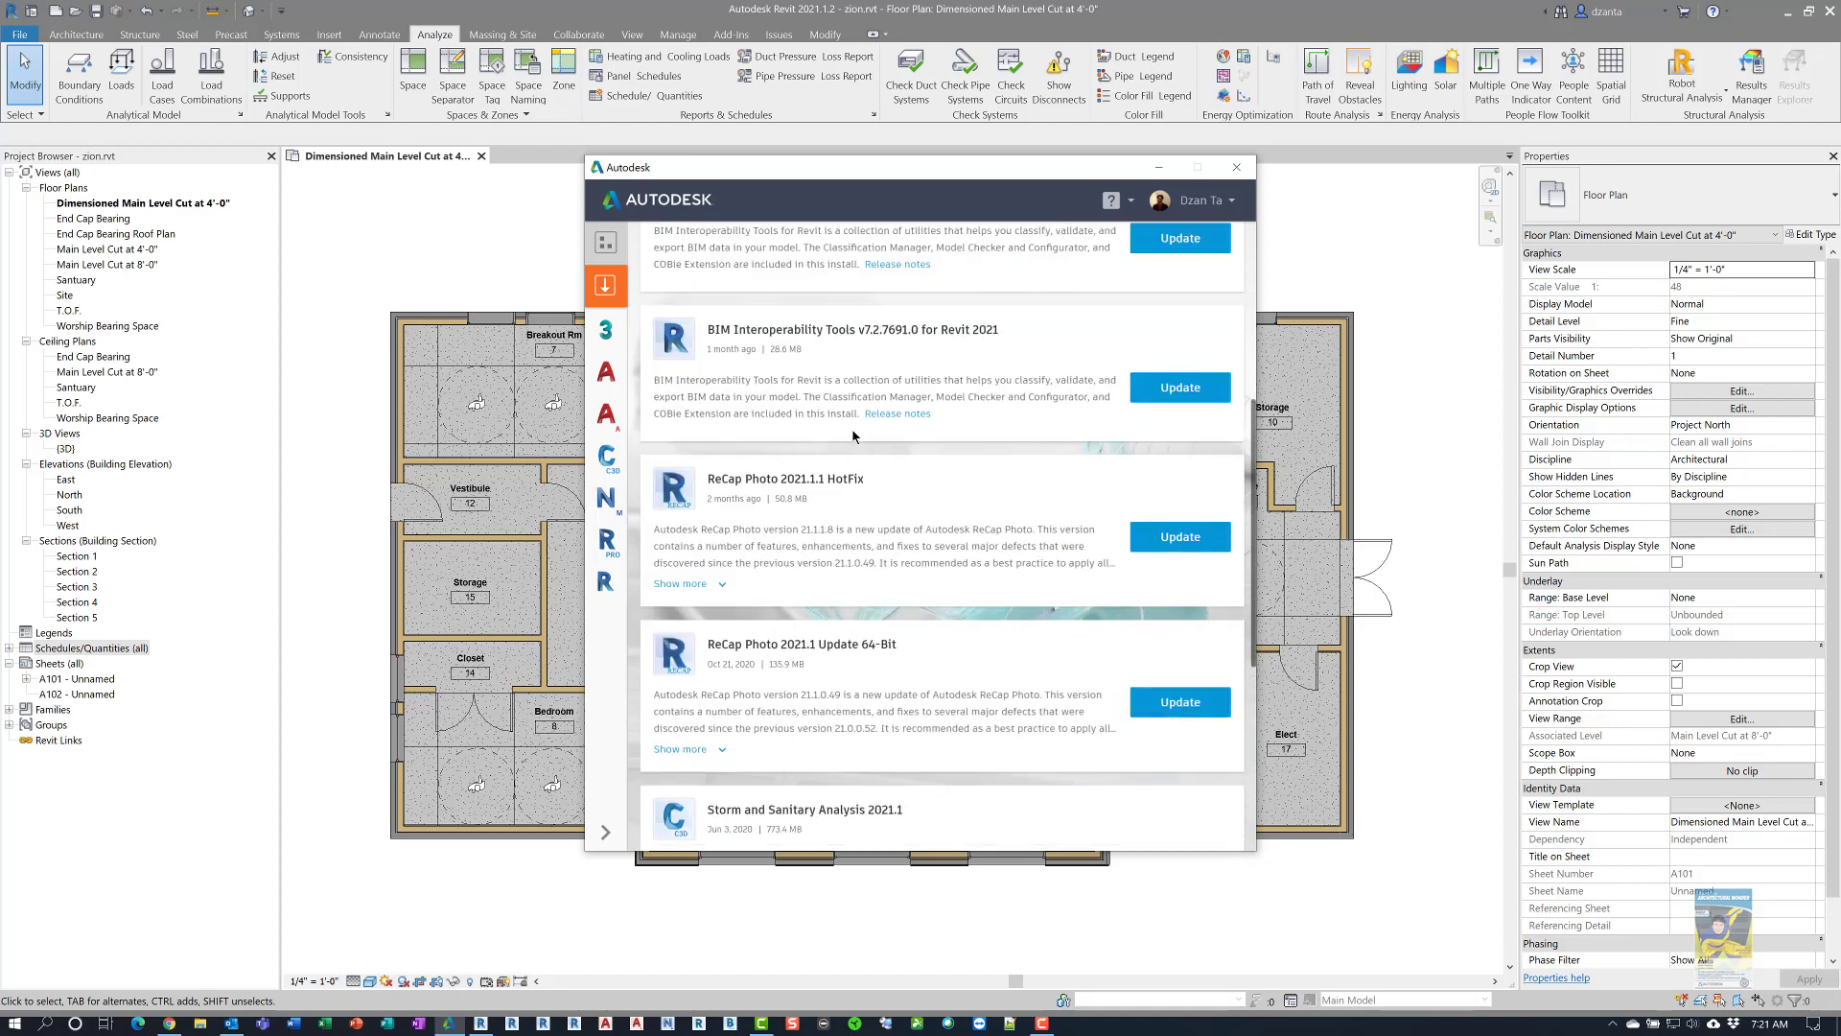
scroll(887, 411, up, 2)
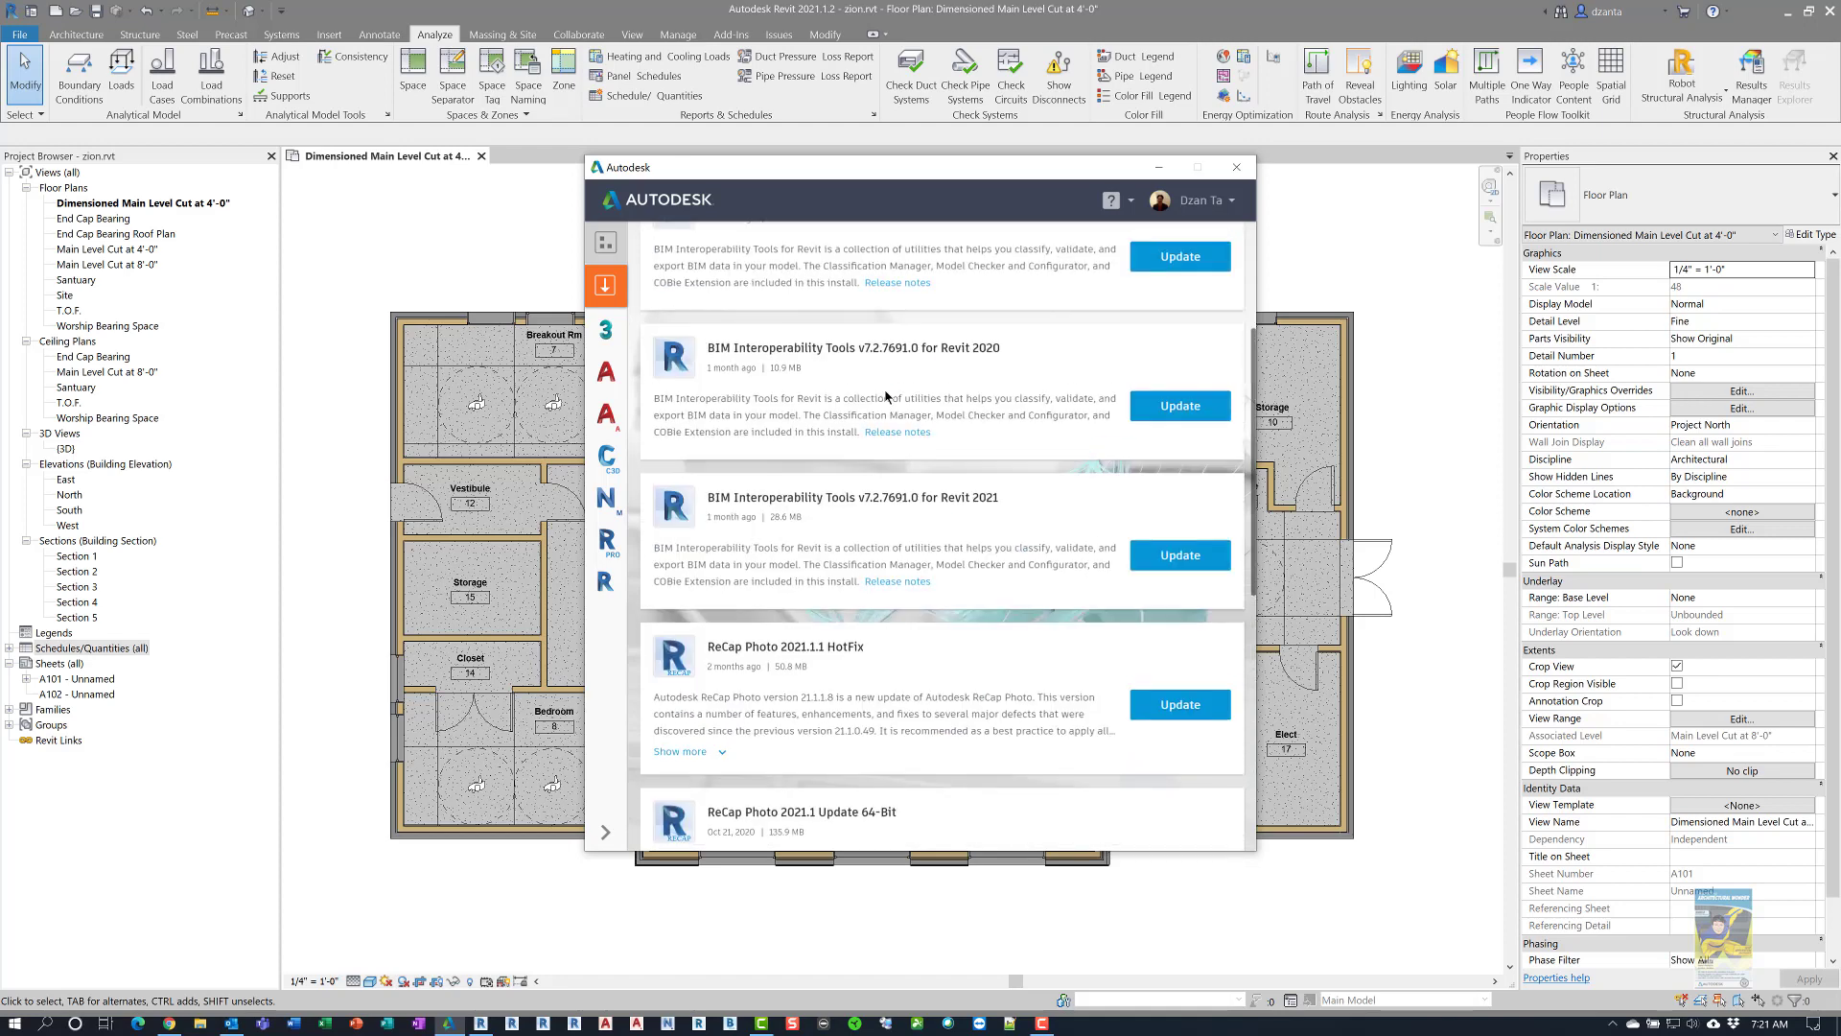
click(1236, 171)
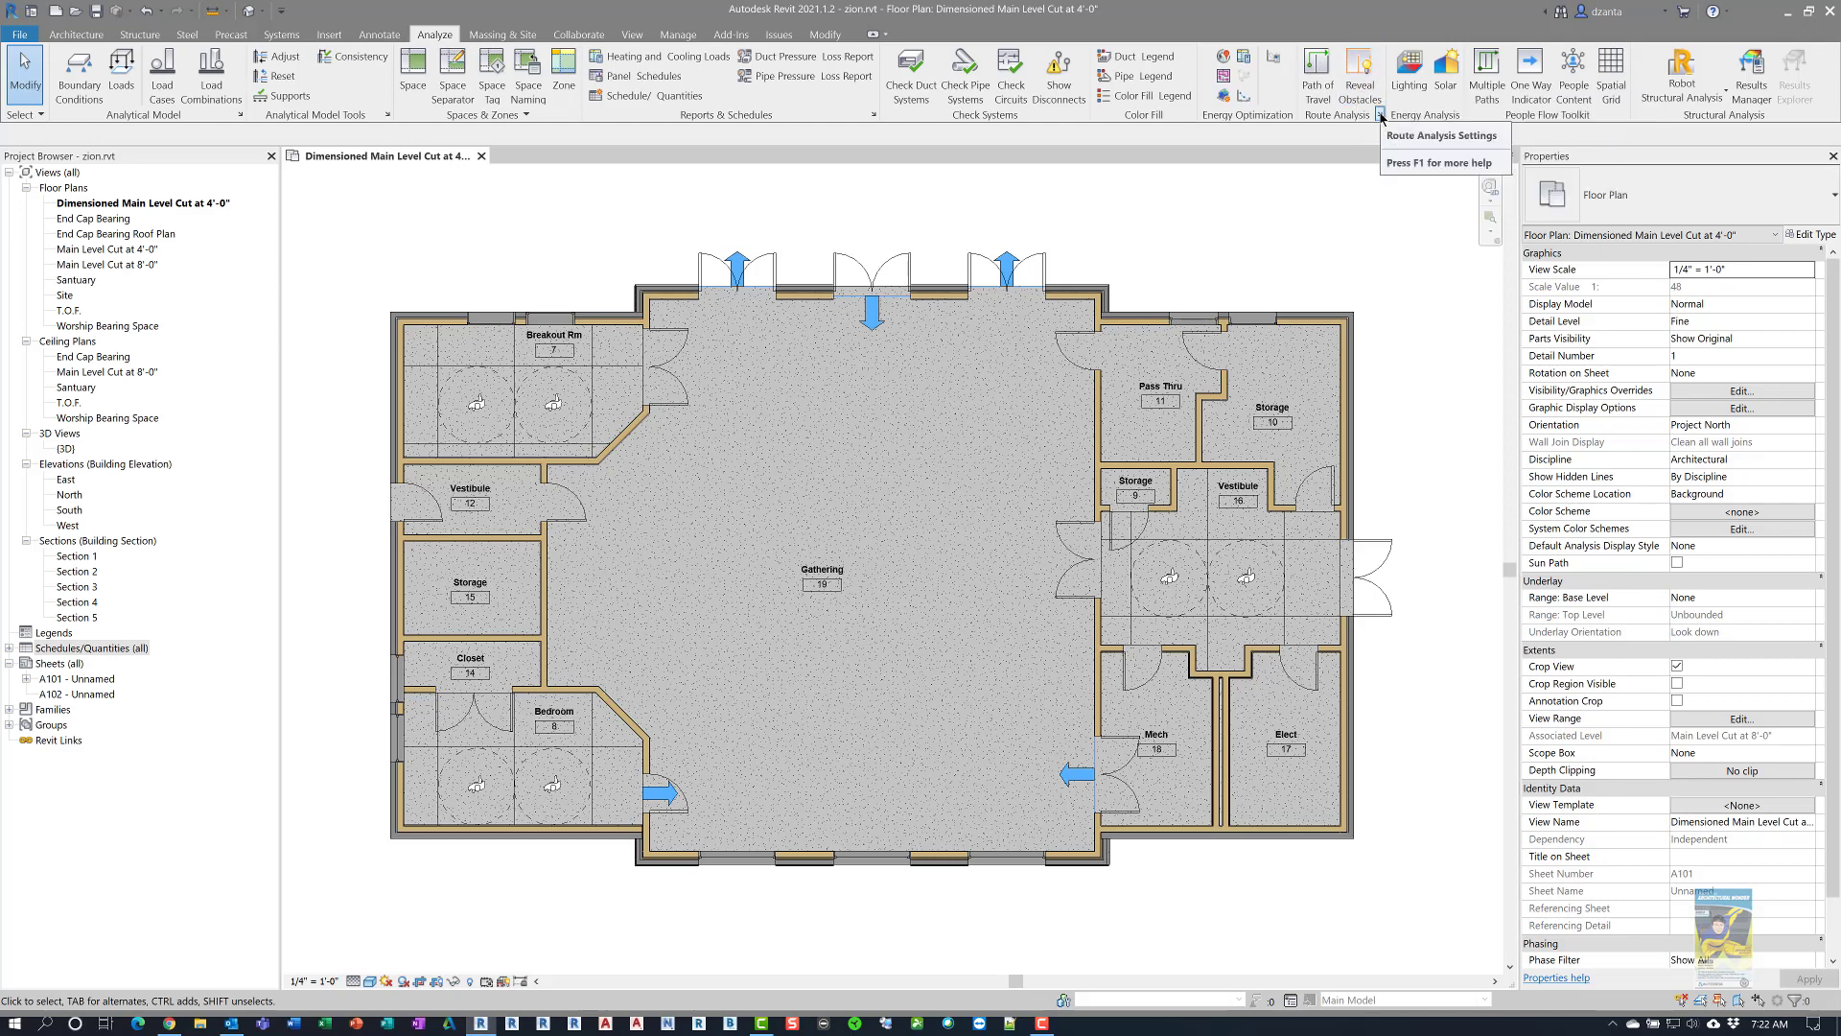
Examine the model categories that can be excluded as obstacles in the Route Analysis Settings, and leave without applying changes
click(1381, 116)
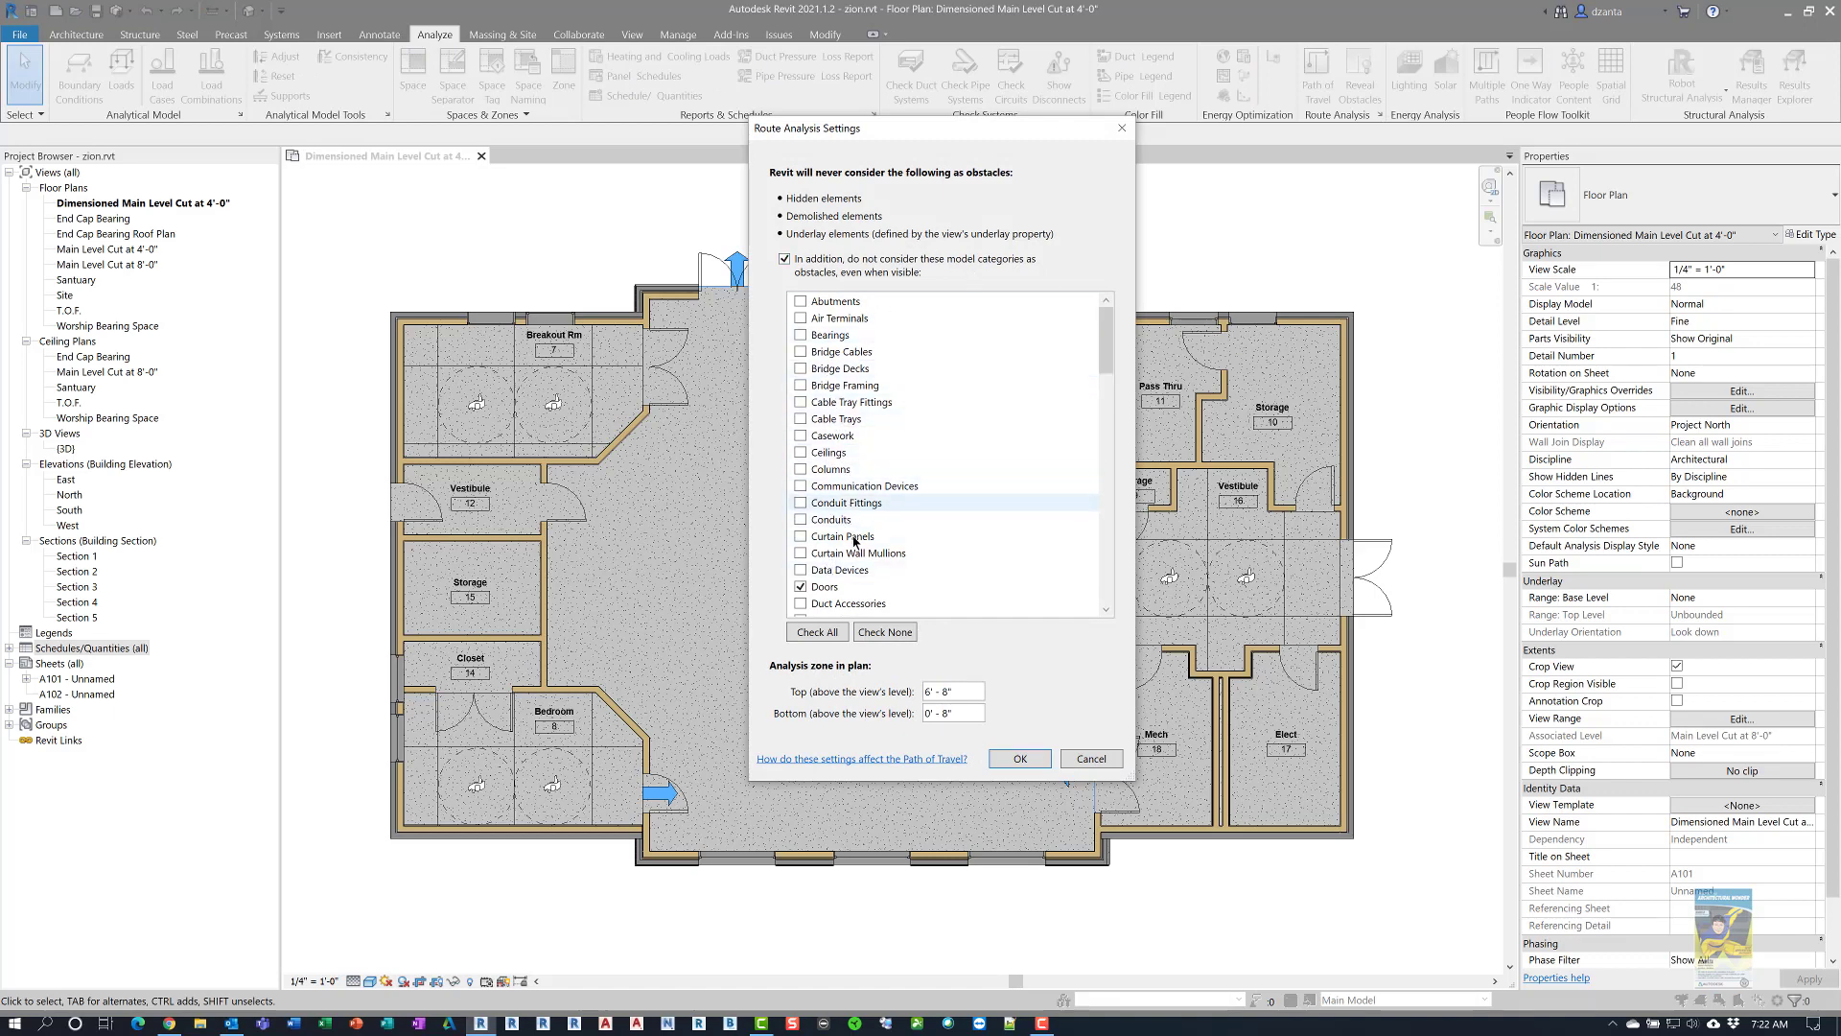
scroll(854, 551, down, 3)
scroll(857, 542, down, 3)
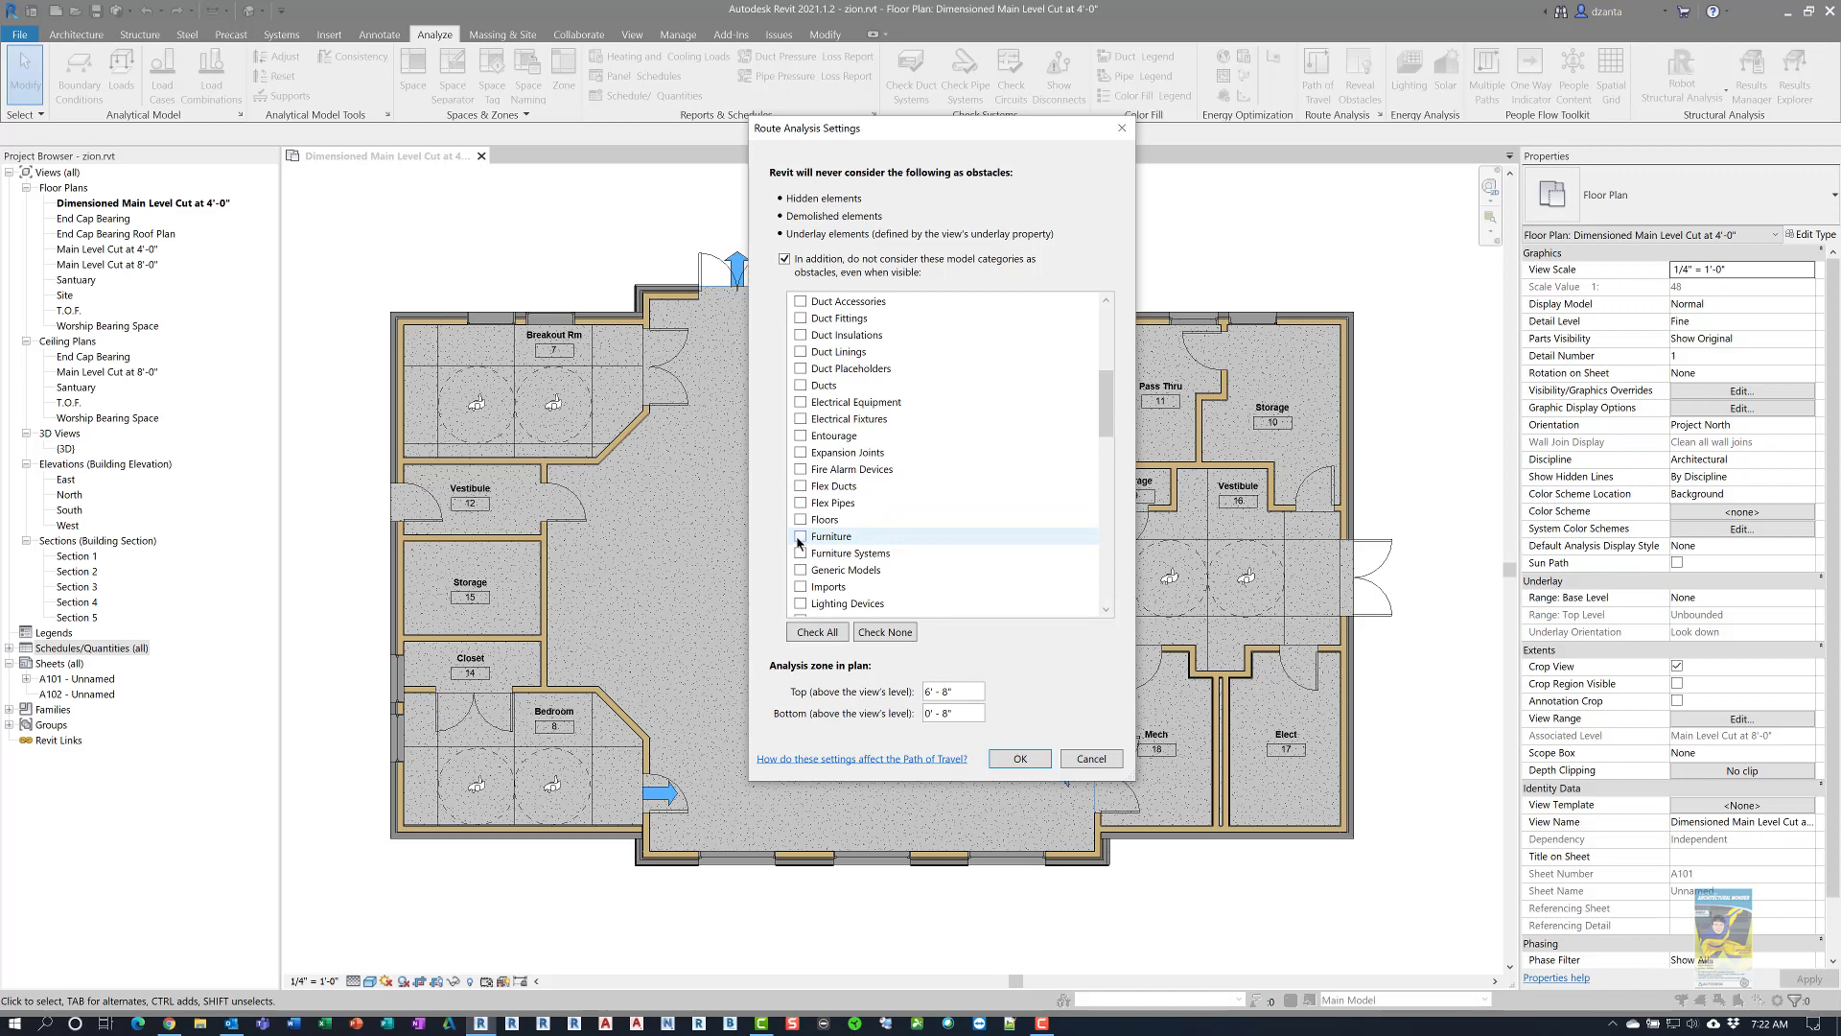
click(1075, 760)
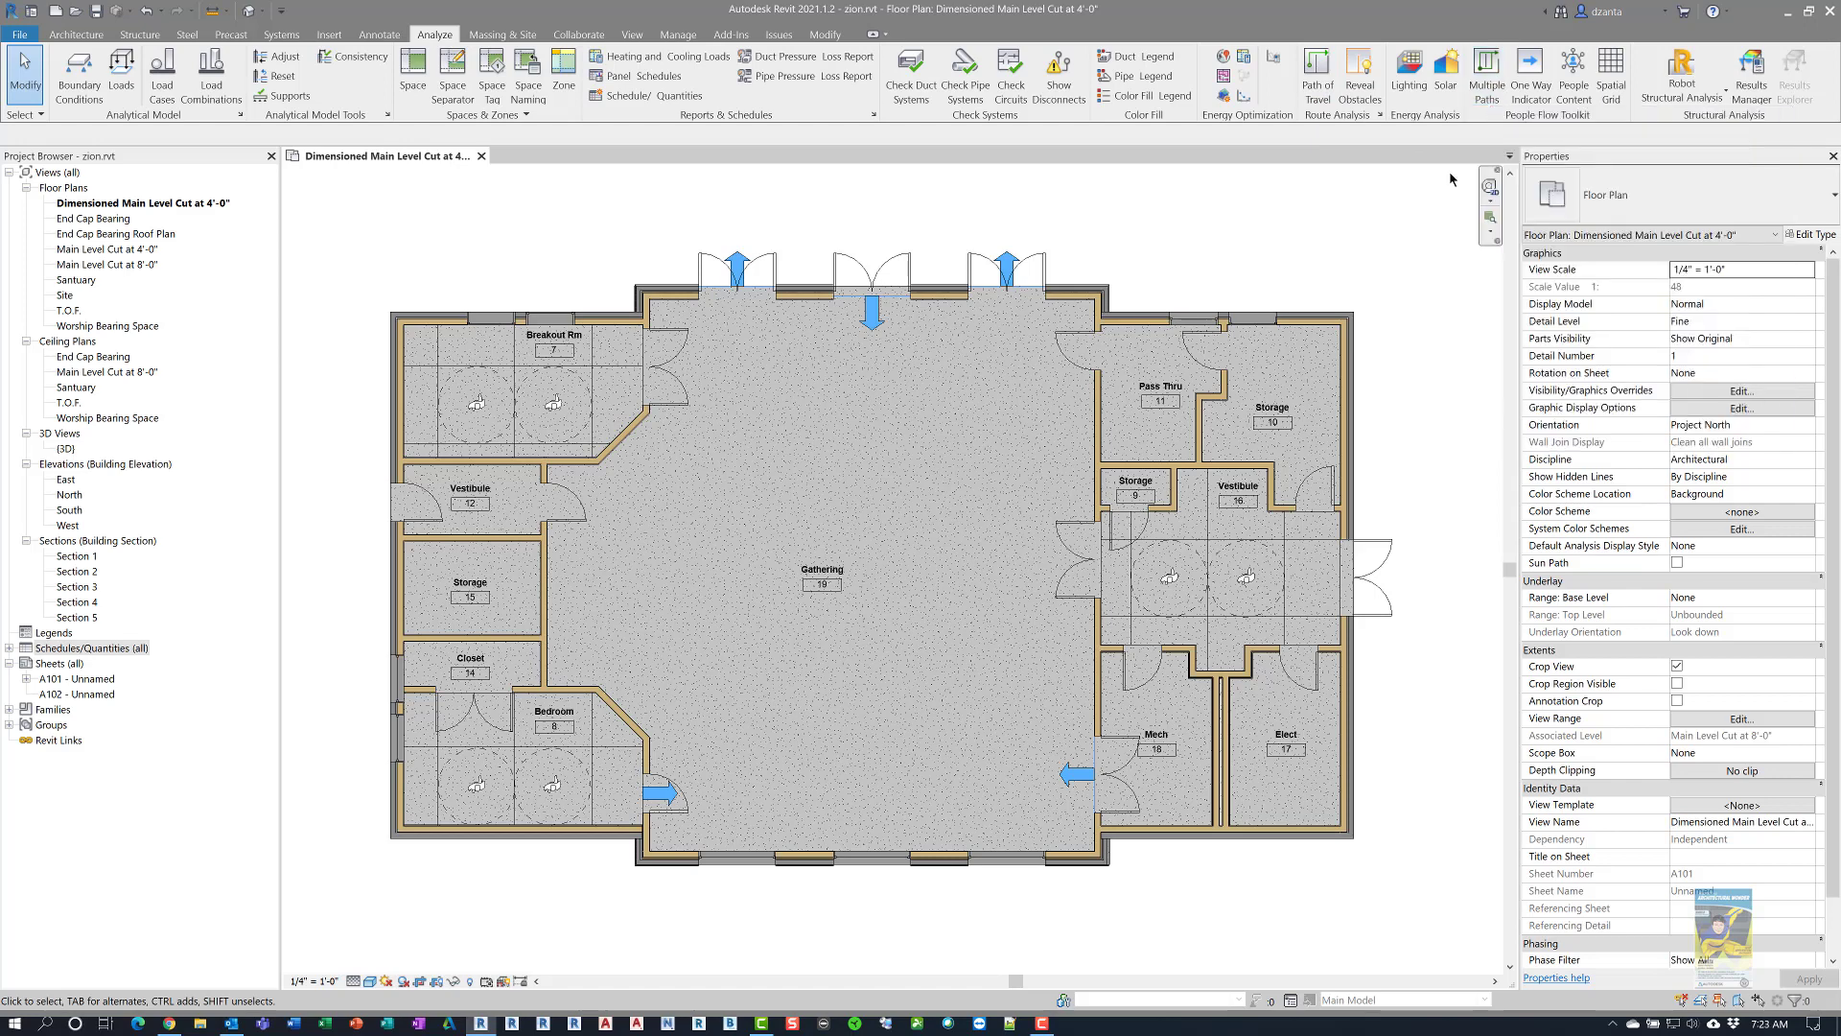
Generate Multiple Paths with a 6' 0" minimum separation from the southwest part of Gathering to outside the east Vestibule 16 double door
click(1486, 87)
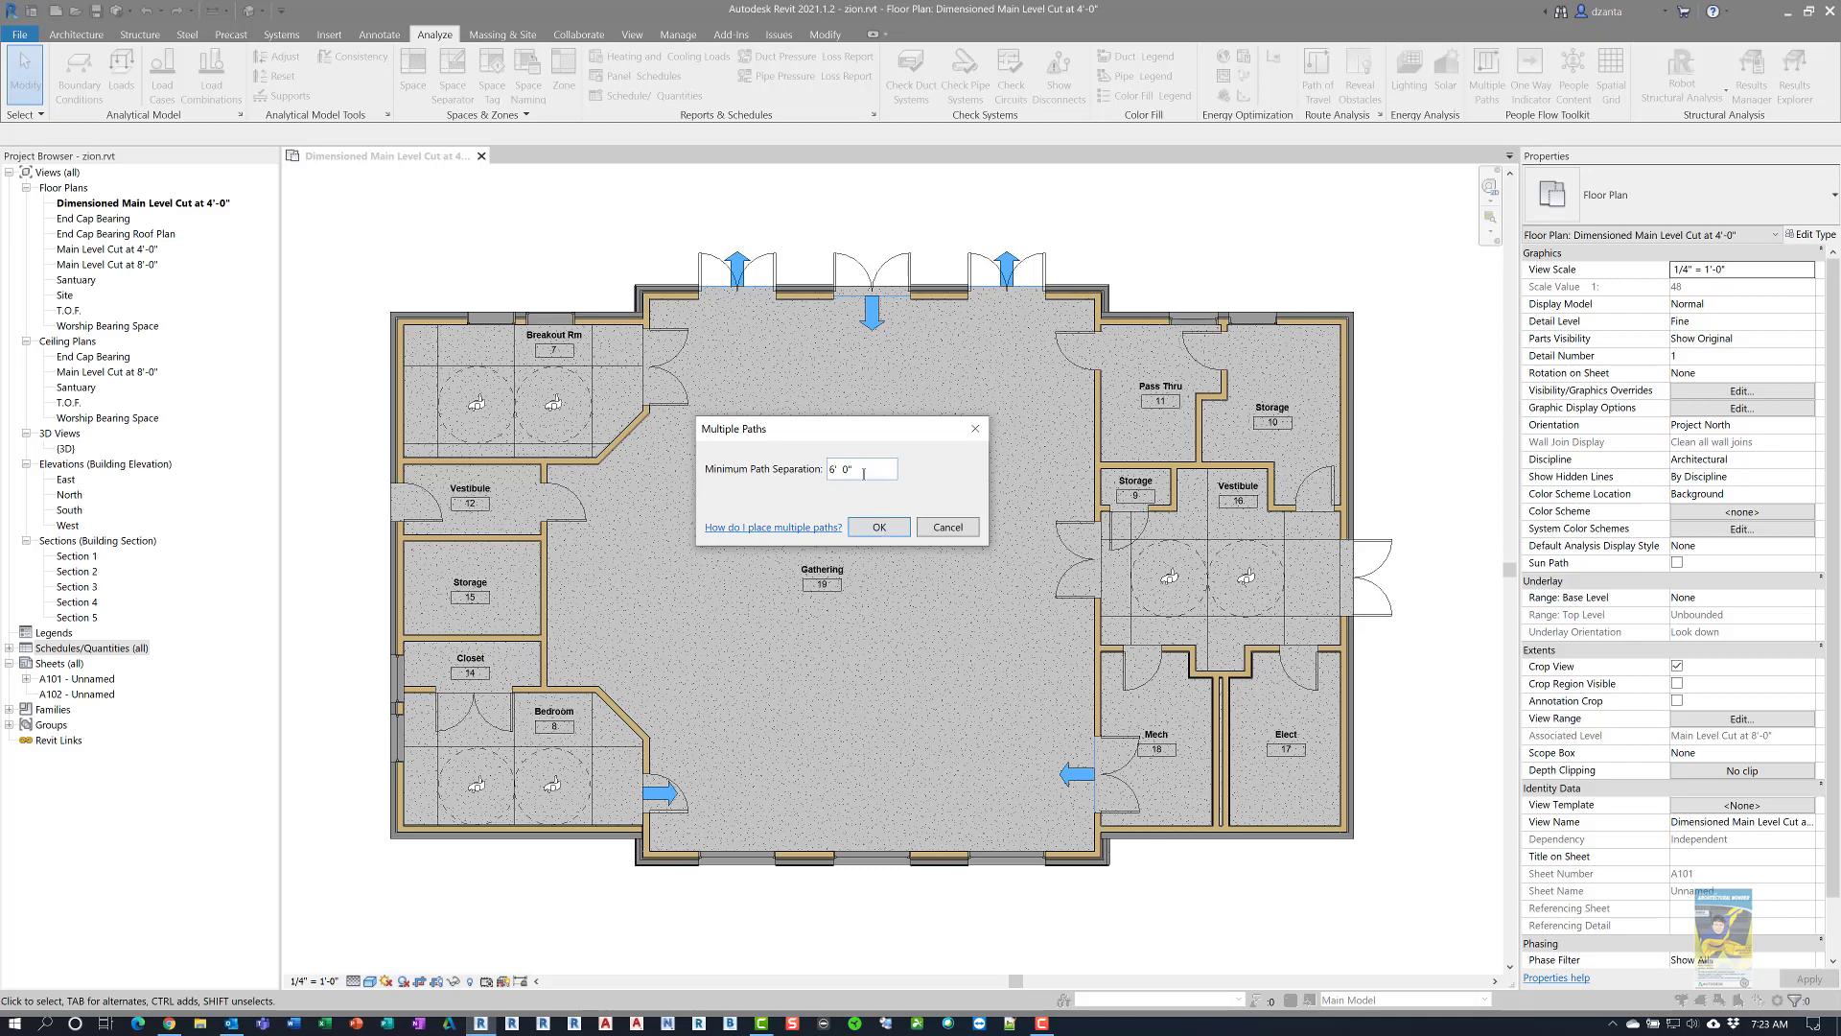
click(876, 529)
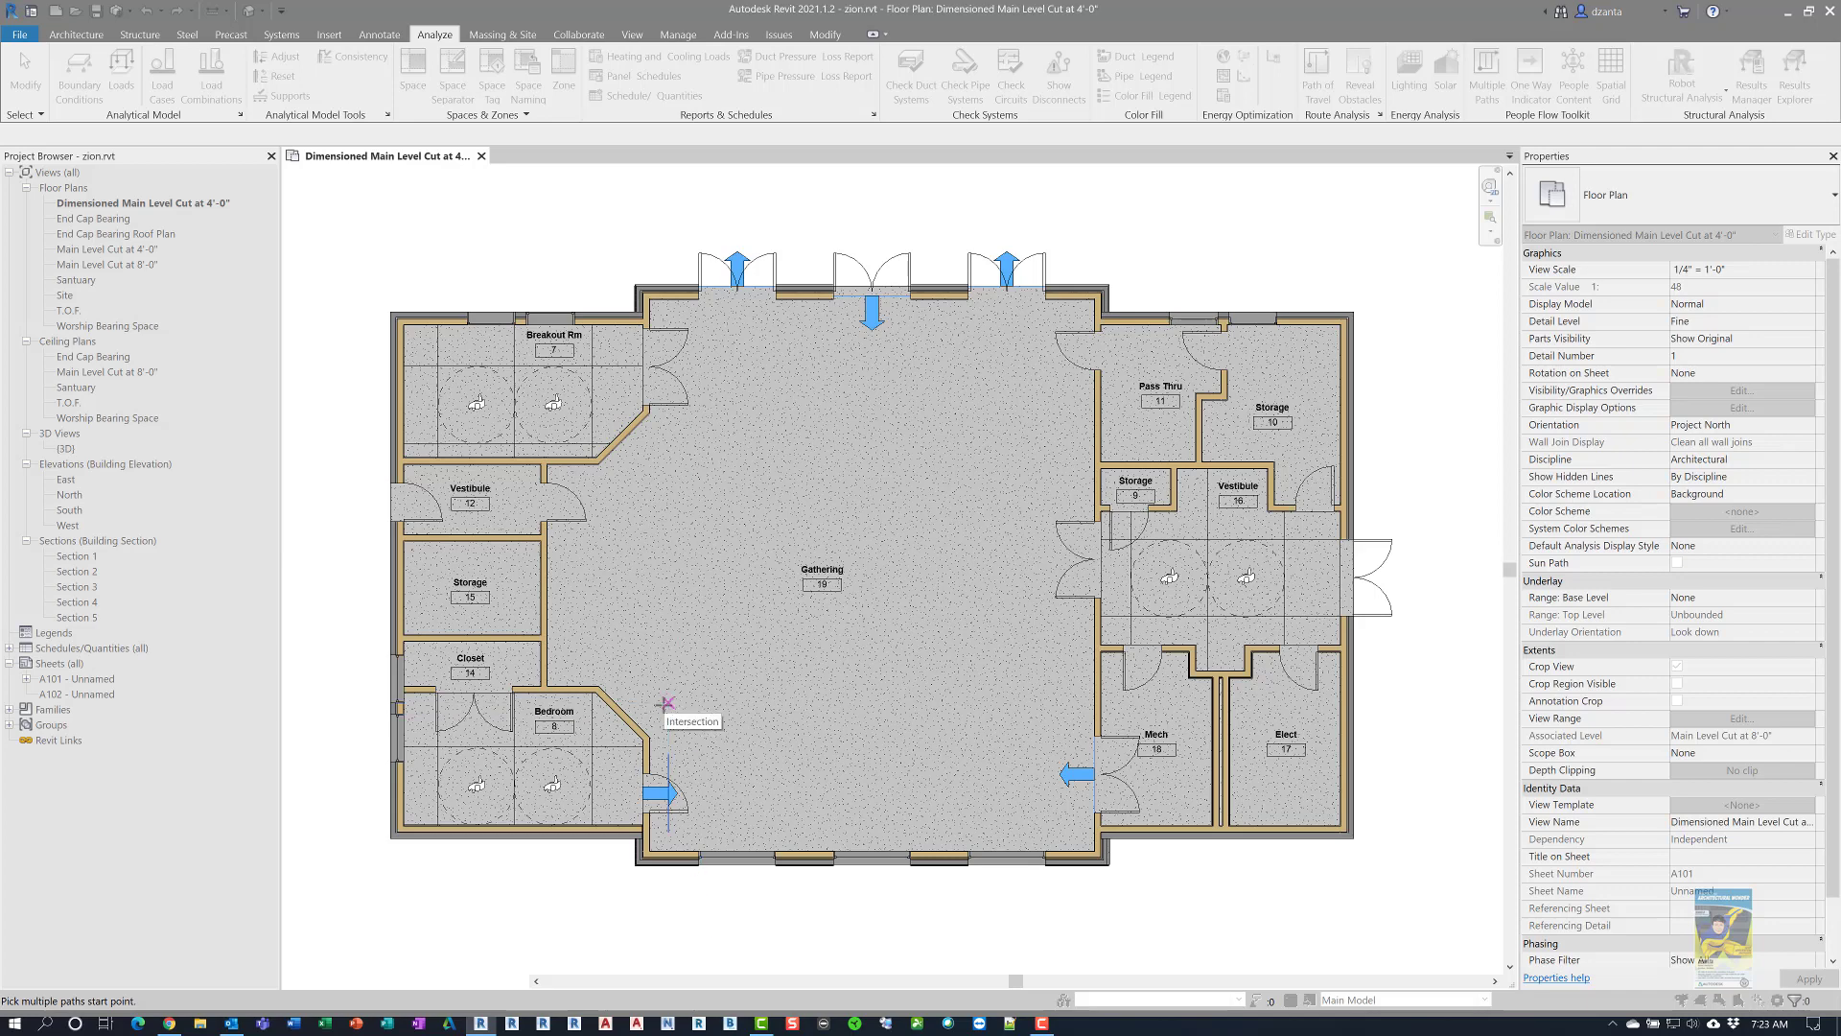
click(668, 703)
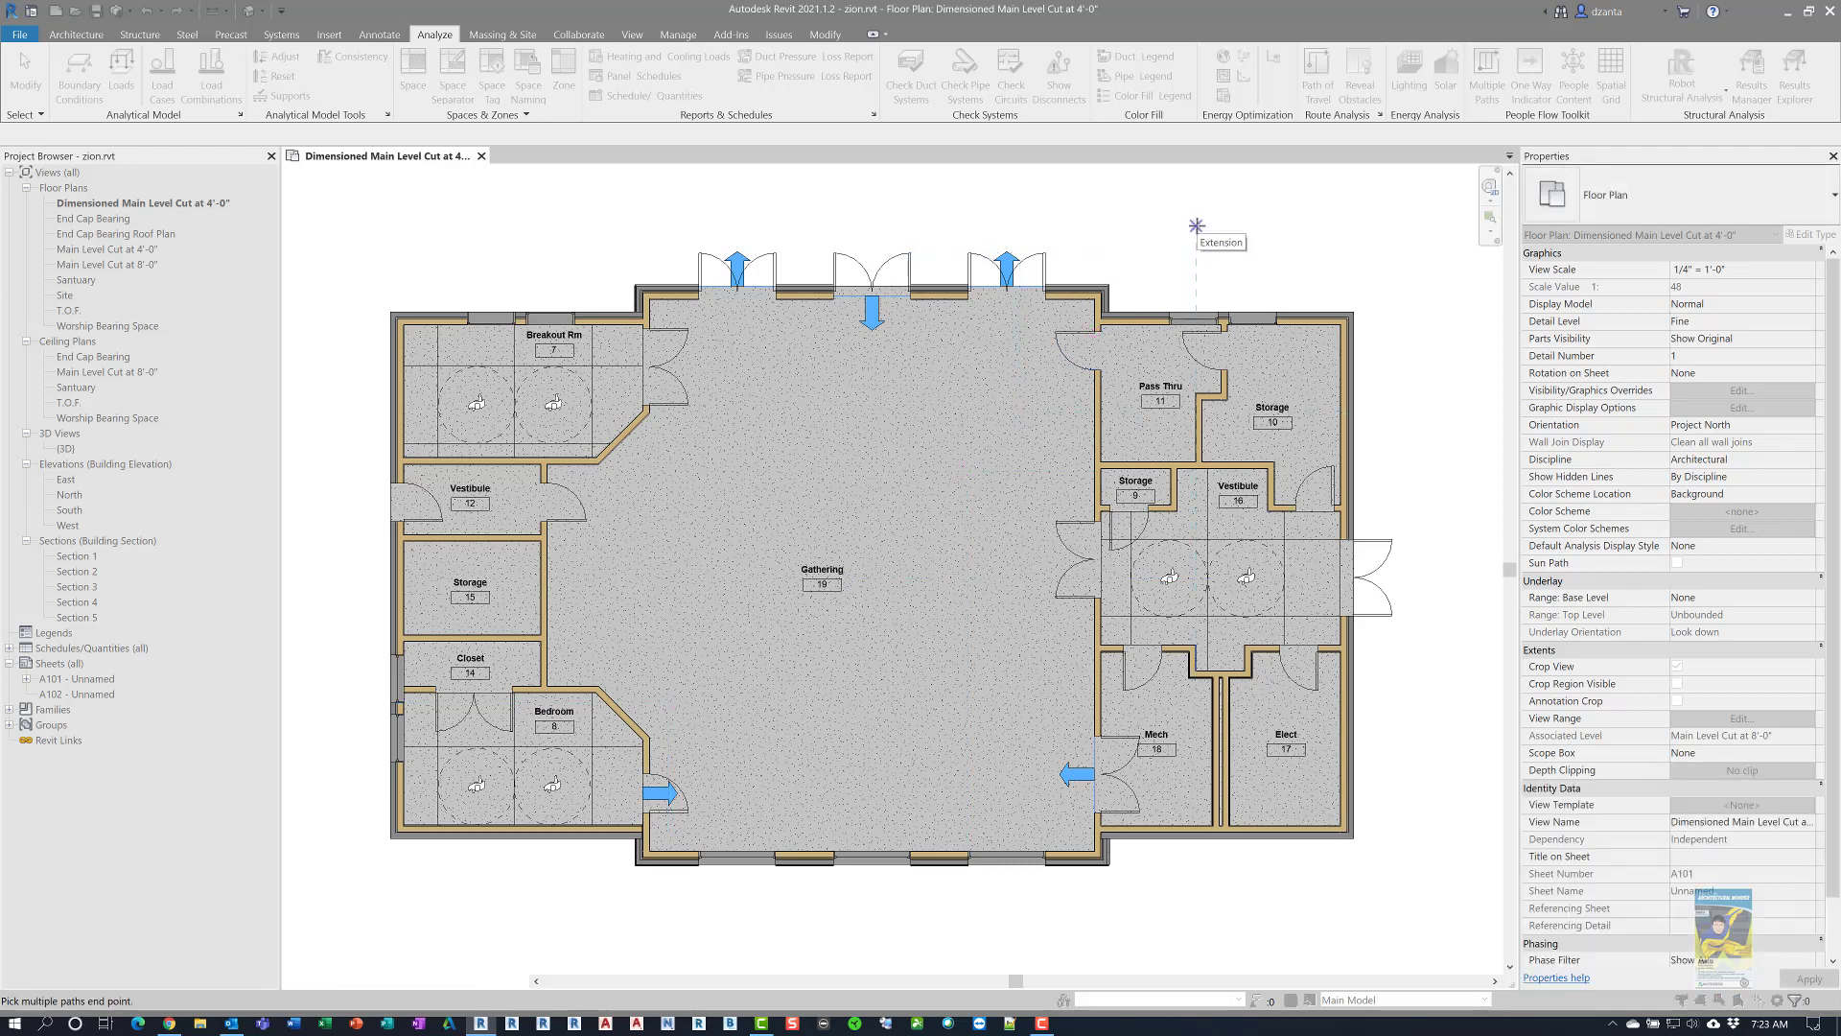
click(1405, 579)
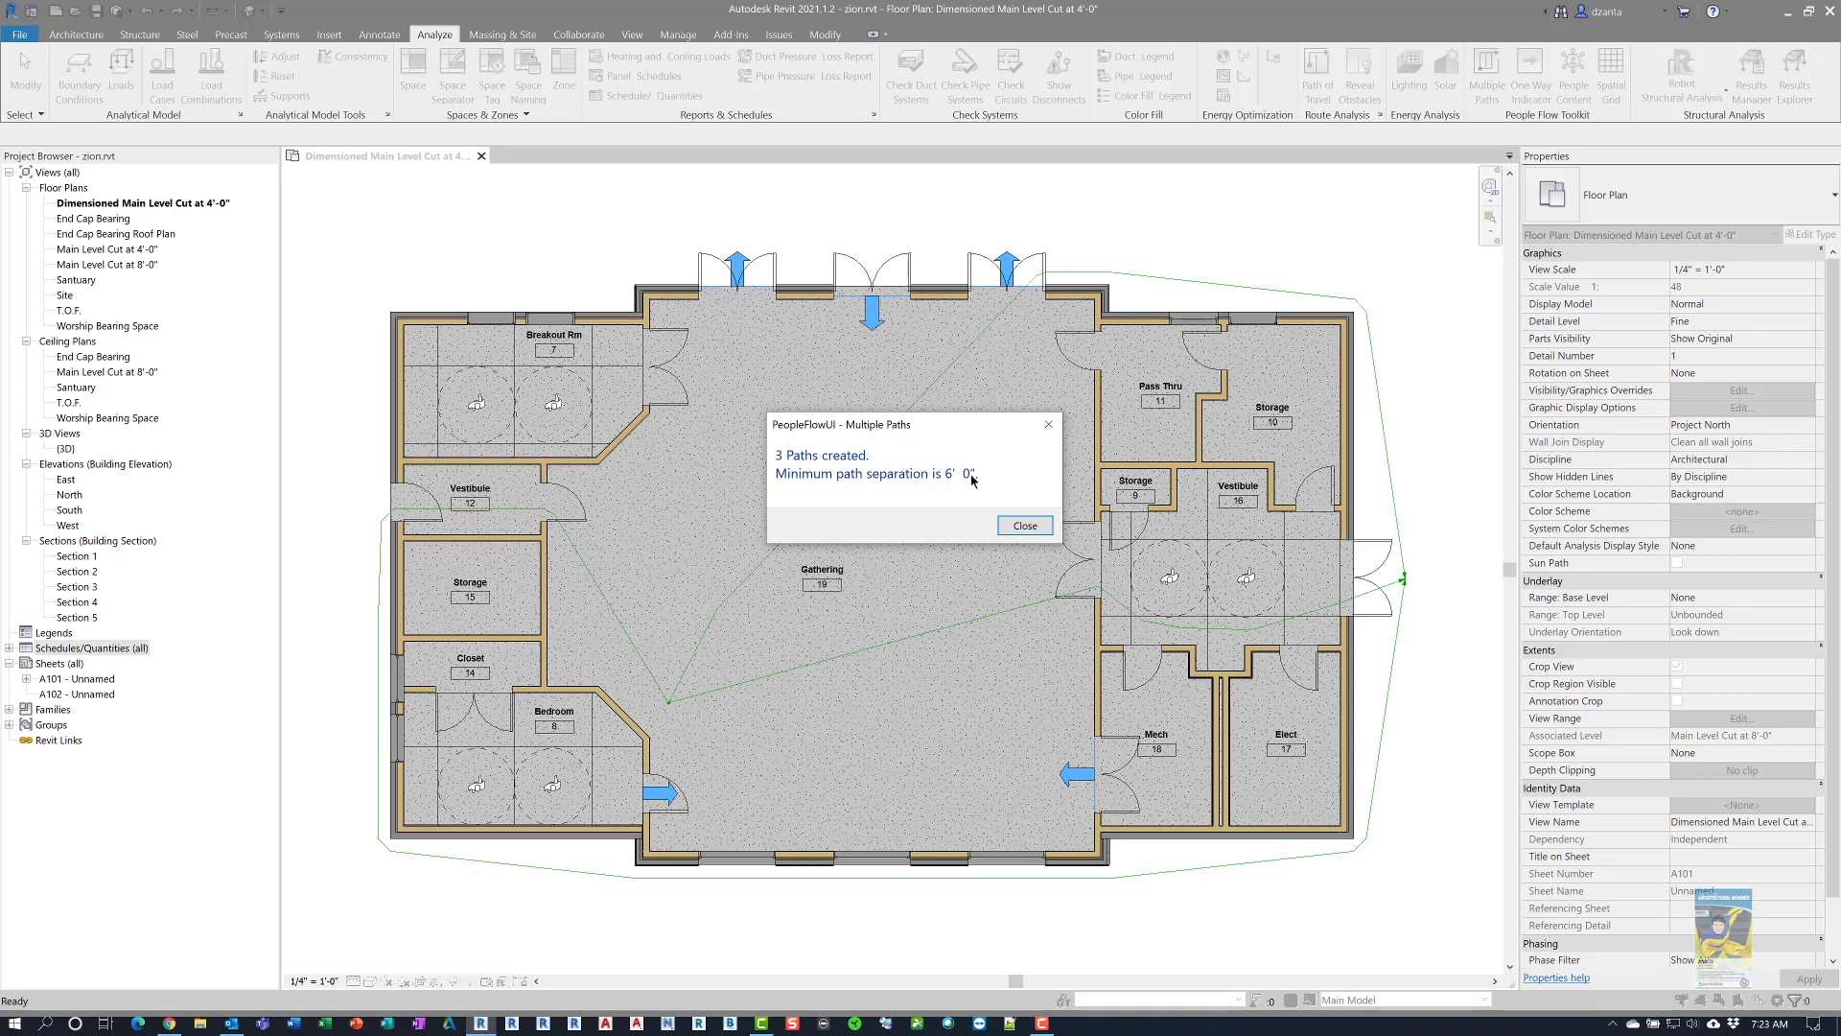
click(1025, 528)
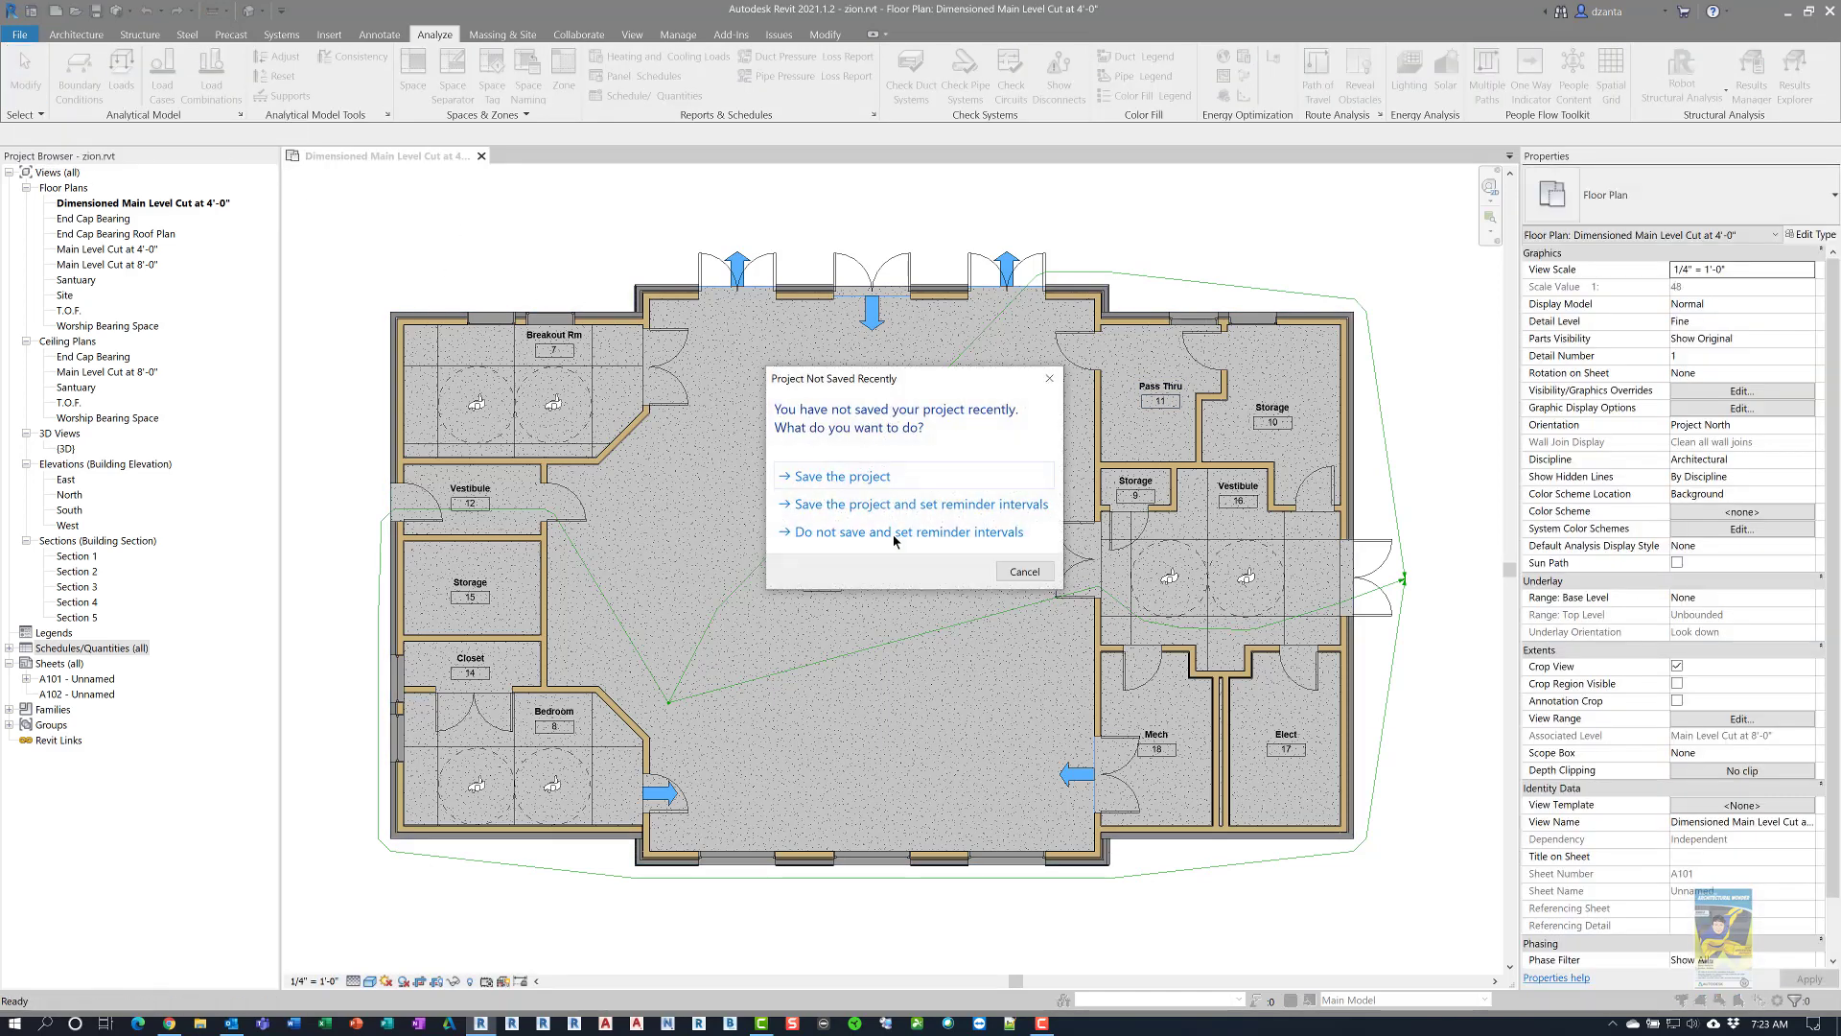
click(1024, 572)
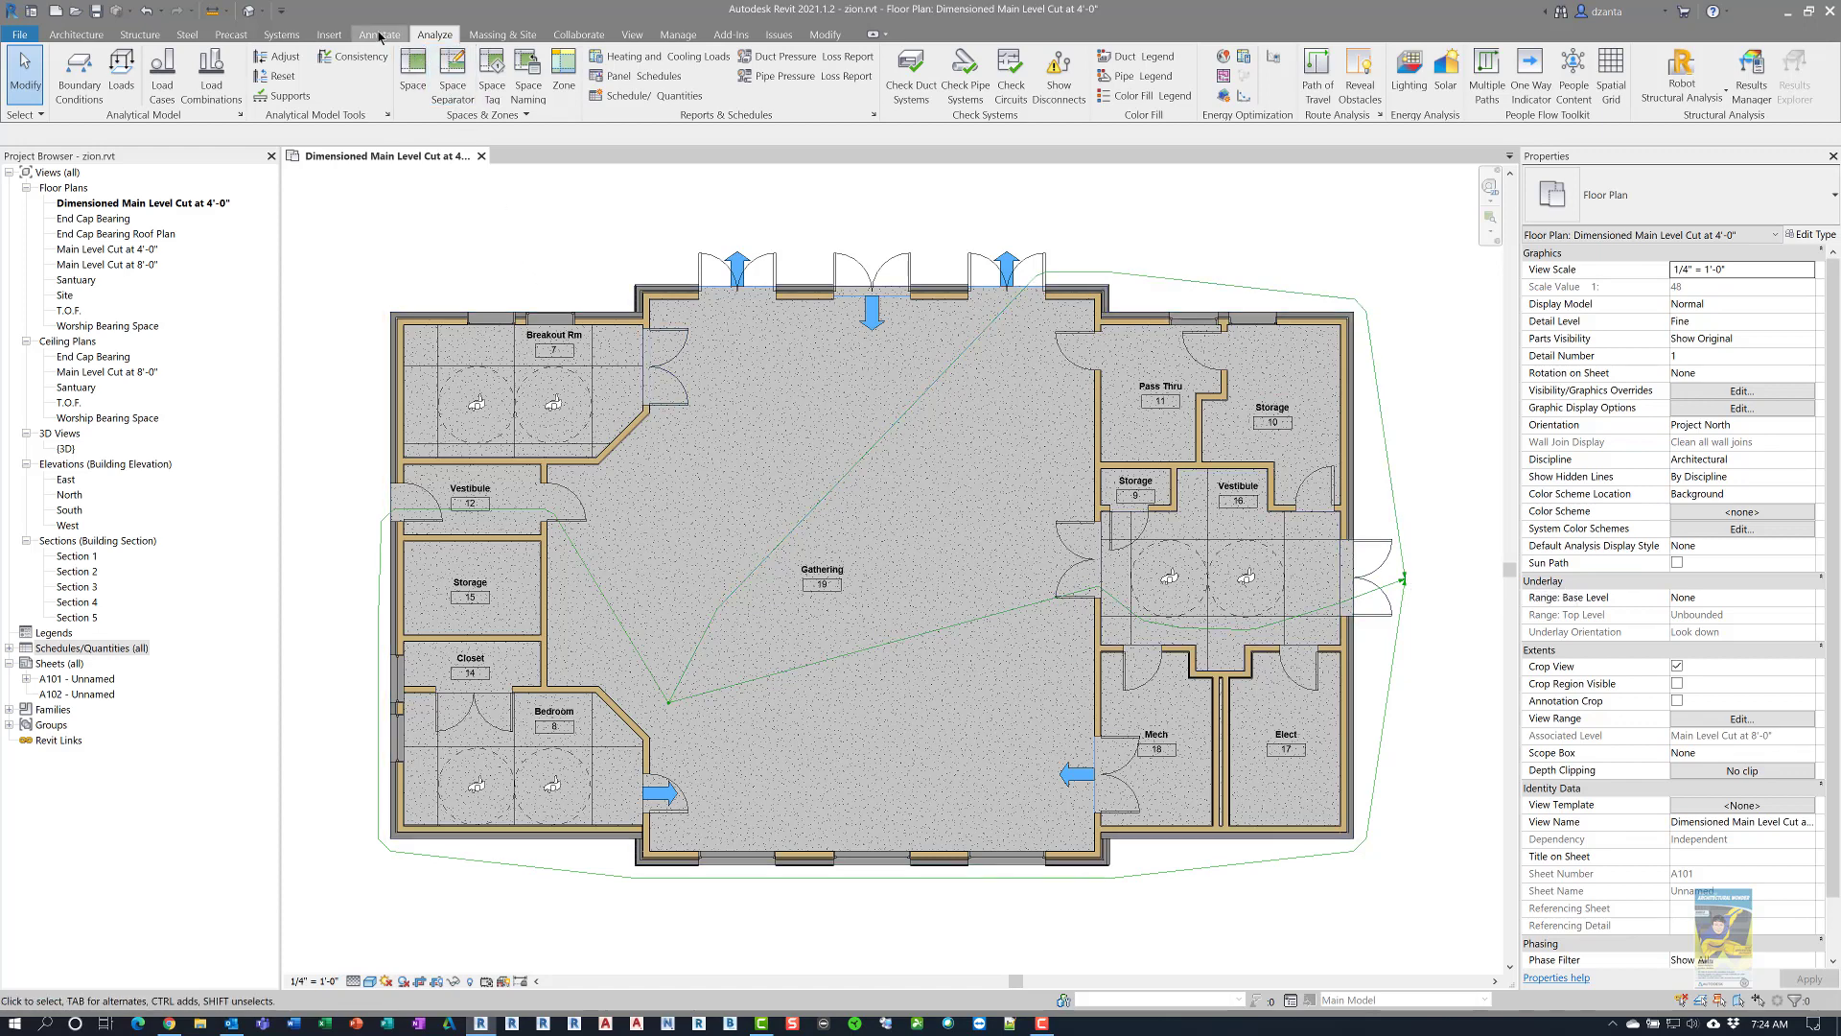
Start Tag by Category on a travel path and load the Path Of Travel Tag.rfa family from the Annotations folder
click(379, 36)
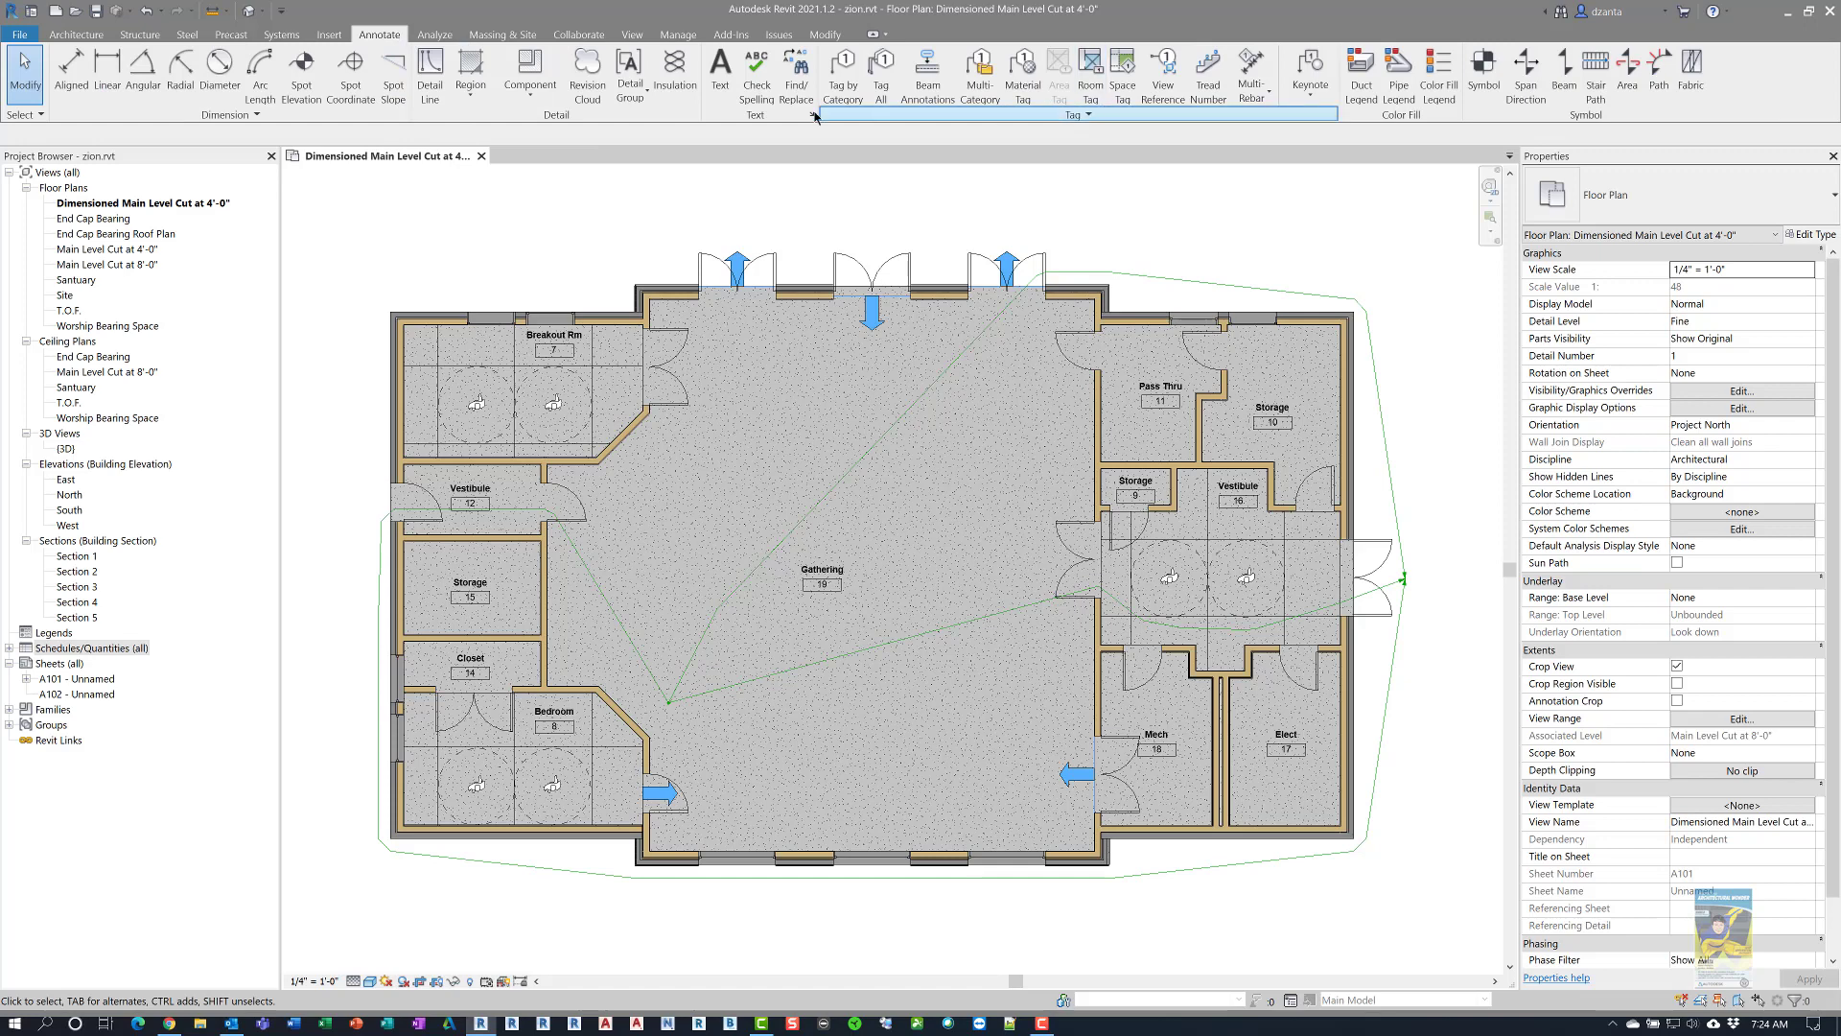
click(843, 74)
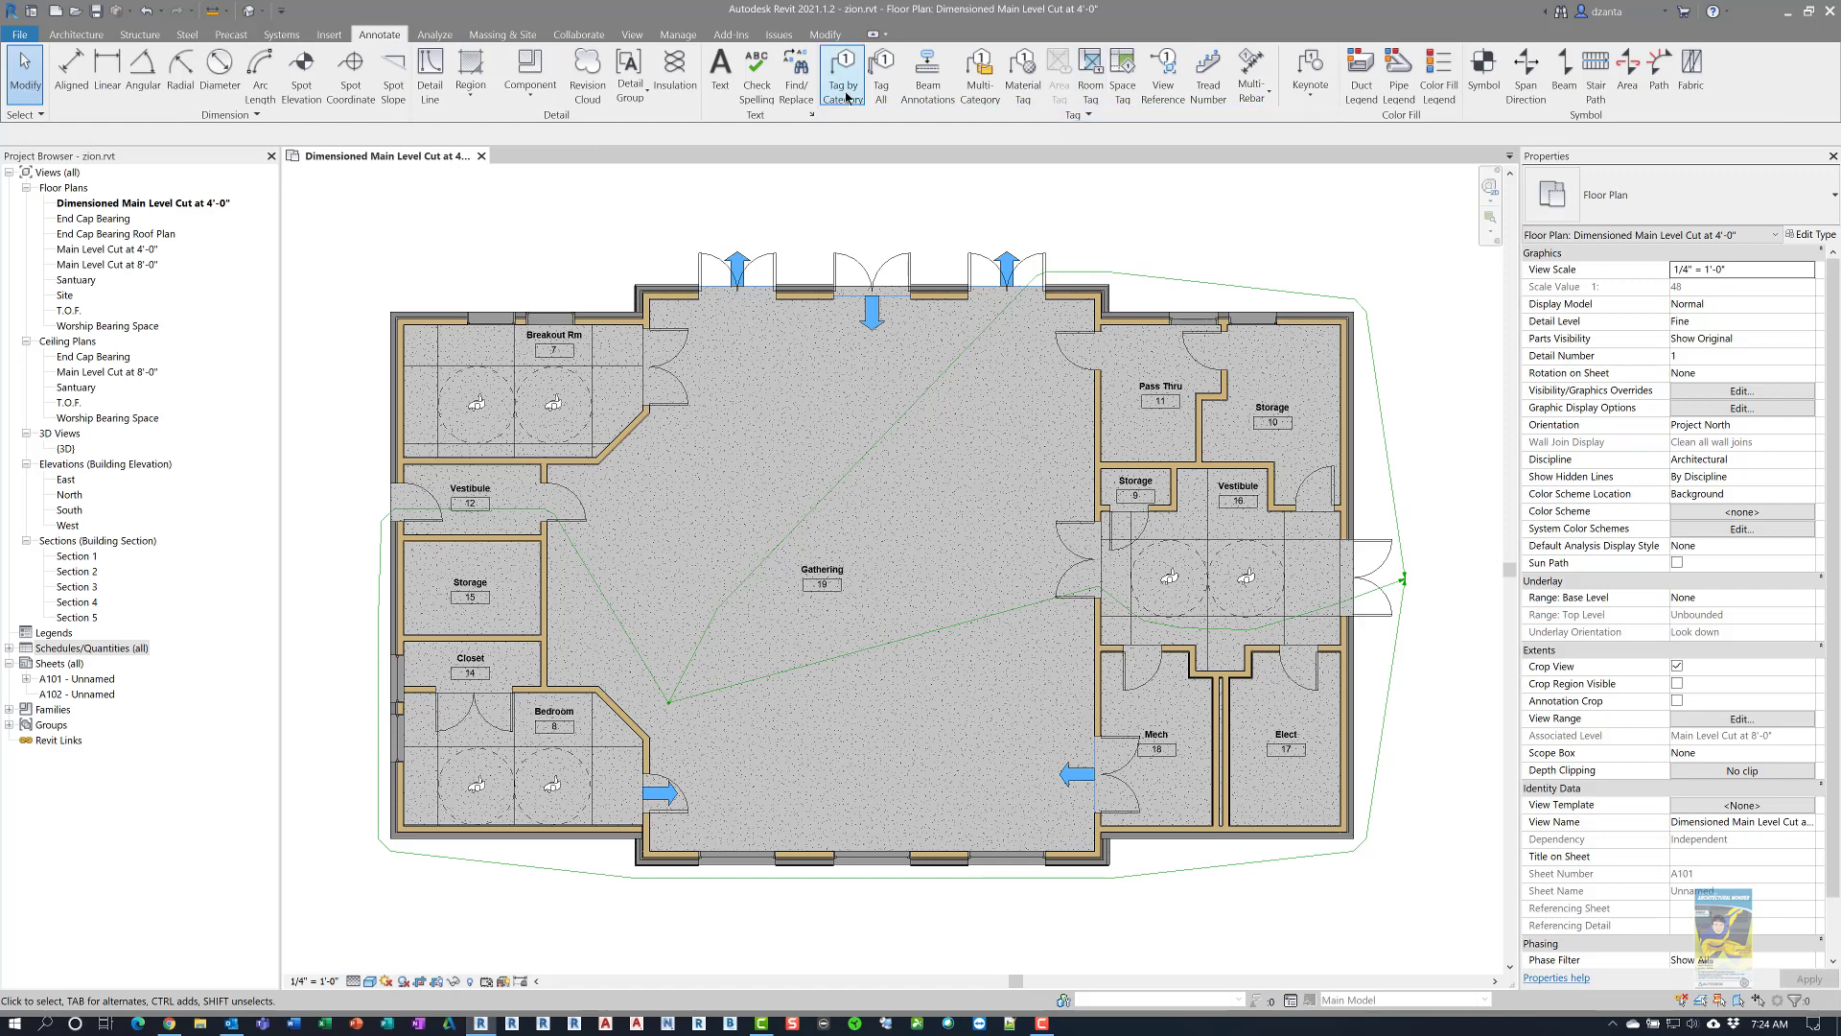
click(938, 380)
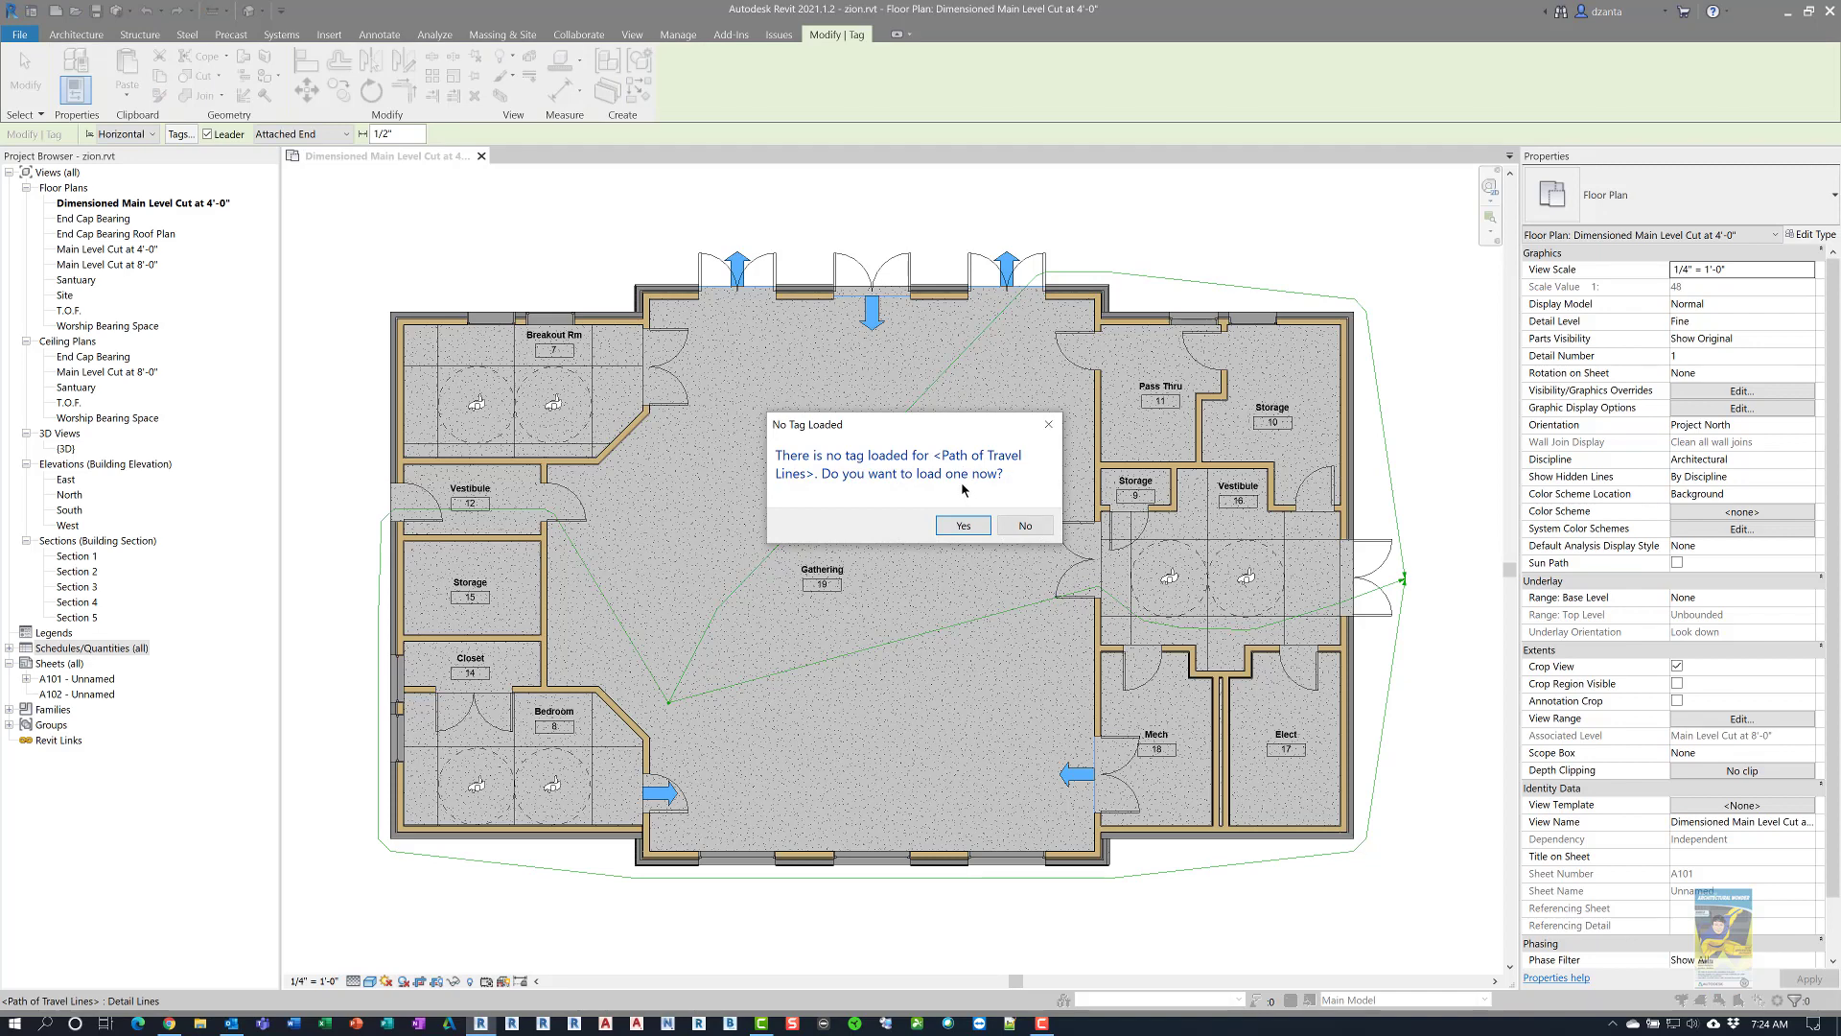
click(960, 526)
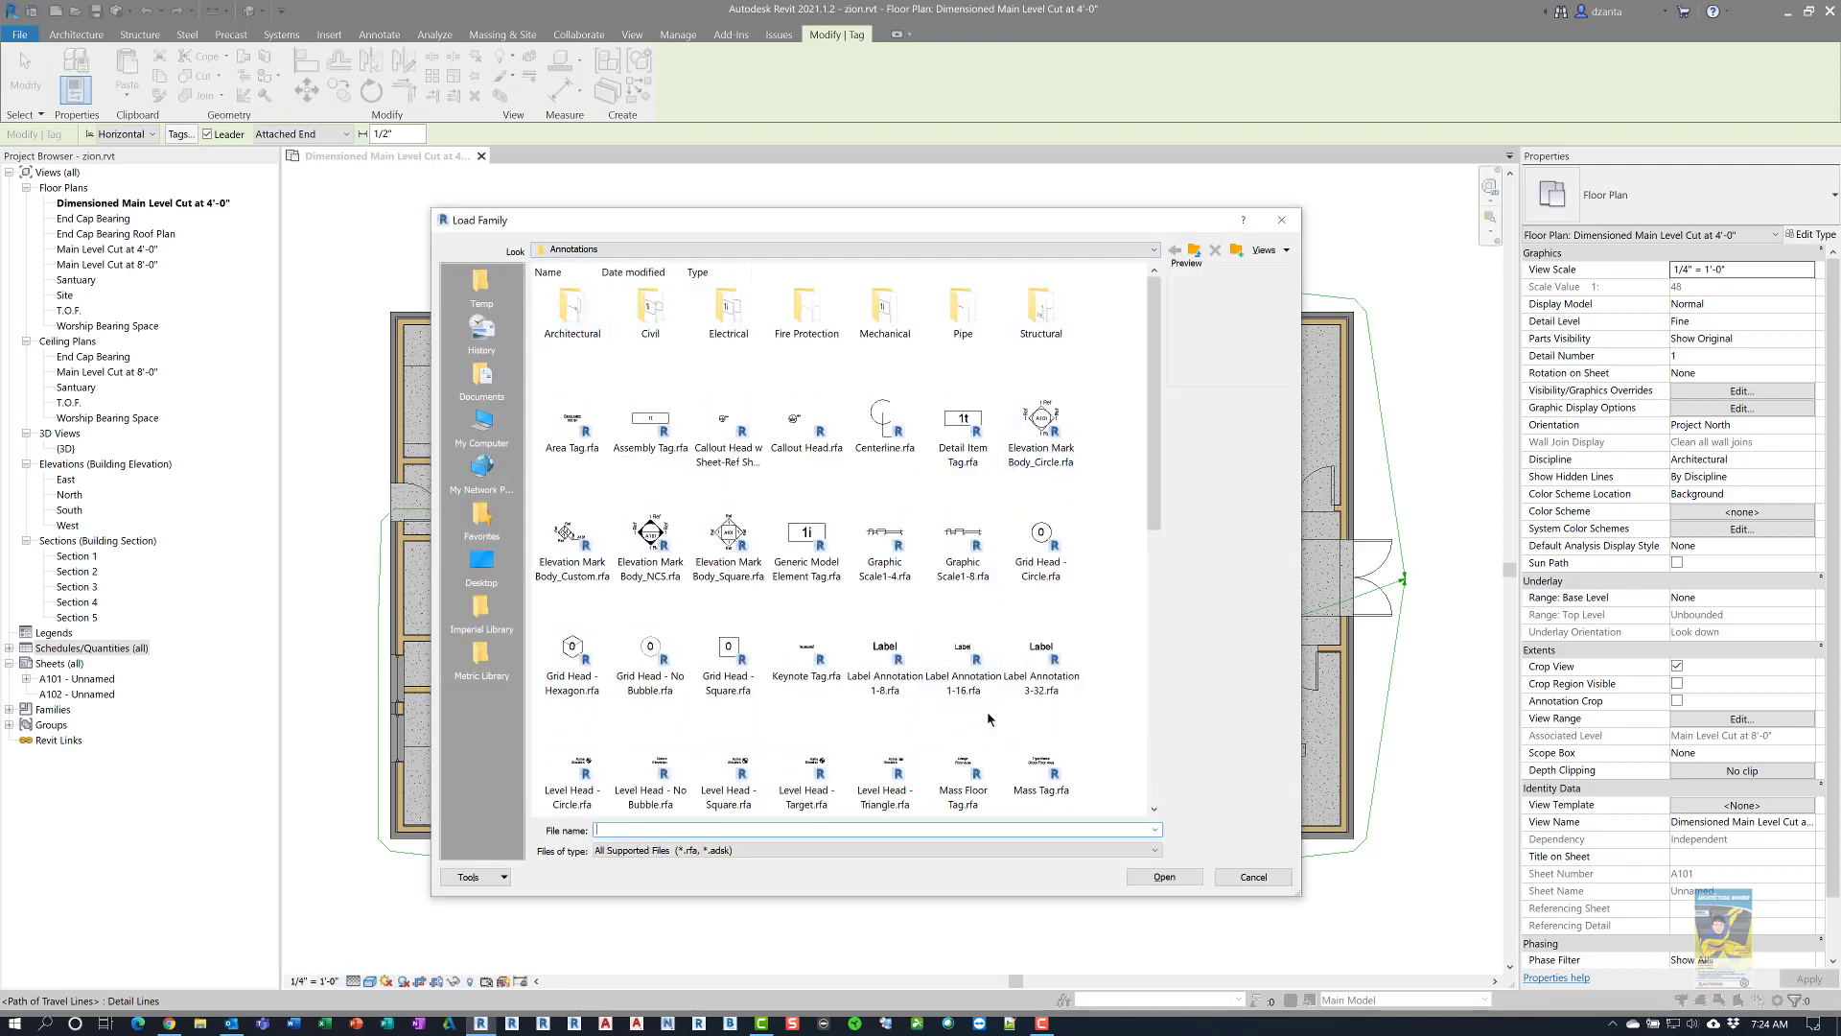
drag(1151, 470, 1105, 594)
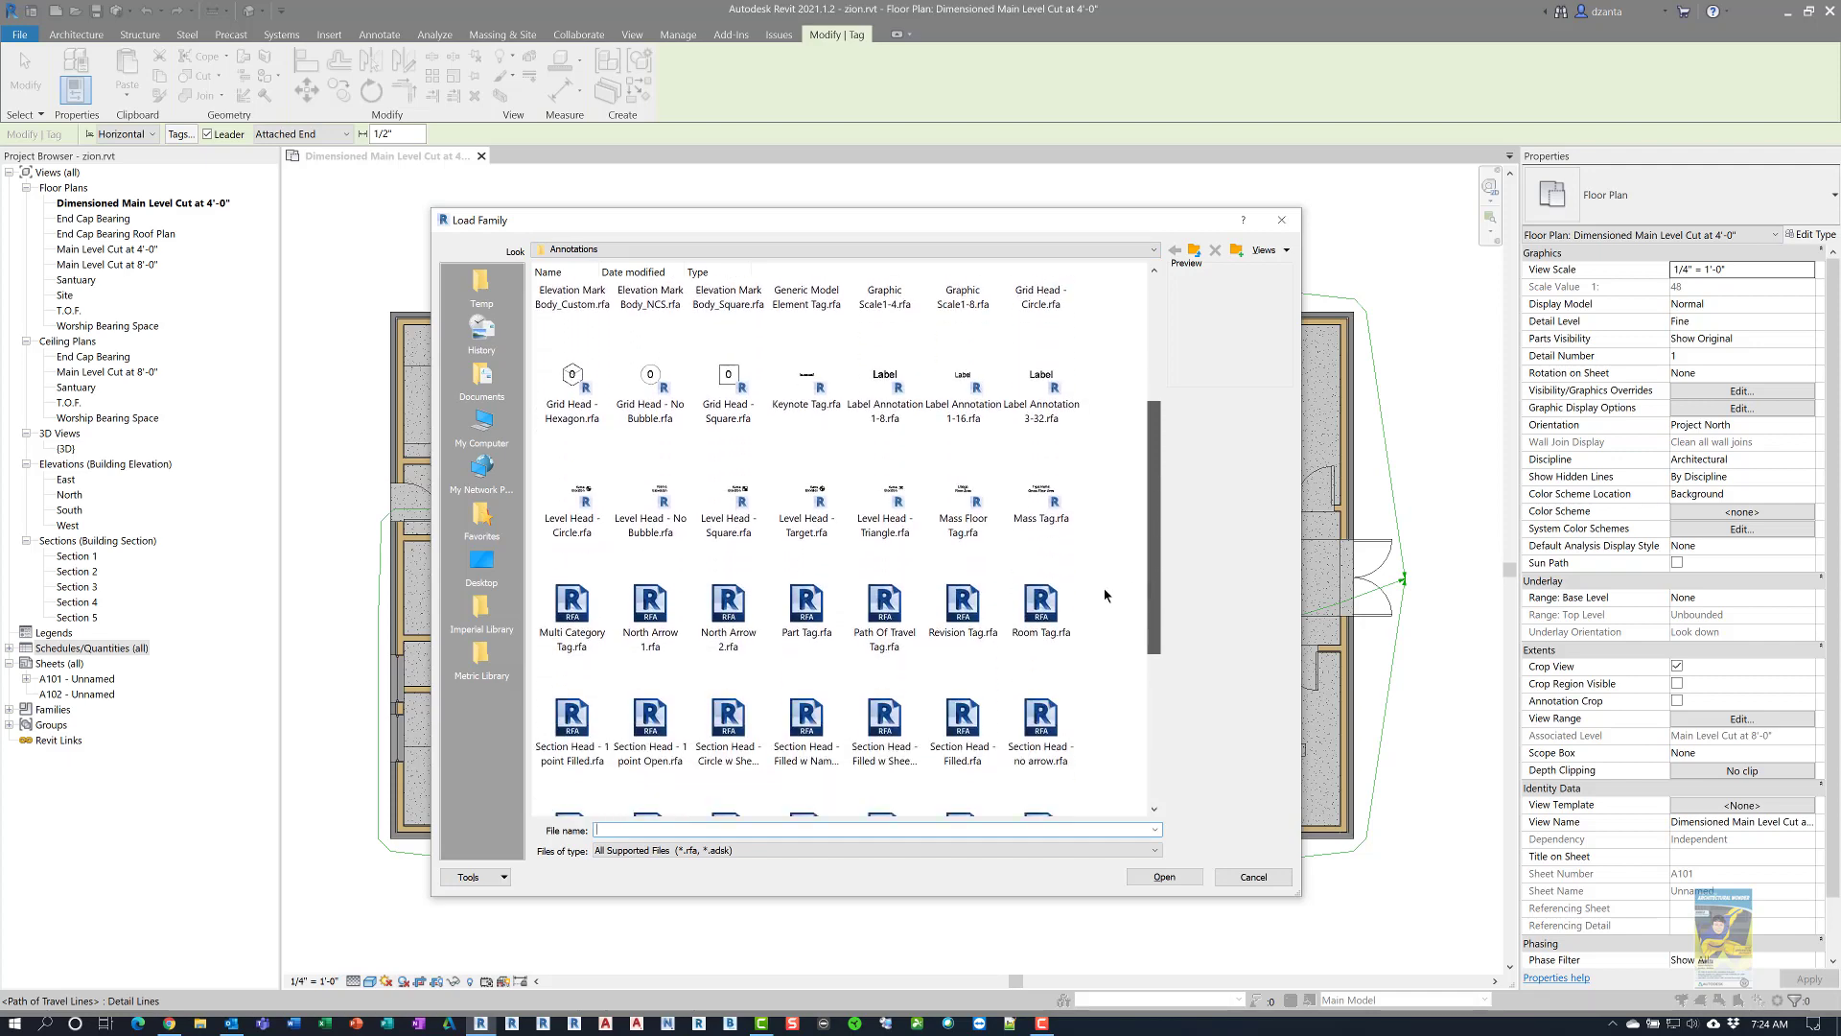
click(884, 614)
click(1184, 882)
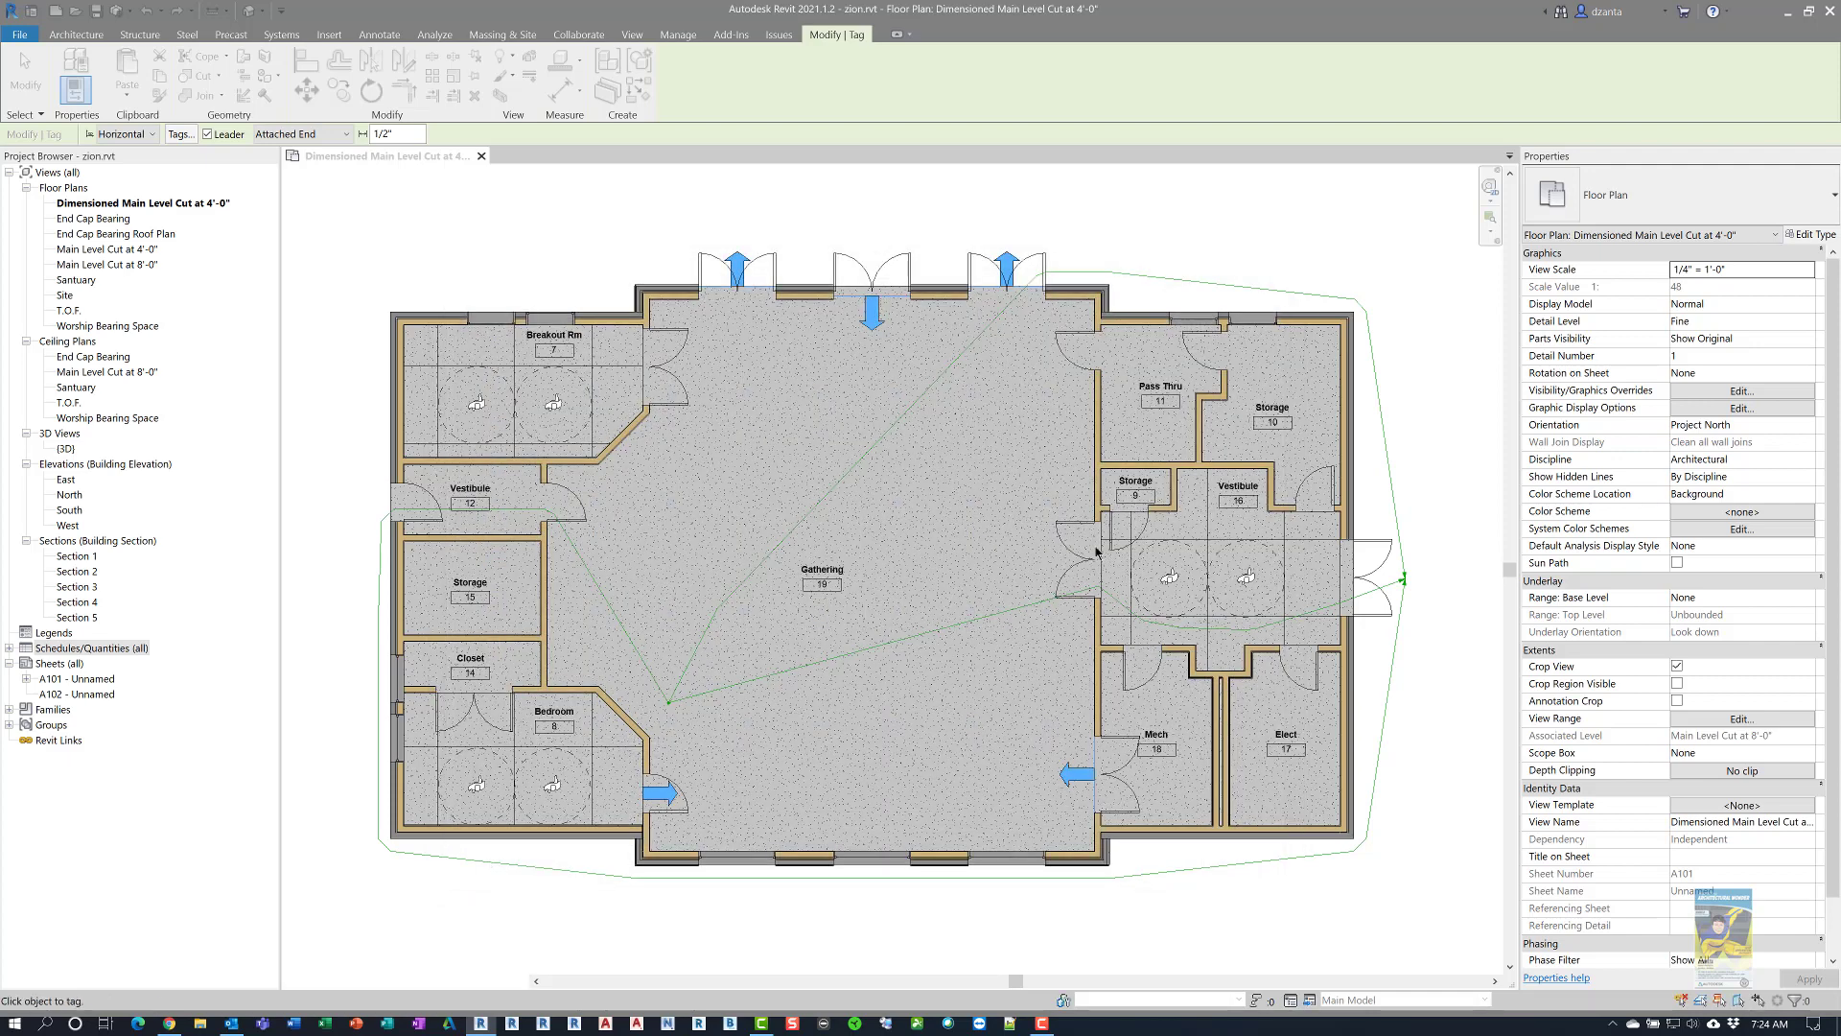
Tag each of the three travel paths in the Gathering room with an attached-end leader
click(859, 466)
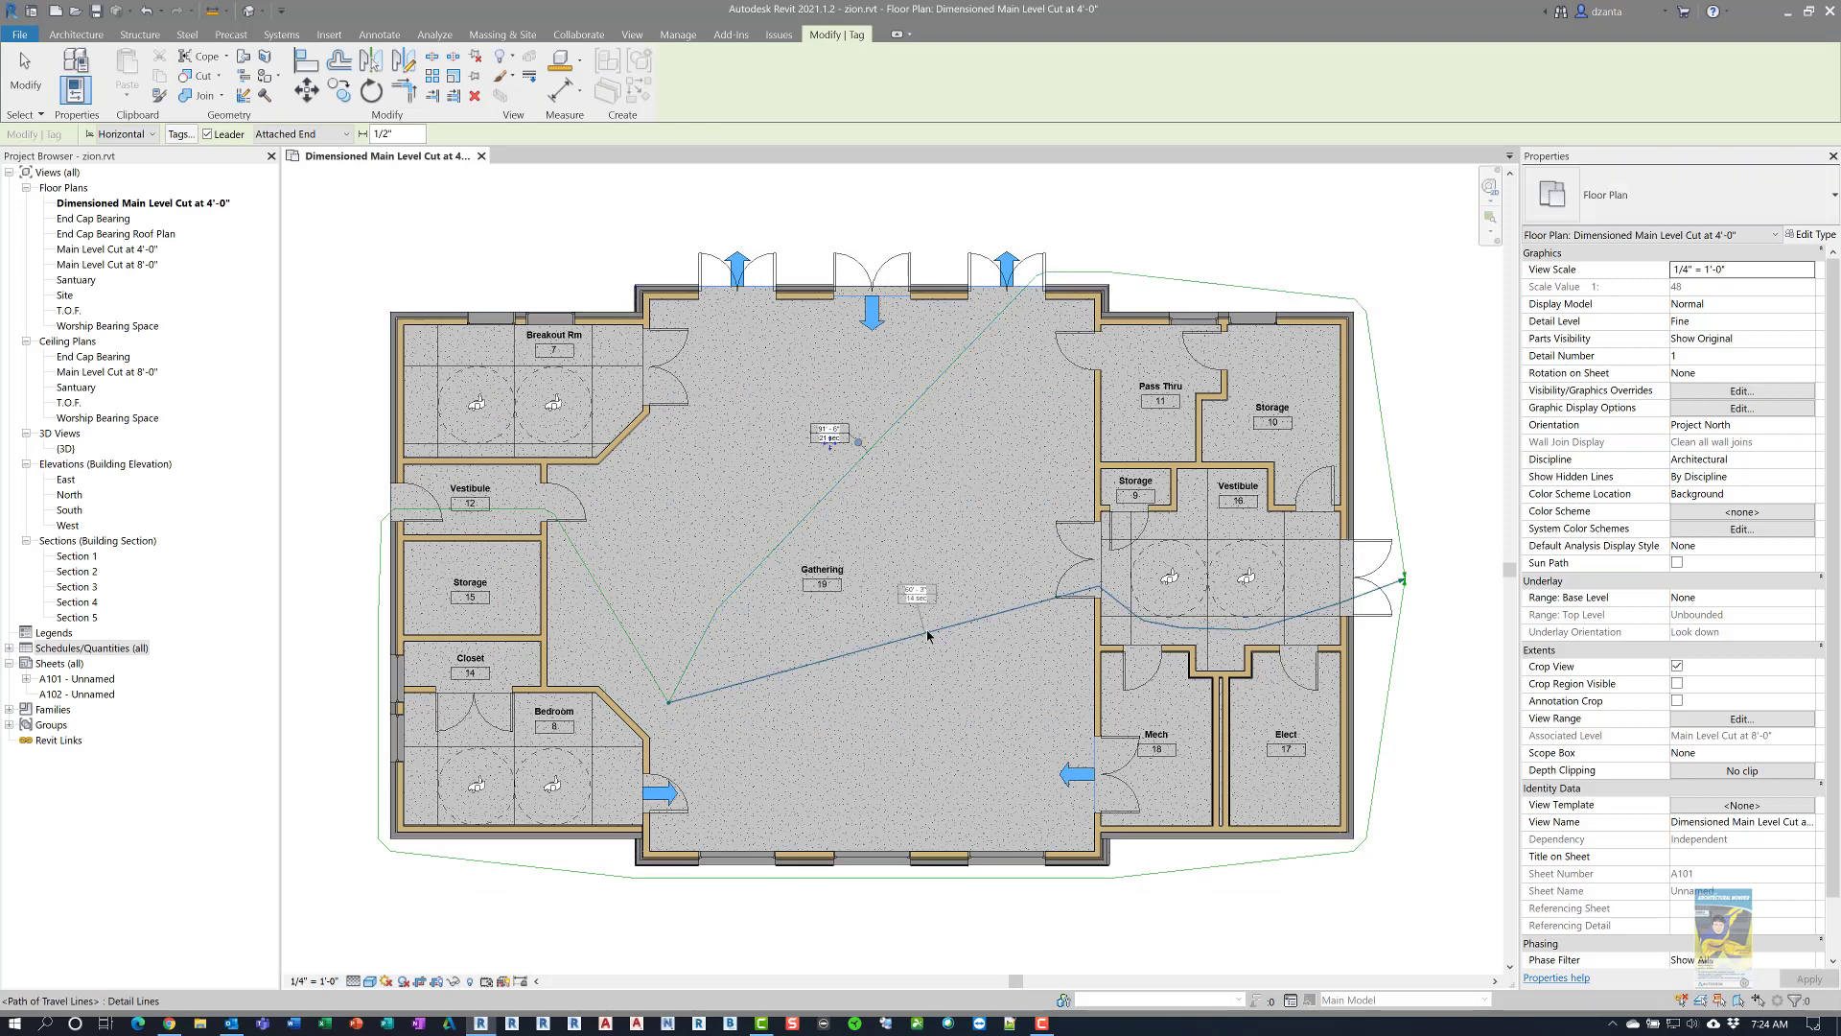
click(944, 625)
click(608, 609)
click(22, 88)
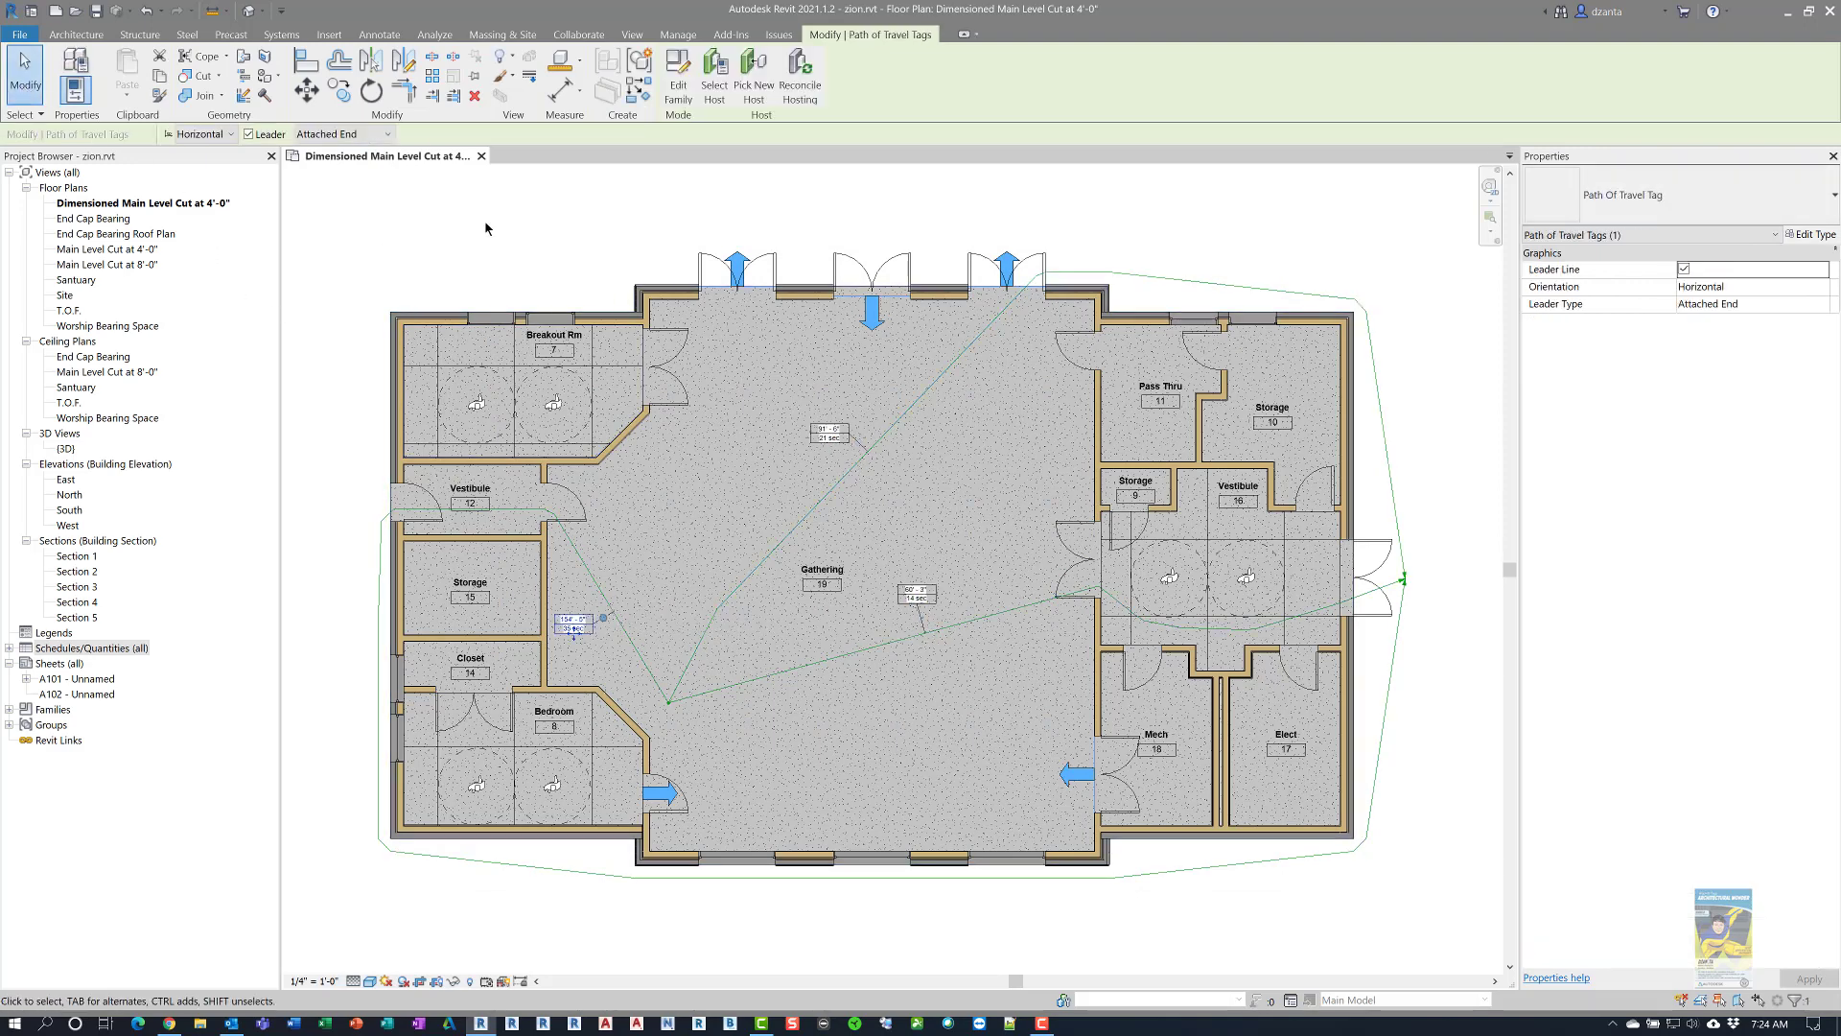
key(Escape)
Examine the orientation and leader end options of the northern path's travel tag without changing them
click(831, 436)
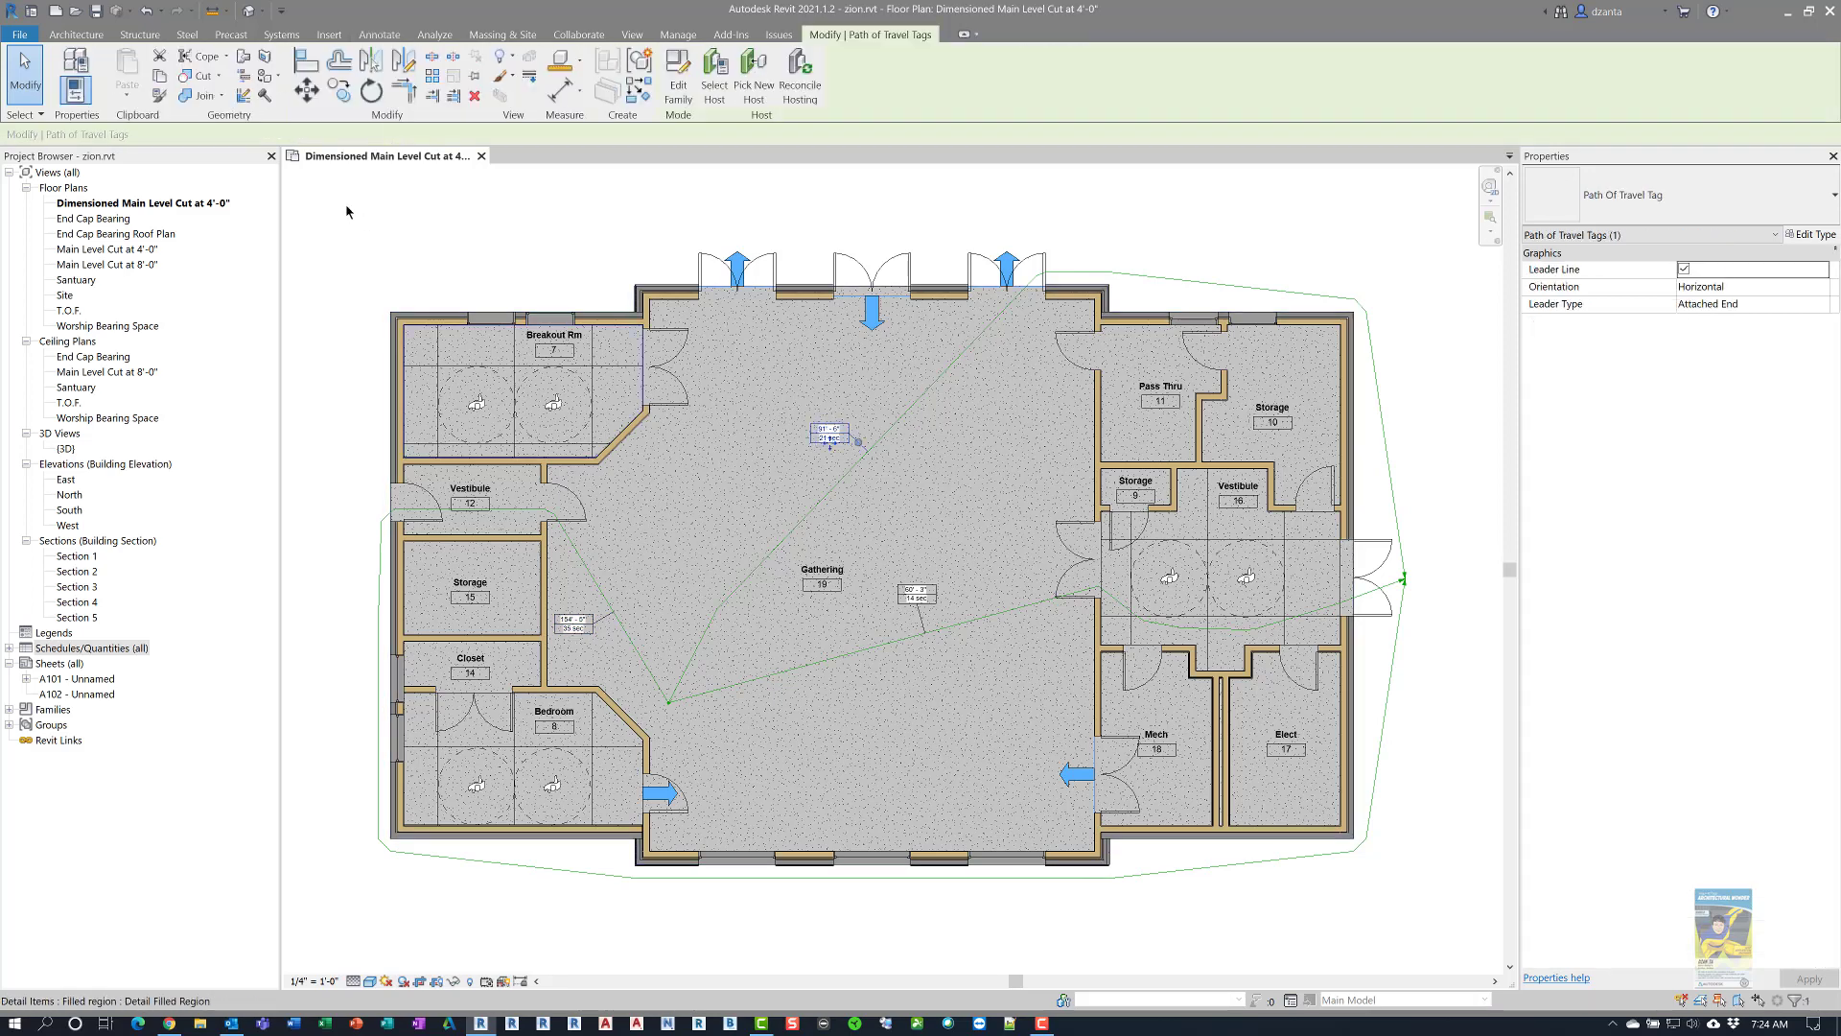
click(215, 136)
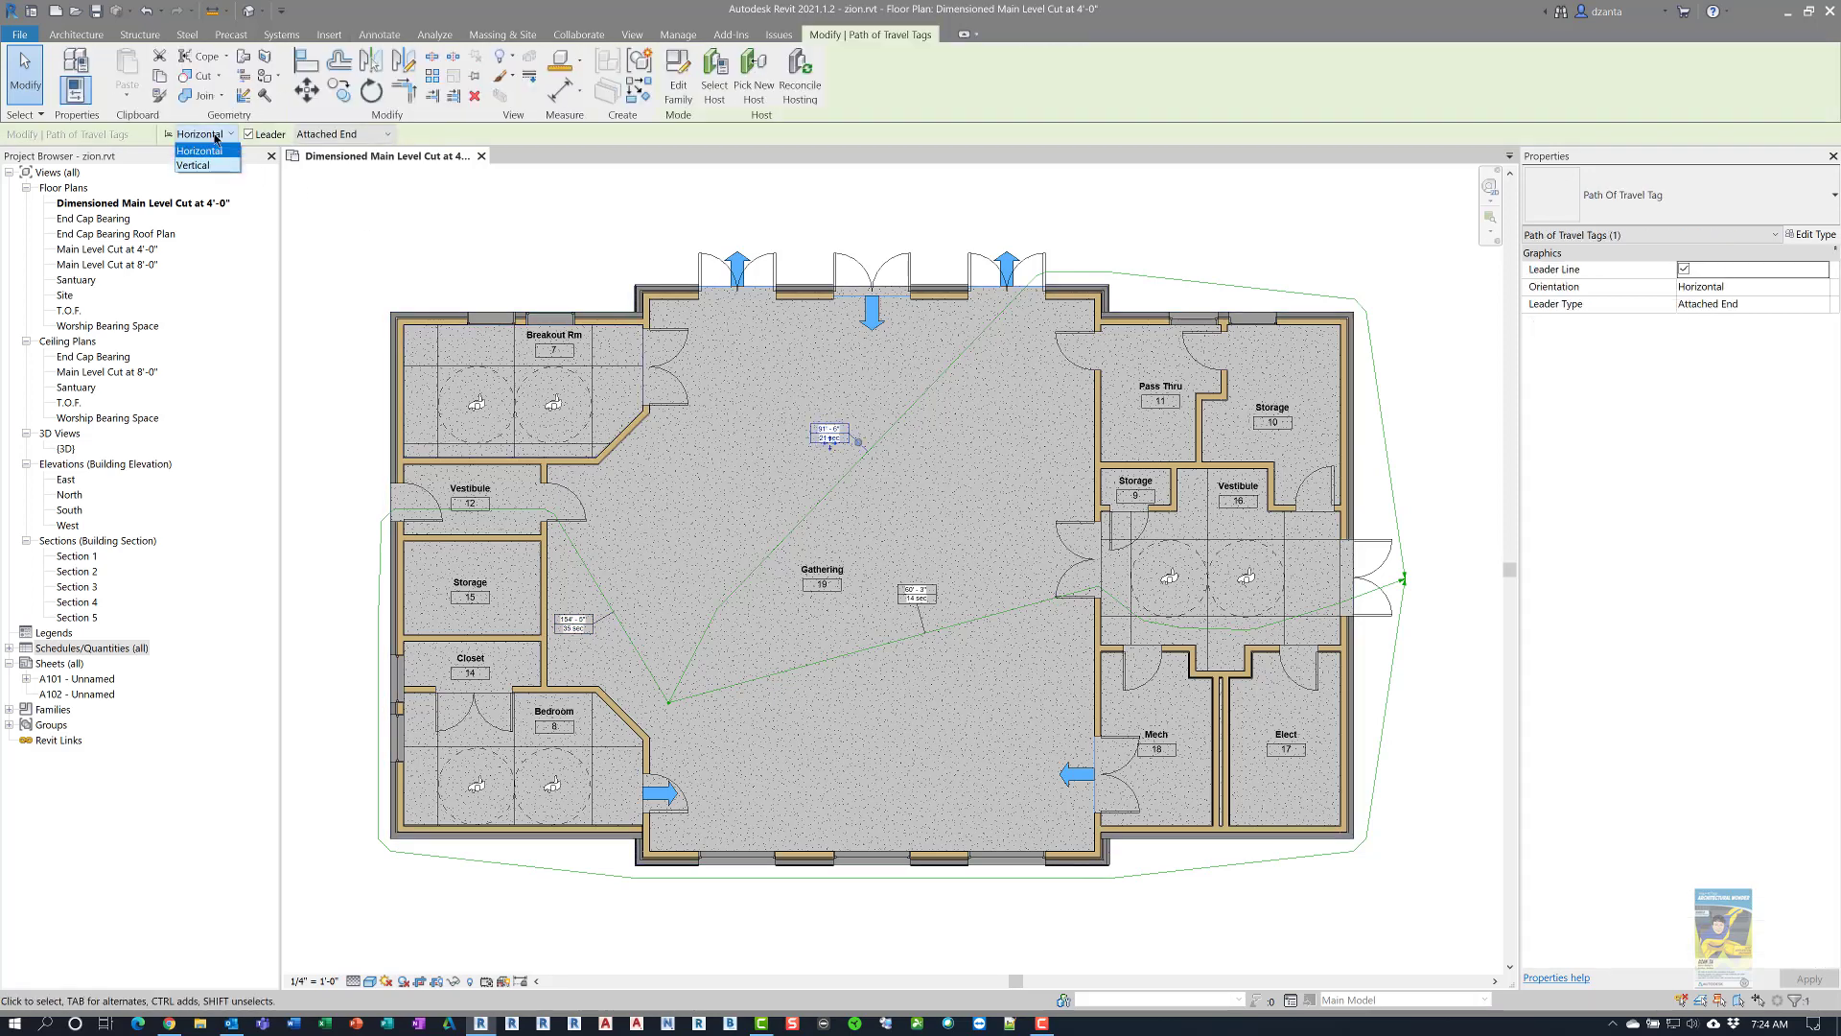
click(215, 135)
click(354, 136)
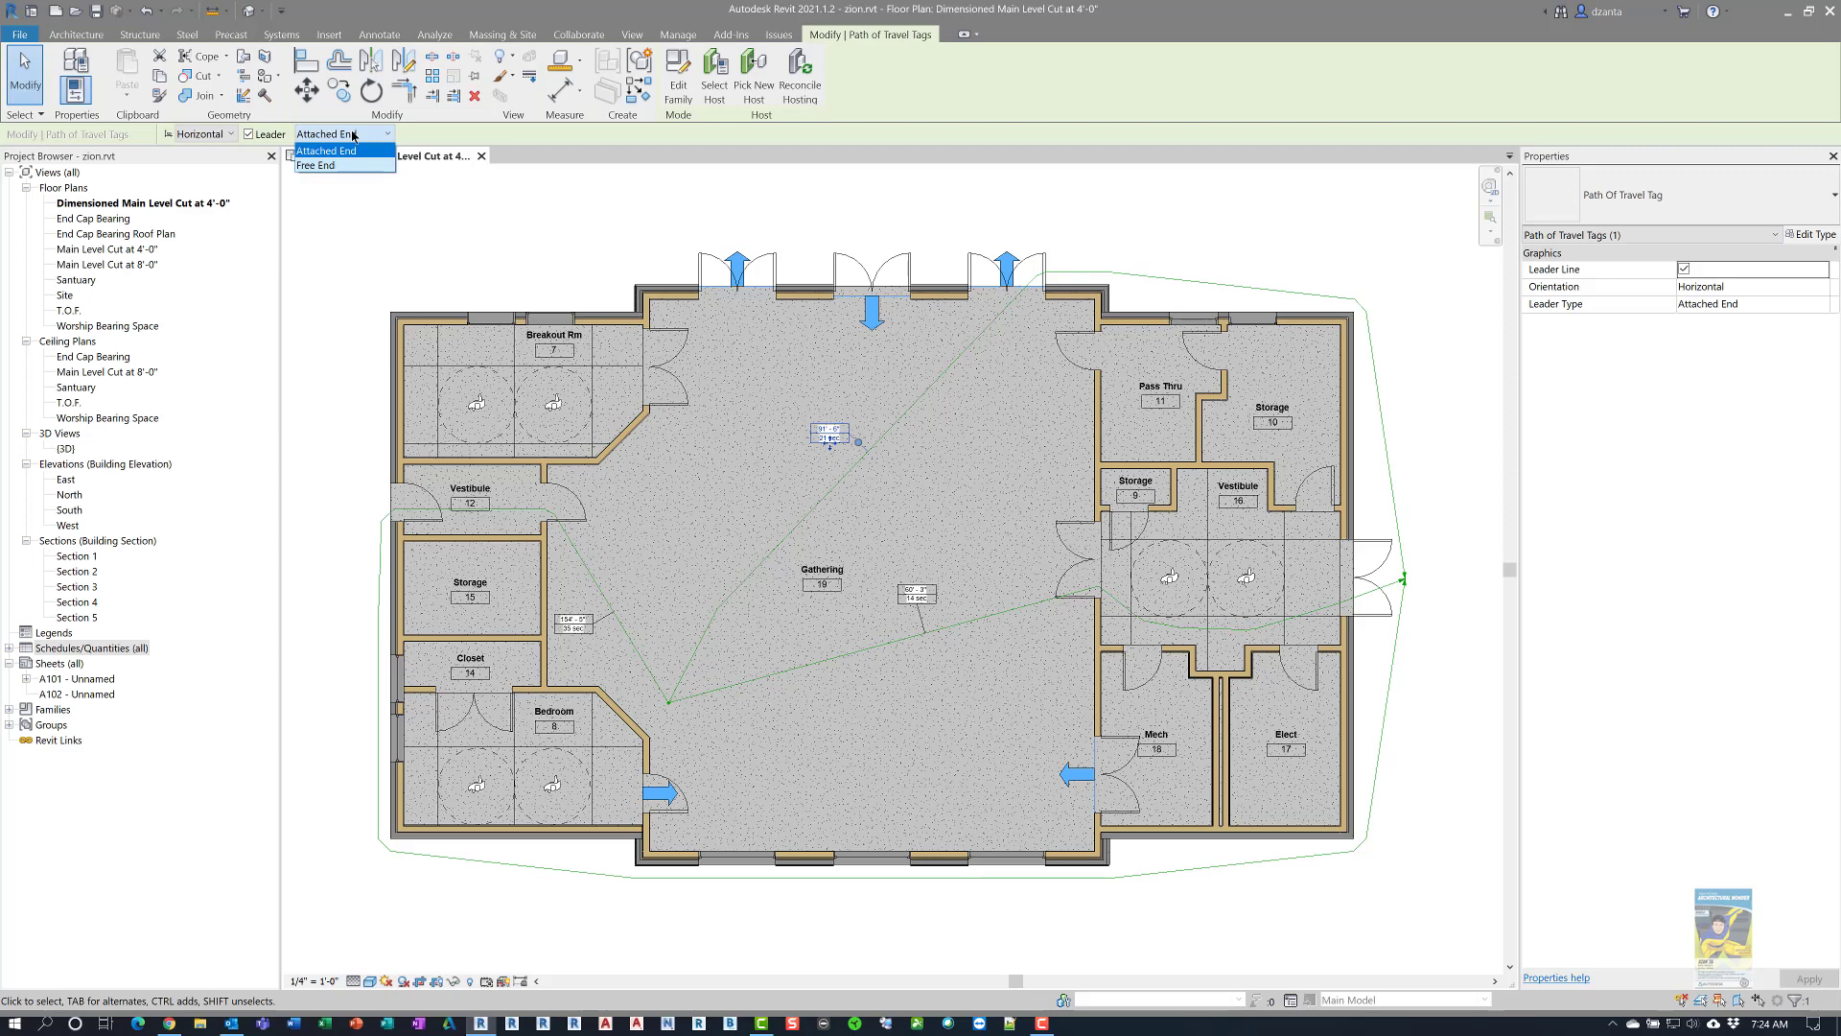
click(354, 136)
click(1344, 183)
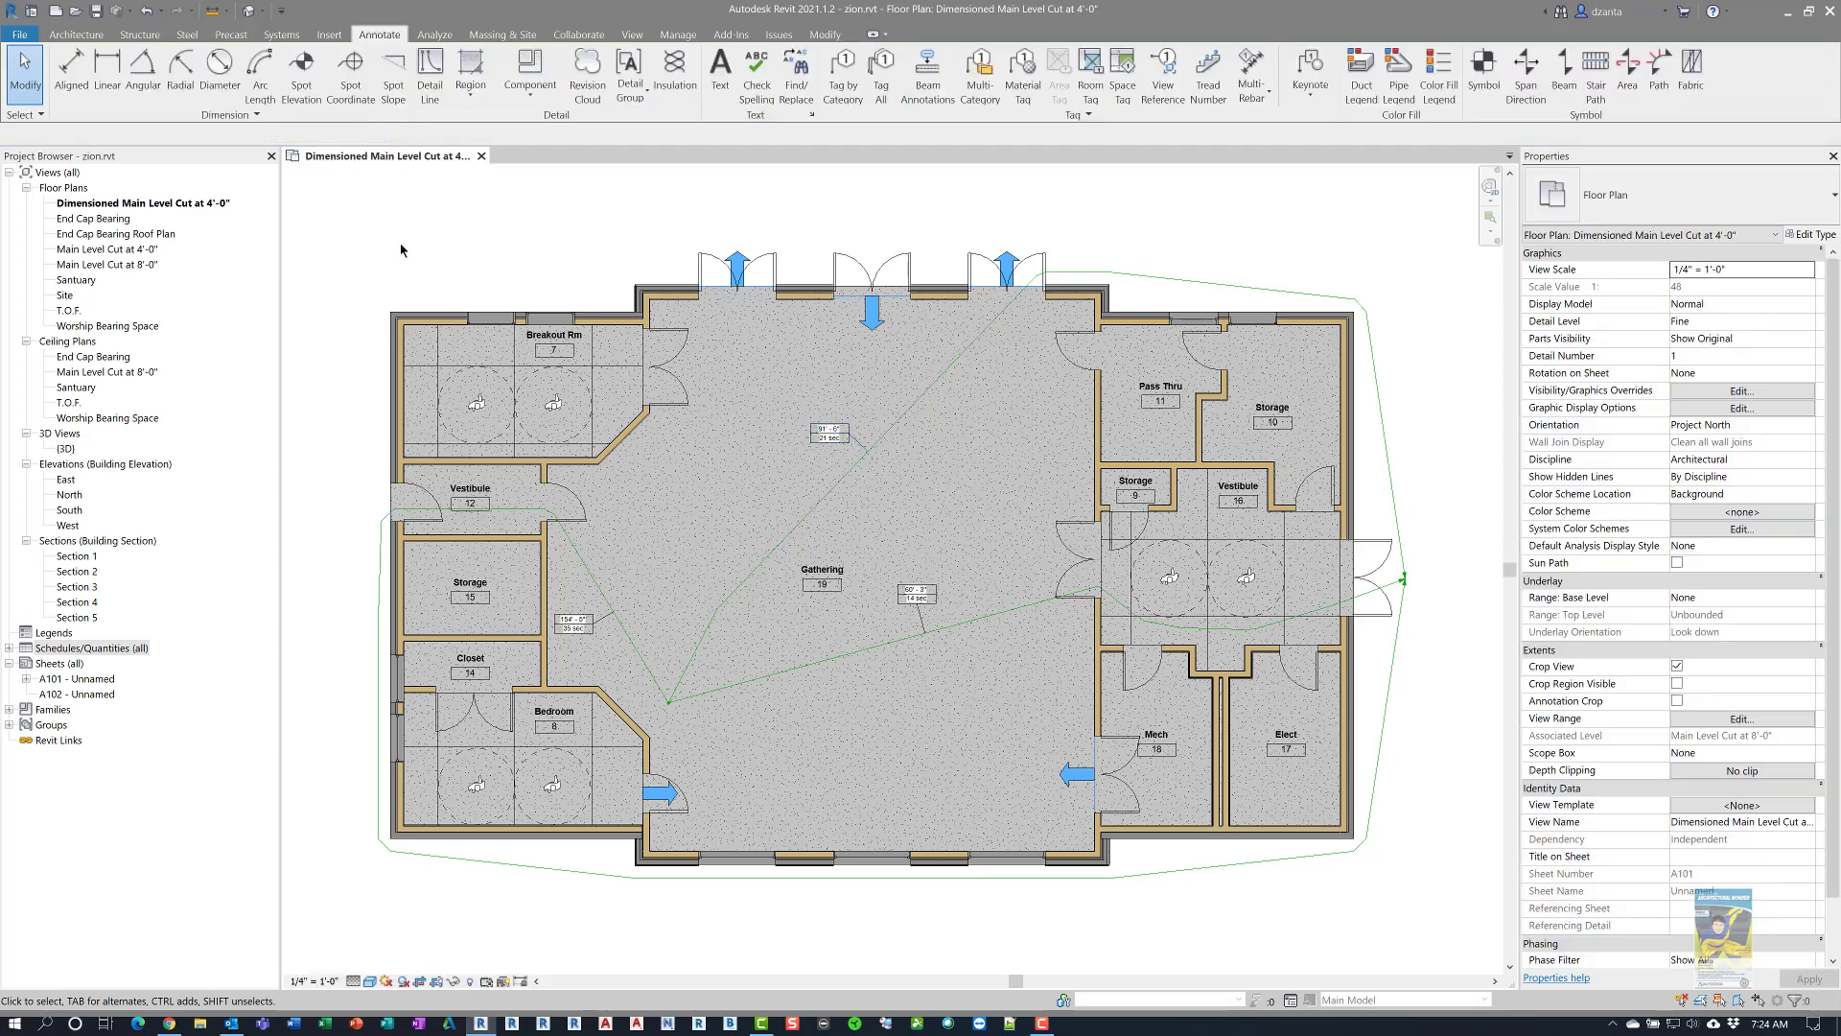
Place a north-pointing One Way Indicator at the door between Vestibule 16 and Storage 10
click(434, 35)
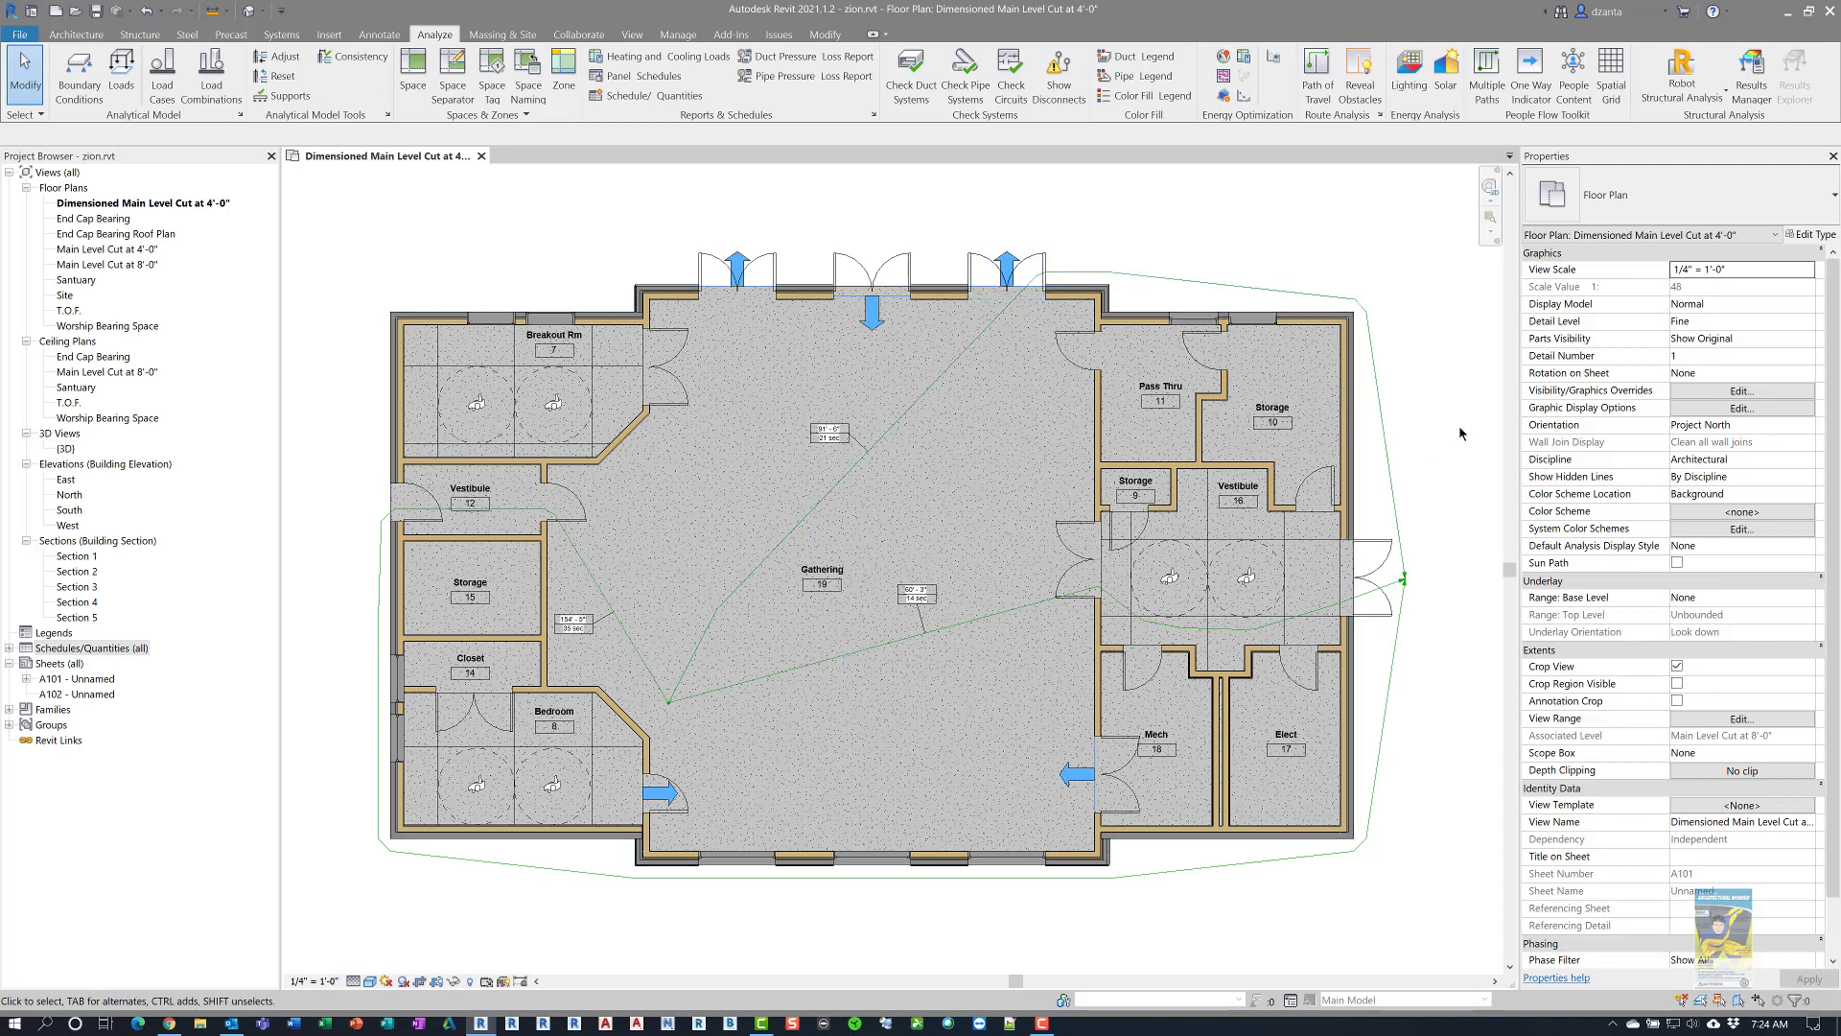
scroll(1459, 424, up, 3)
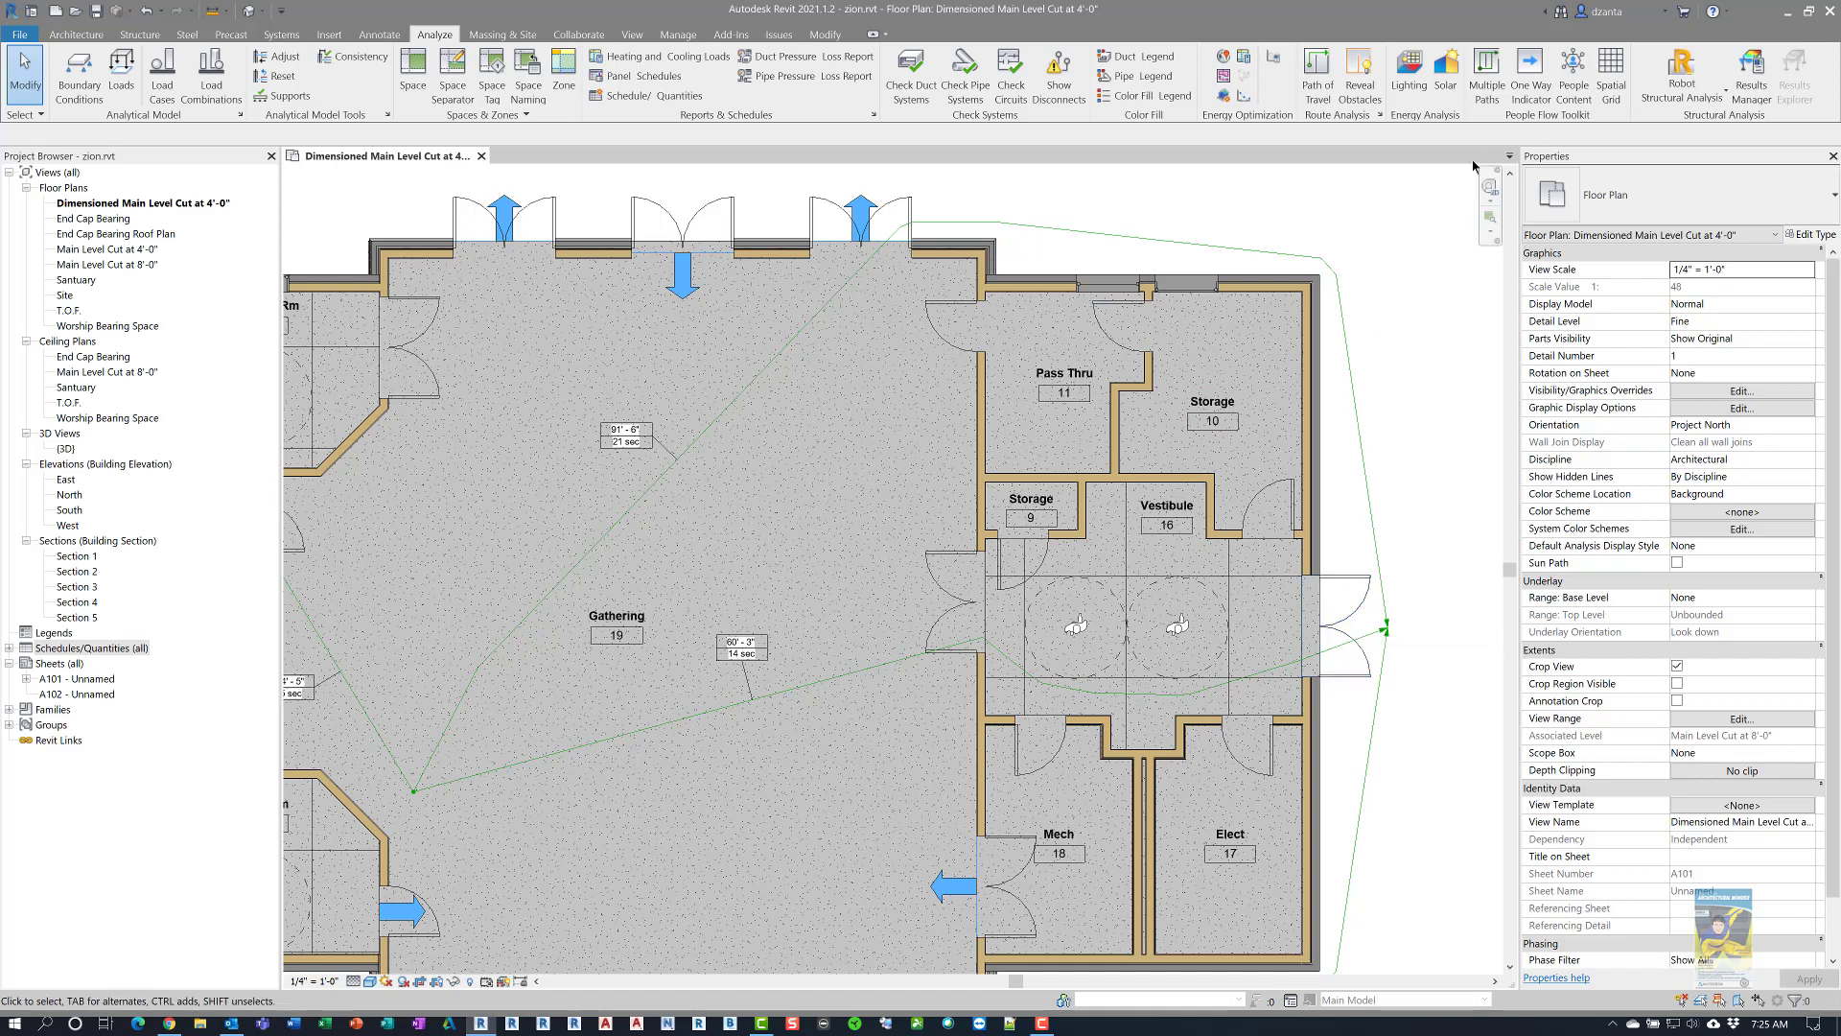
click(1532, 72)
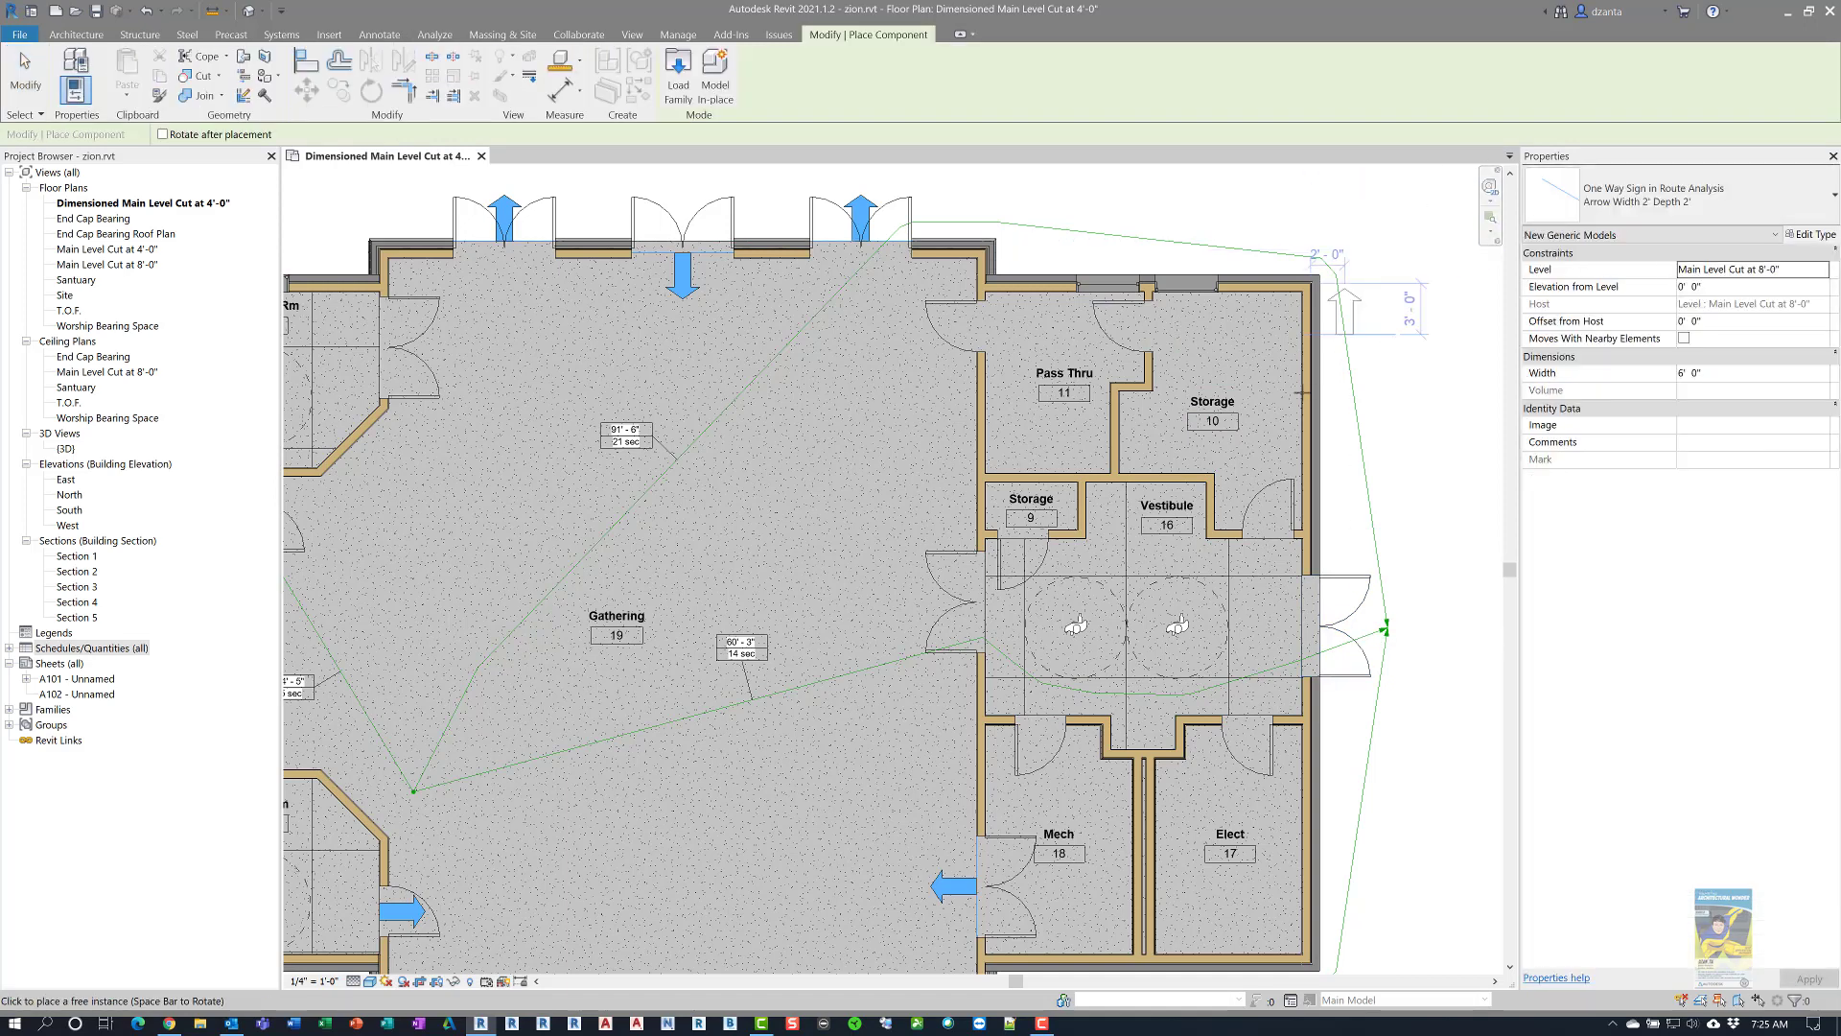
click(1272, 533)
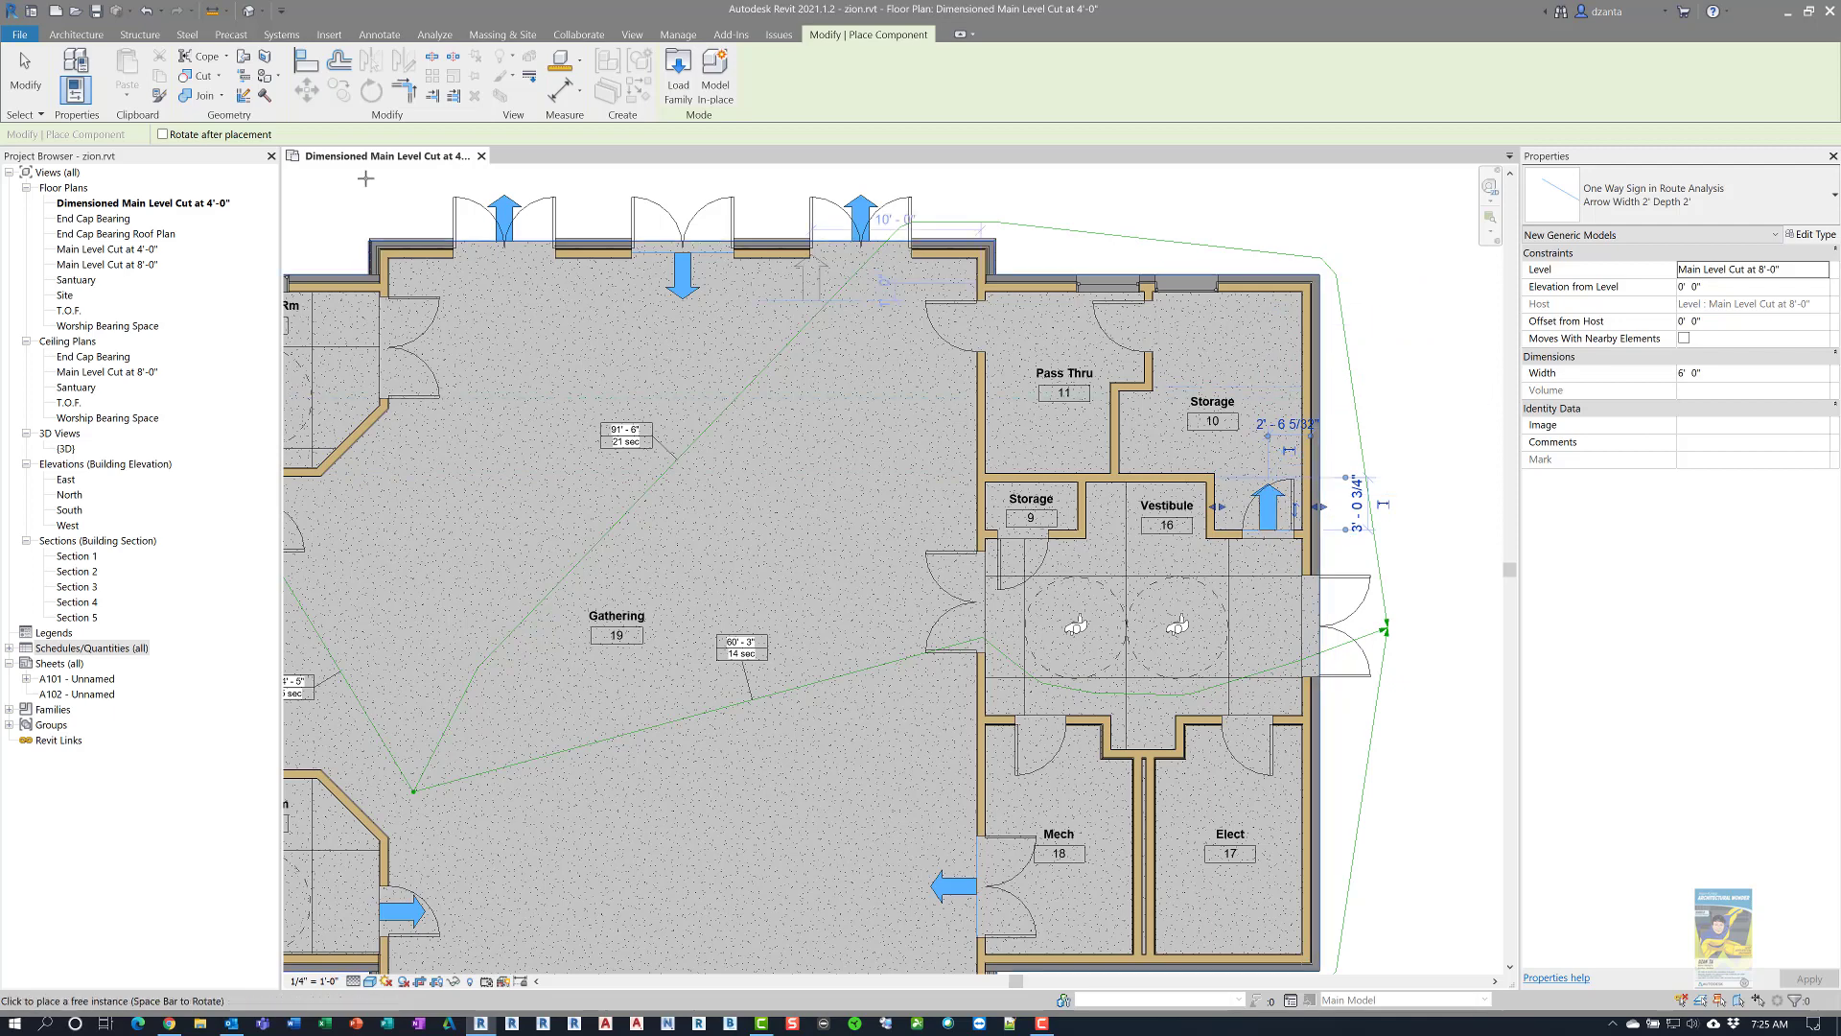
click(25, 72)
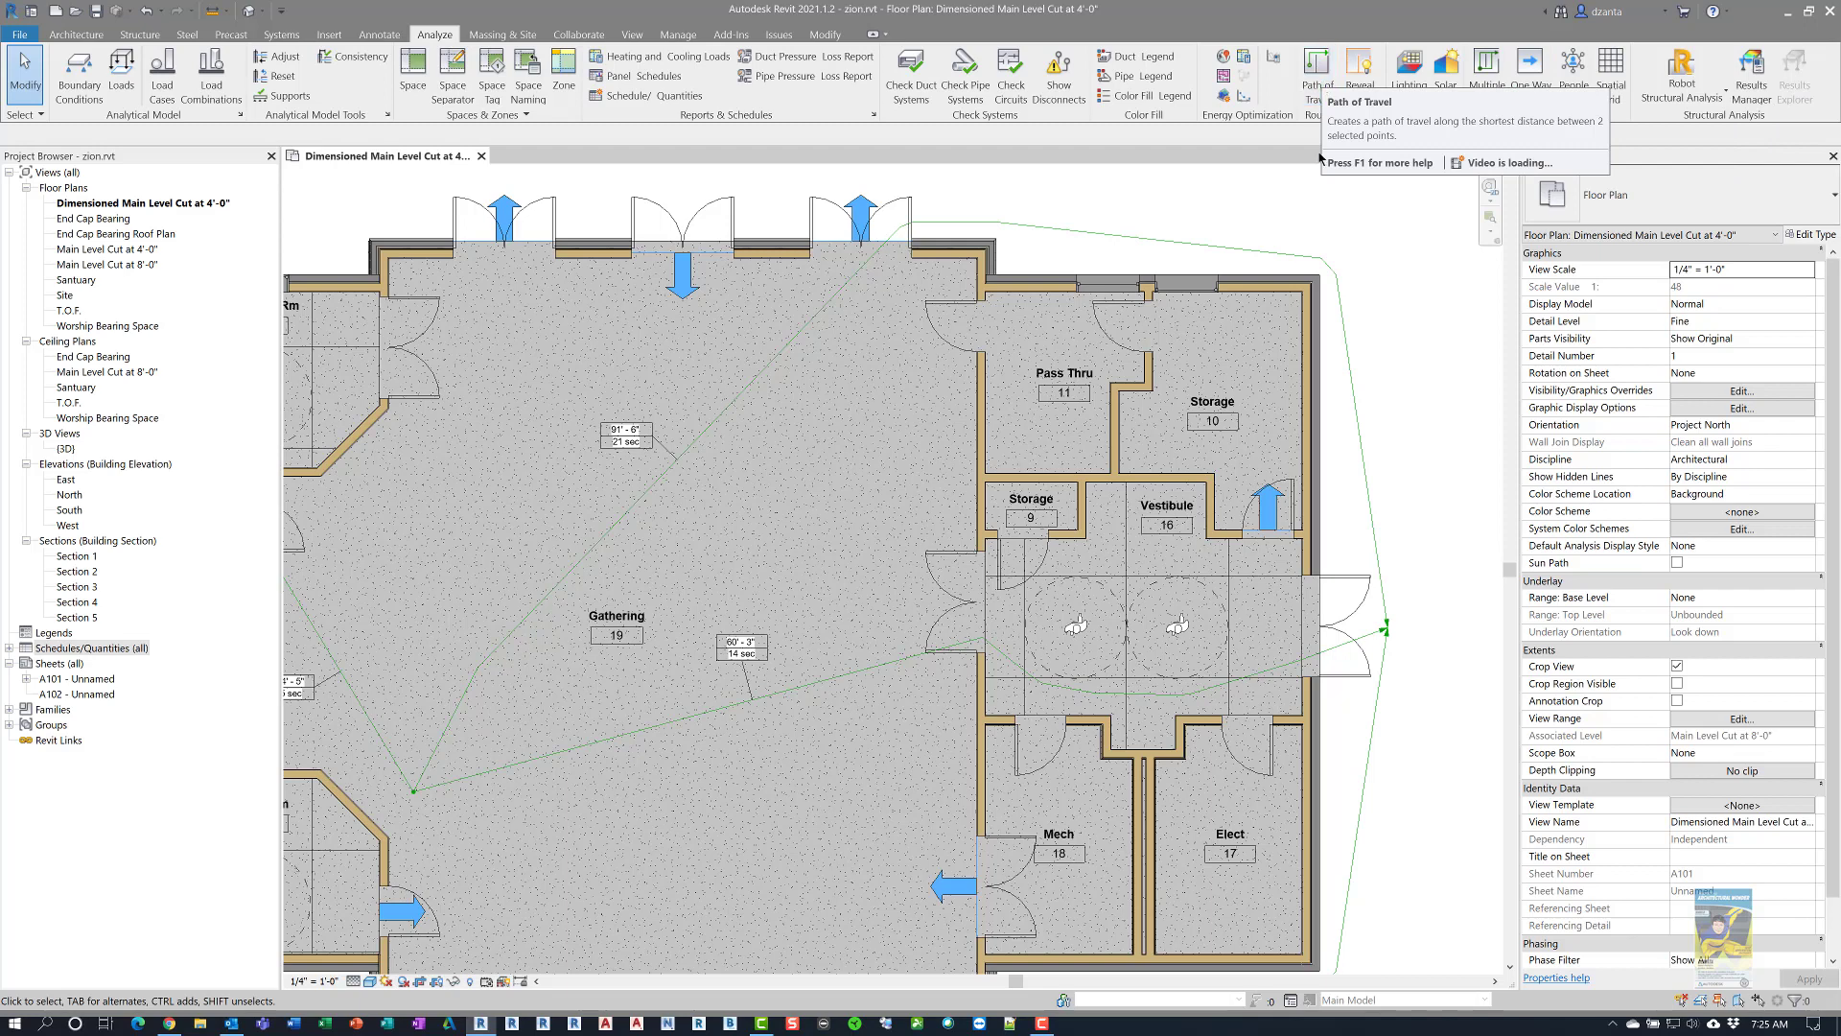
Draw a Path of Travel from the door between Pass Thru 11 and Storage 10 to a point outside Vestibule 16's east entrance
click(1316, 65)
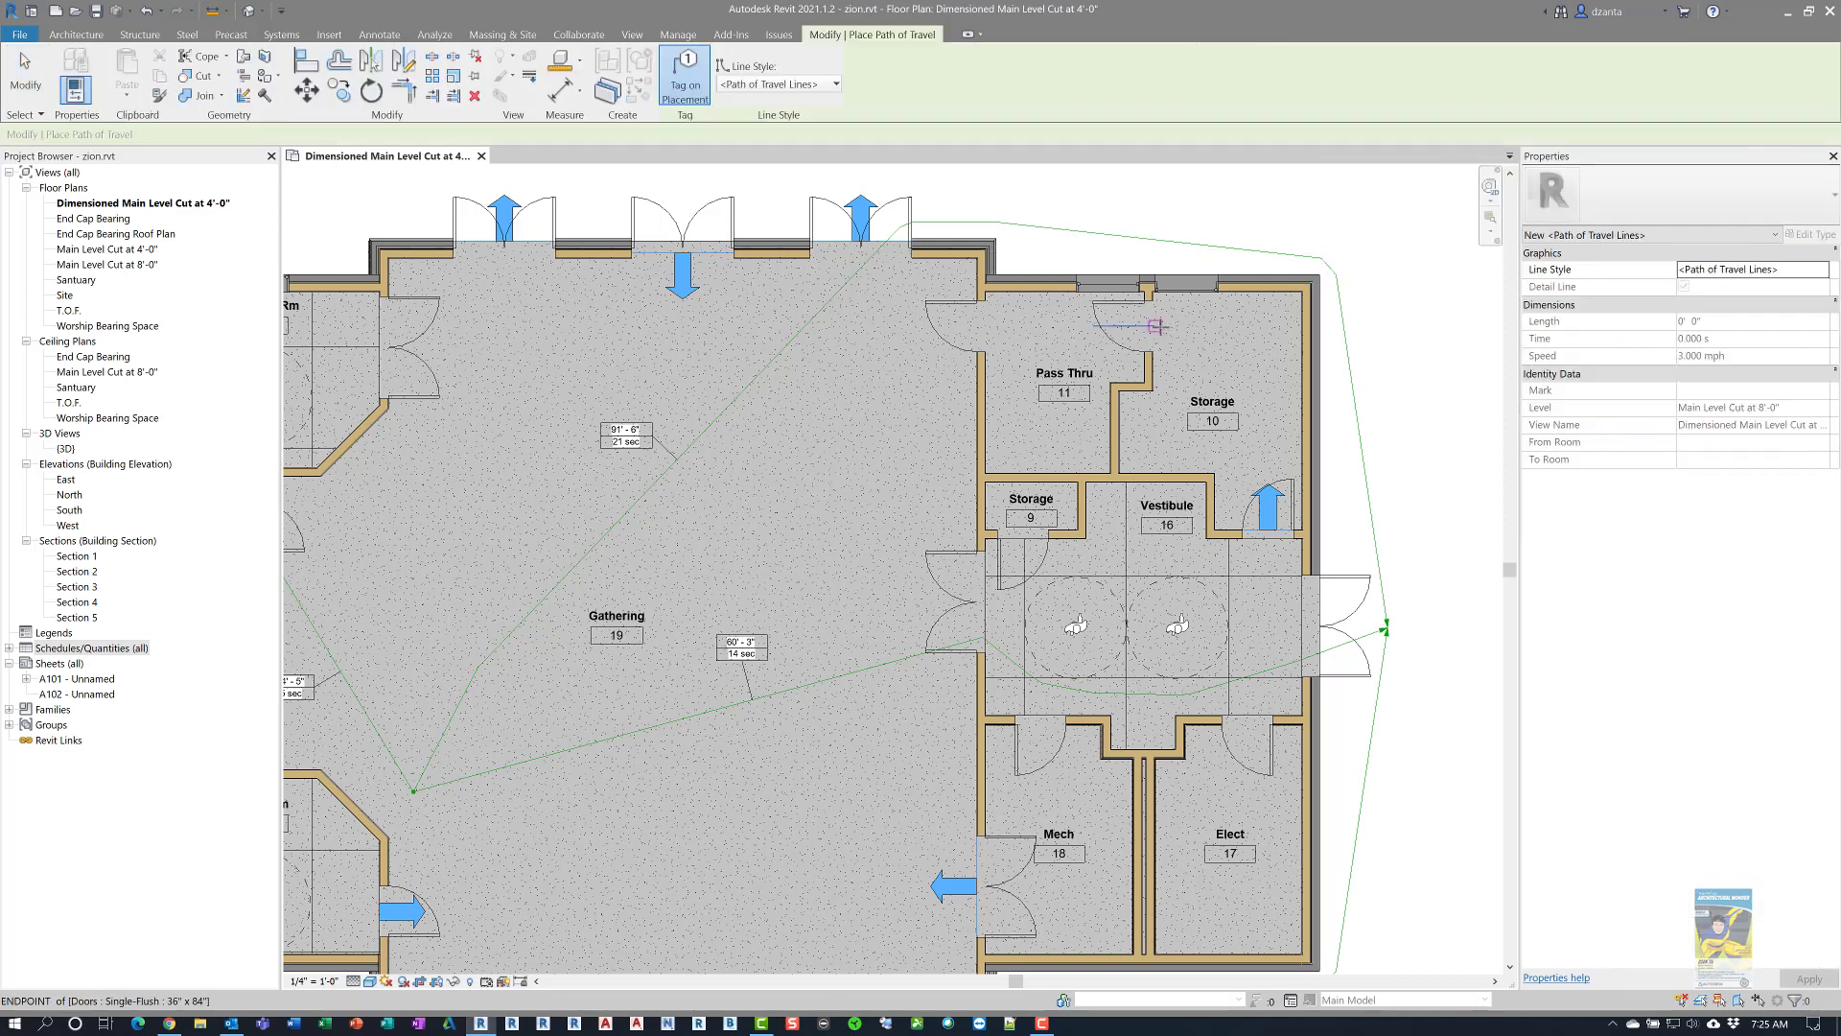
click(1158, 326)
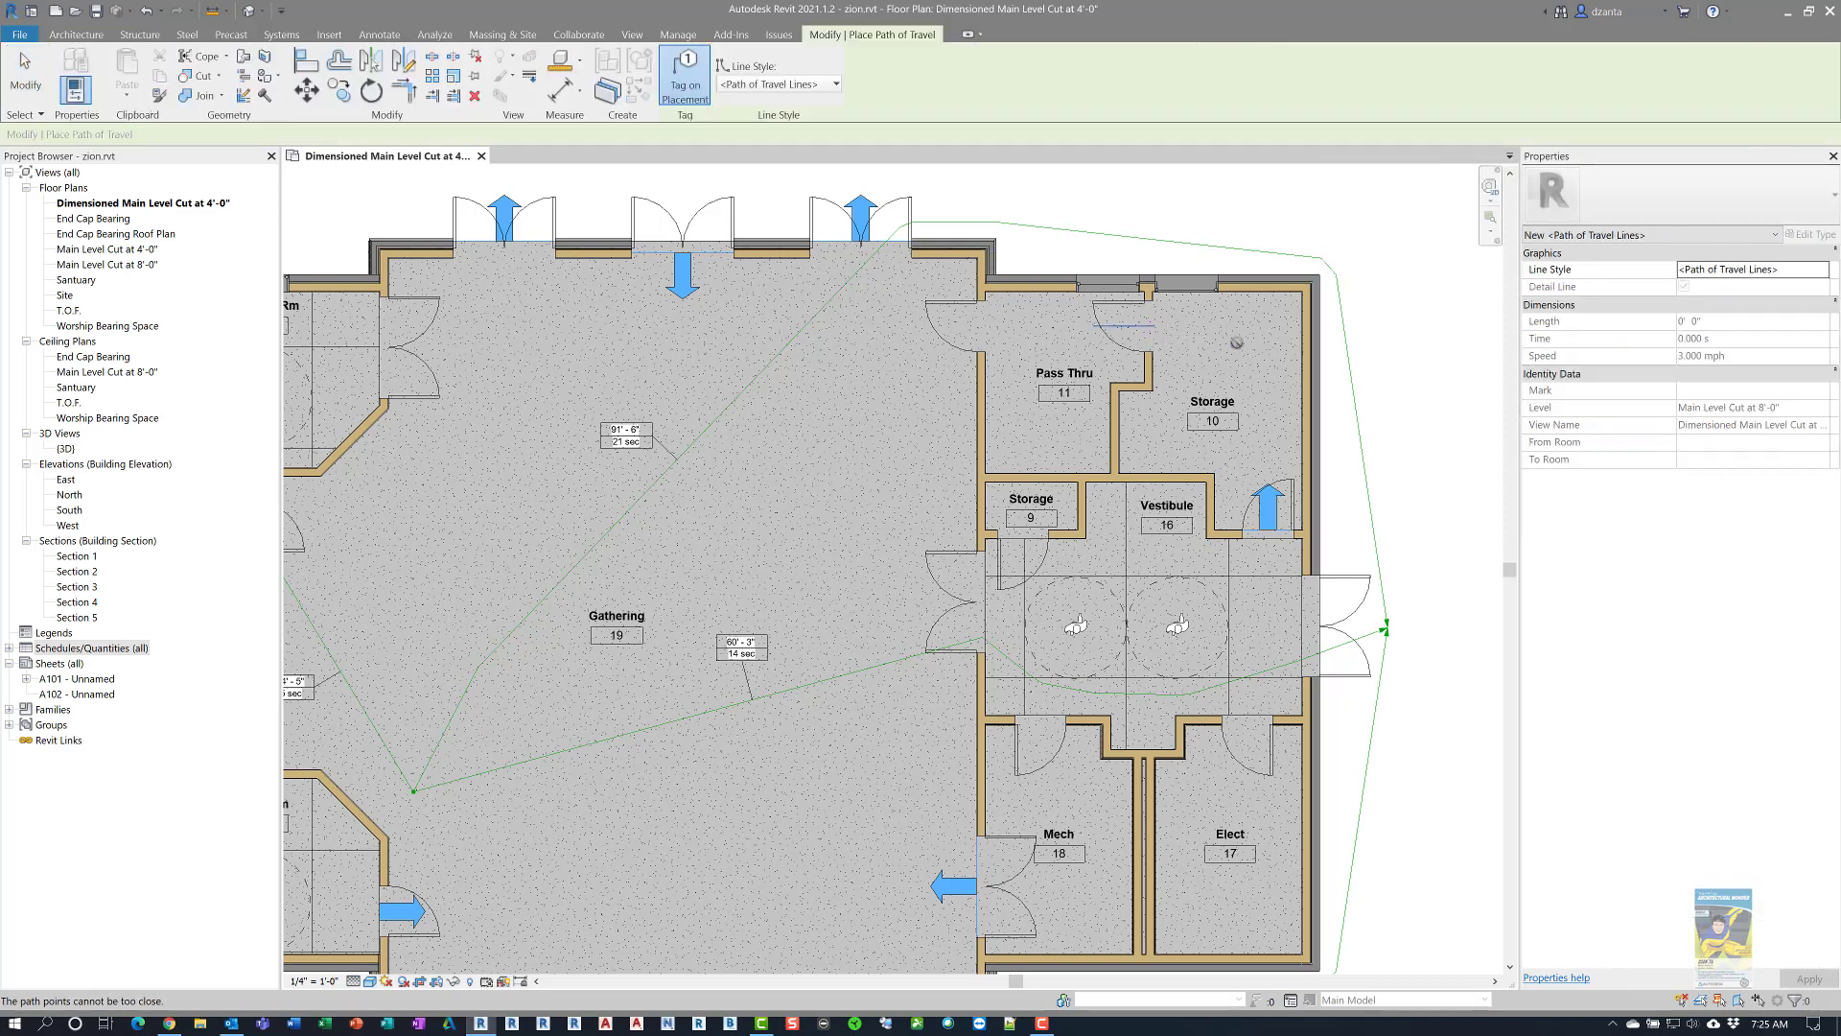
click(1388, 629)
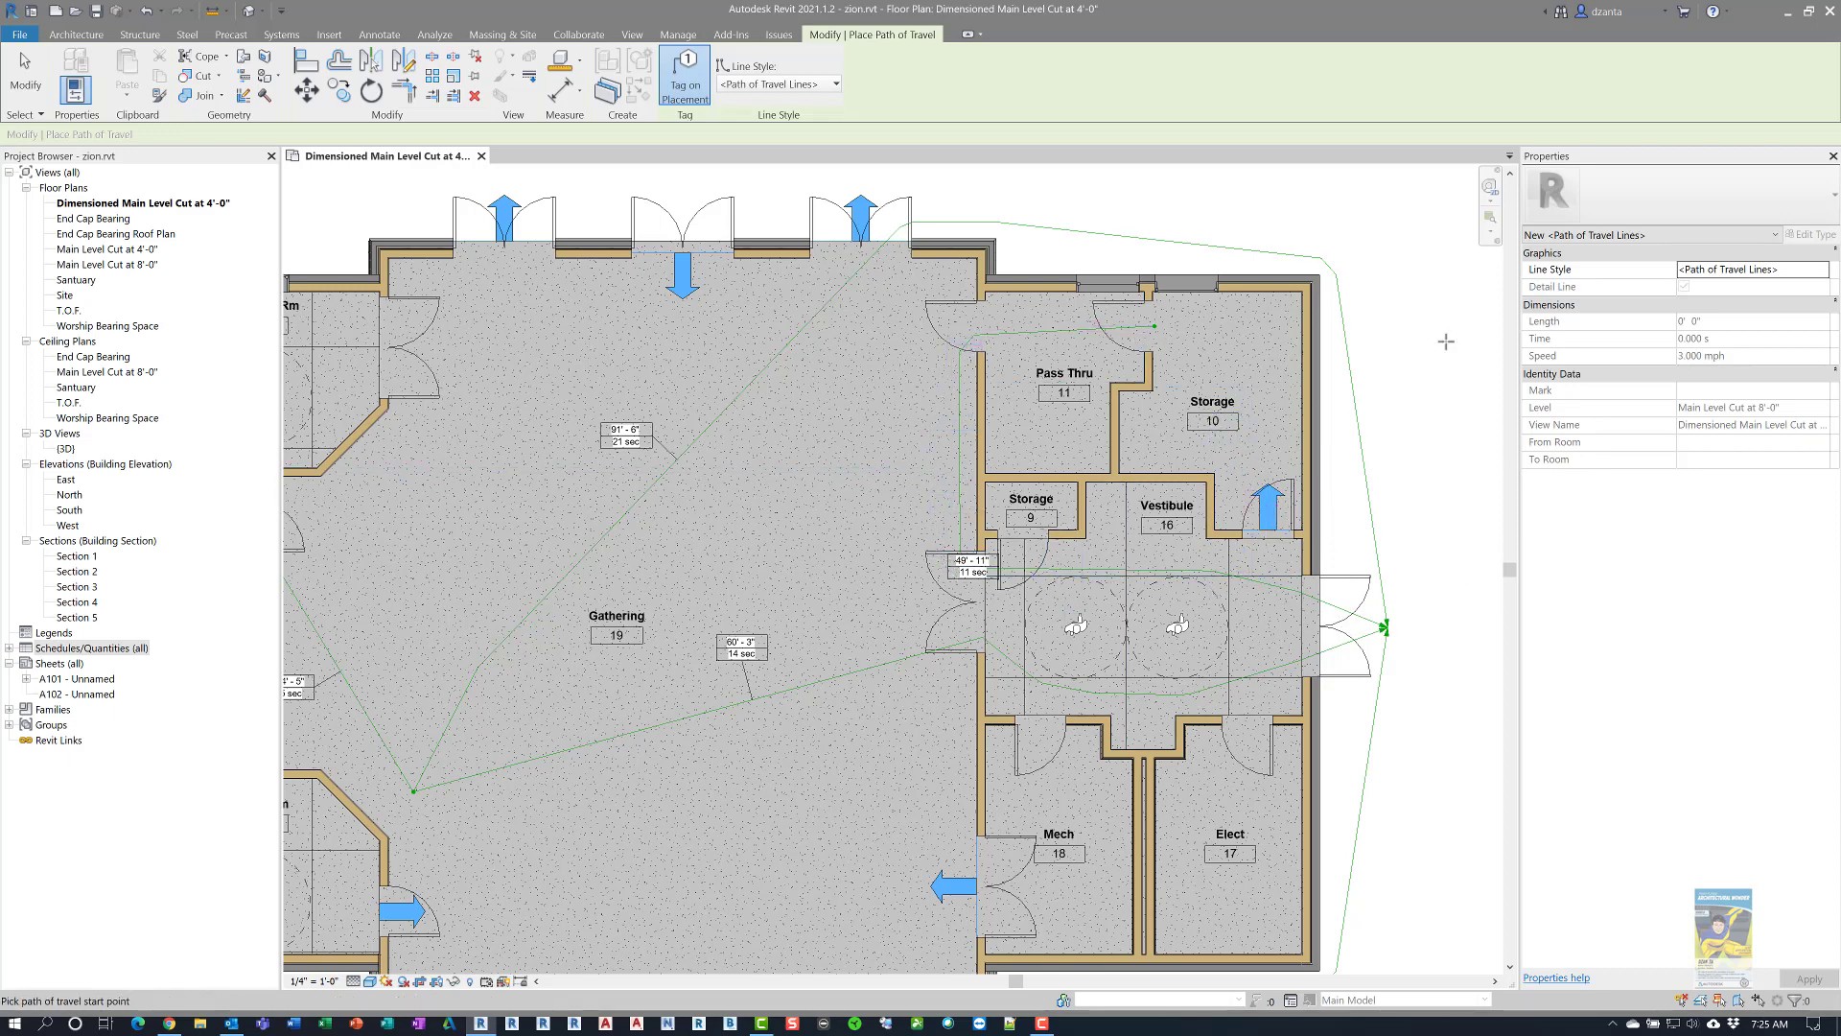
click(25, 77)
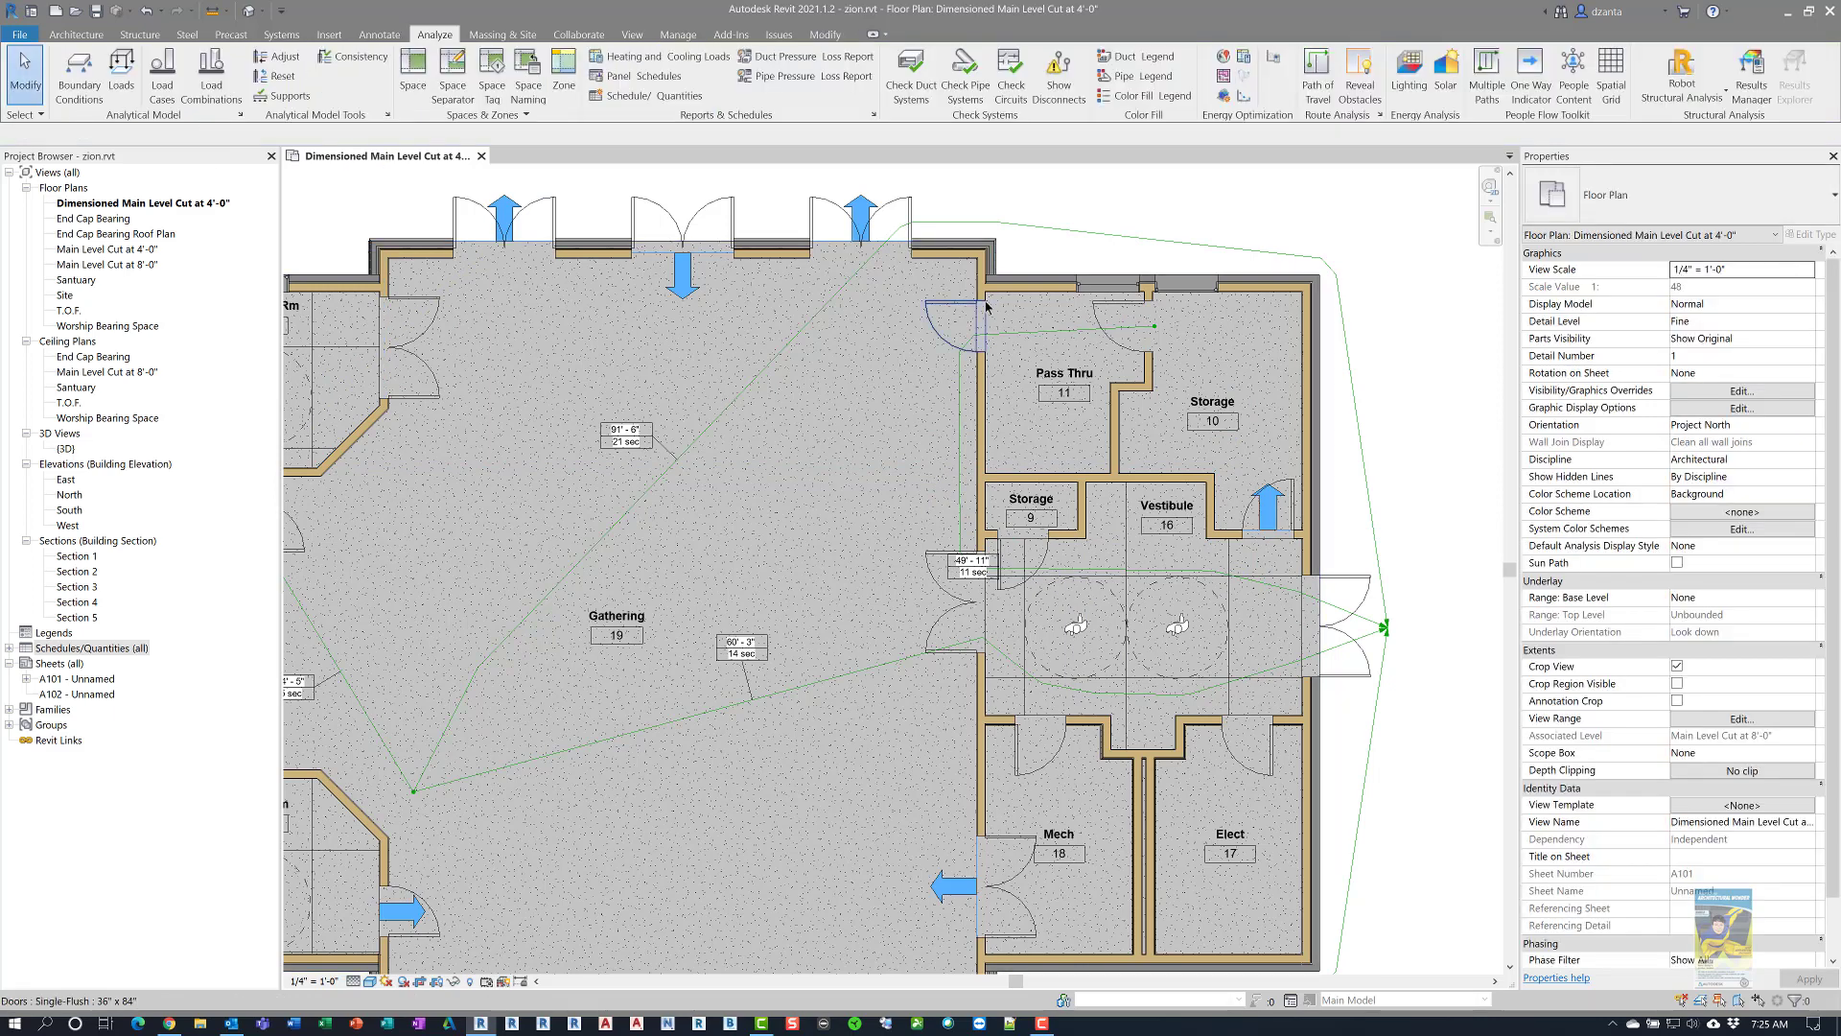
Delete the path starting in Storage 10 and all remaining Gathering room travel paths together with their tags
click(1060, 338)
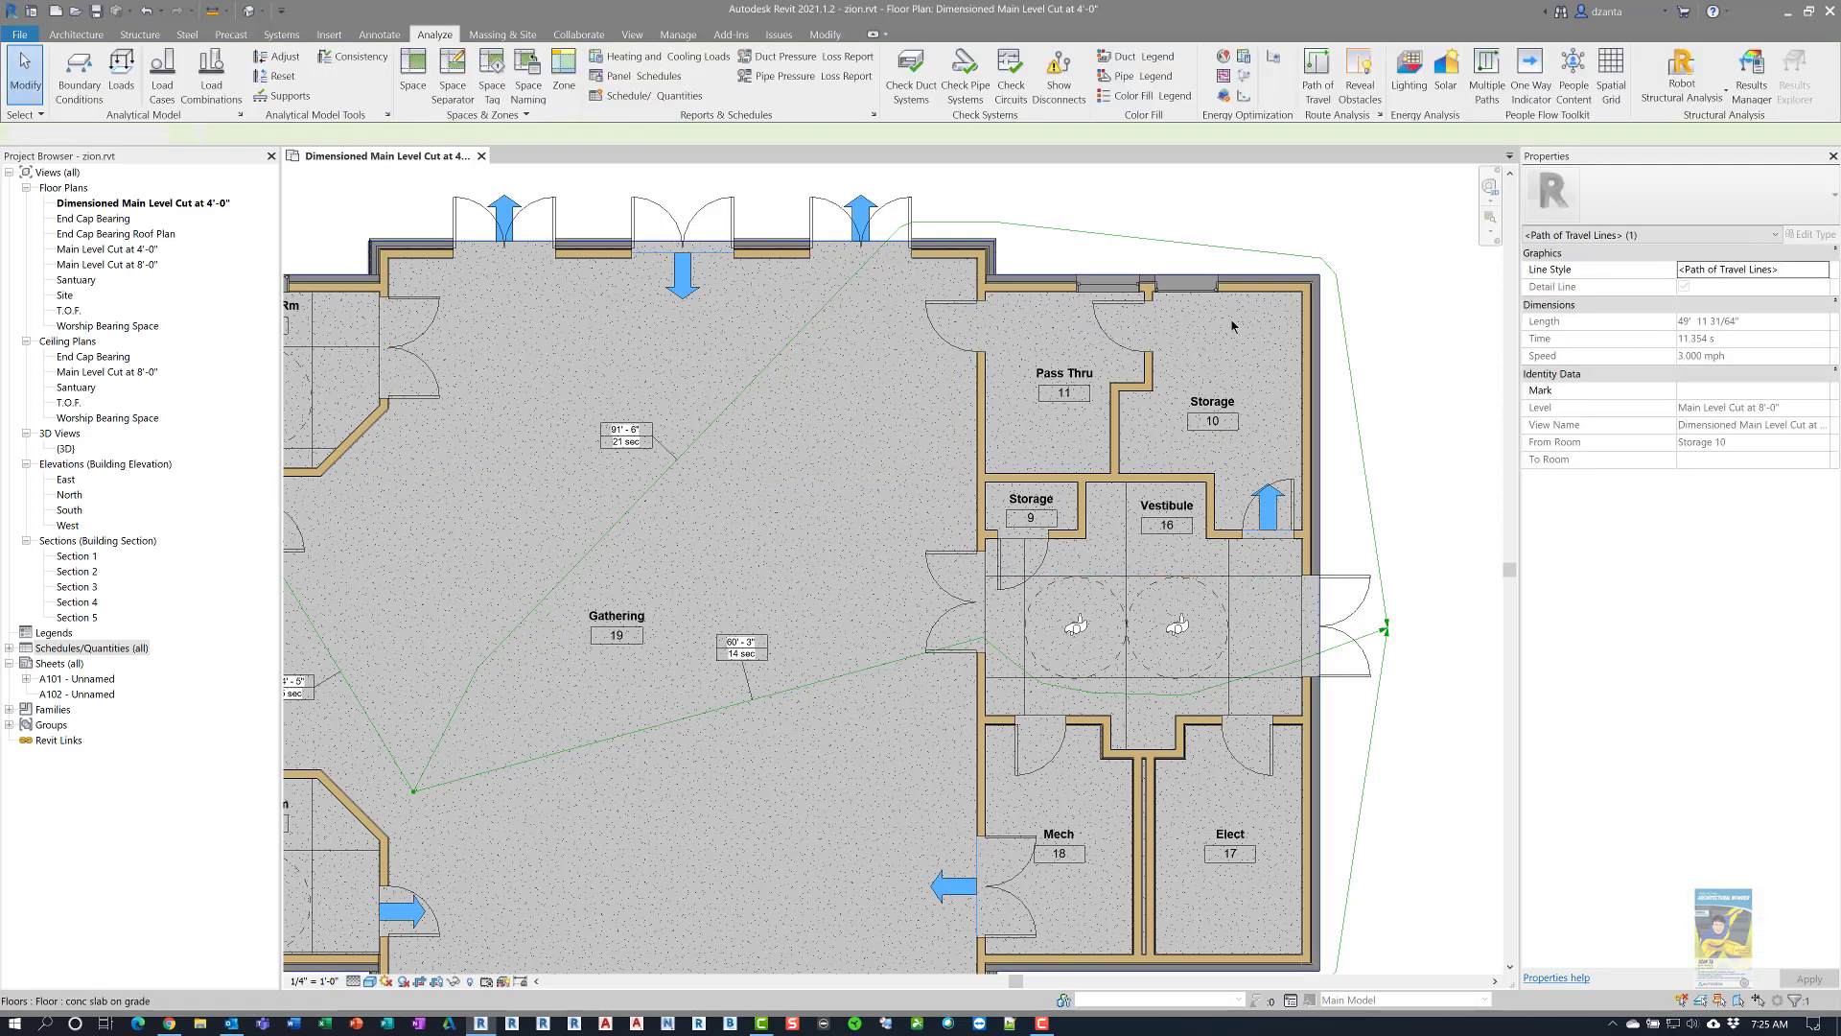
click(1381, 314)
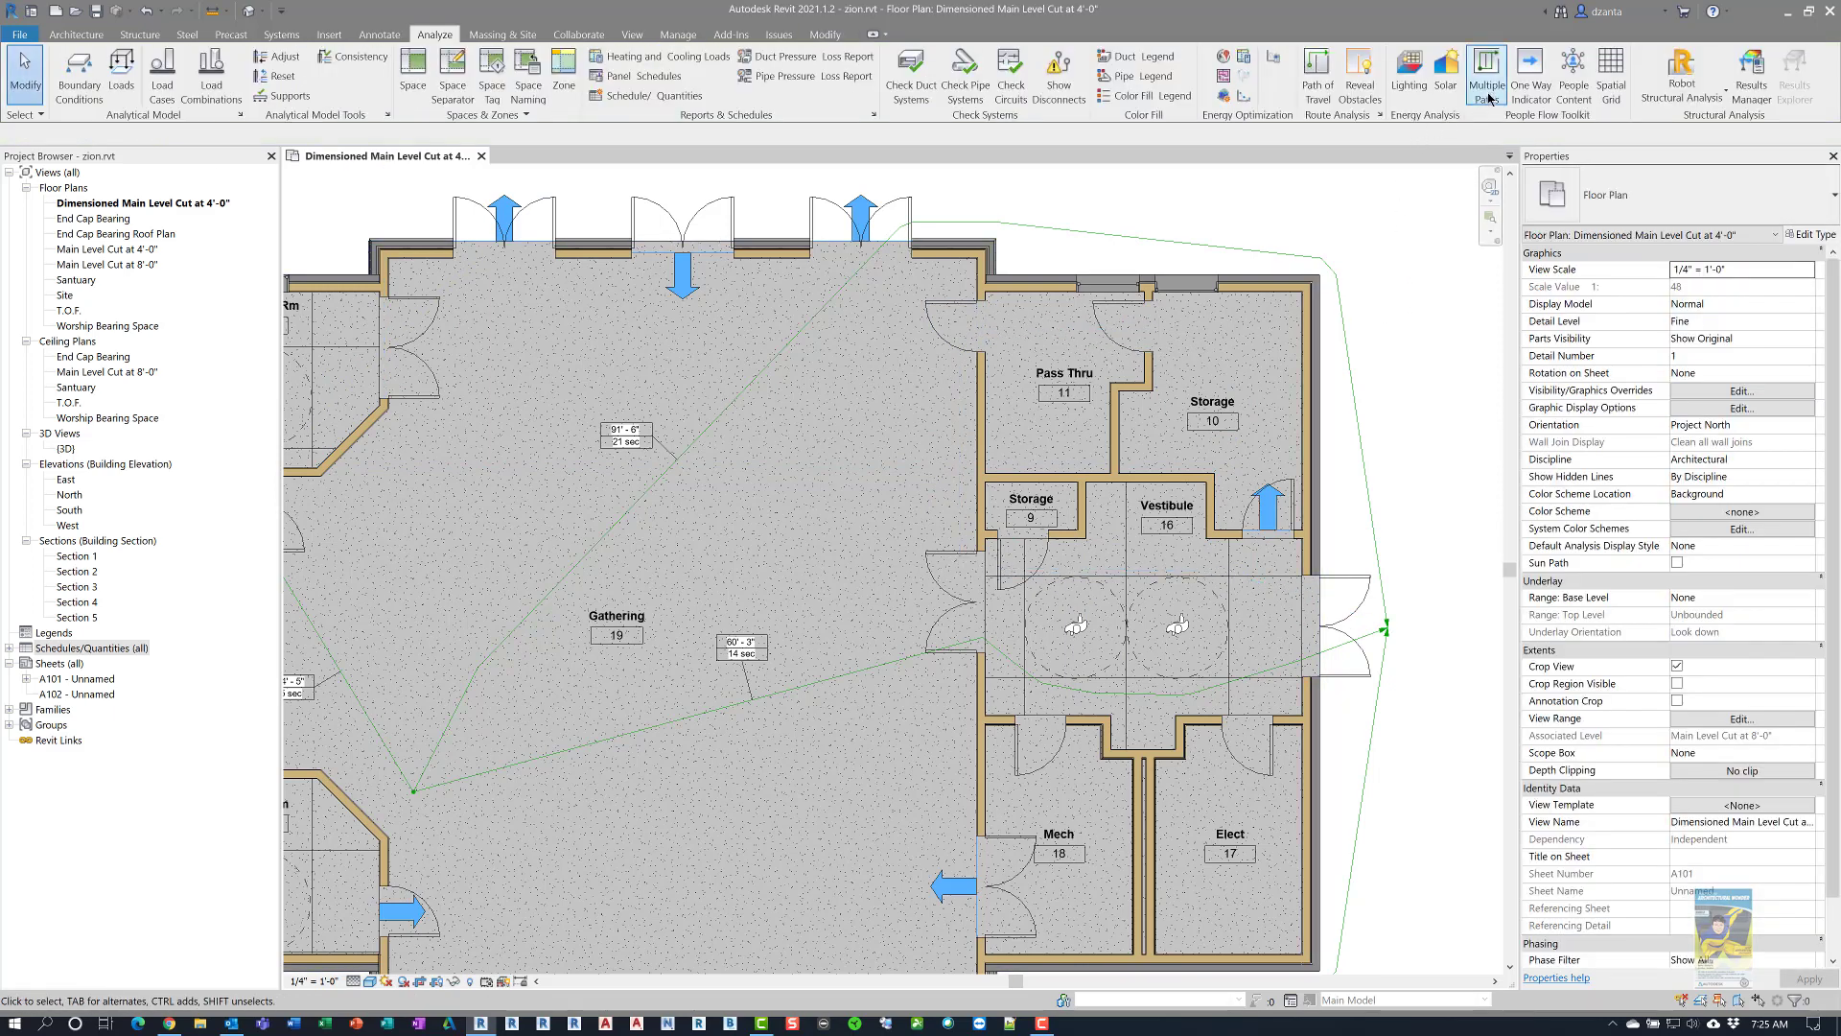
click(1336, 295)
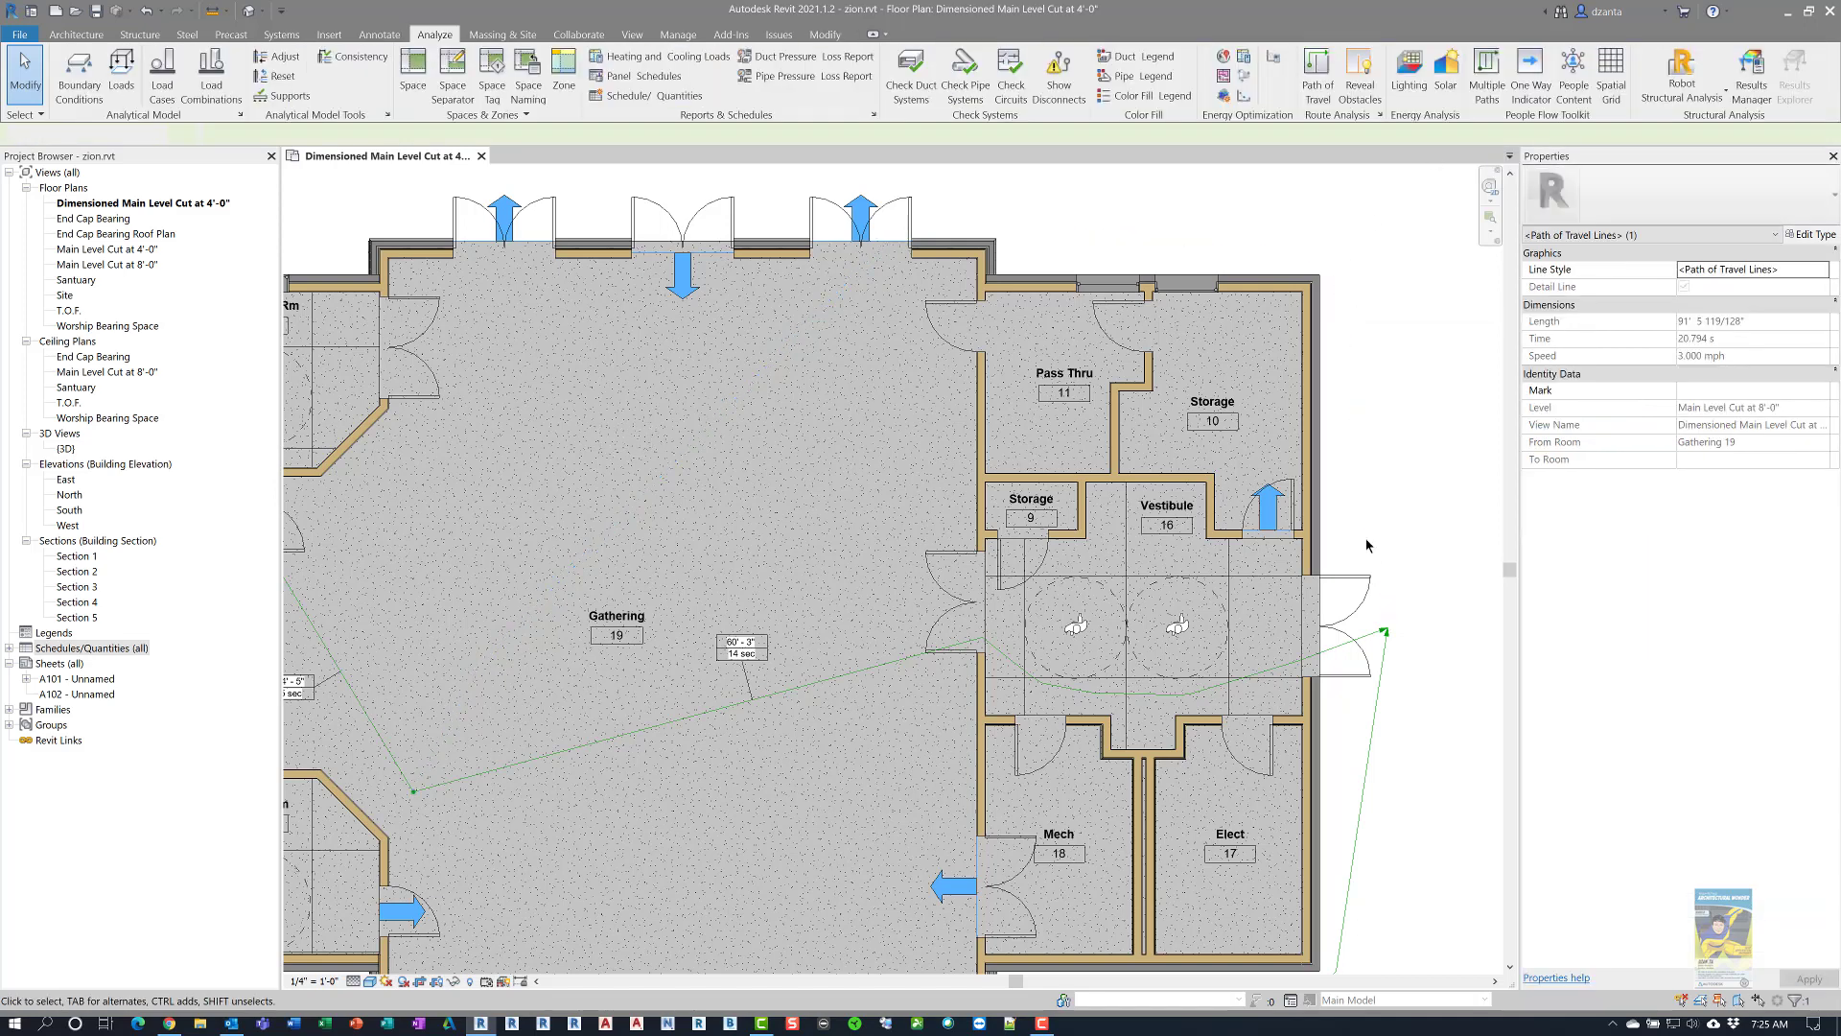
drag(1386, 629, 1387, 631)
key(Delete)
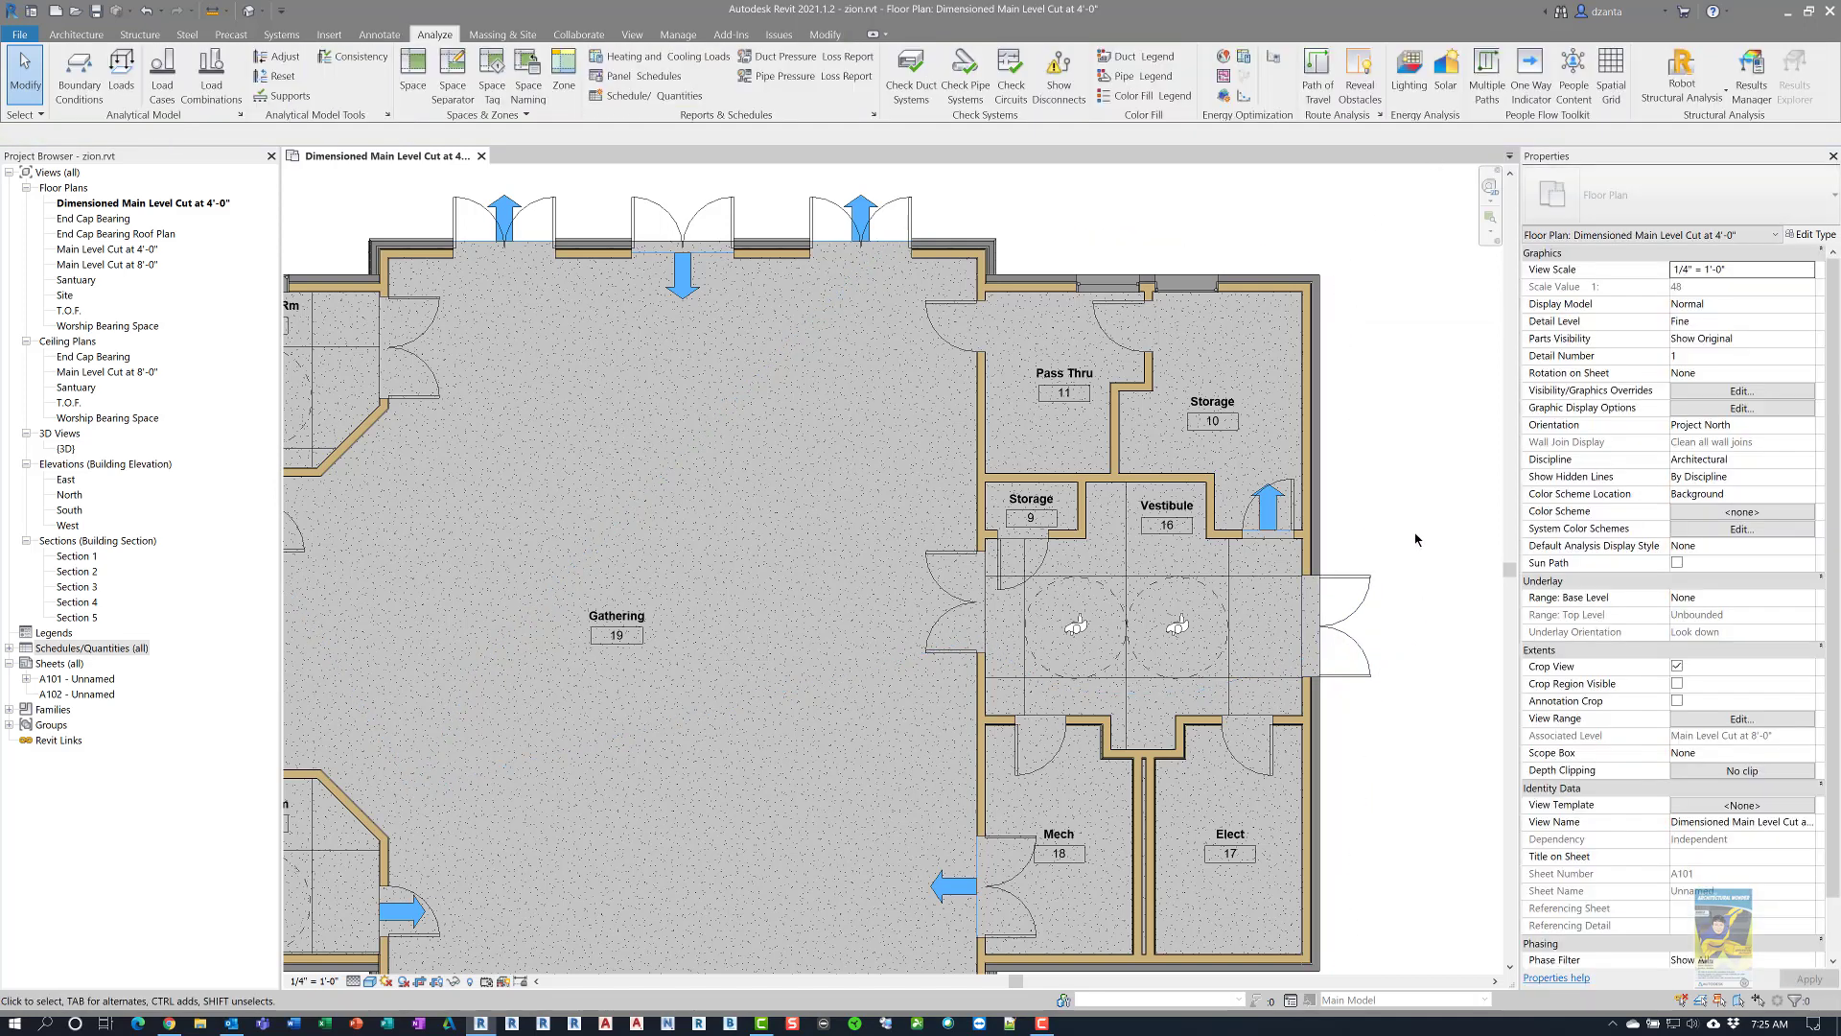
Generate Multiple Paths with a 6' 0" minimum separation from the Pass Thru–Storage 10 door to Vestibule 16's east double doors
click(1486, 77)
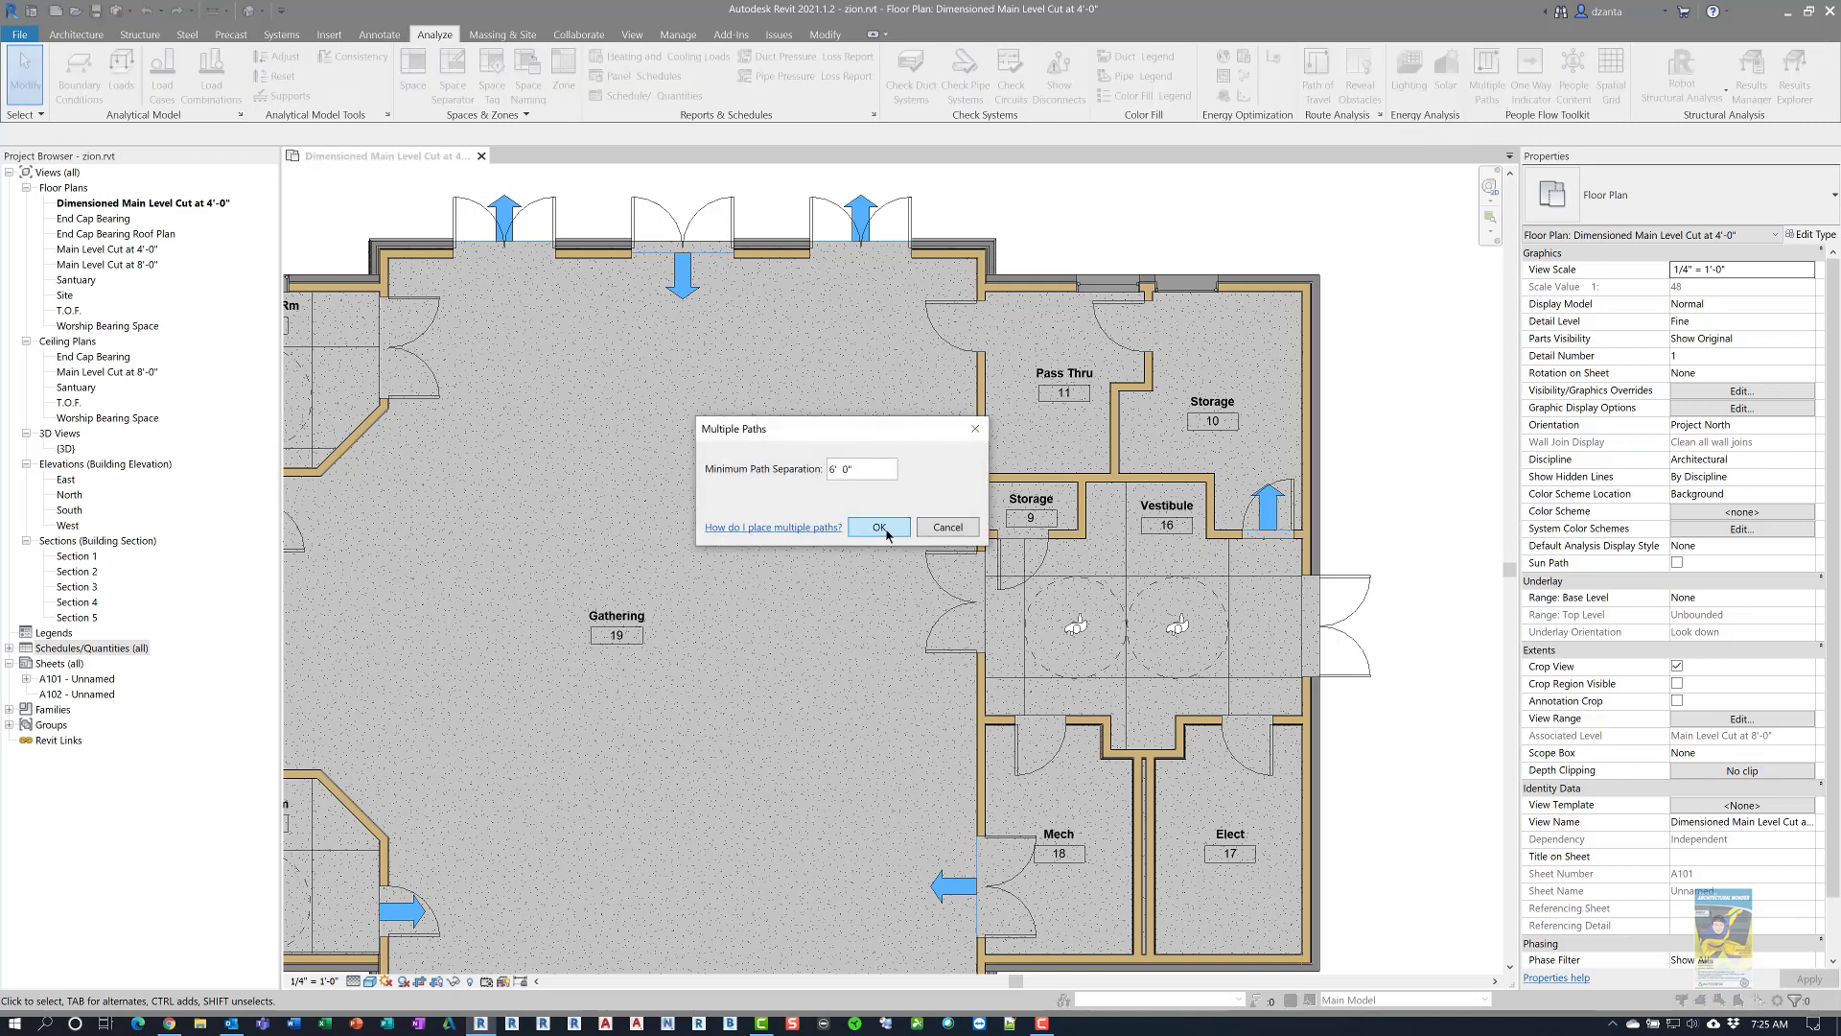
click(887, 535)
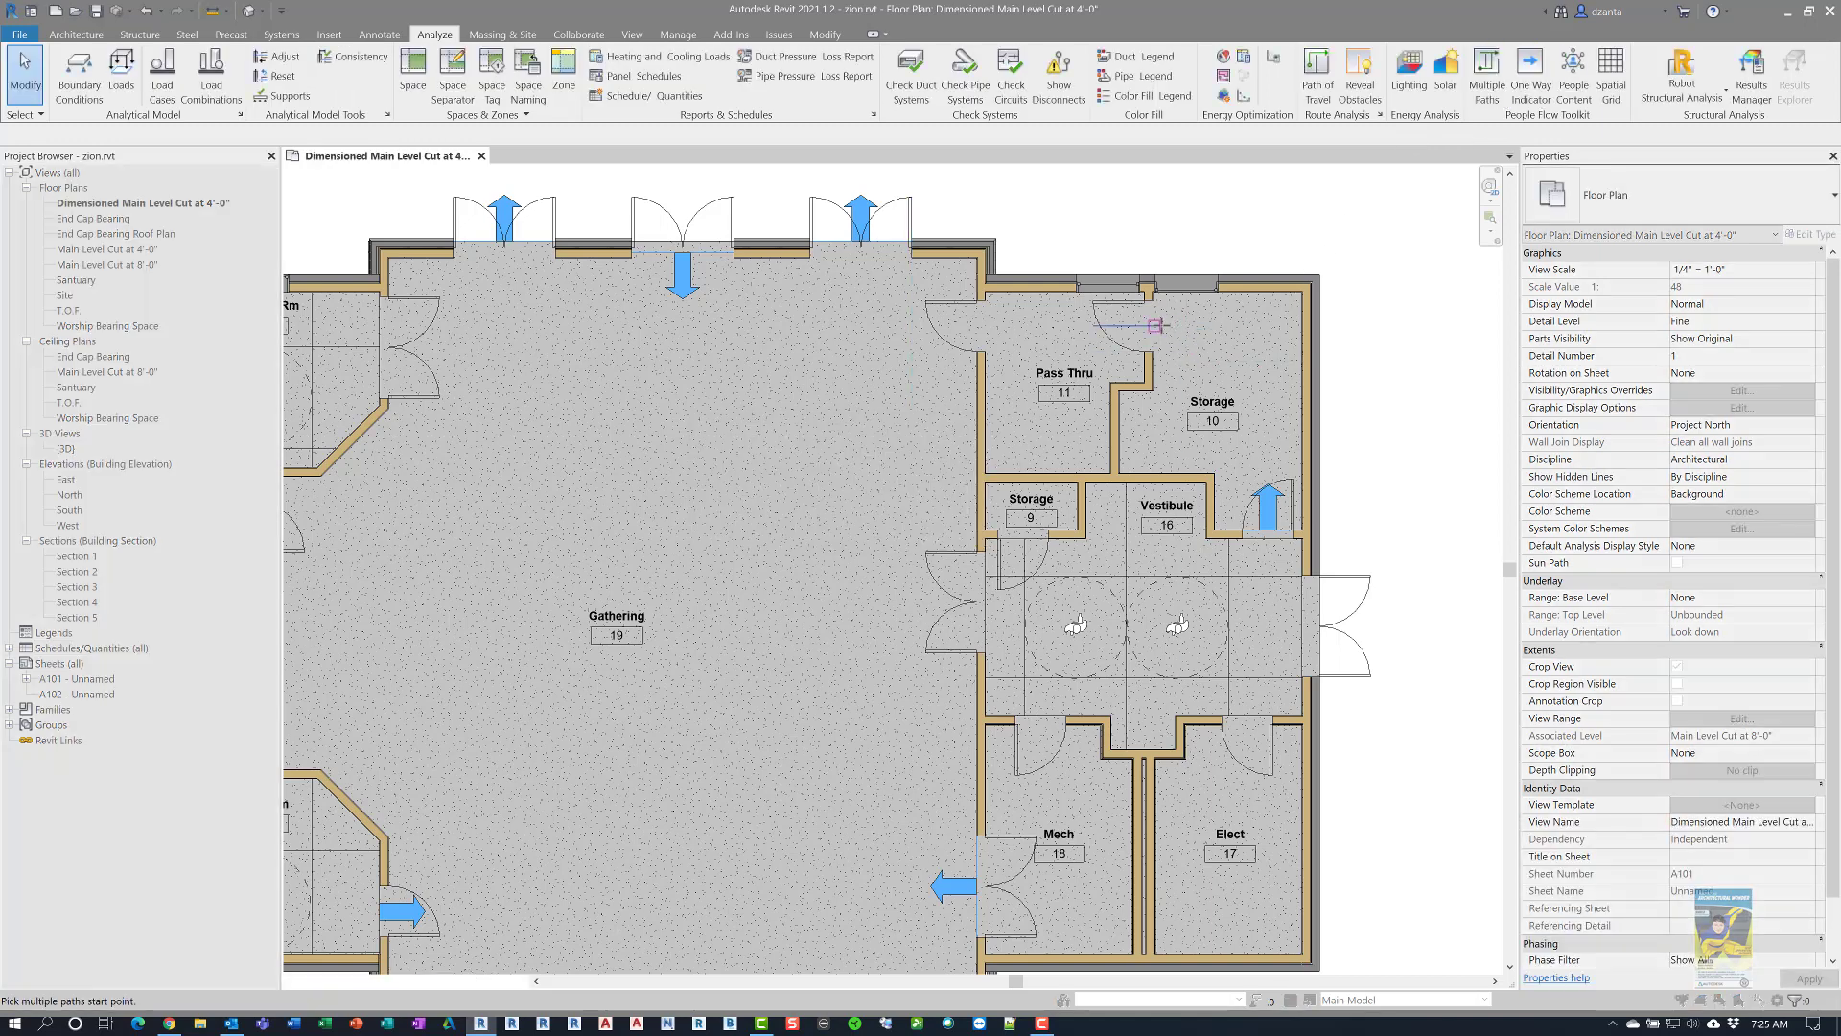
click(1154, 326)
click(1348, 626)
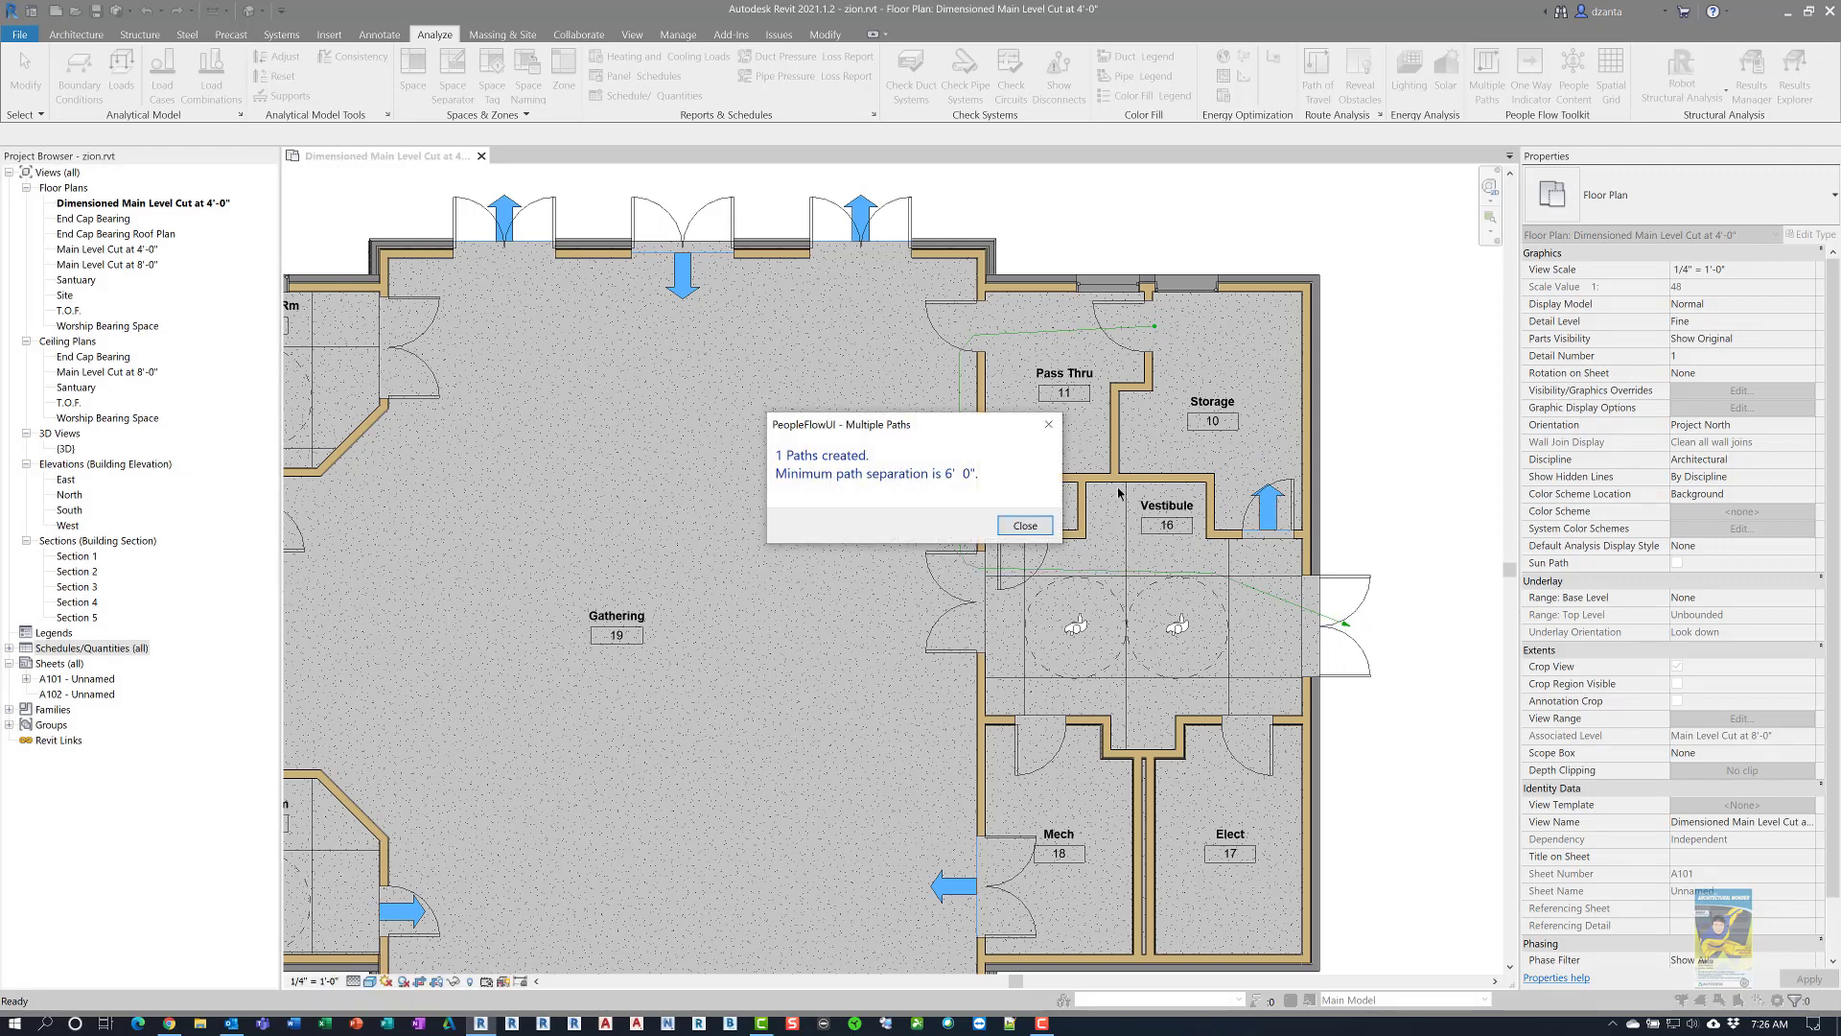
click(1025, 525)
Delete the generated path between the Storage 10 door and the east entrance
scroll(1353, 532, down, 1)
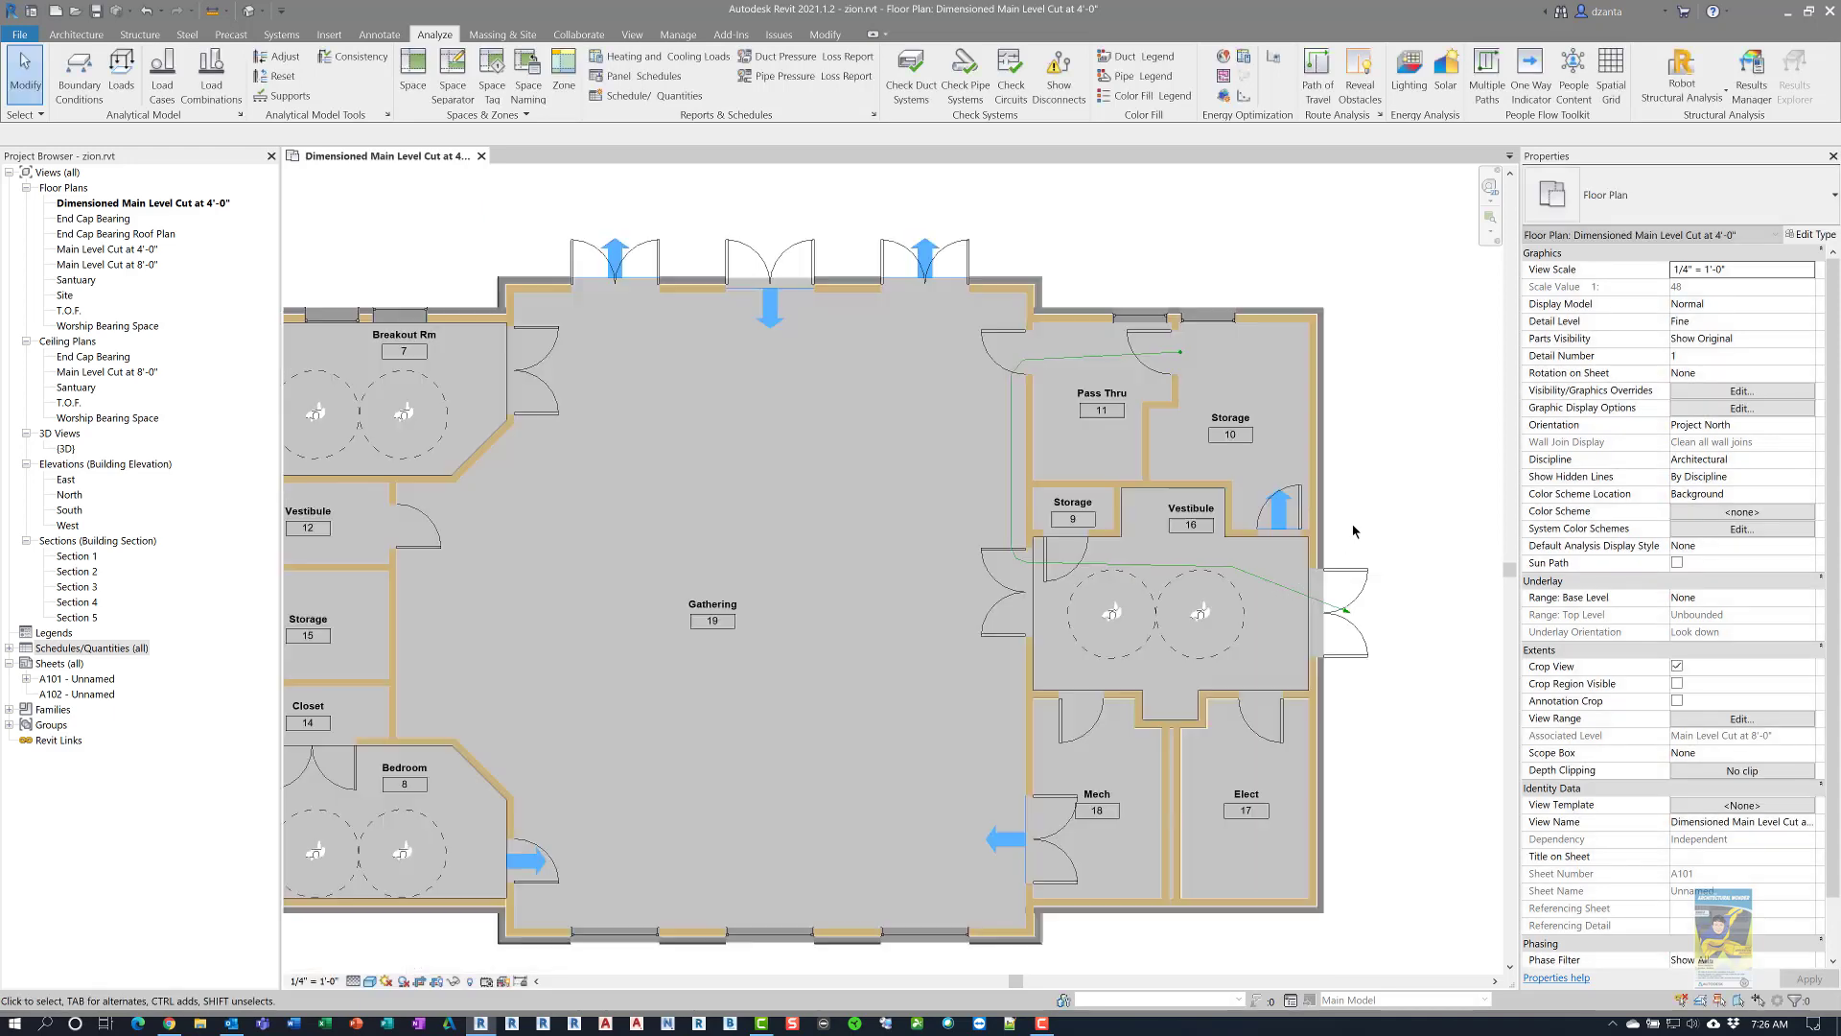
scroll(1353, 531, down, 1)
click(1300, 588)
key(Delete)
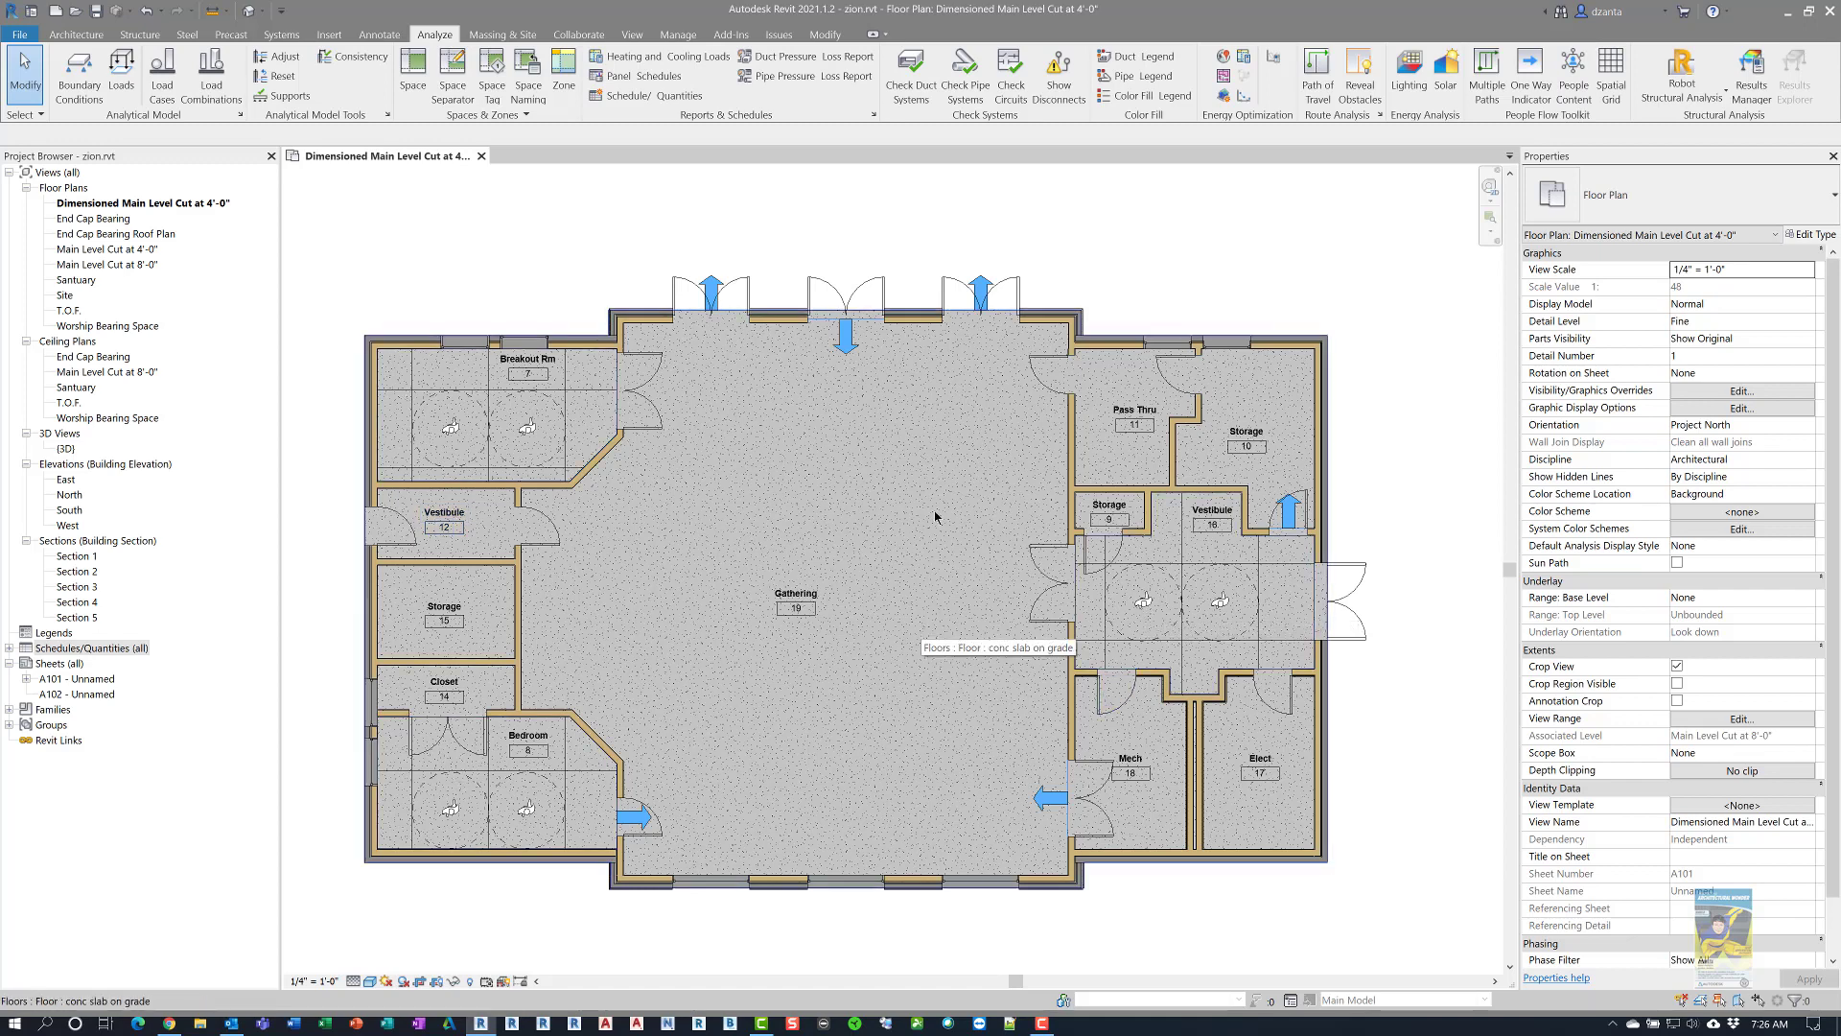
Set up a Spatial Grid with the Square pattern and a grid spacing of 6' 0"
click(1615, 69)
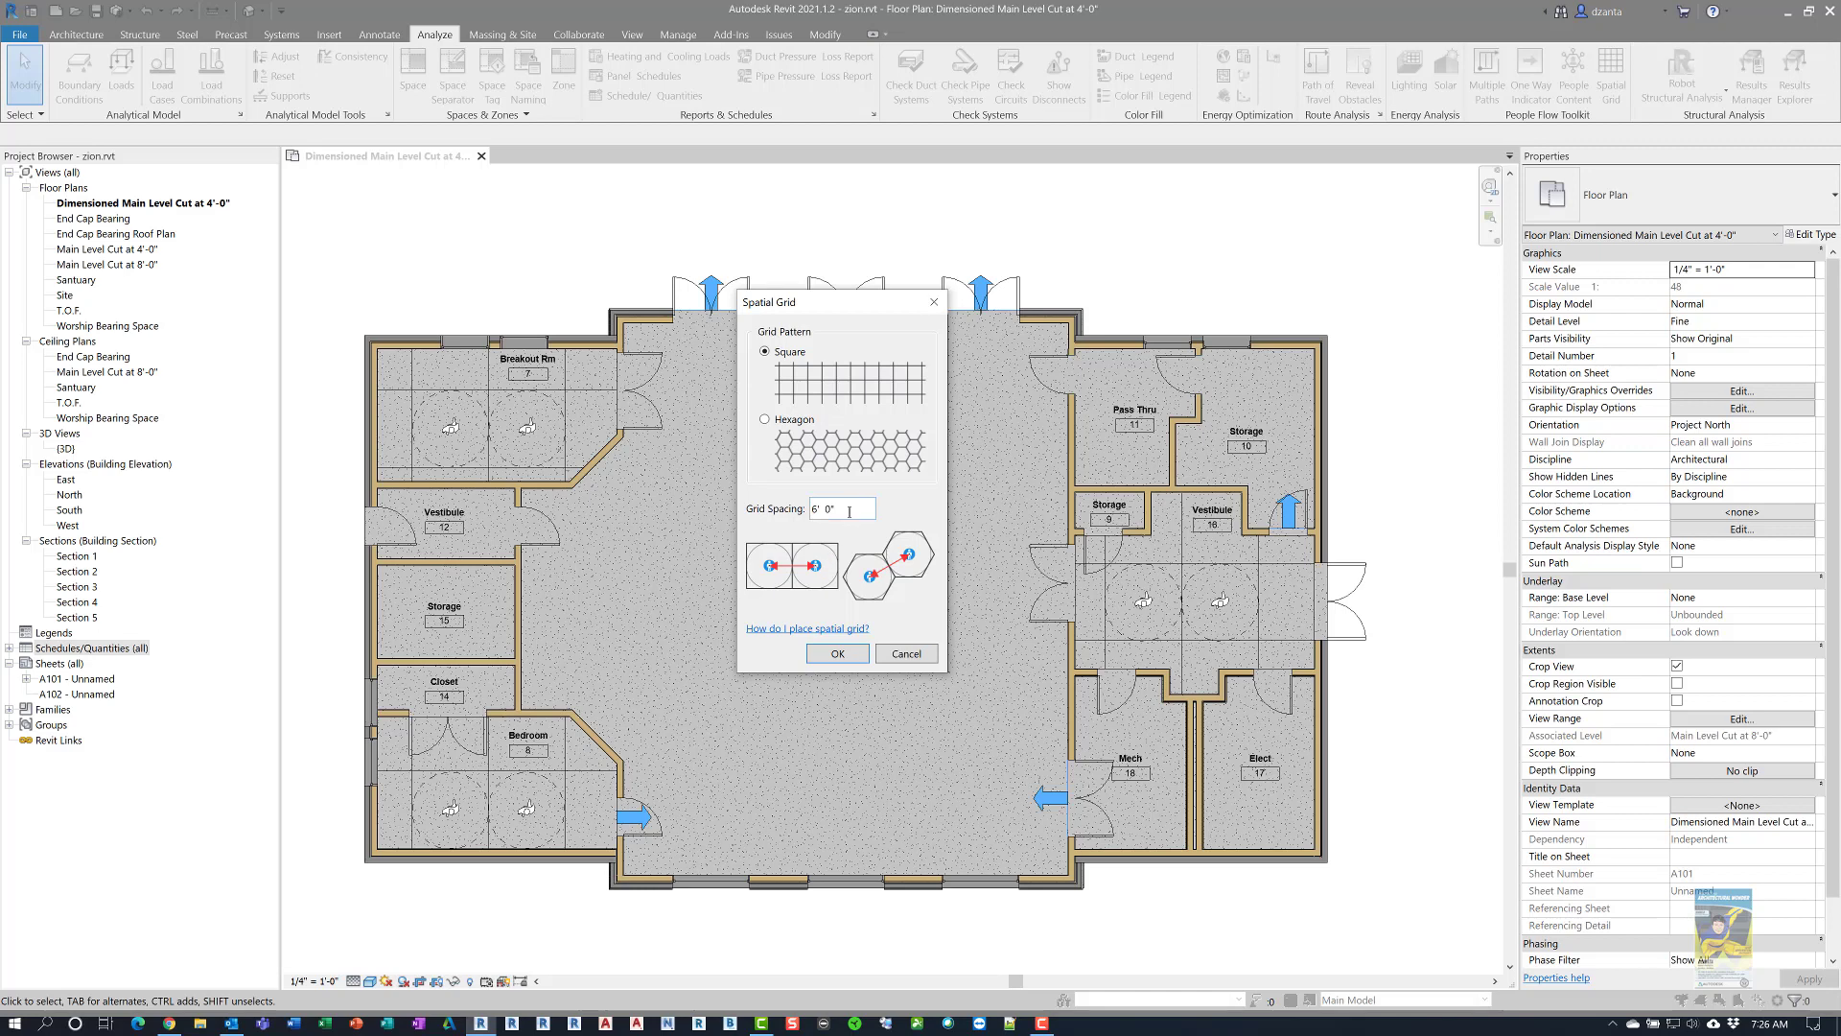
drag(840, 512, 813, 512)
click(834, 654)
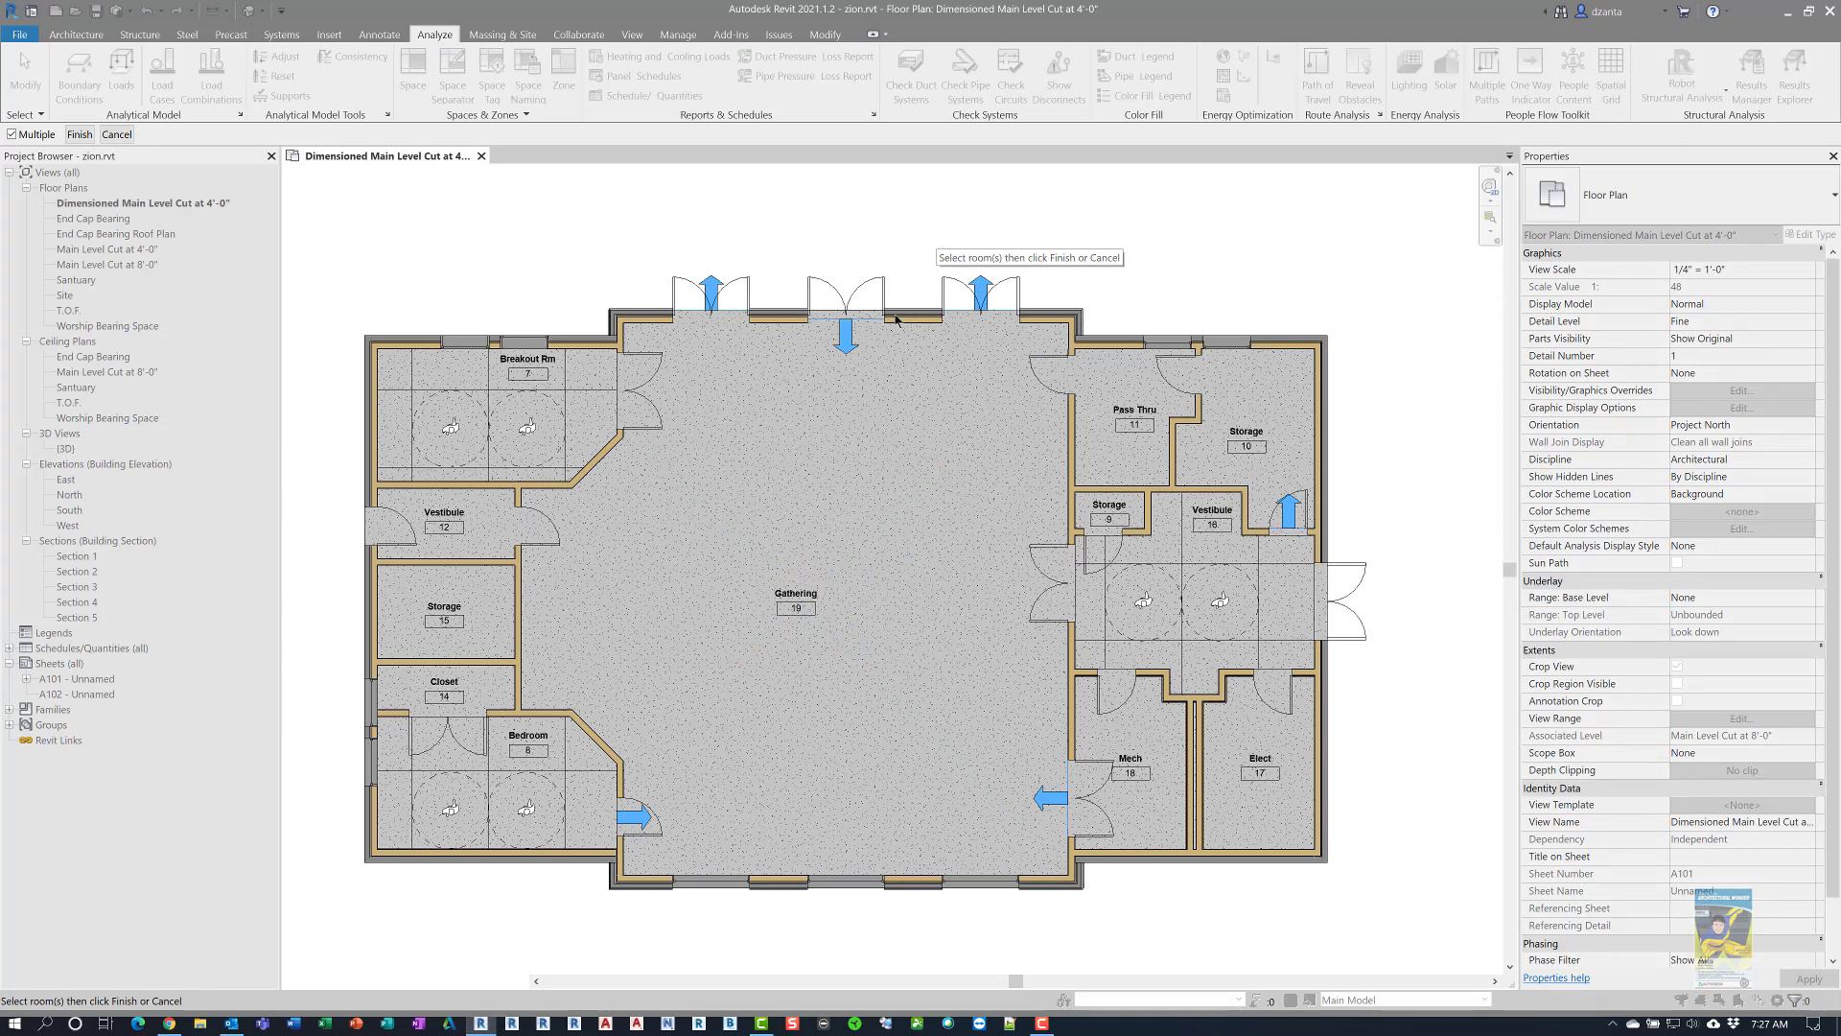
Apply the spatial grid to the Gathering 19 room, leaving Pass Thru 11 out of the room selection
click(889, 515)
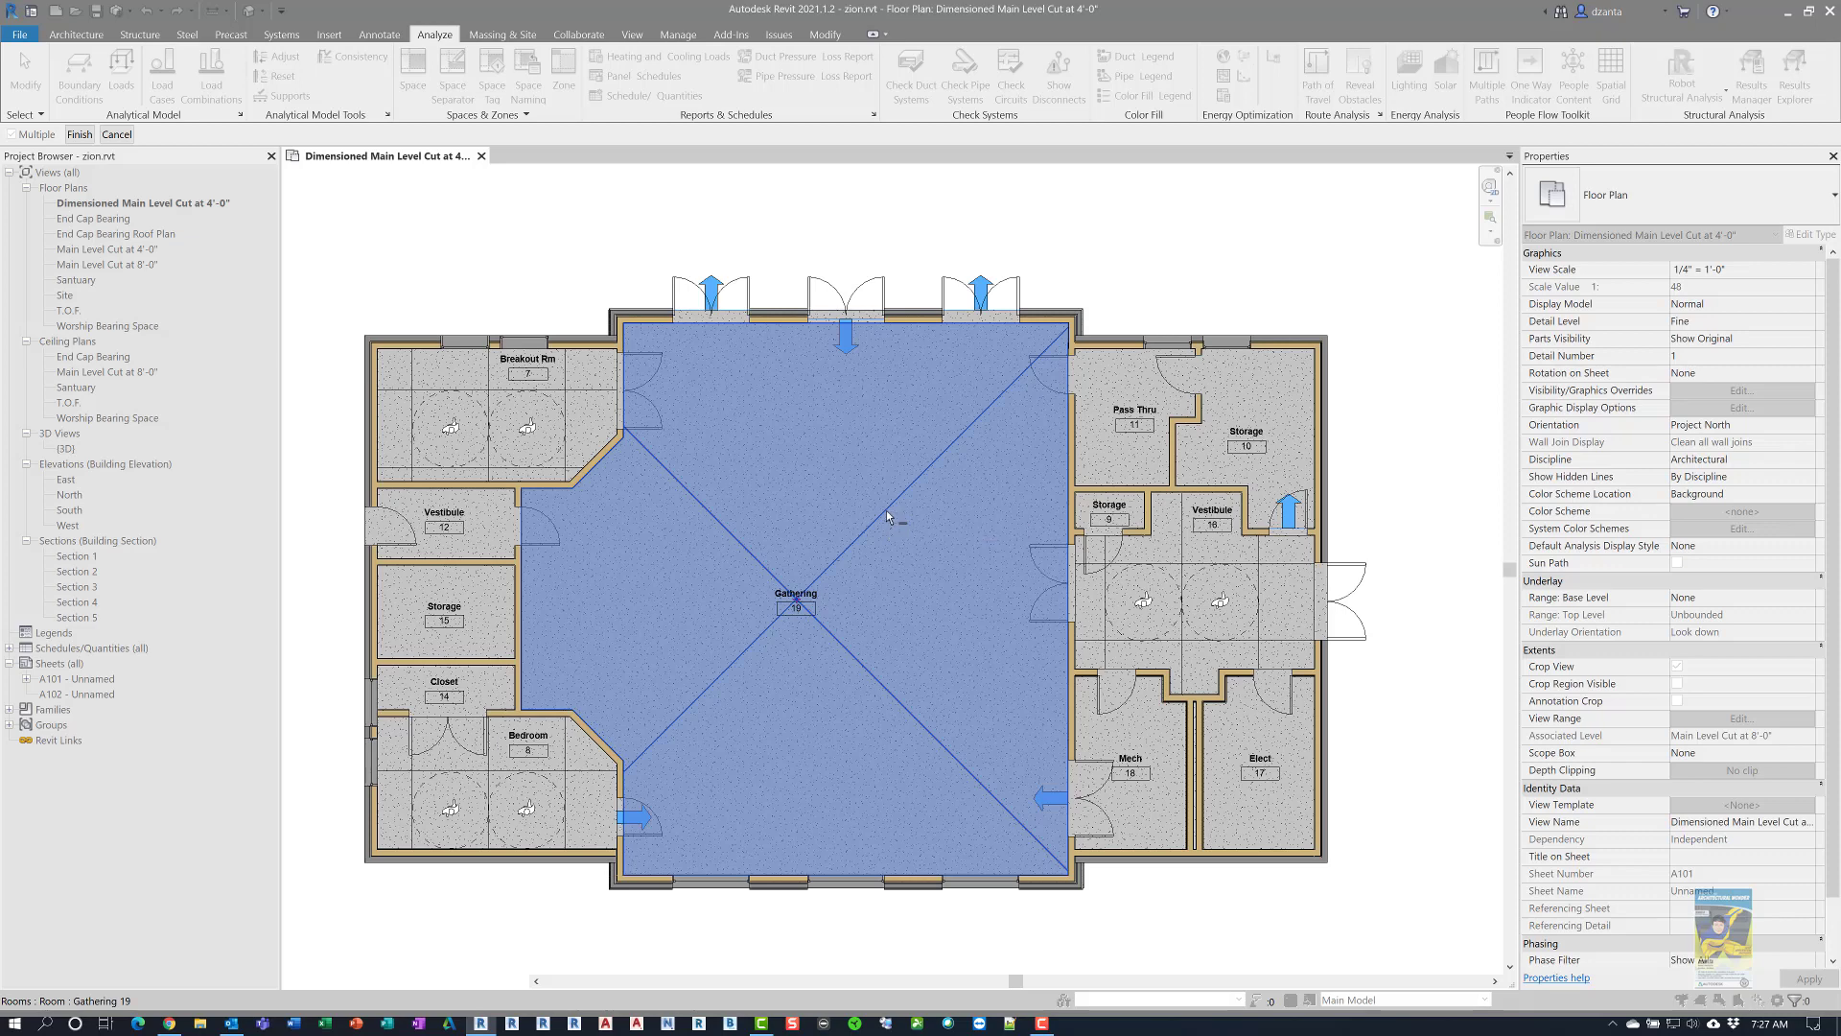
click(888, 513)
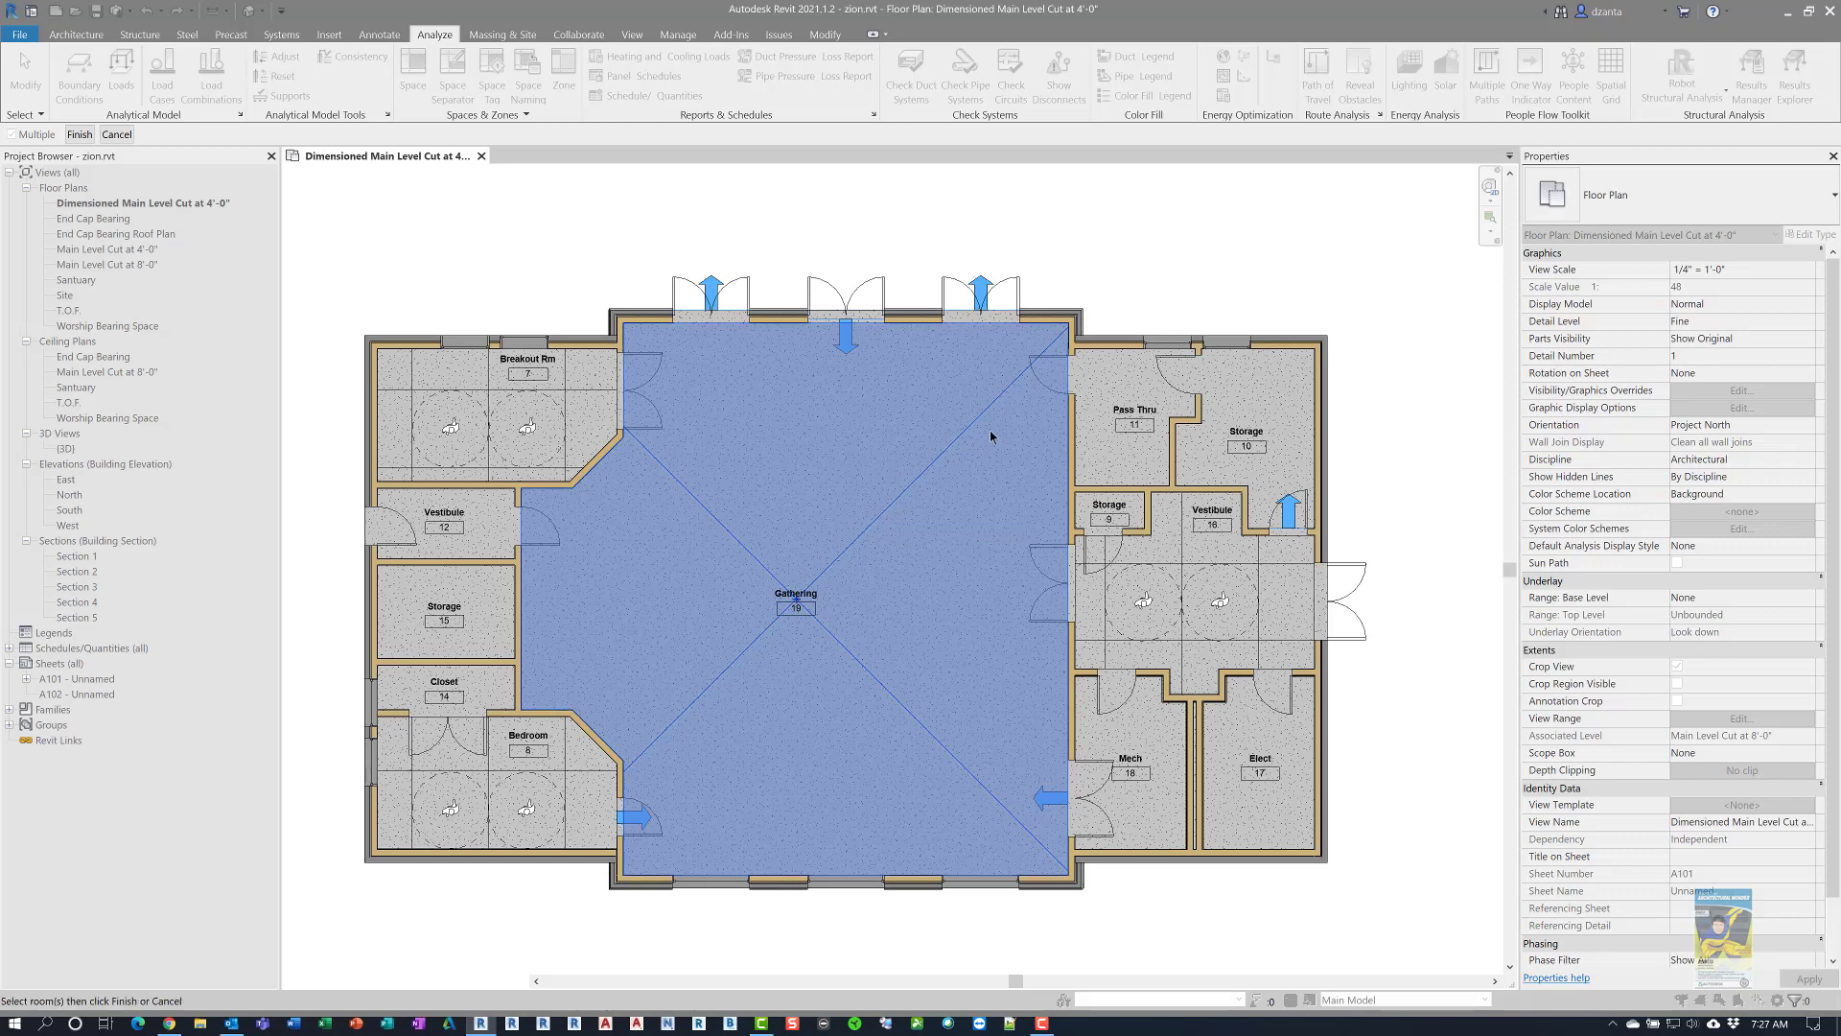
click(1115, 401)
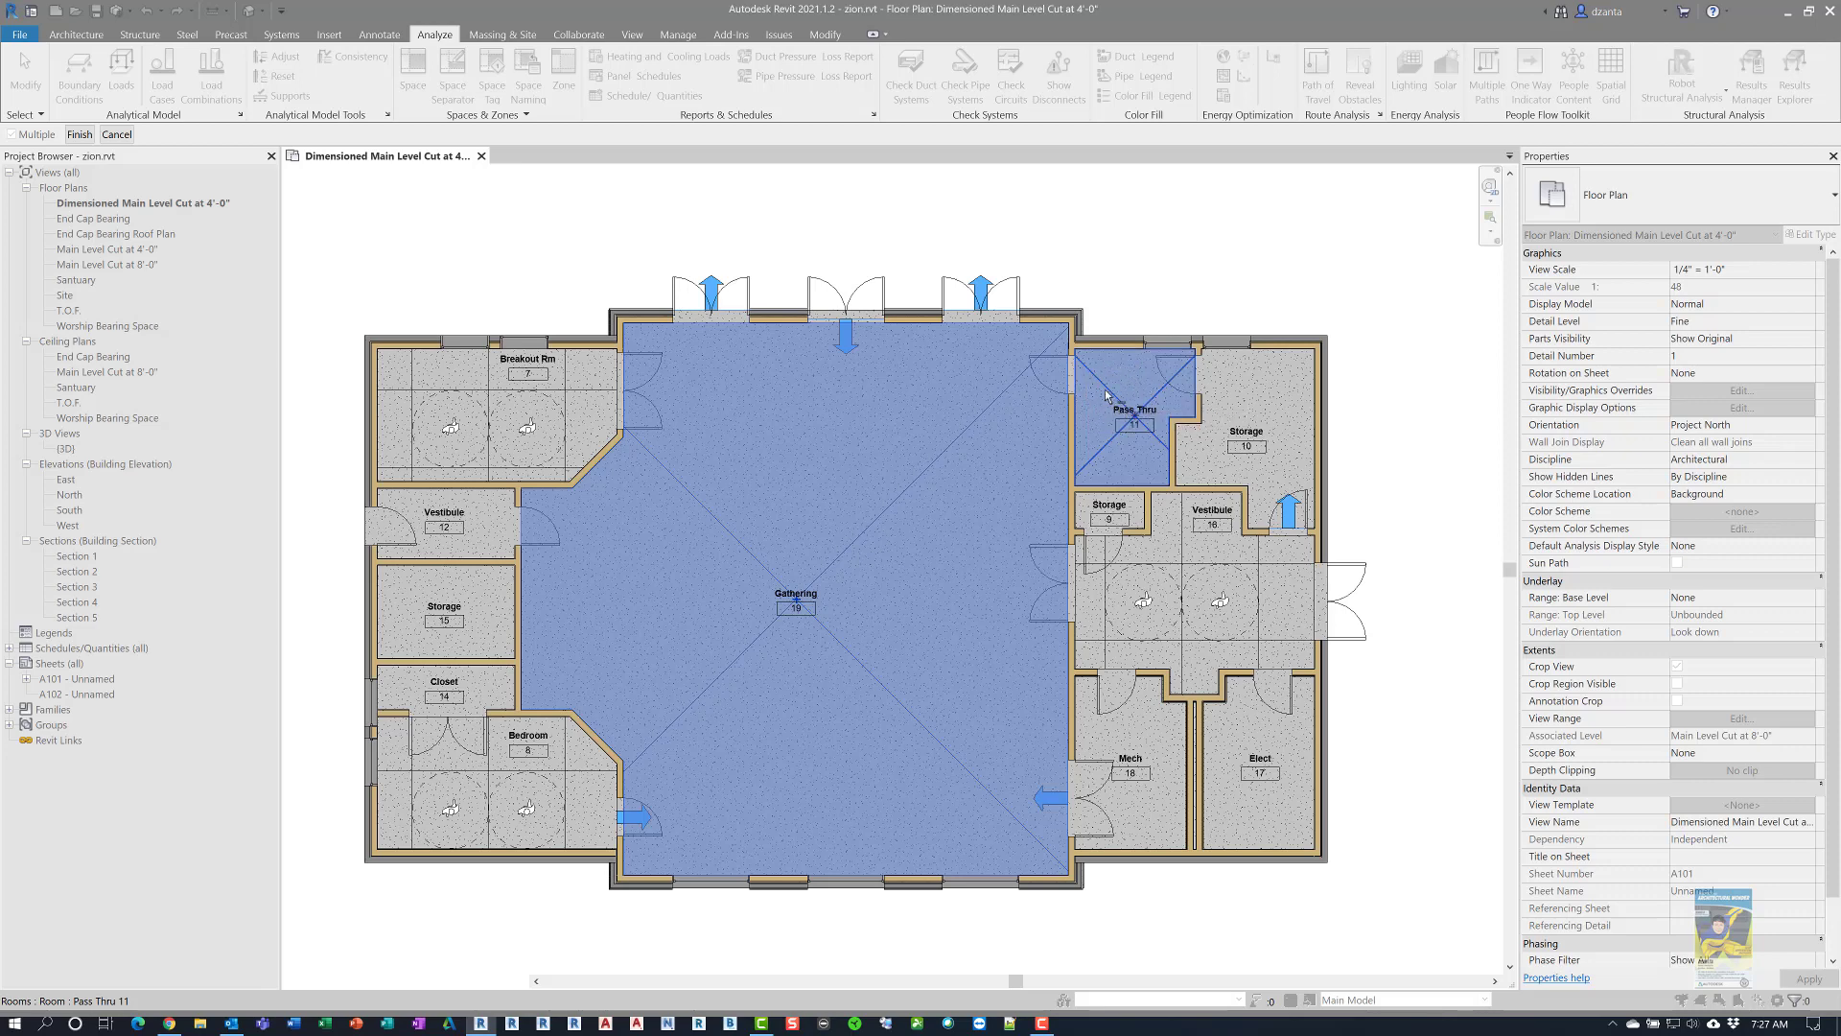
click(1105, 395)
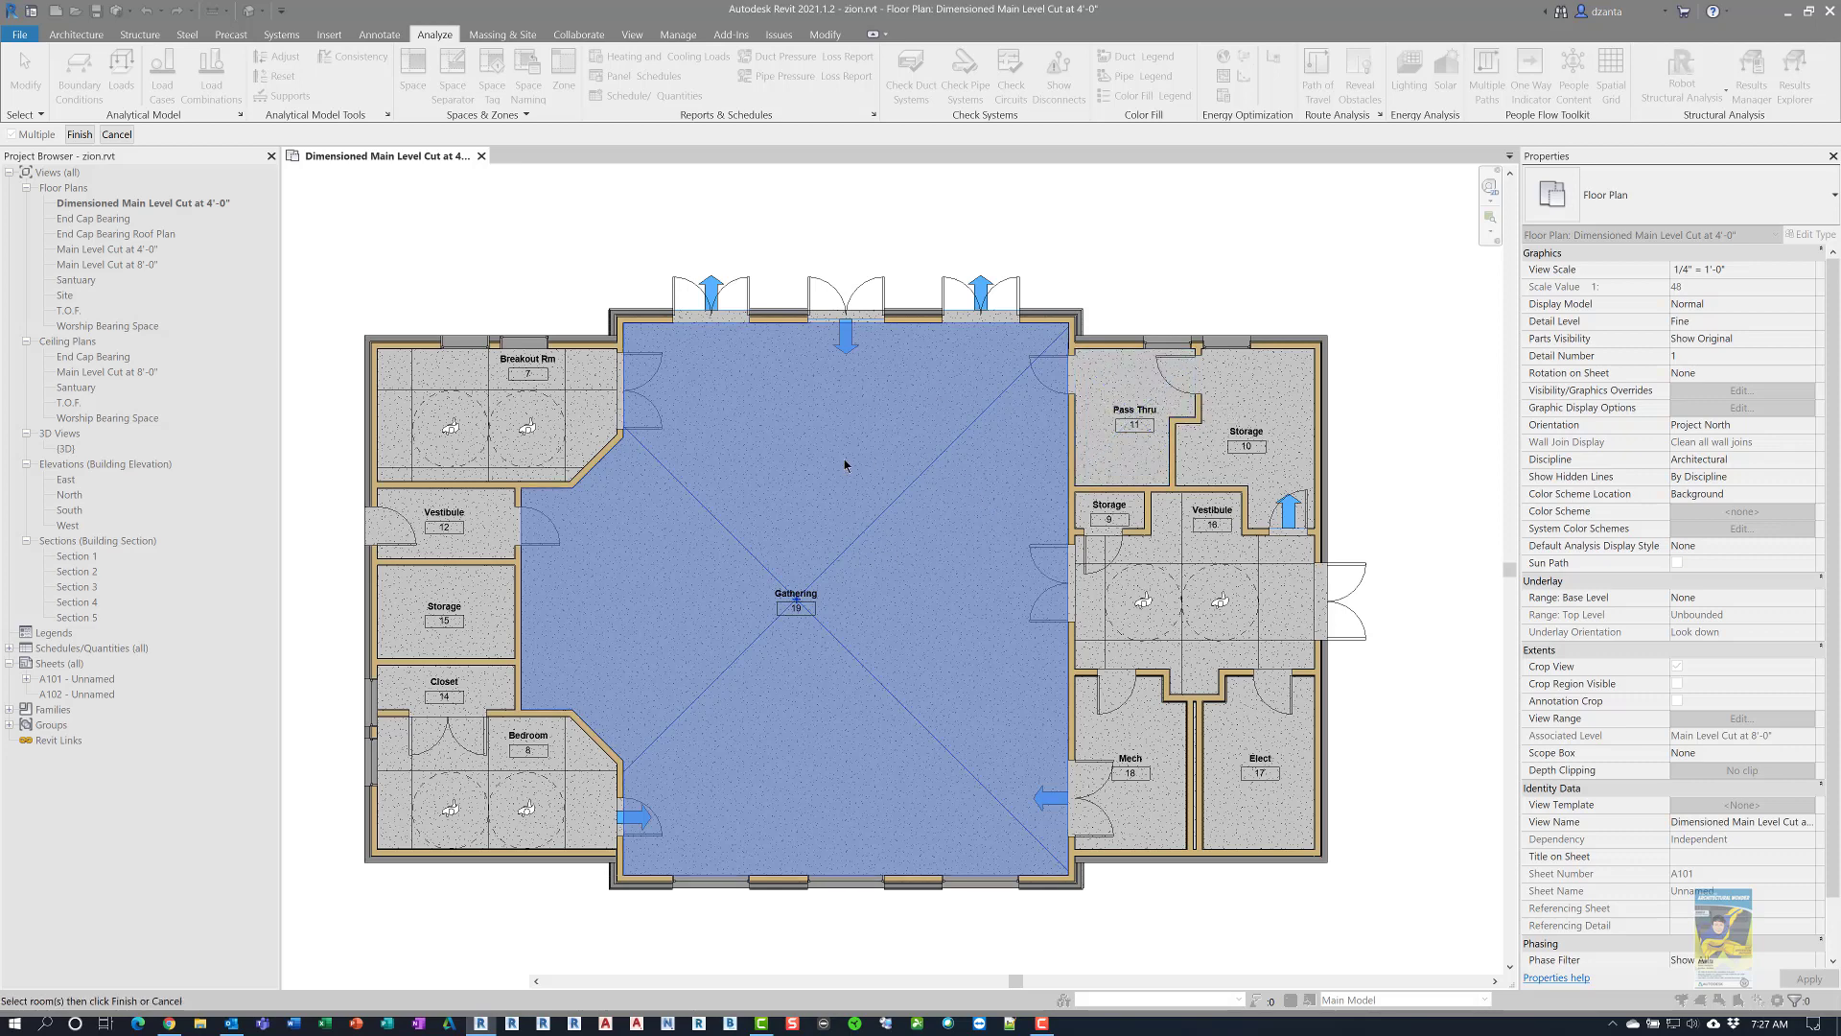
click(82, 141)
click(81, 136)
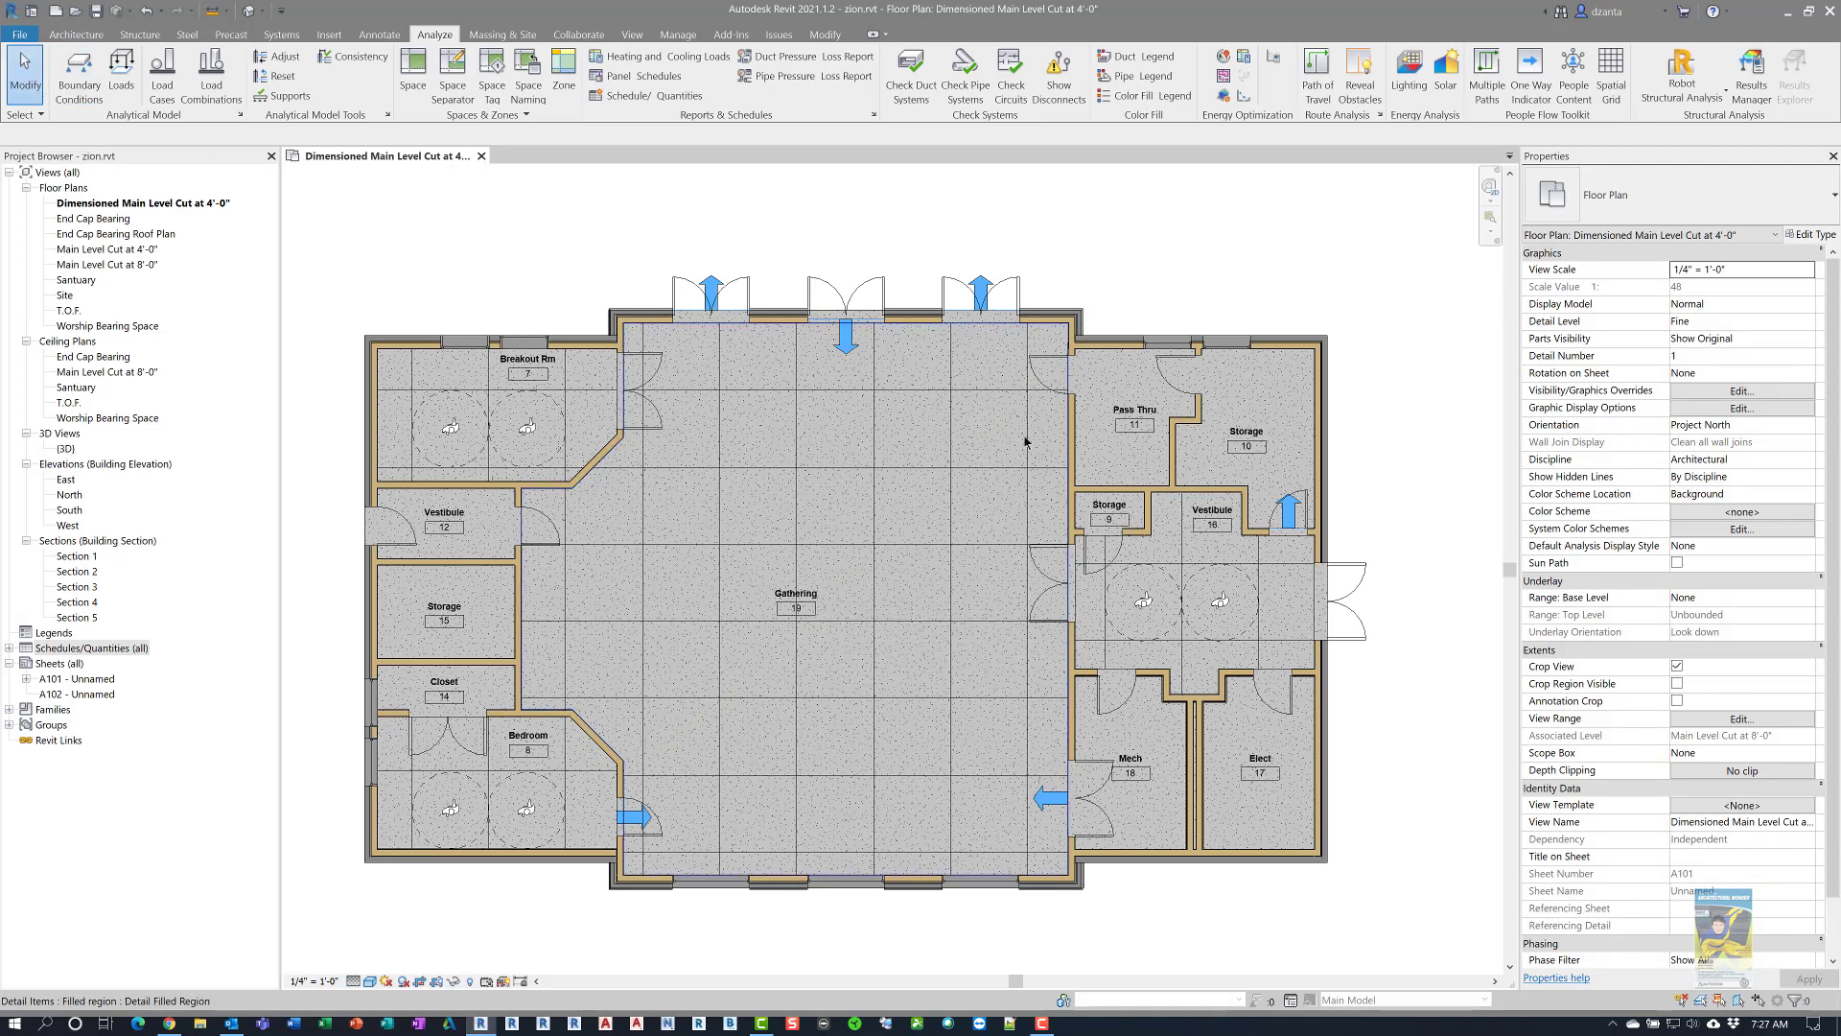
Shift the Gathering room's spatial grid pattern slightly, moving its vertical lines west and its horizontal lines south
click(1024, 441)
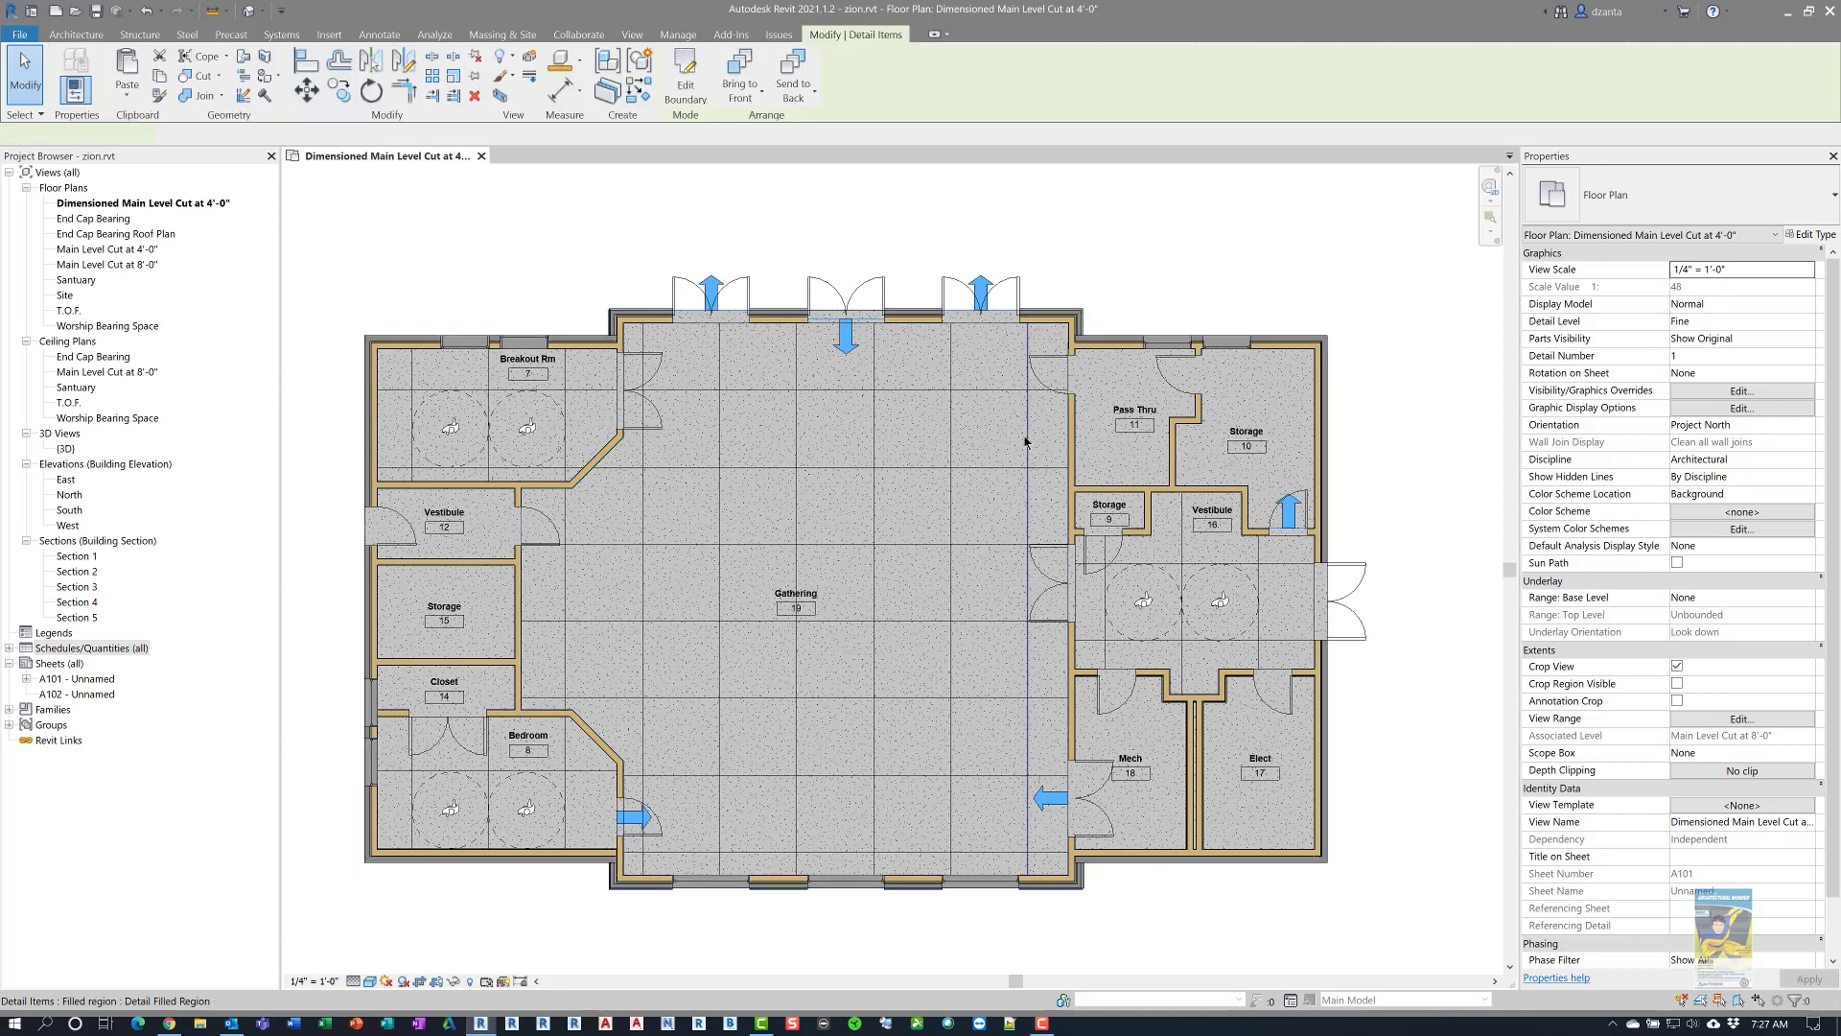
key(Left)
key(Left)
key(Left)
key(Left)
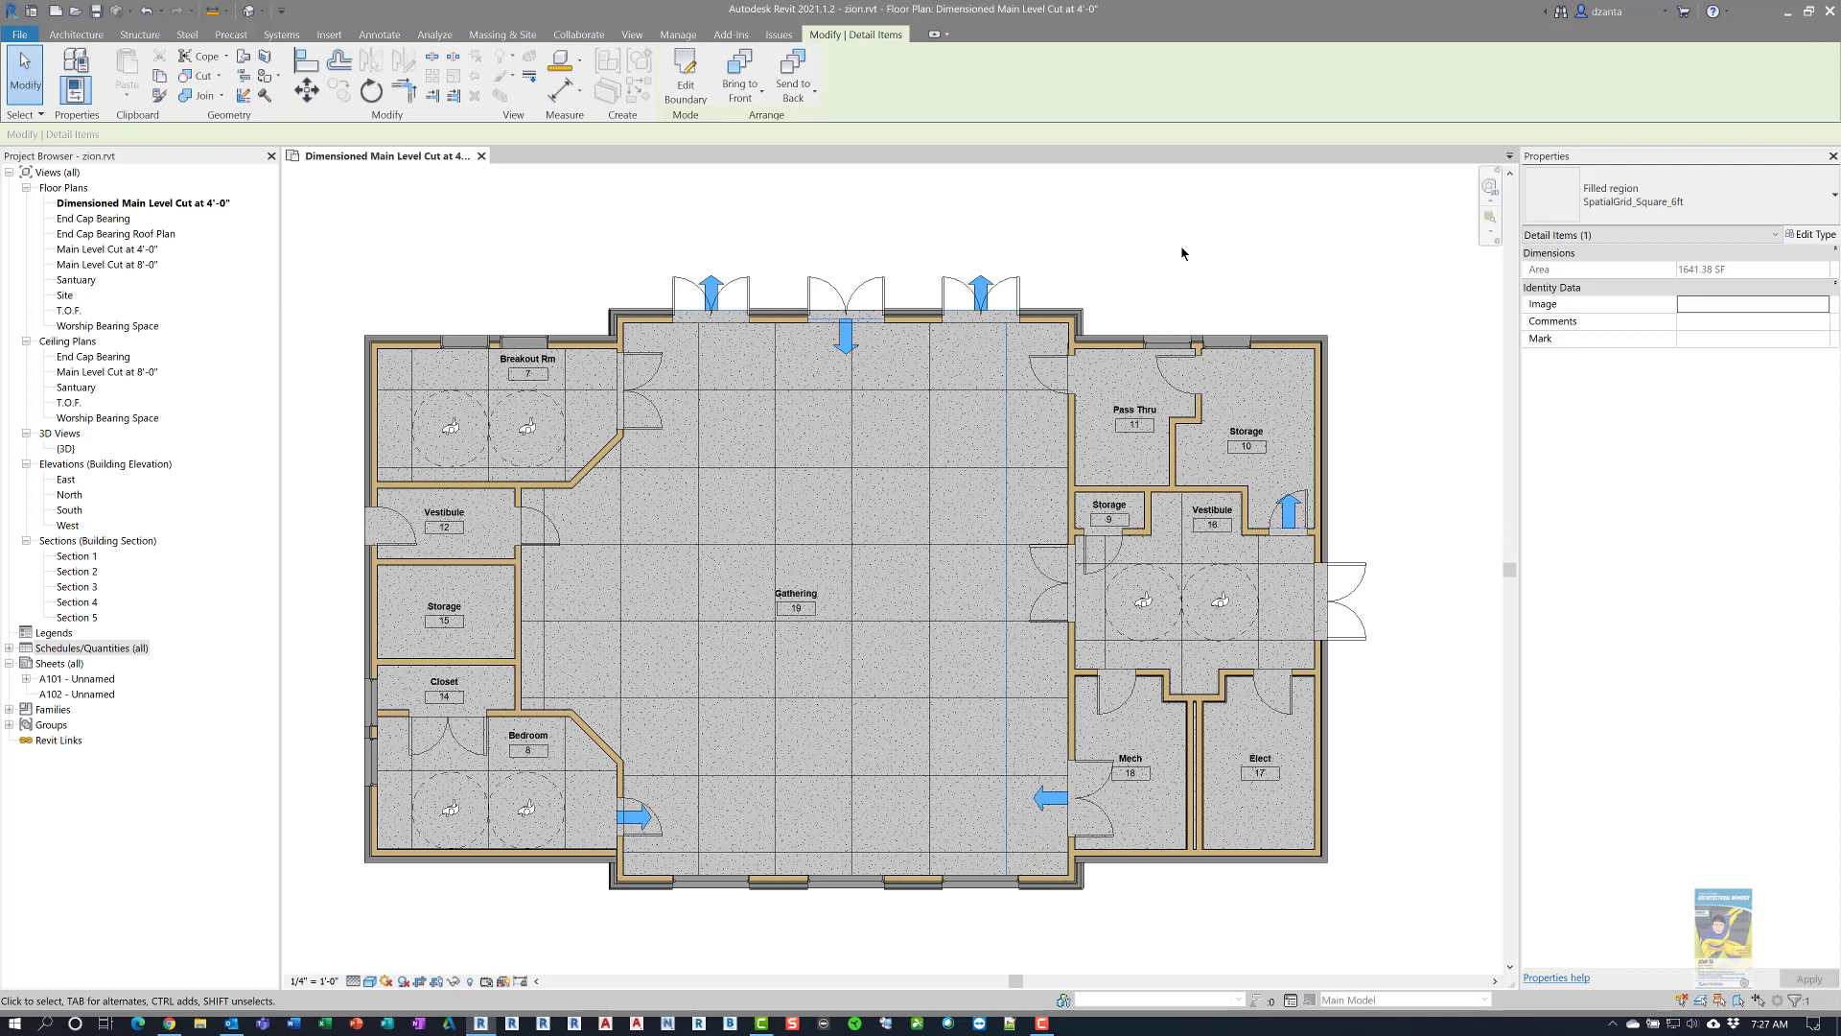
click(1181, 253)
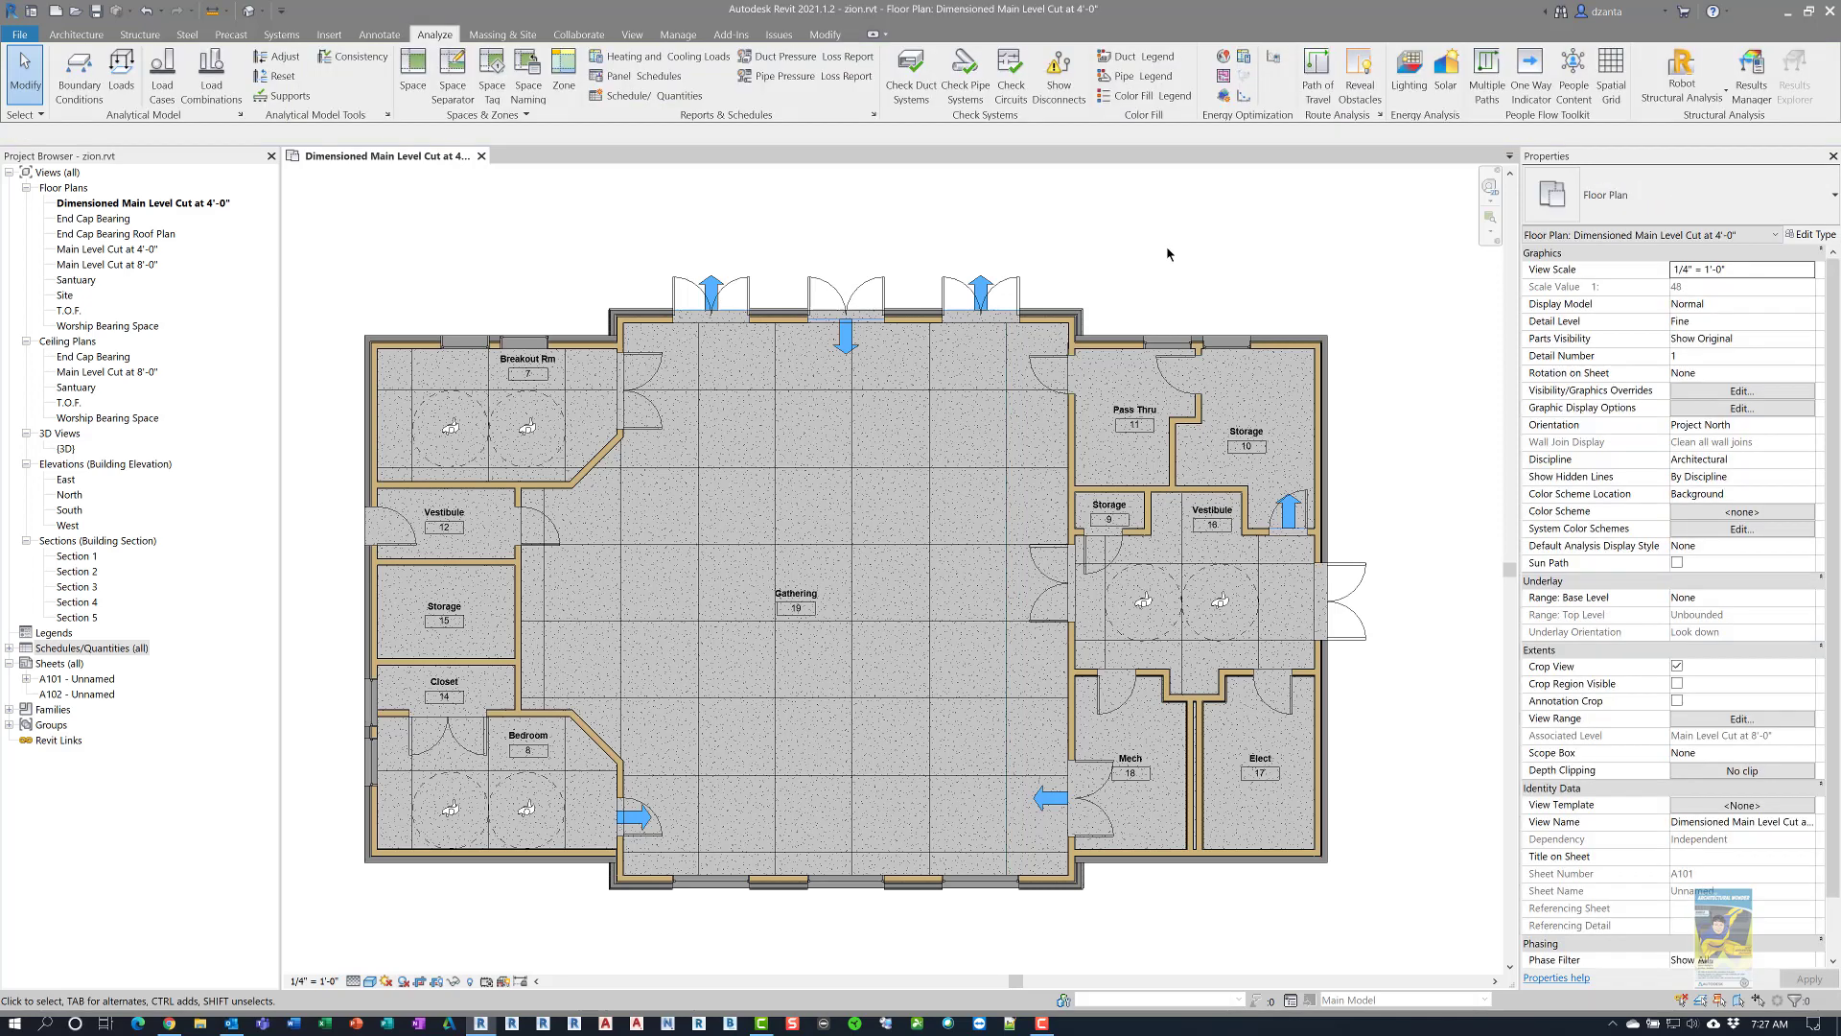
click(870, 396)
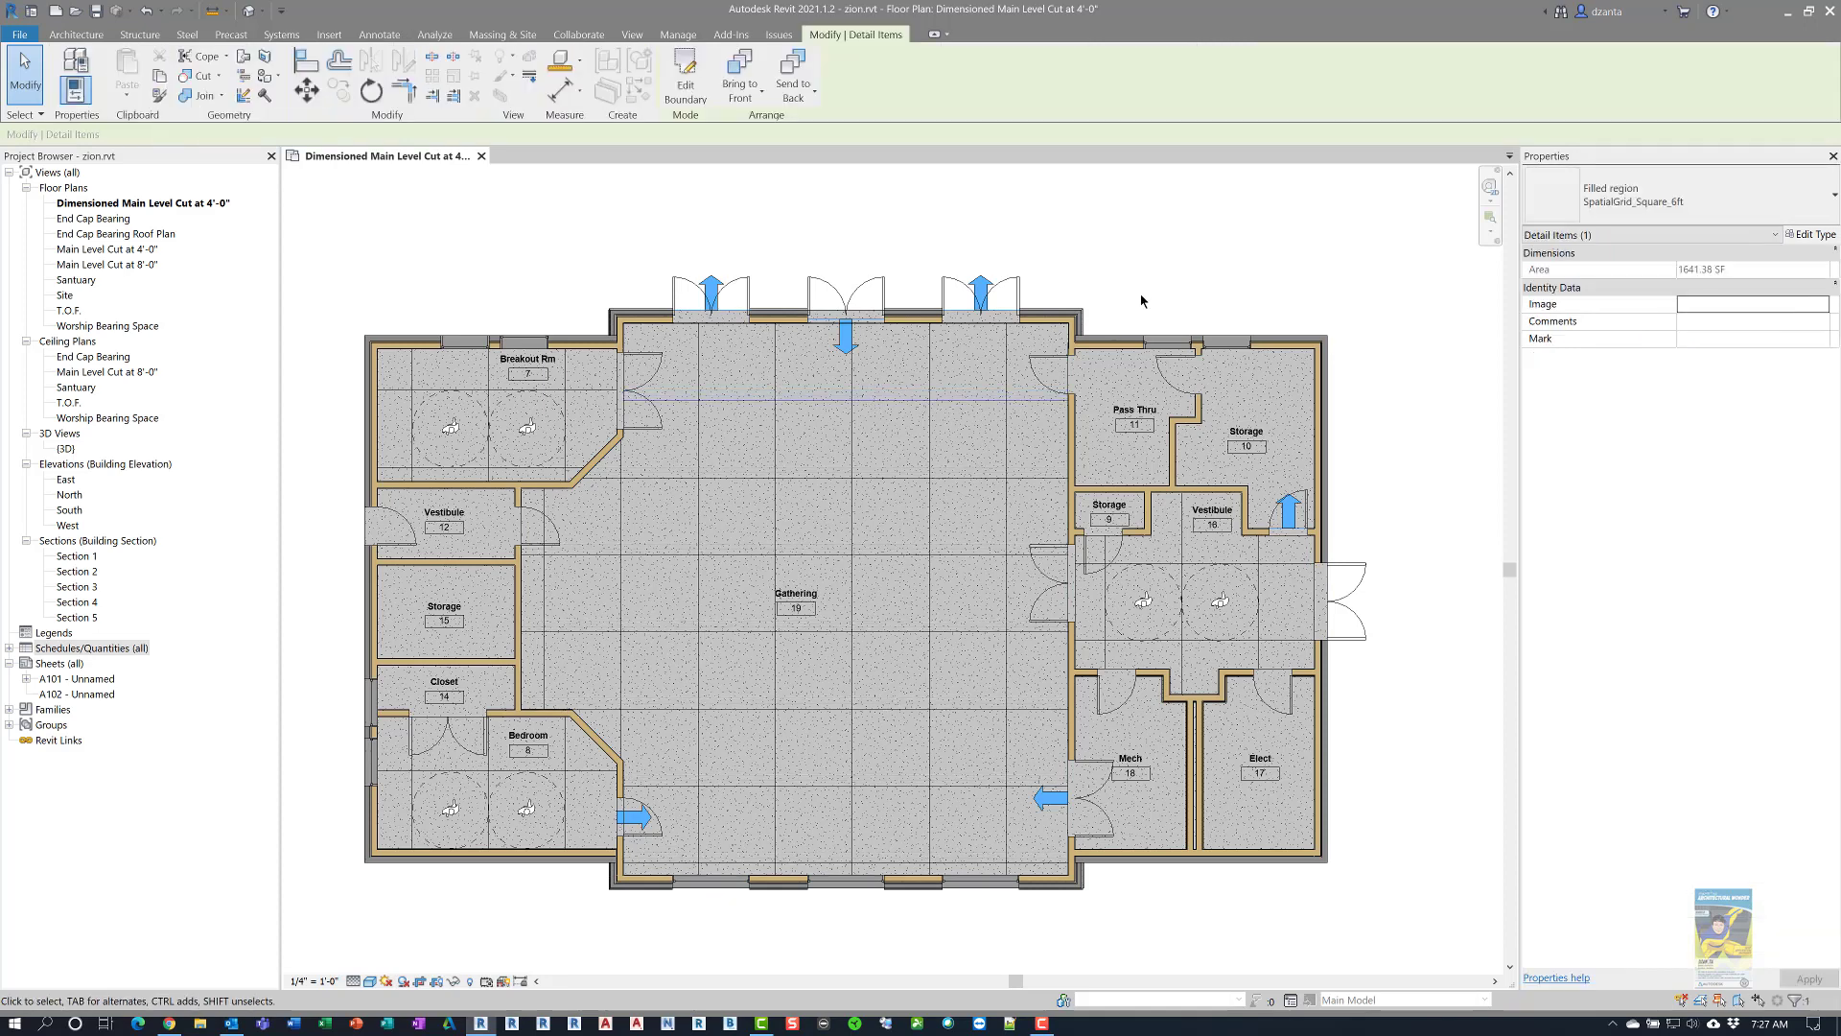
click(1174, 265)
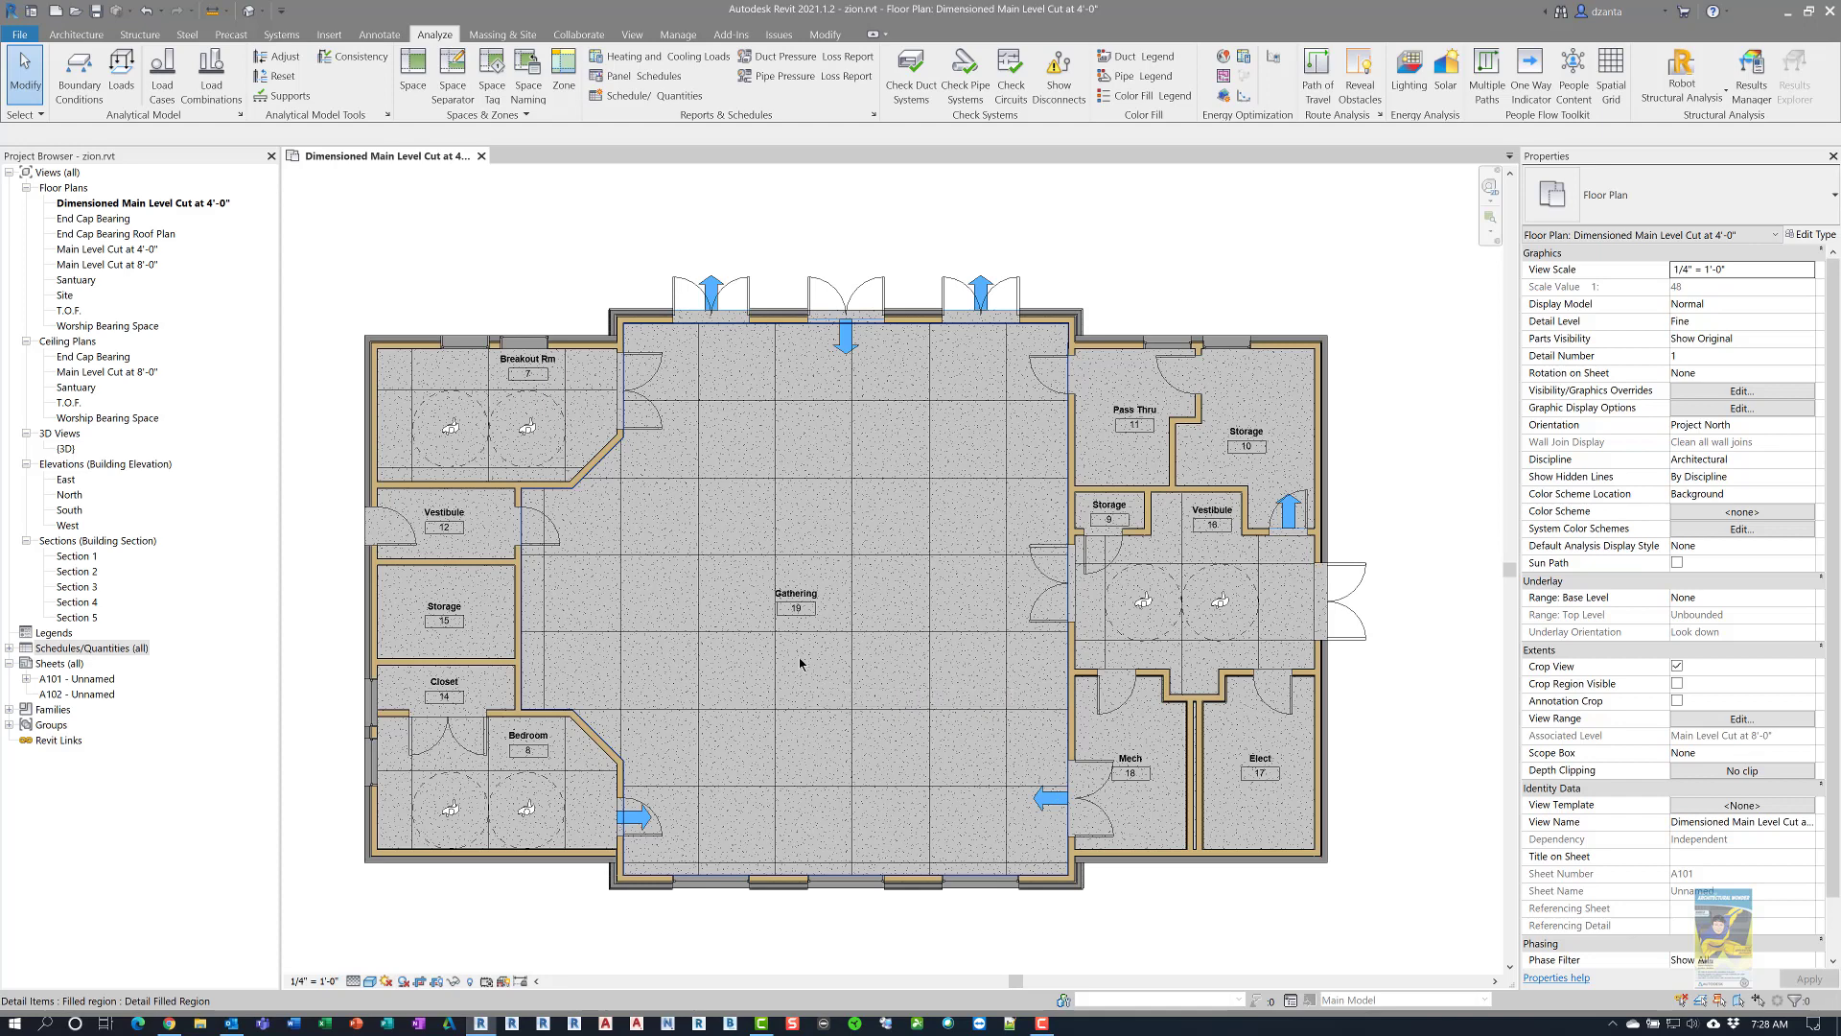
Place a People Content figure of type Physical Distance 6' centered in a grid cell northwest of the Gathering room tag
click(1576, 90)
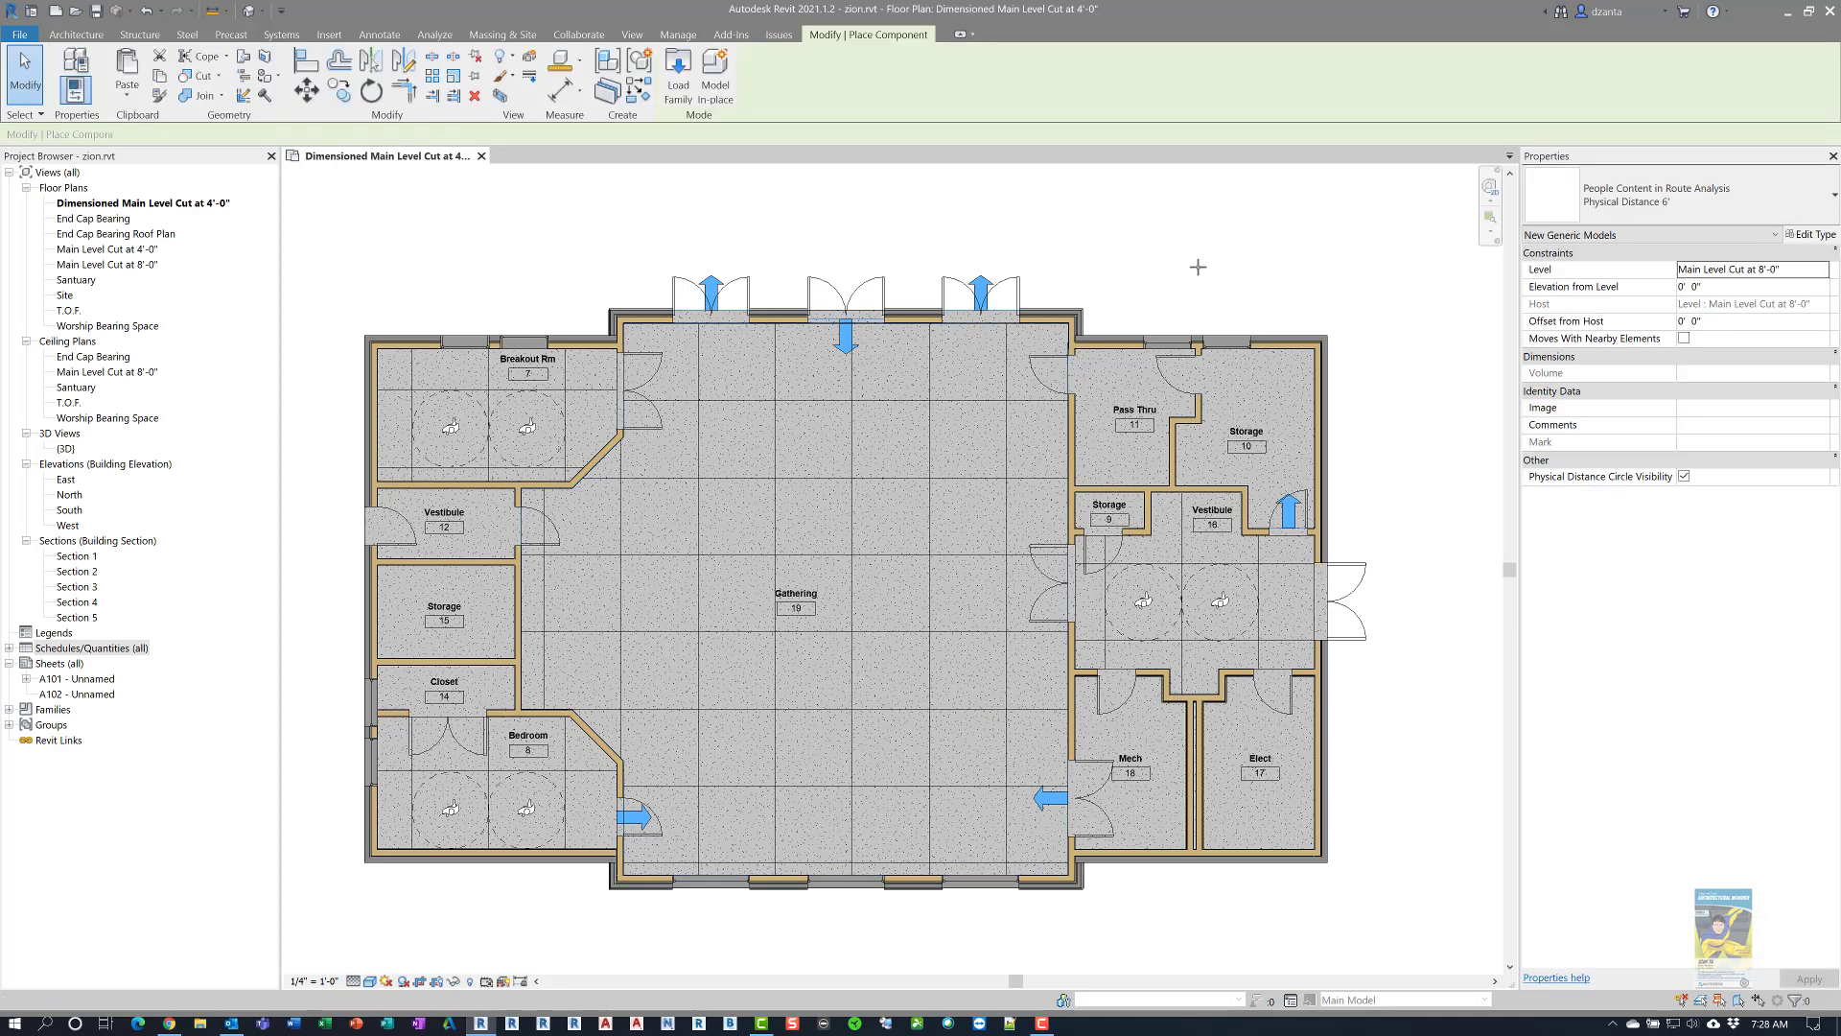
click(1654, 206)
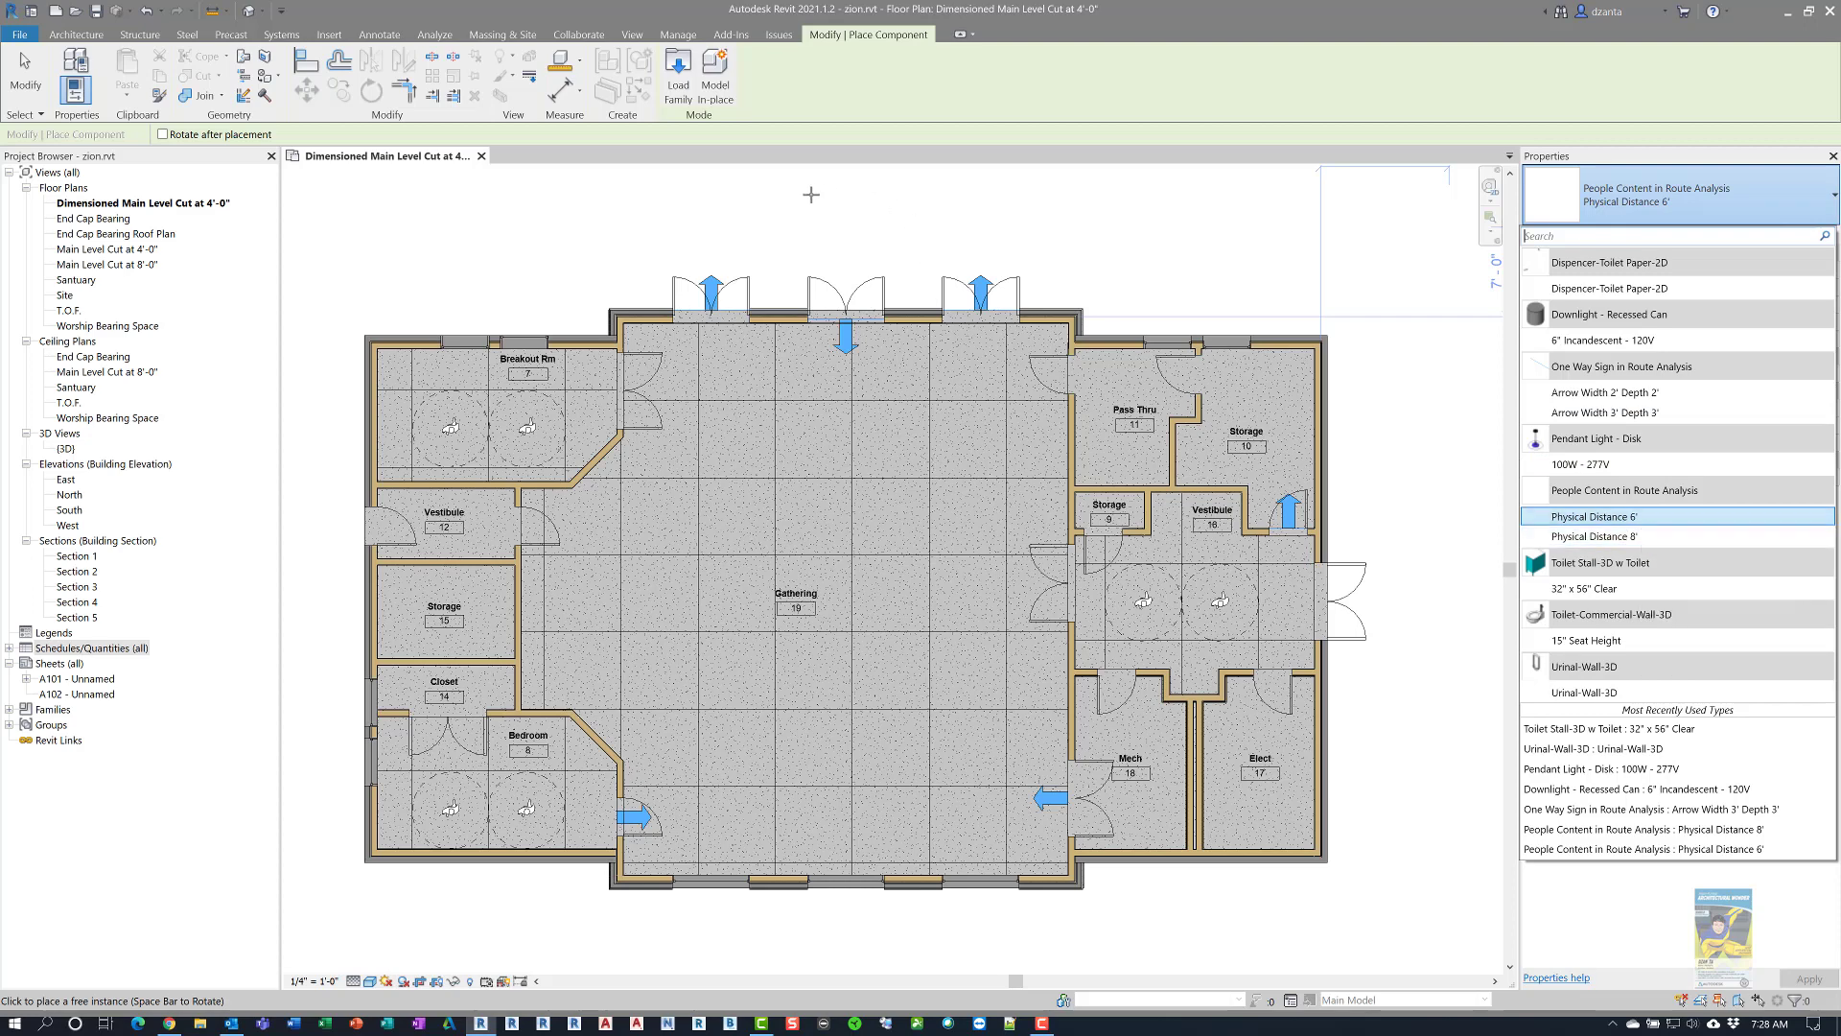
click(839, 182)
scroll(750, 475, up, 3)
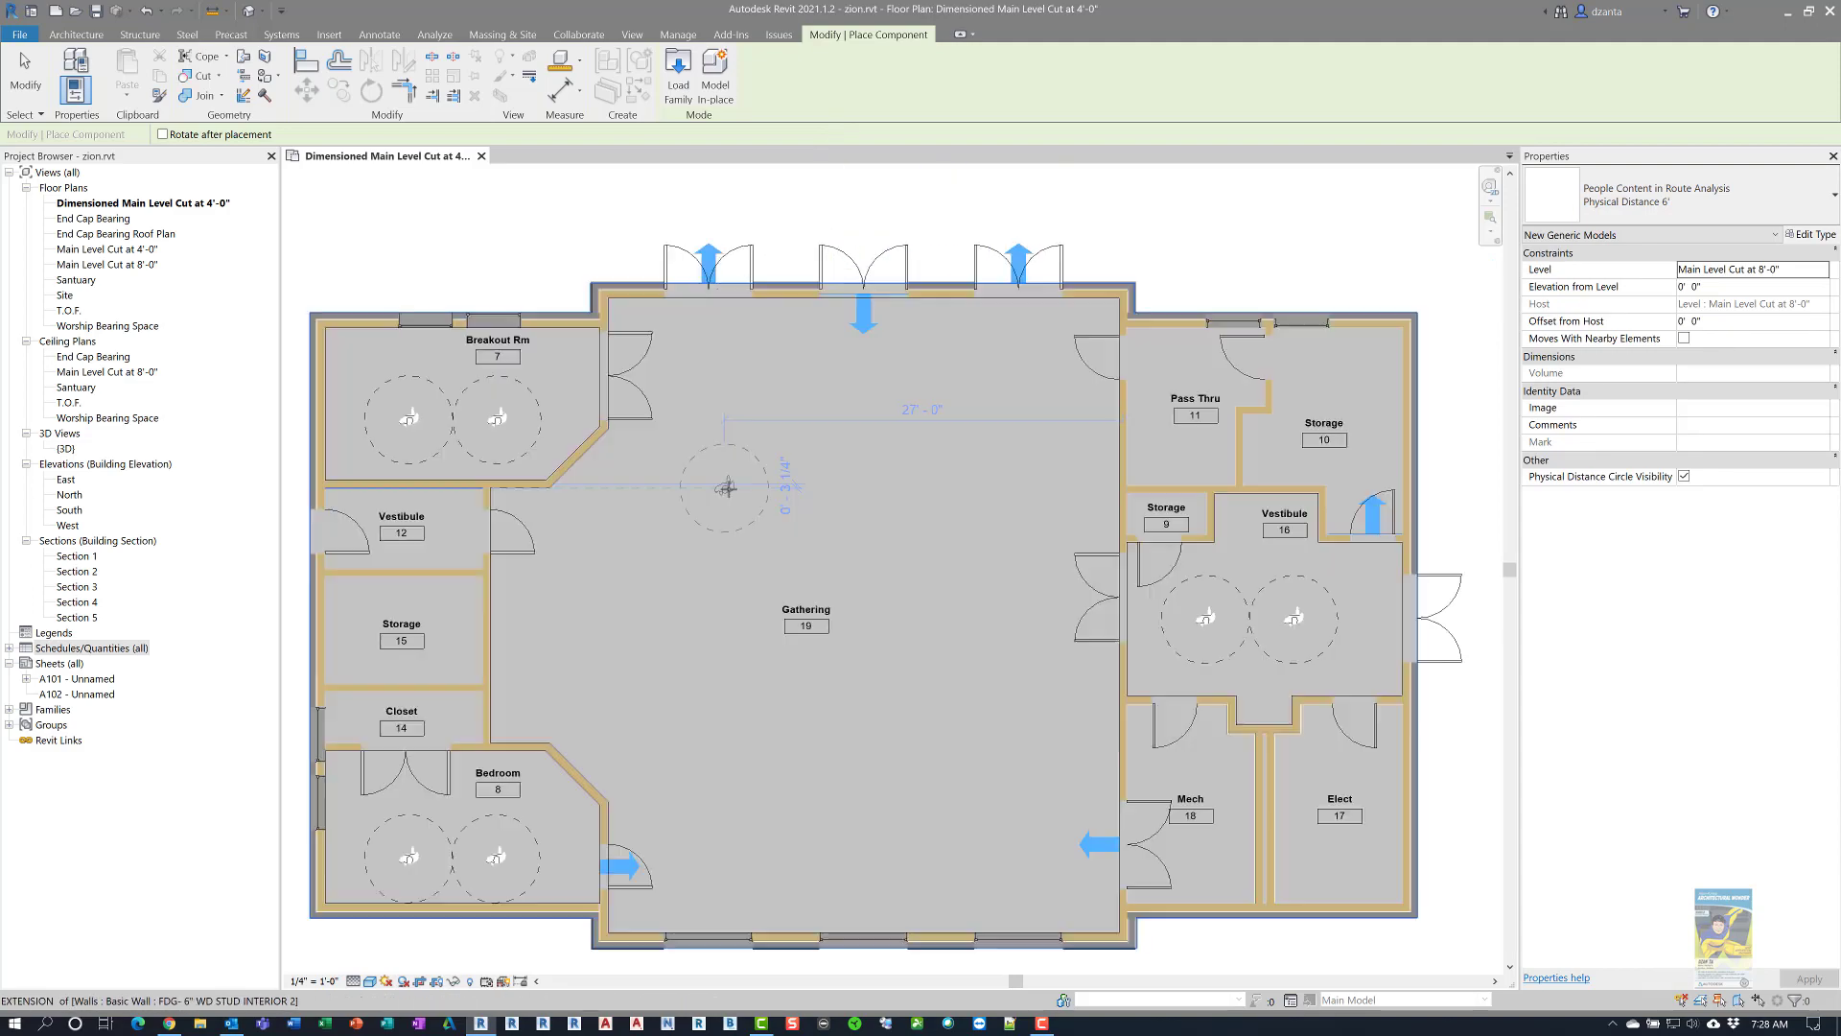
scroll(740, 533, up, 4)
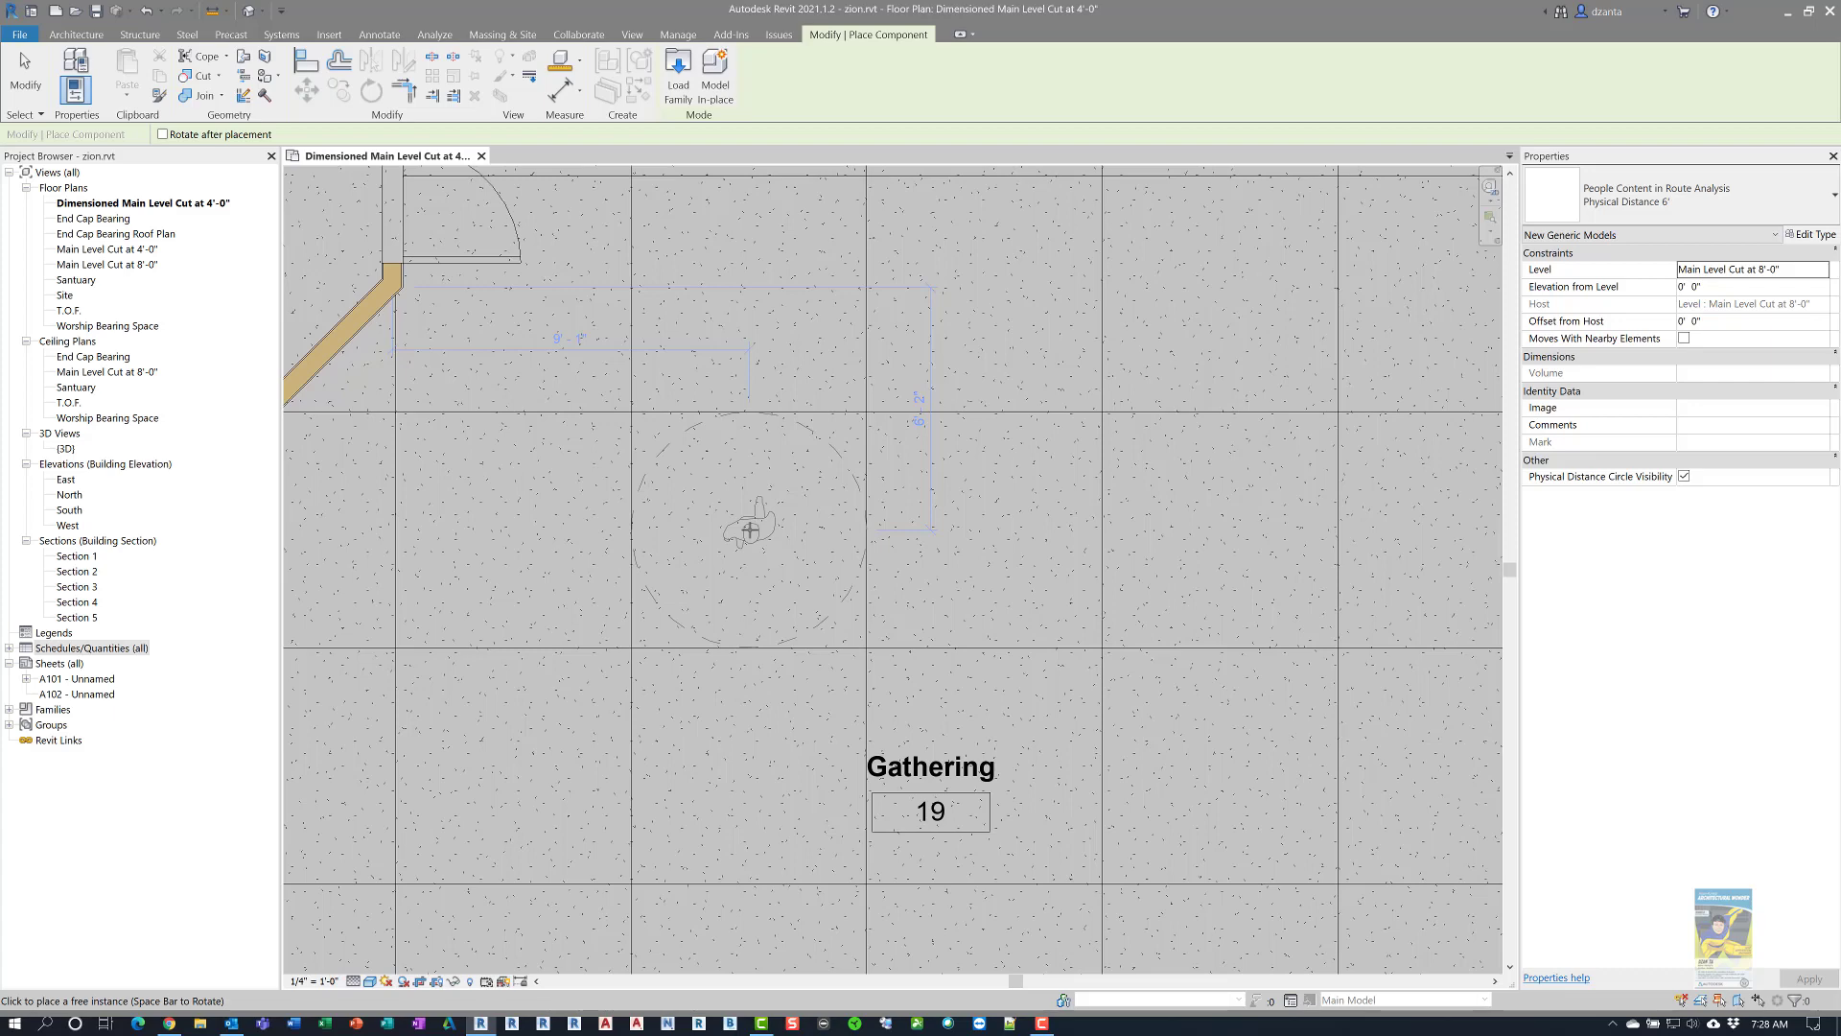
click(750, 530)
Place a second 6' distance figure, rotated to face west, centered in a grid cell southeast of the Gathering room tag
scroll(1151, 658, down, 2)
middle_drag(1027, 624, 904, 524)
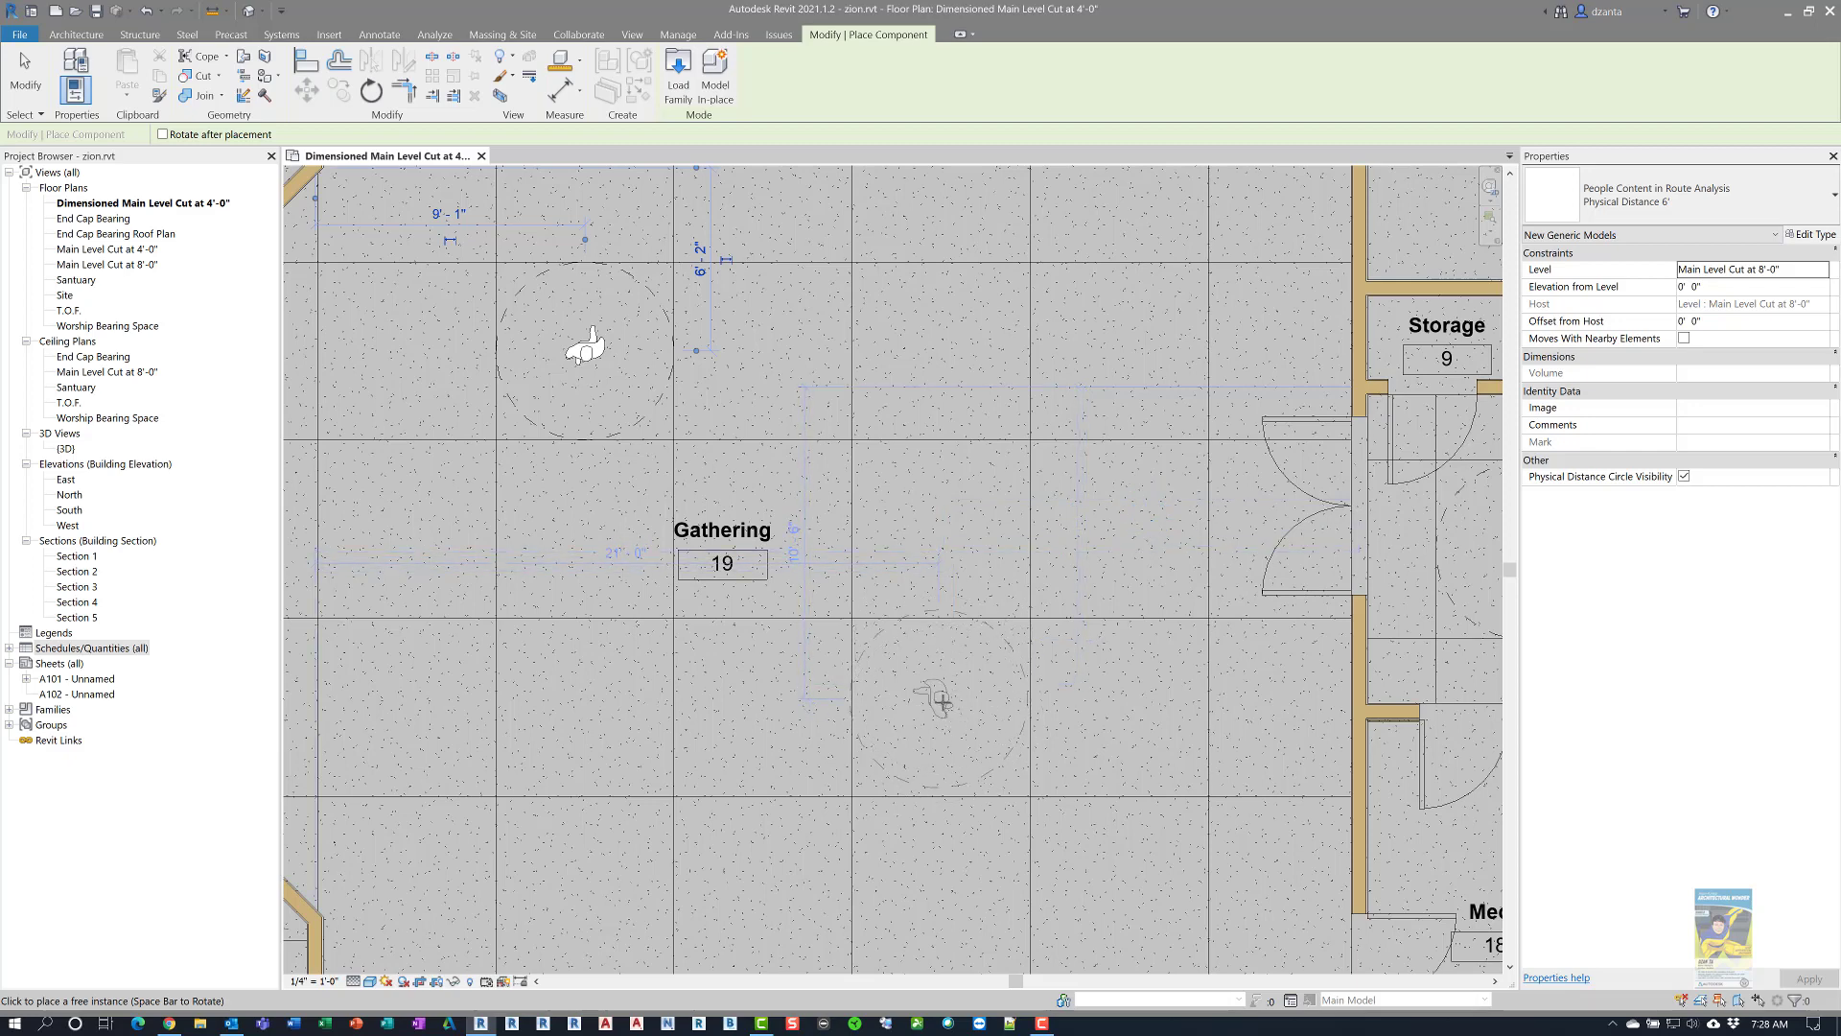
scroll(943, 707, up, 3)
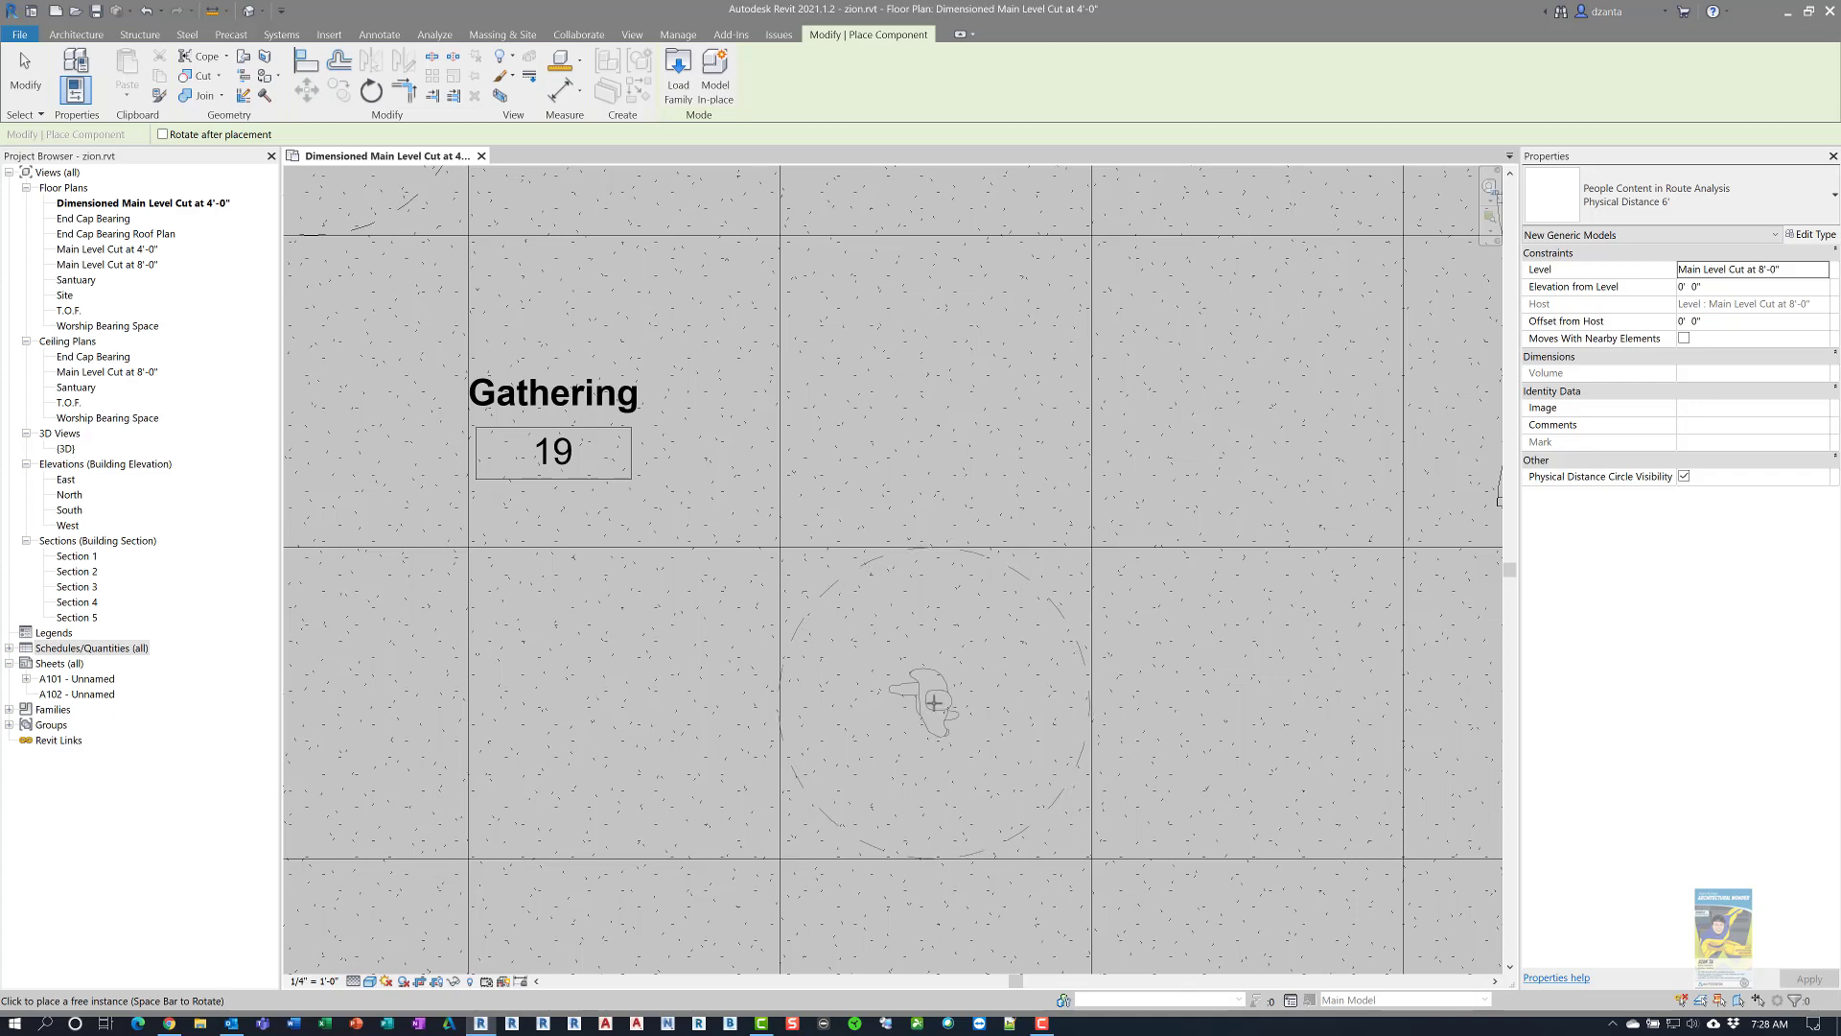
click(935, 703)
Place a third west-facing figure in the same grid row as the second, in the cell just northeast of Bedroom 8's angled wall
scroll(940, 700, down, 4)
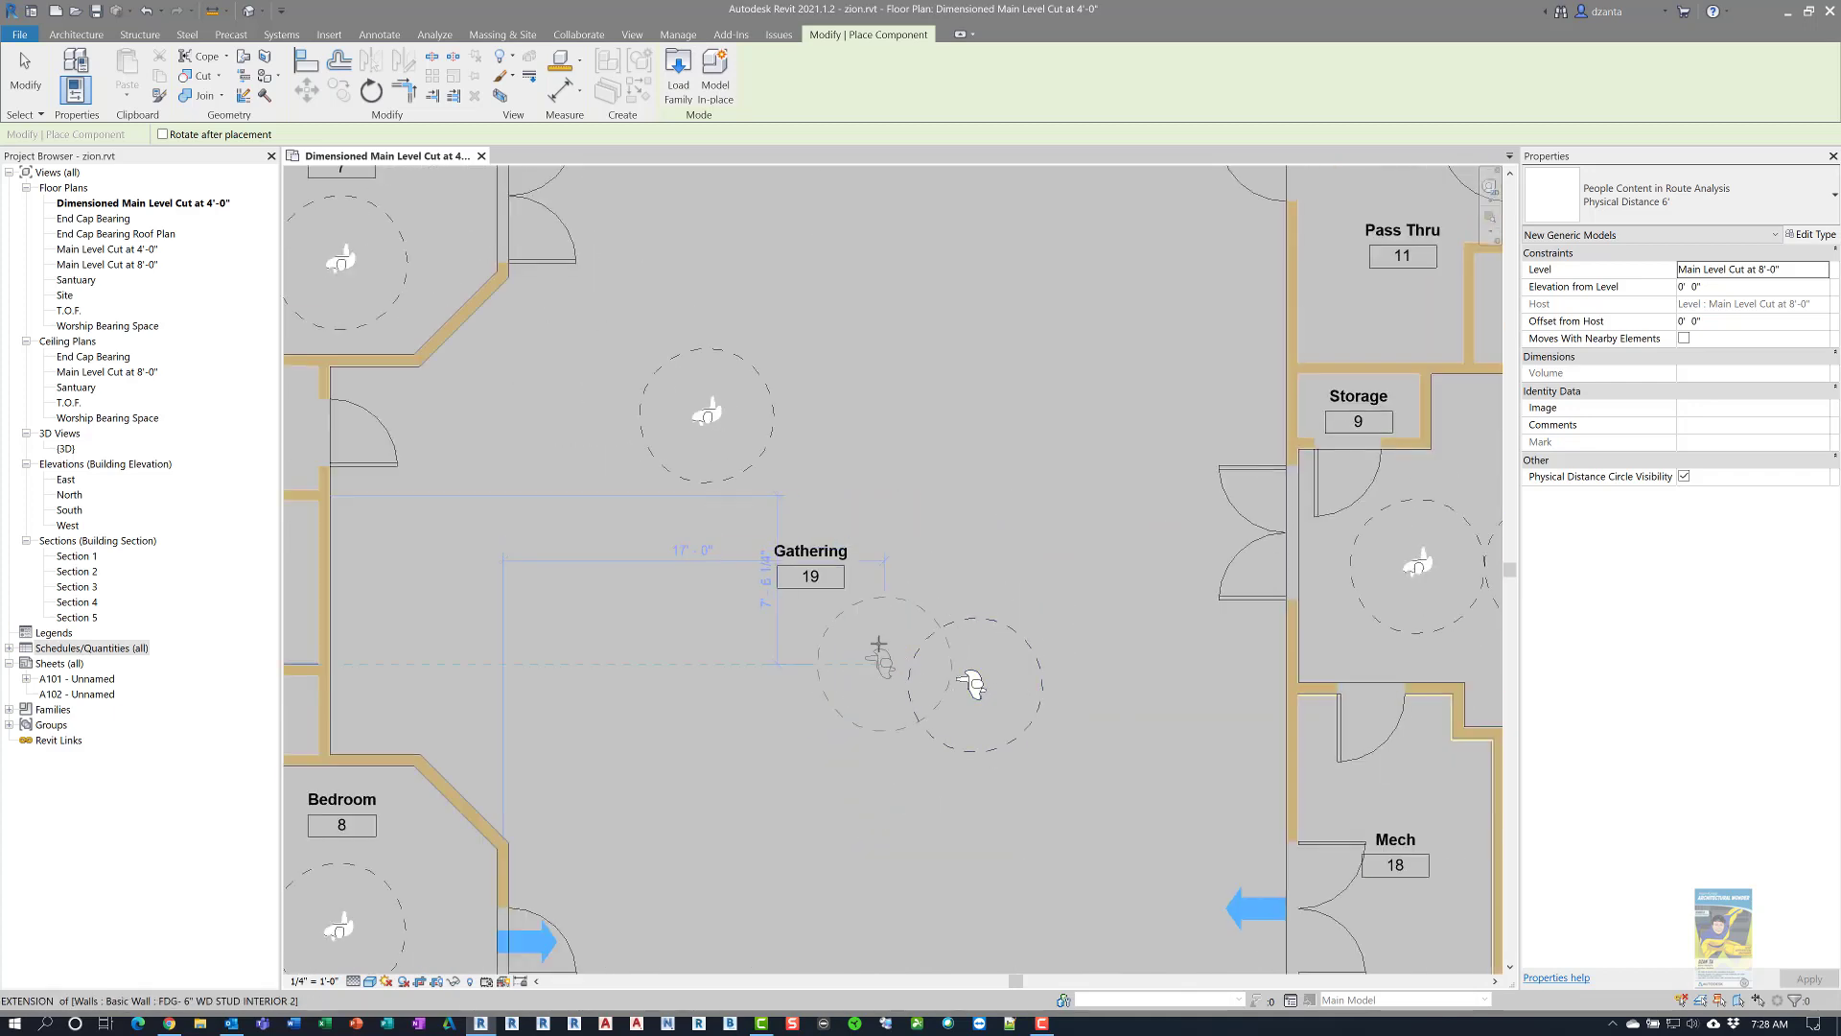
scroll(878, 643, down, 1)
scroll(844, 671, up, 4)
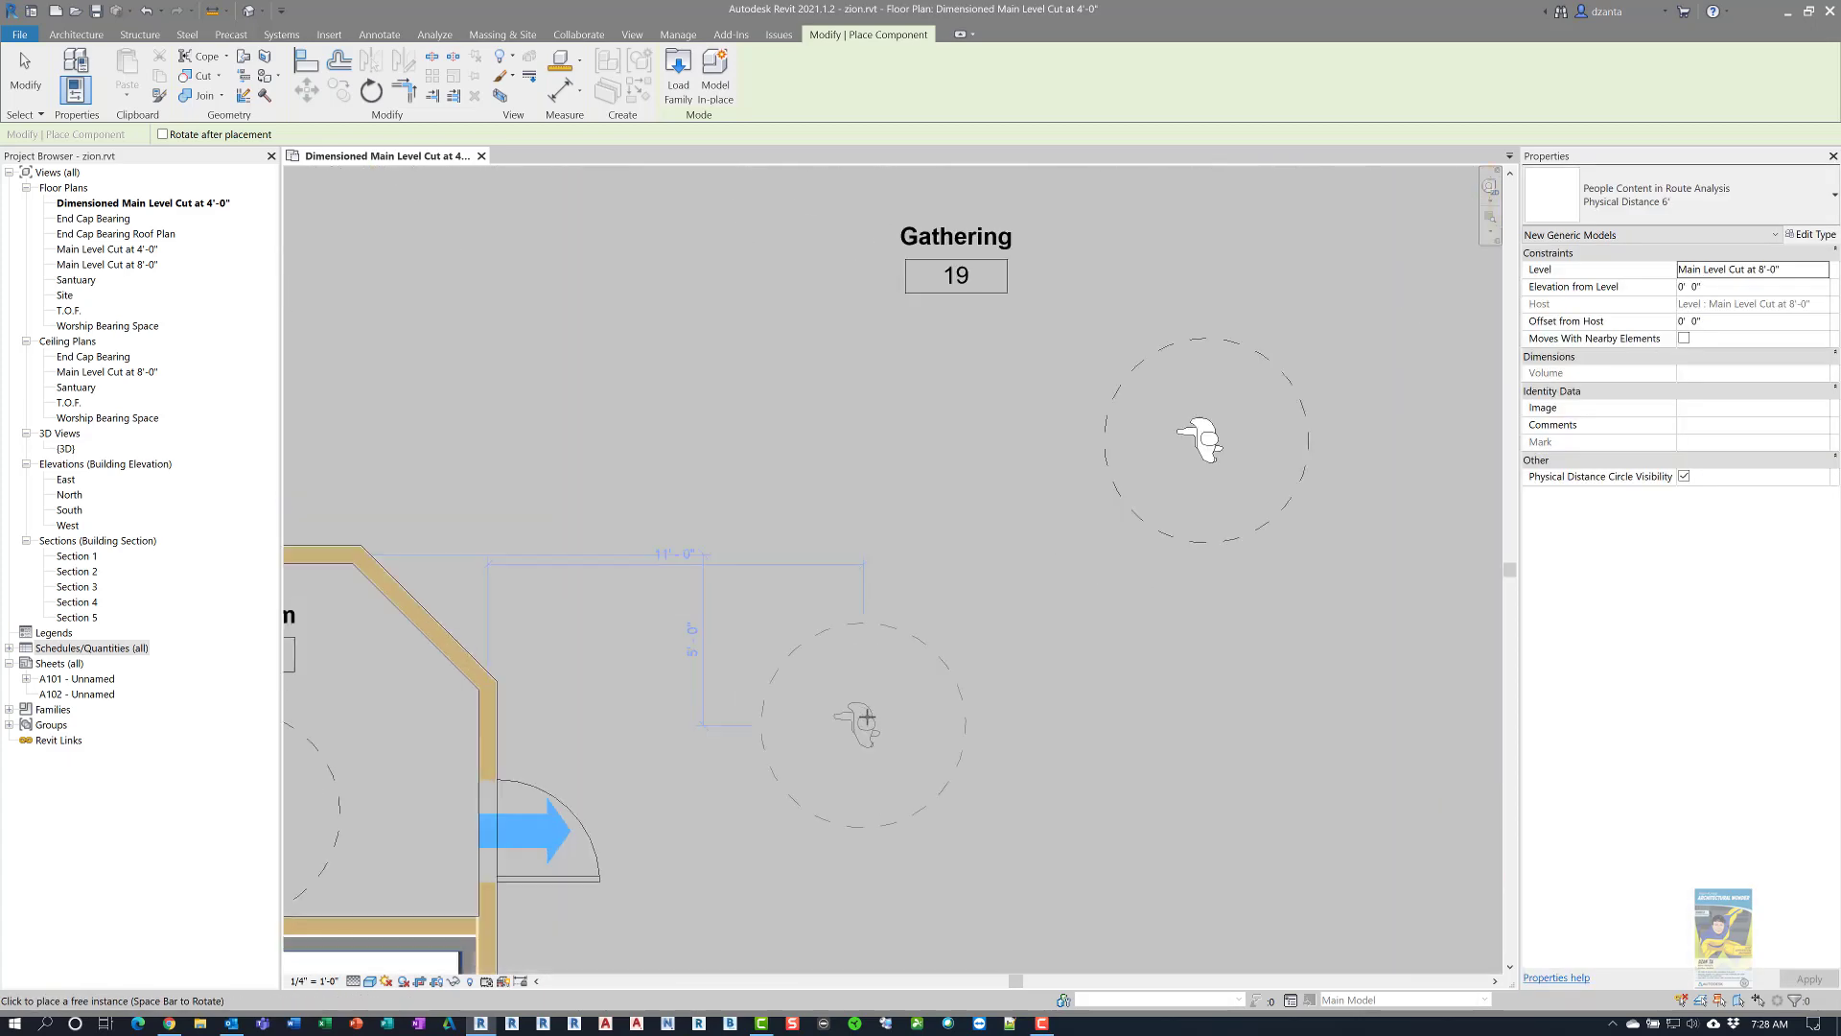
scroll(585, 455, up, 2)
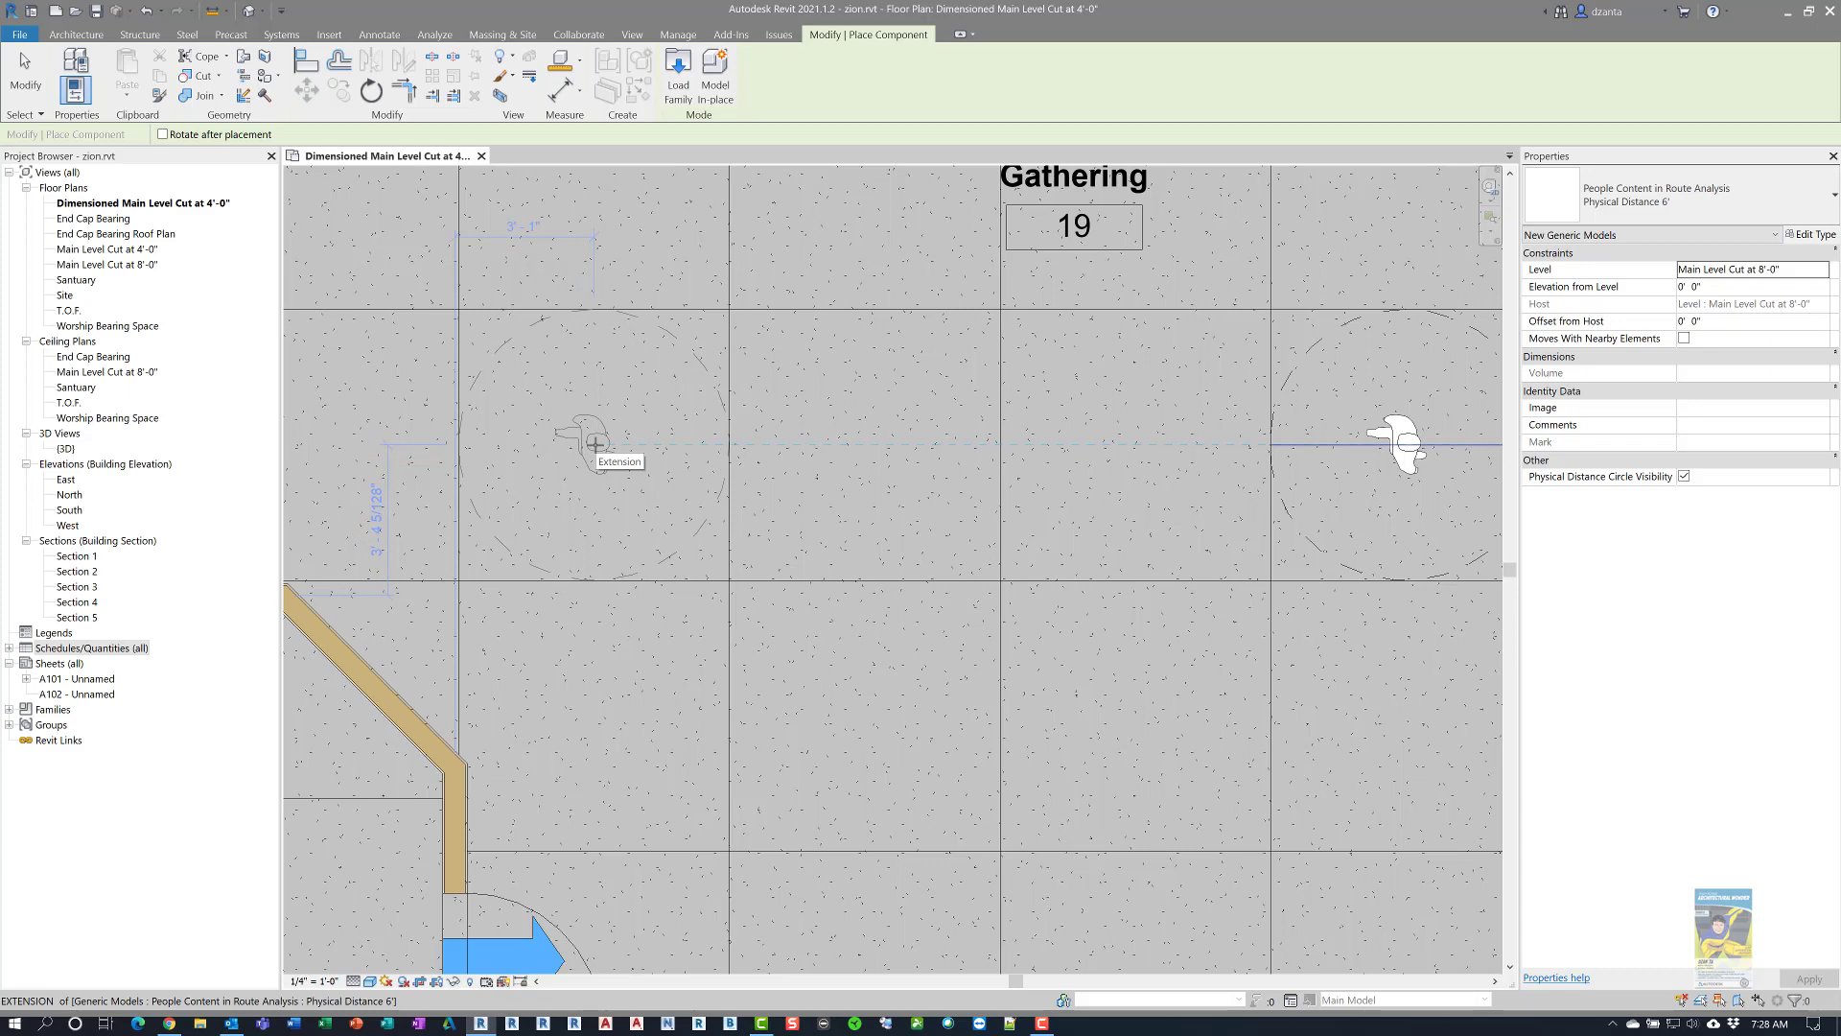
click(594, 444)
scroll(815, 614, down, 2)
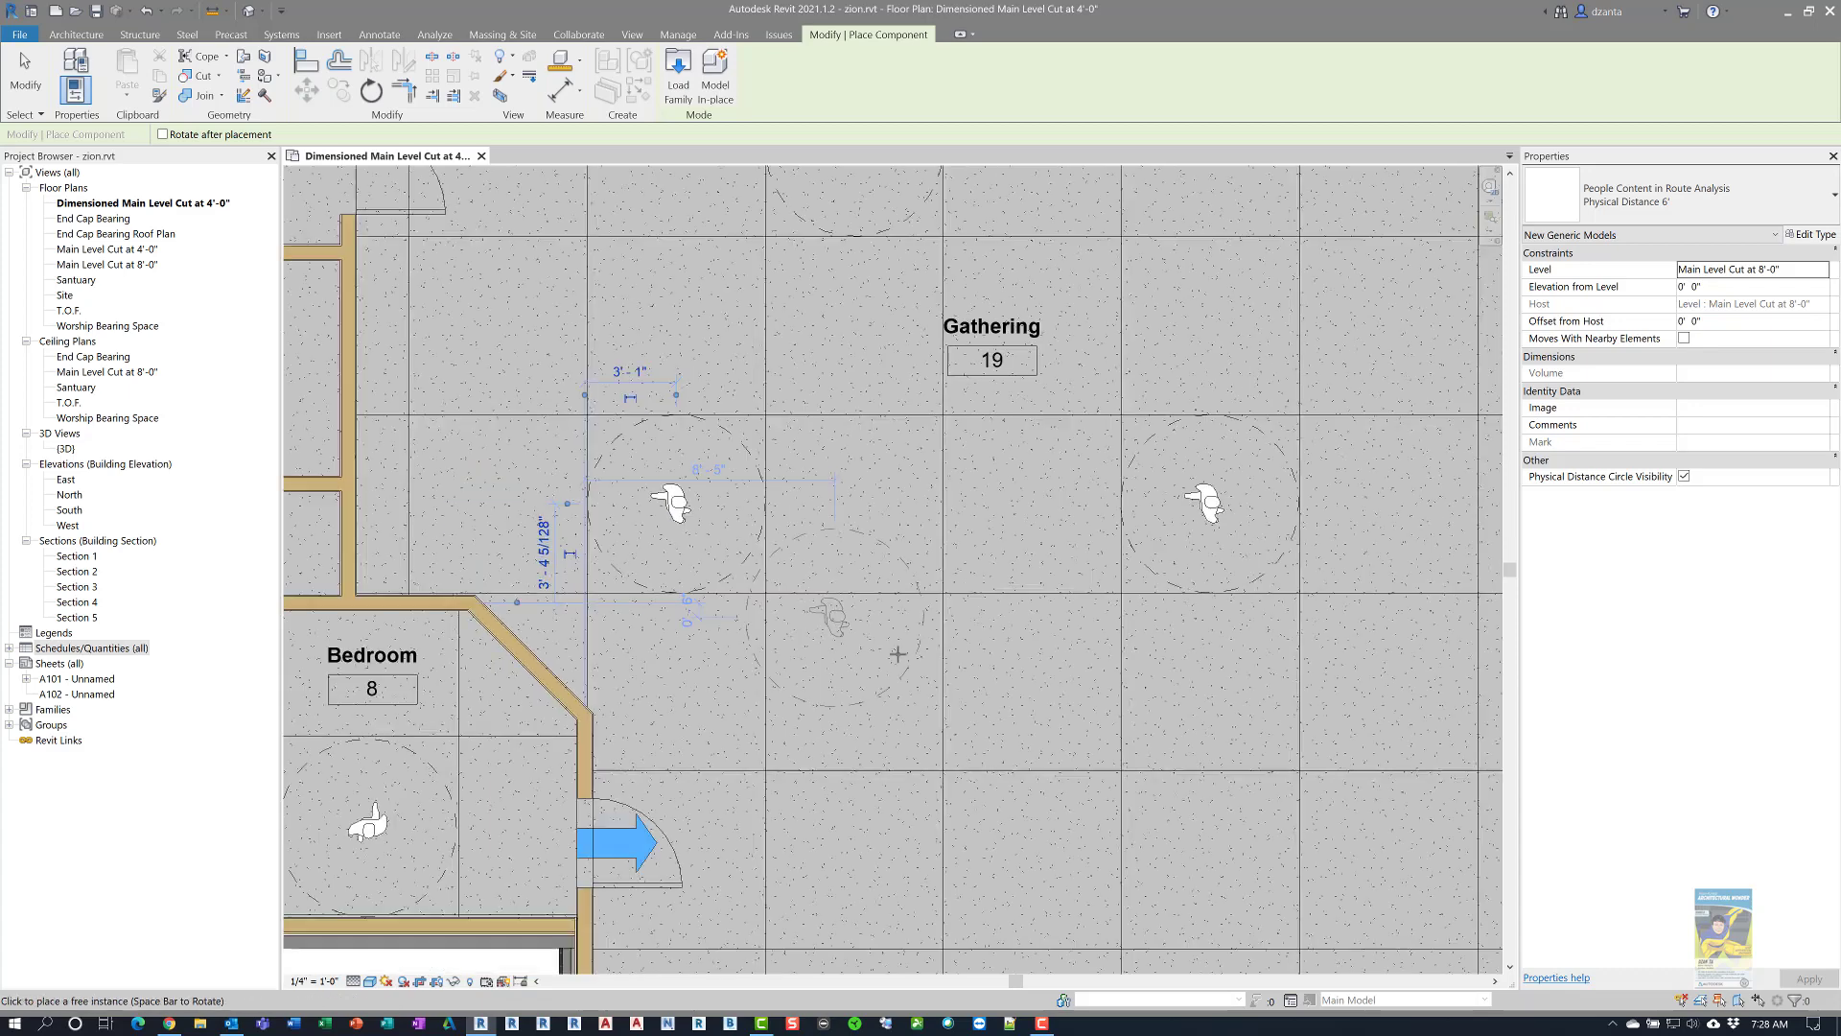
Place a west-facing 6' distance figure two grid cells south of the second figure, centered in the cell near the Gathering room's south wall
middle_drag(937, 671, 807, 574)
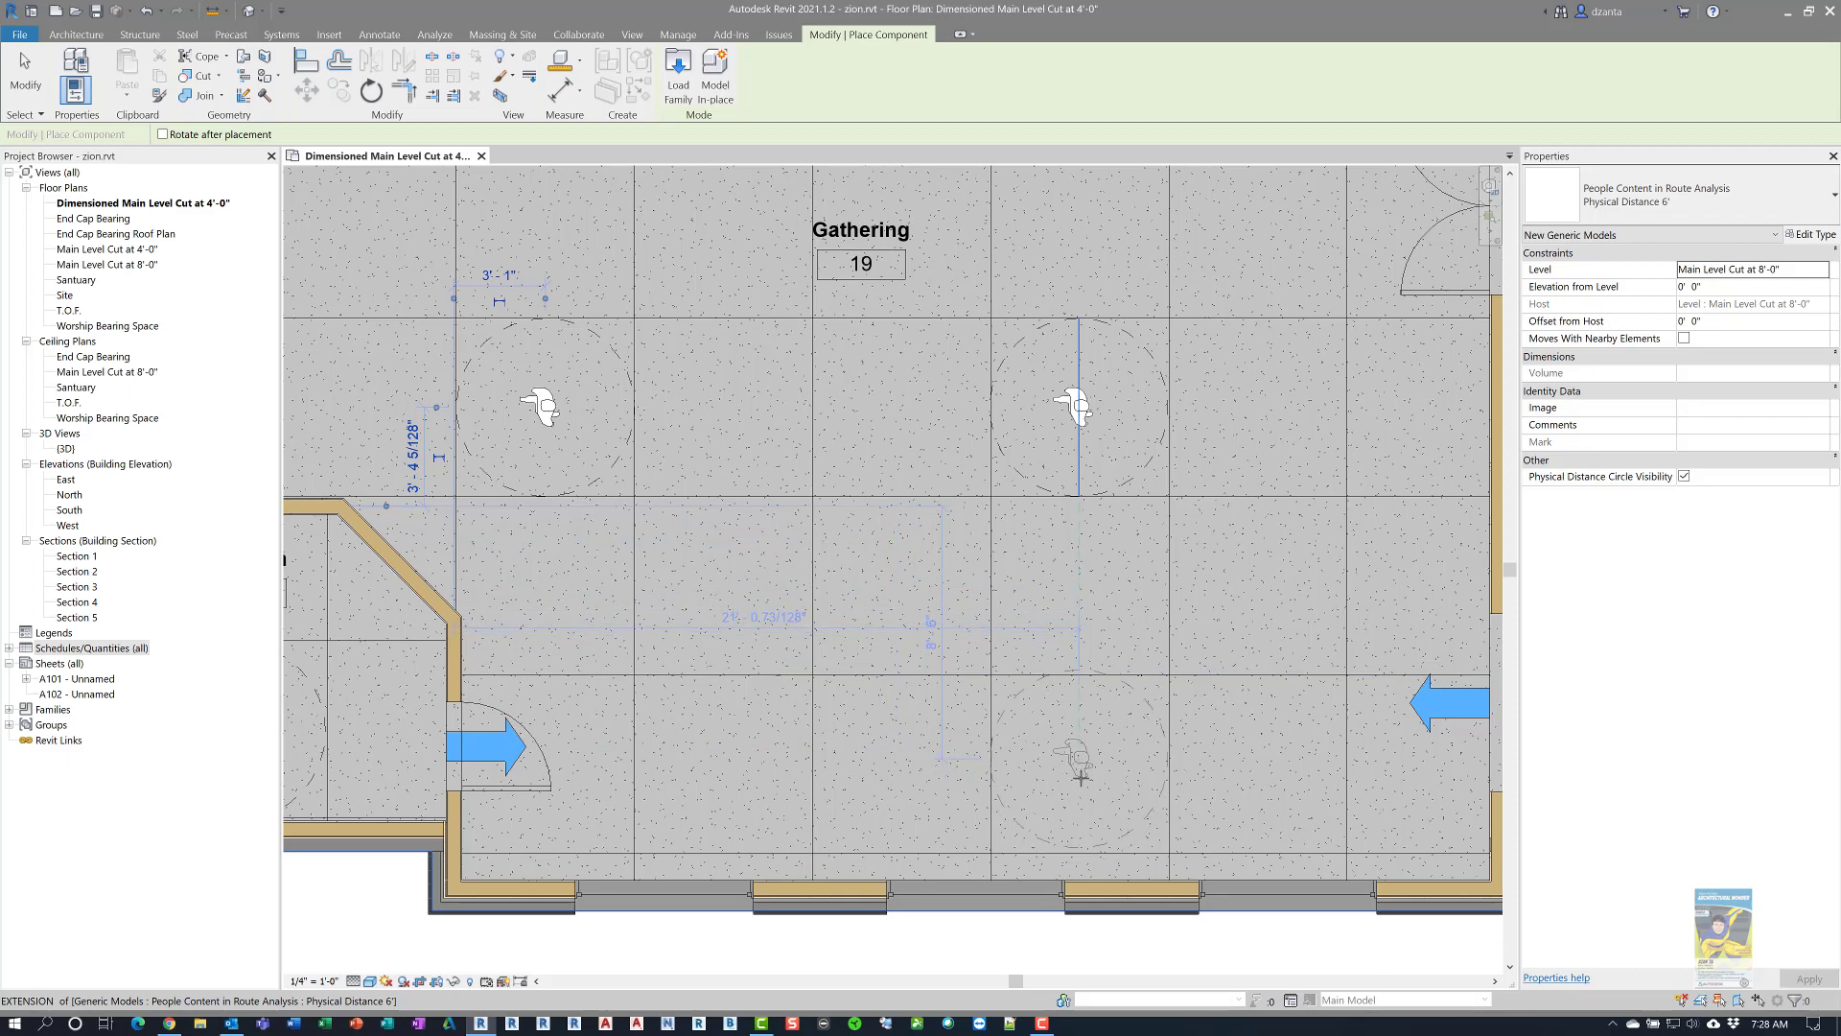
scroll(1081, 778, up, 4)
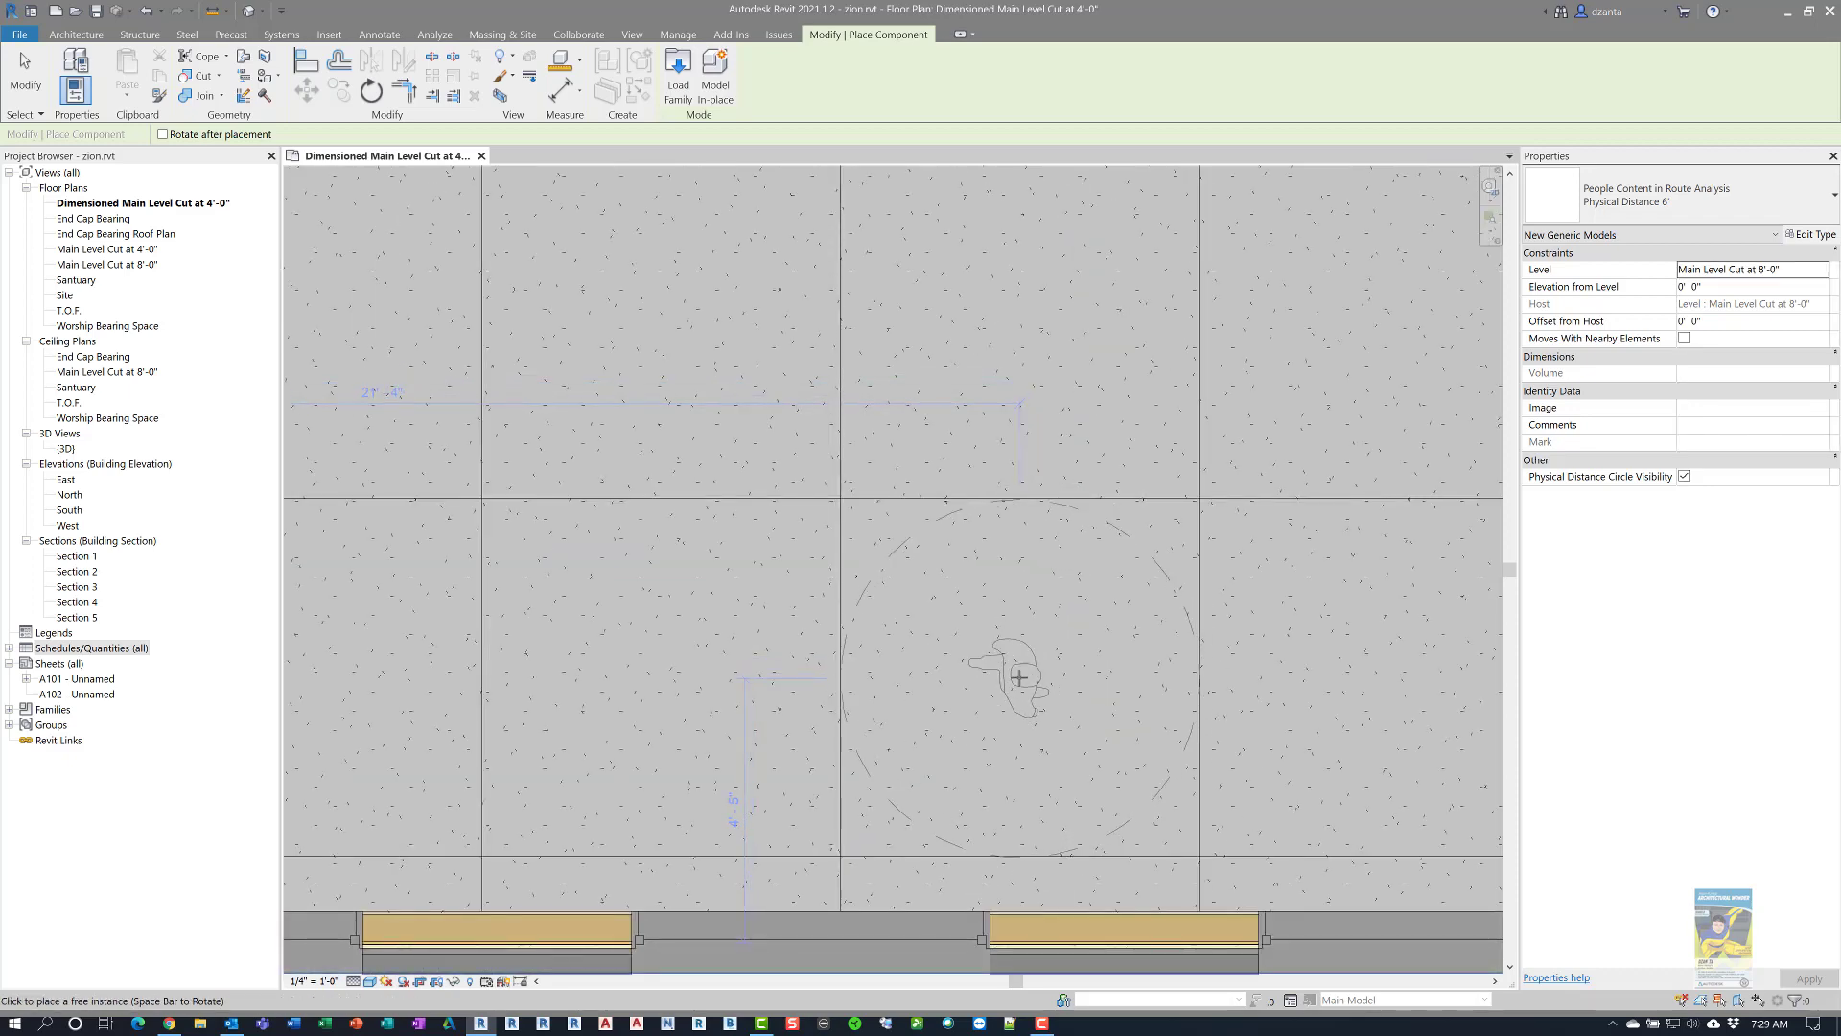
scroll(1019, 677, down, 5)
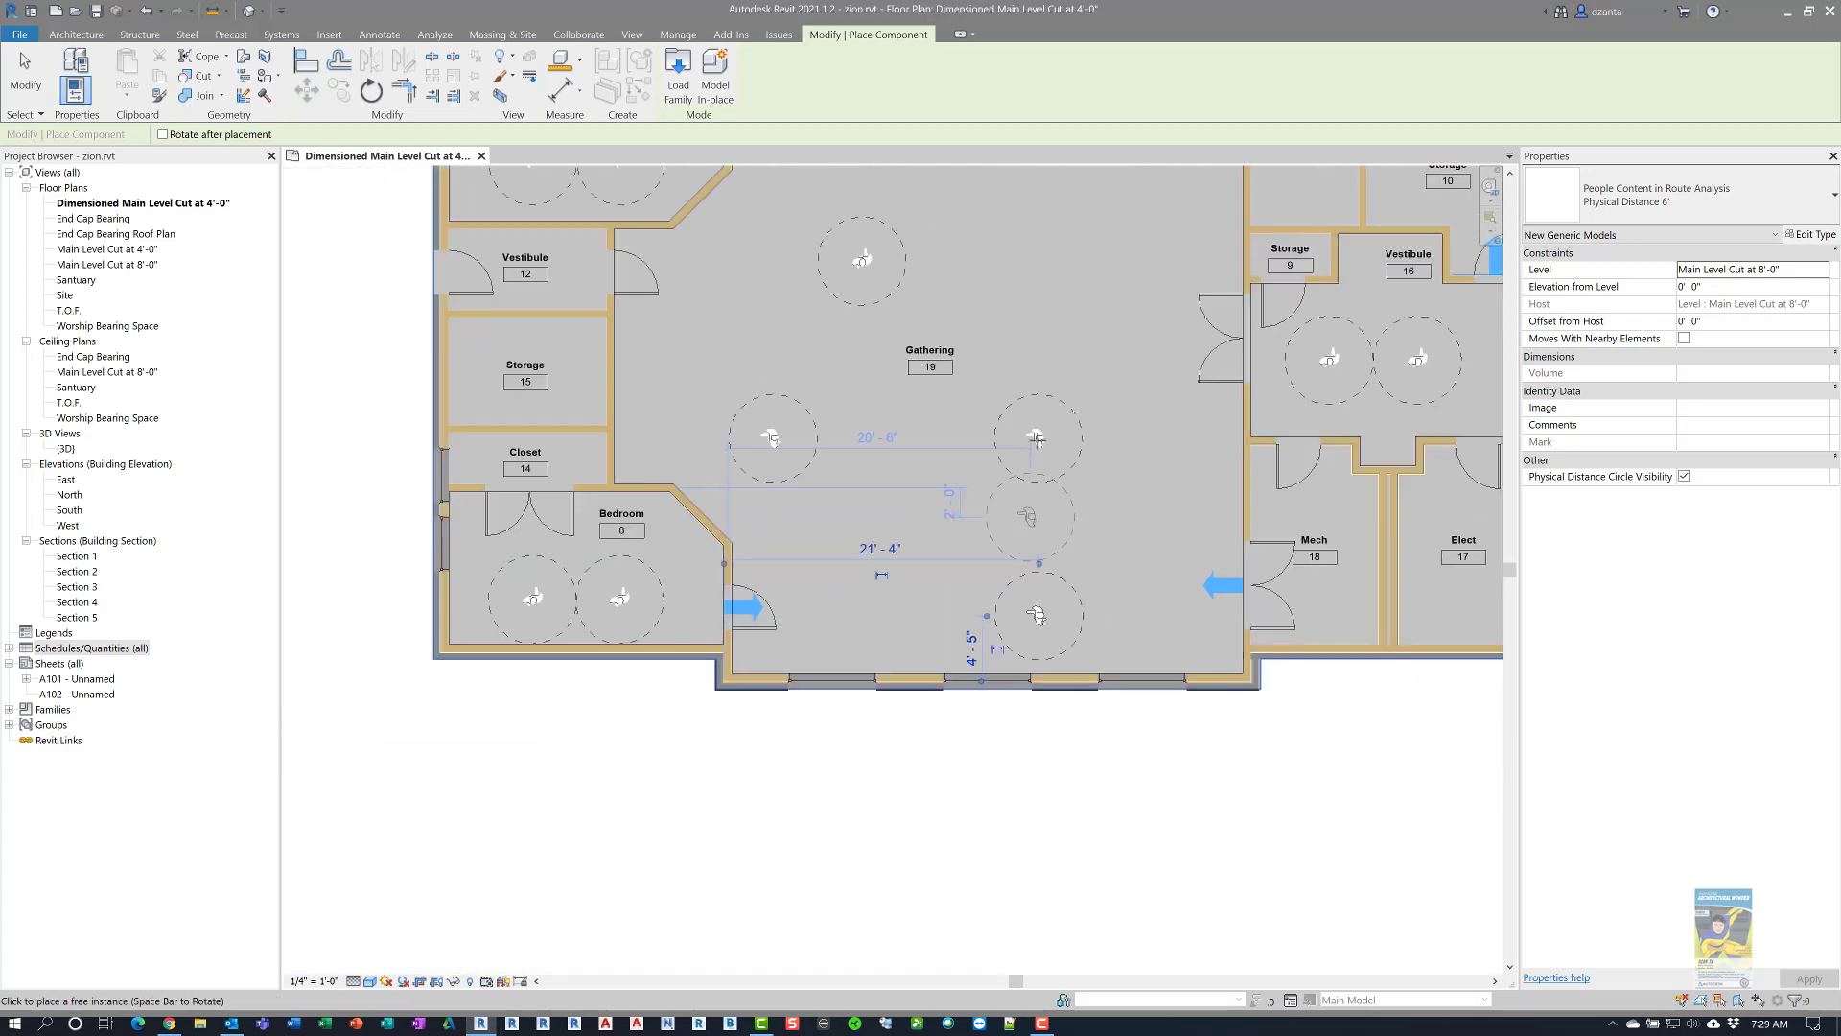
Place another west-facing 6' distance figure, centered in the second grid row below the Gathering room's north wall, just east of the entry arrow
middle_drag(1037, 436, 977, 521)
middle_drag(974, 297, 938, 505)
scroll(951, 384, up, 2)
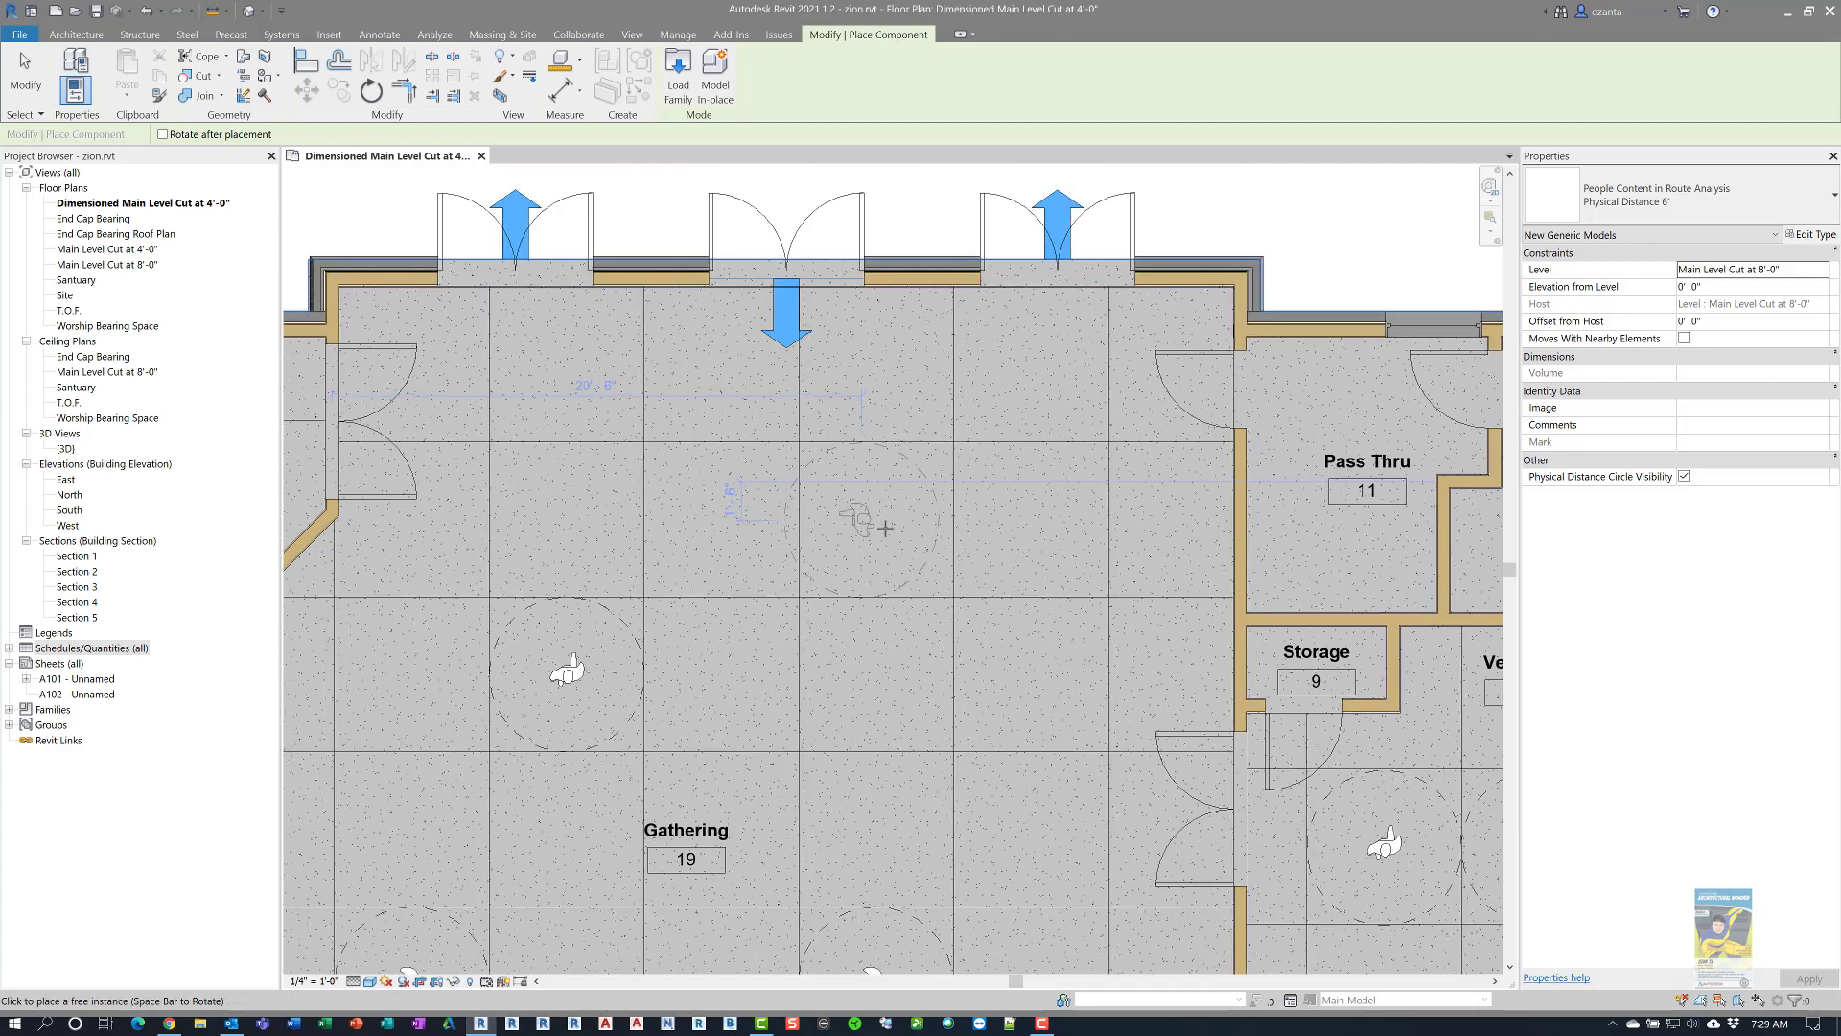
scroll(885, 529, up, 3)
scroll(885, 529, up, 2)
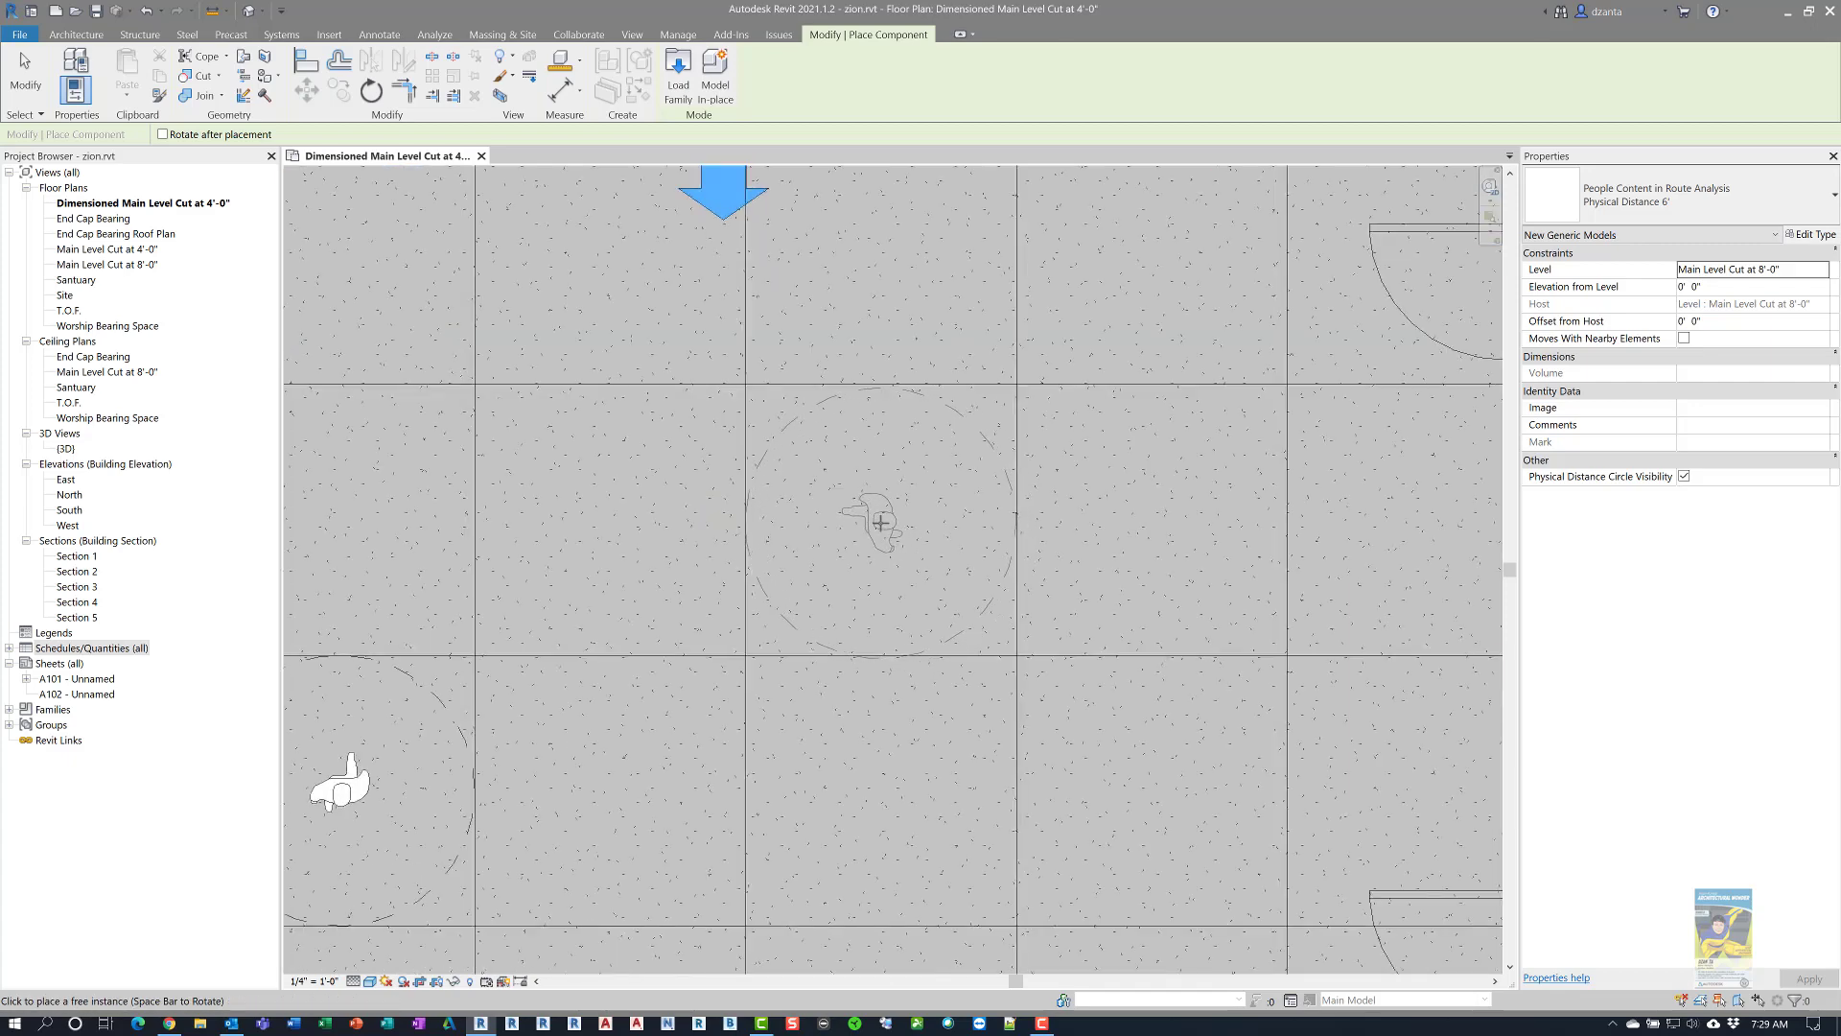
Place a west-facing figure in the grid cell just inside the Gathering room's northwest exit doors, finishing people placement
scroll(863, 518, down, 5)
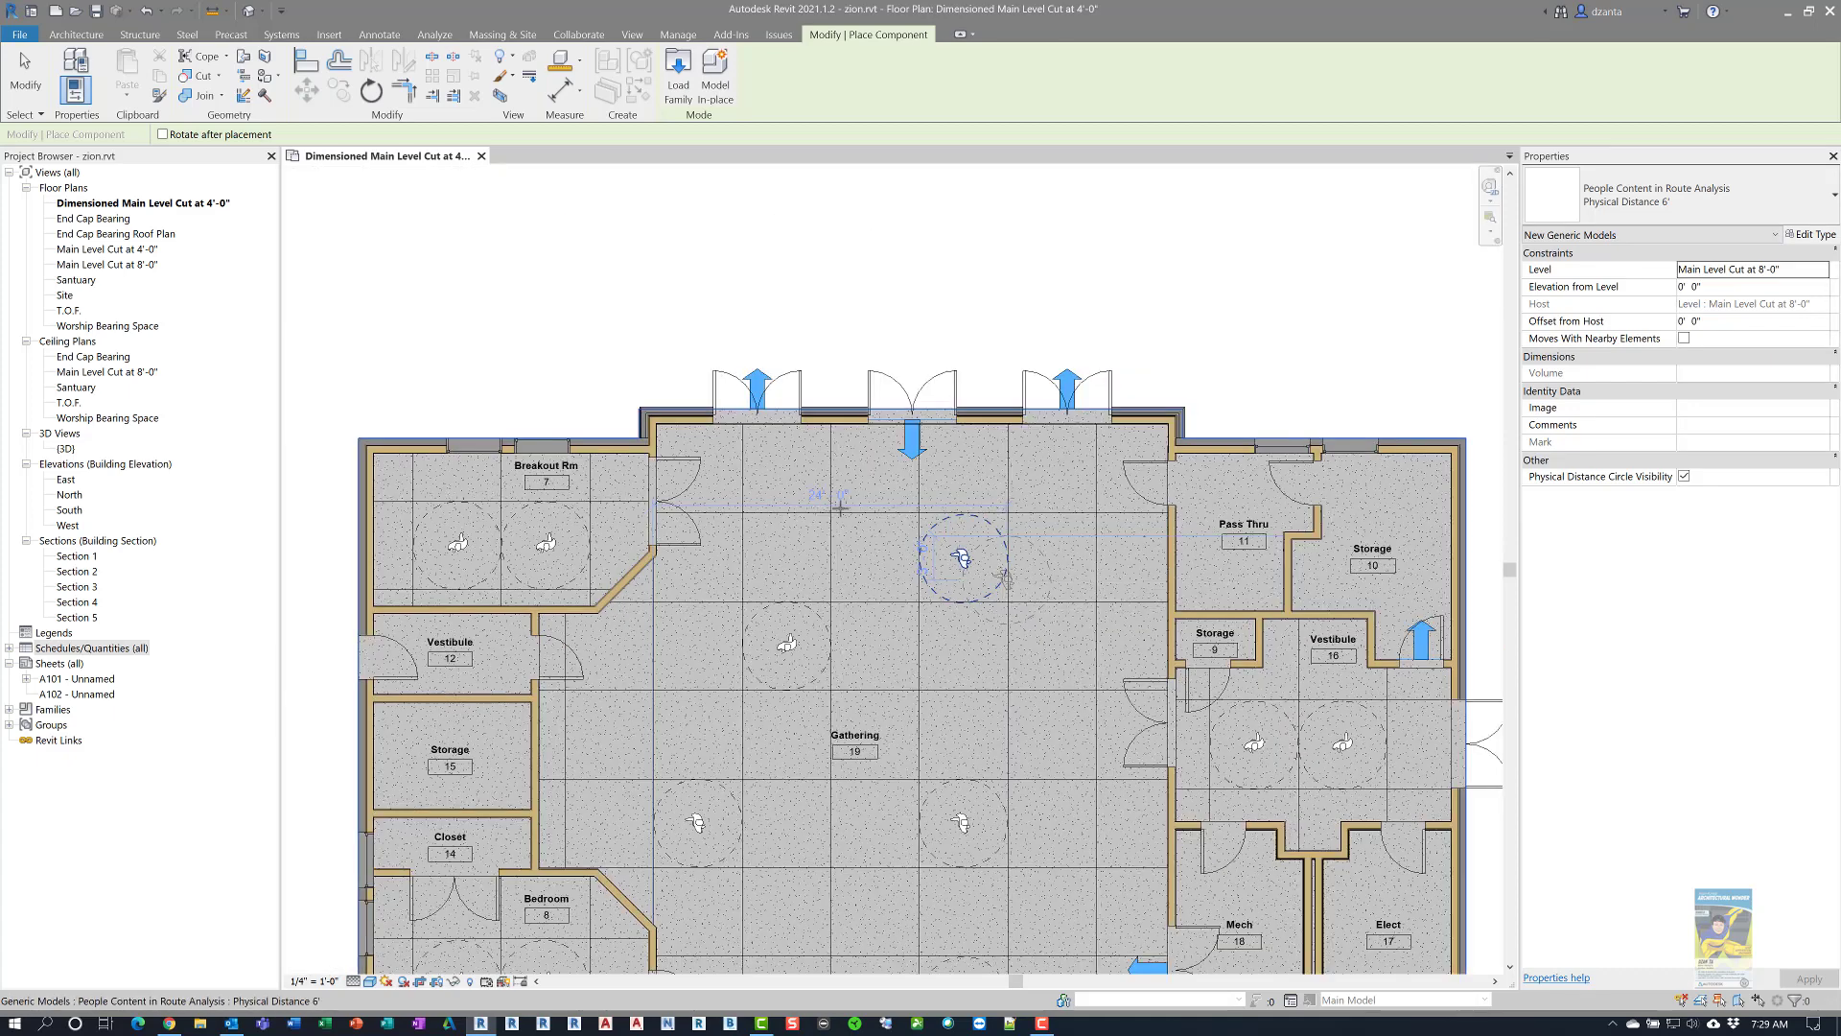
scroll(839, 505, up, 5)
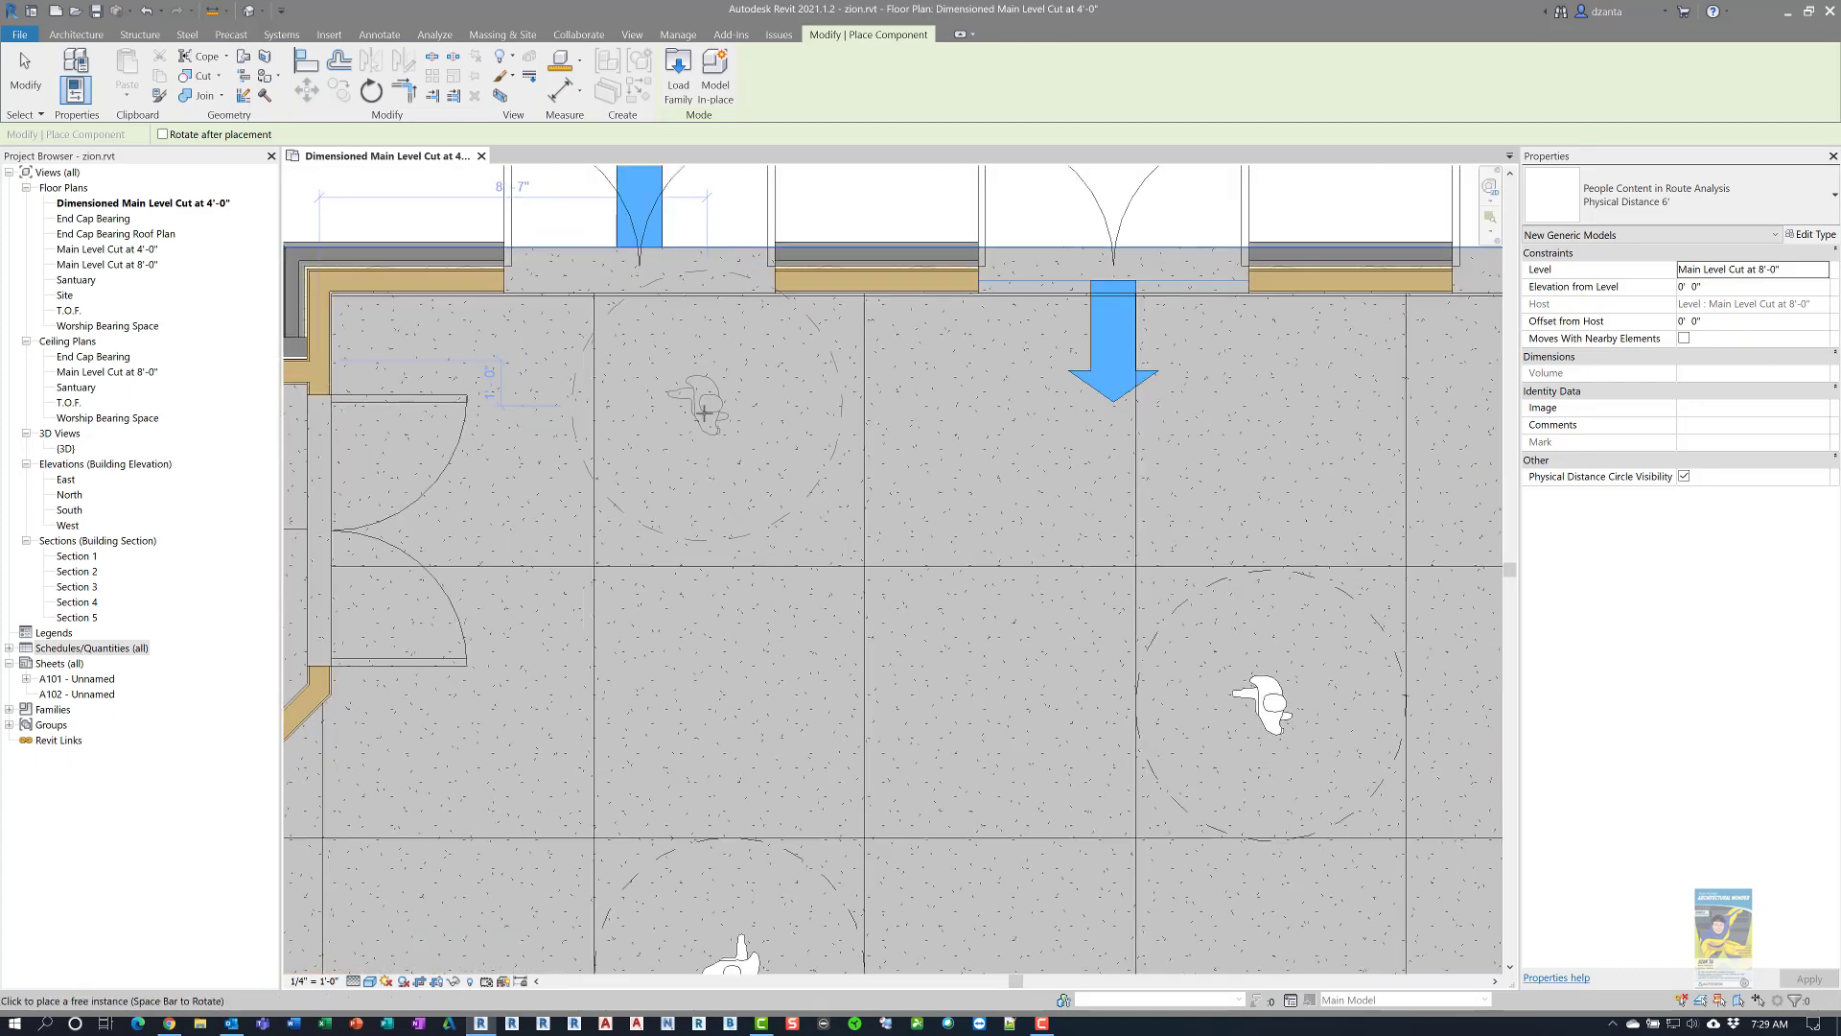
scroll(714, 424, up, 2)
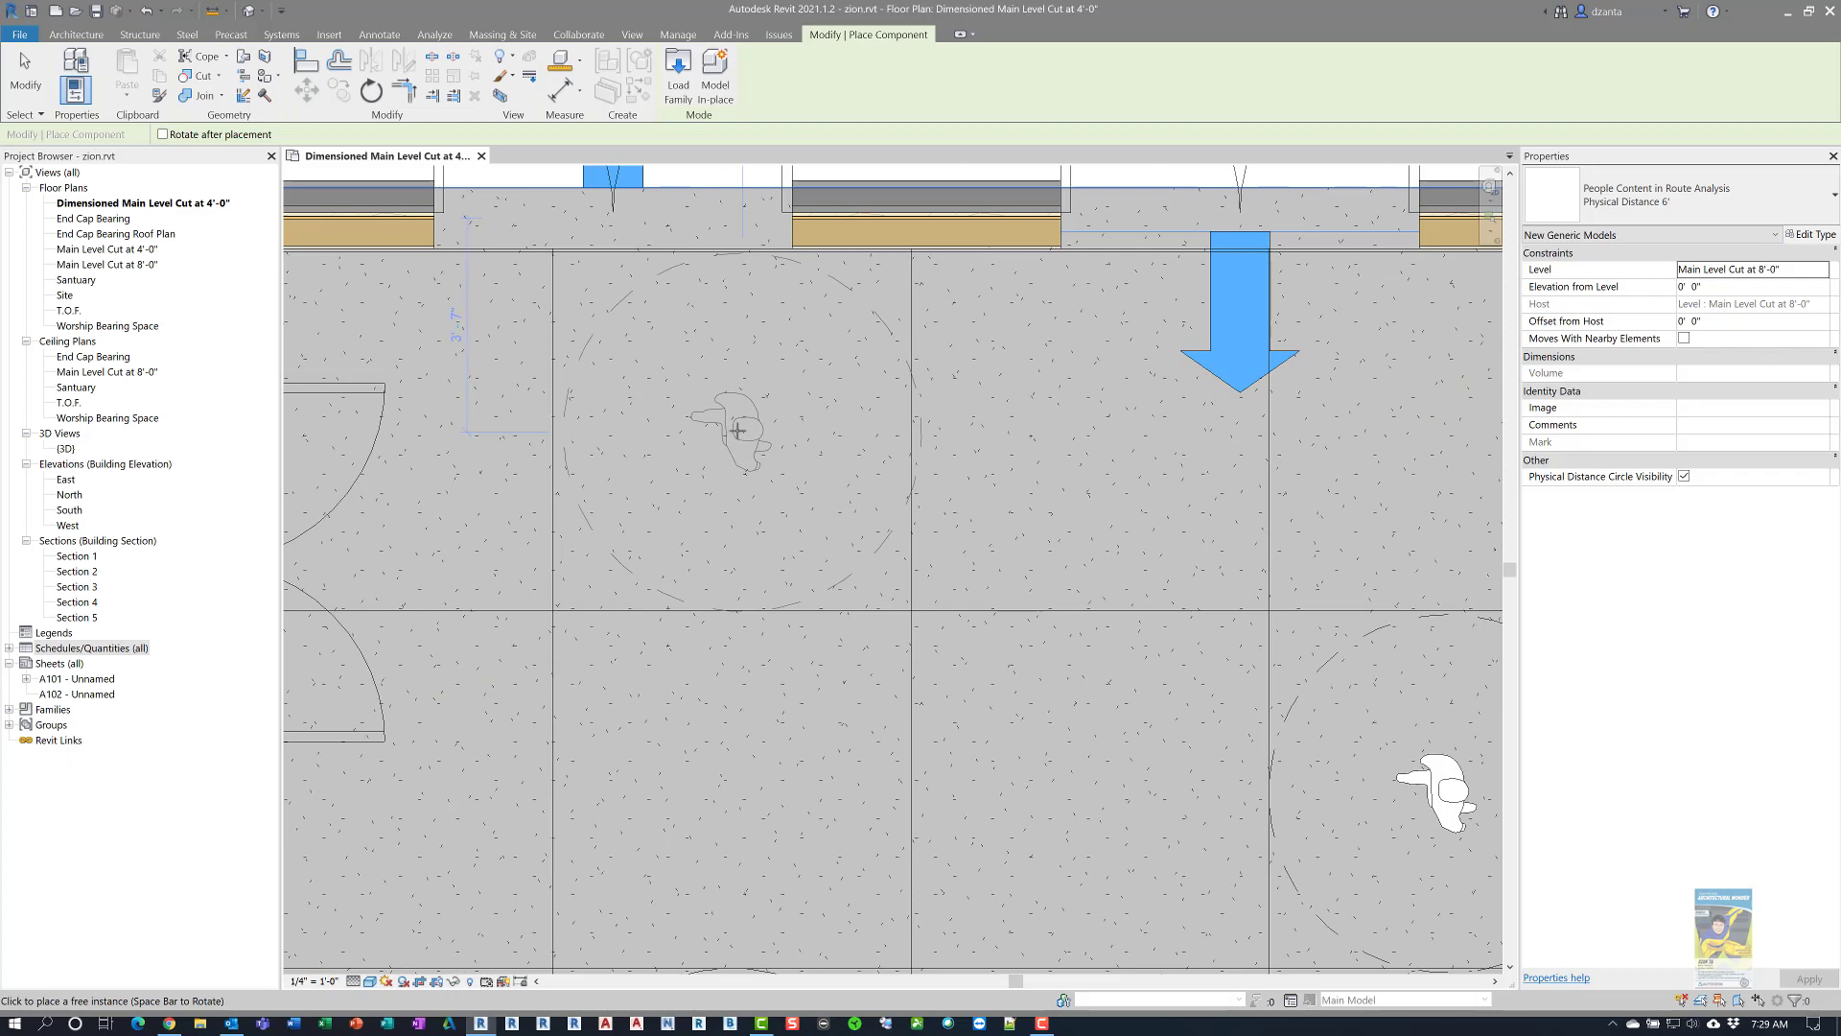
click(736, 431)
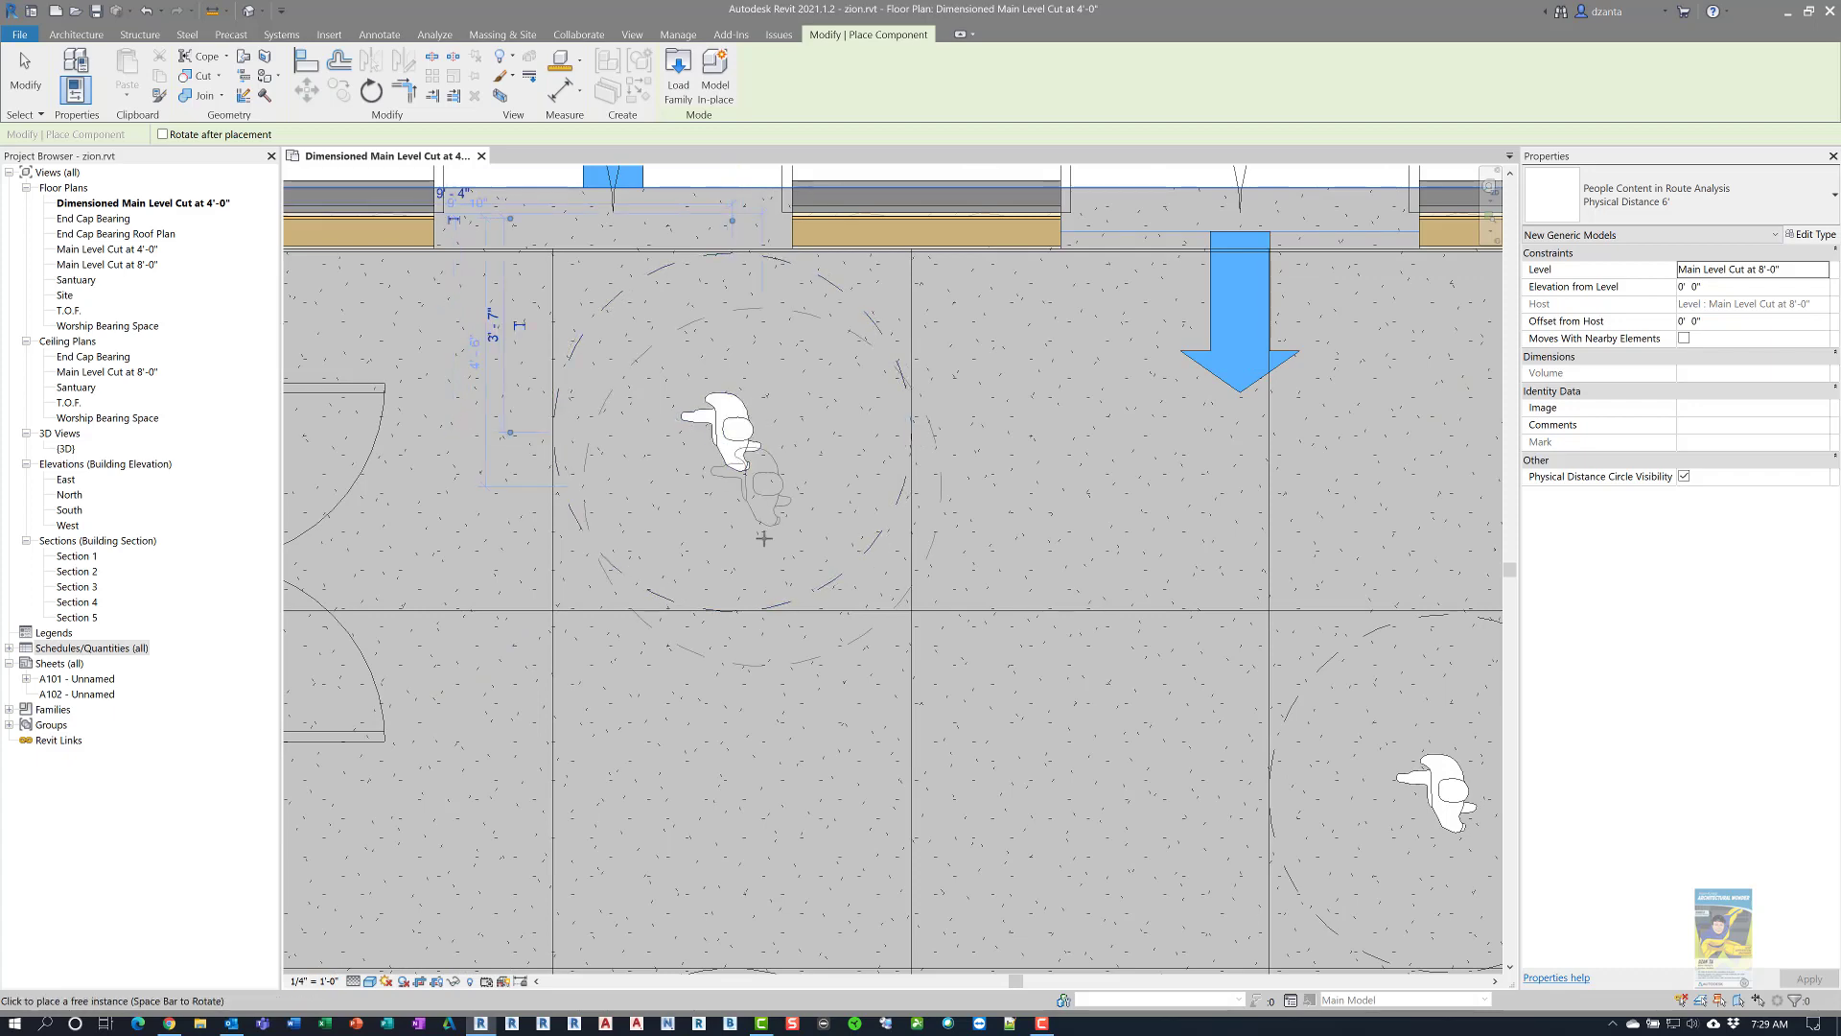
key(Escape)
key(Escape)
scroll(830, 497, down, 2)
scroll(835, 497, down, 5)
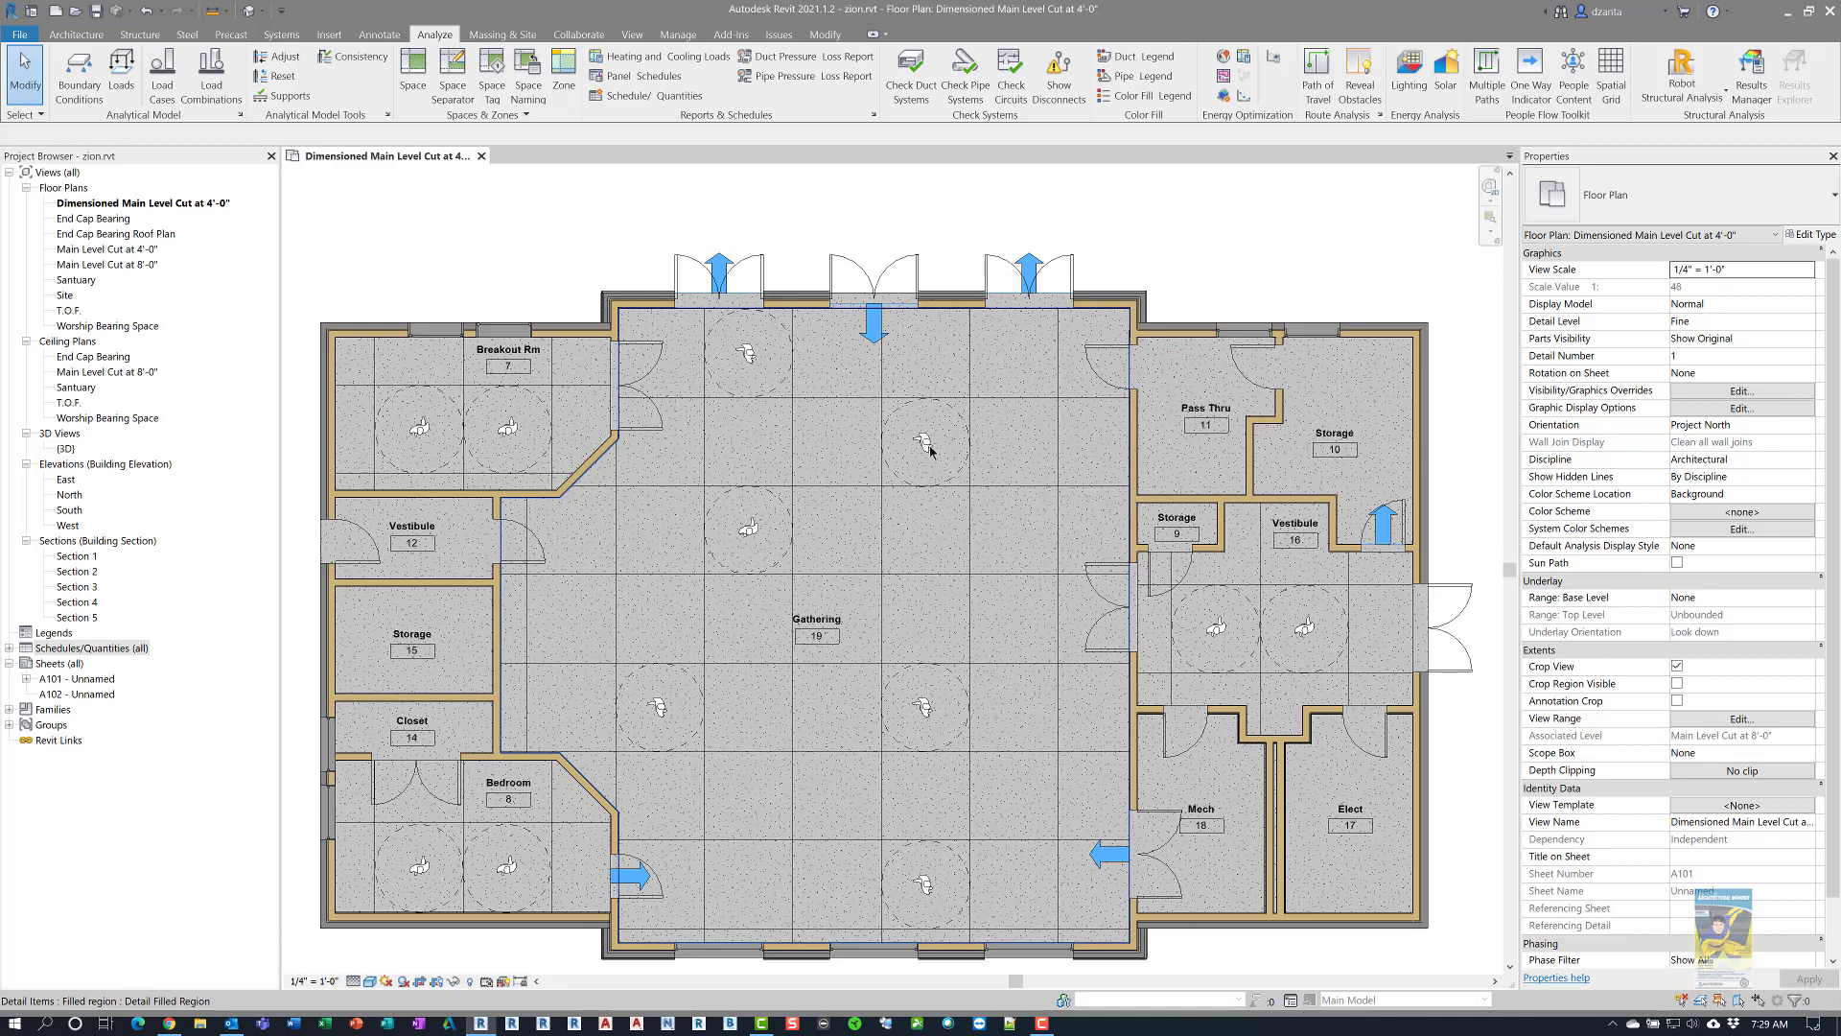
Create a similar 6' distance figure facing north in the grid cell directly east of the figure southeast of the entry arrow
scroll(963, 444, up, 3)
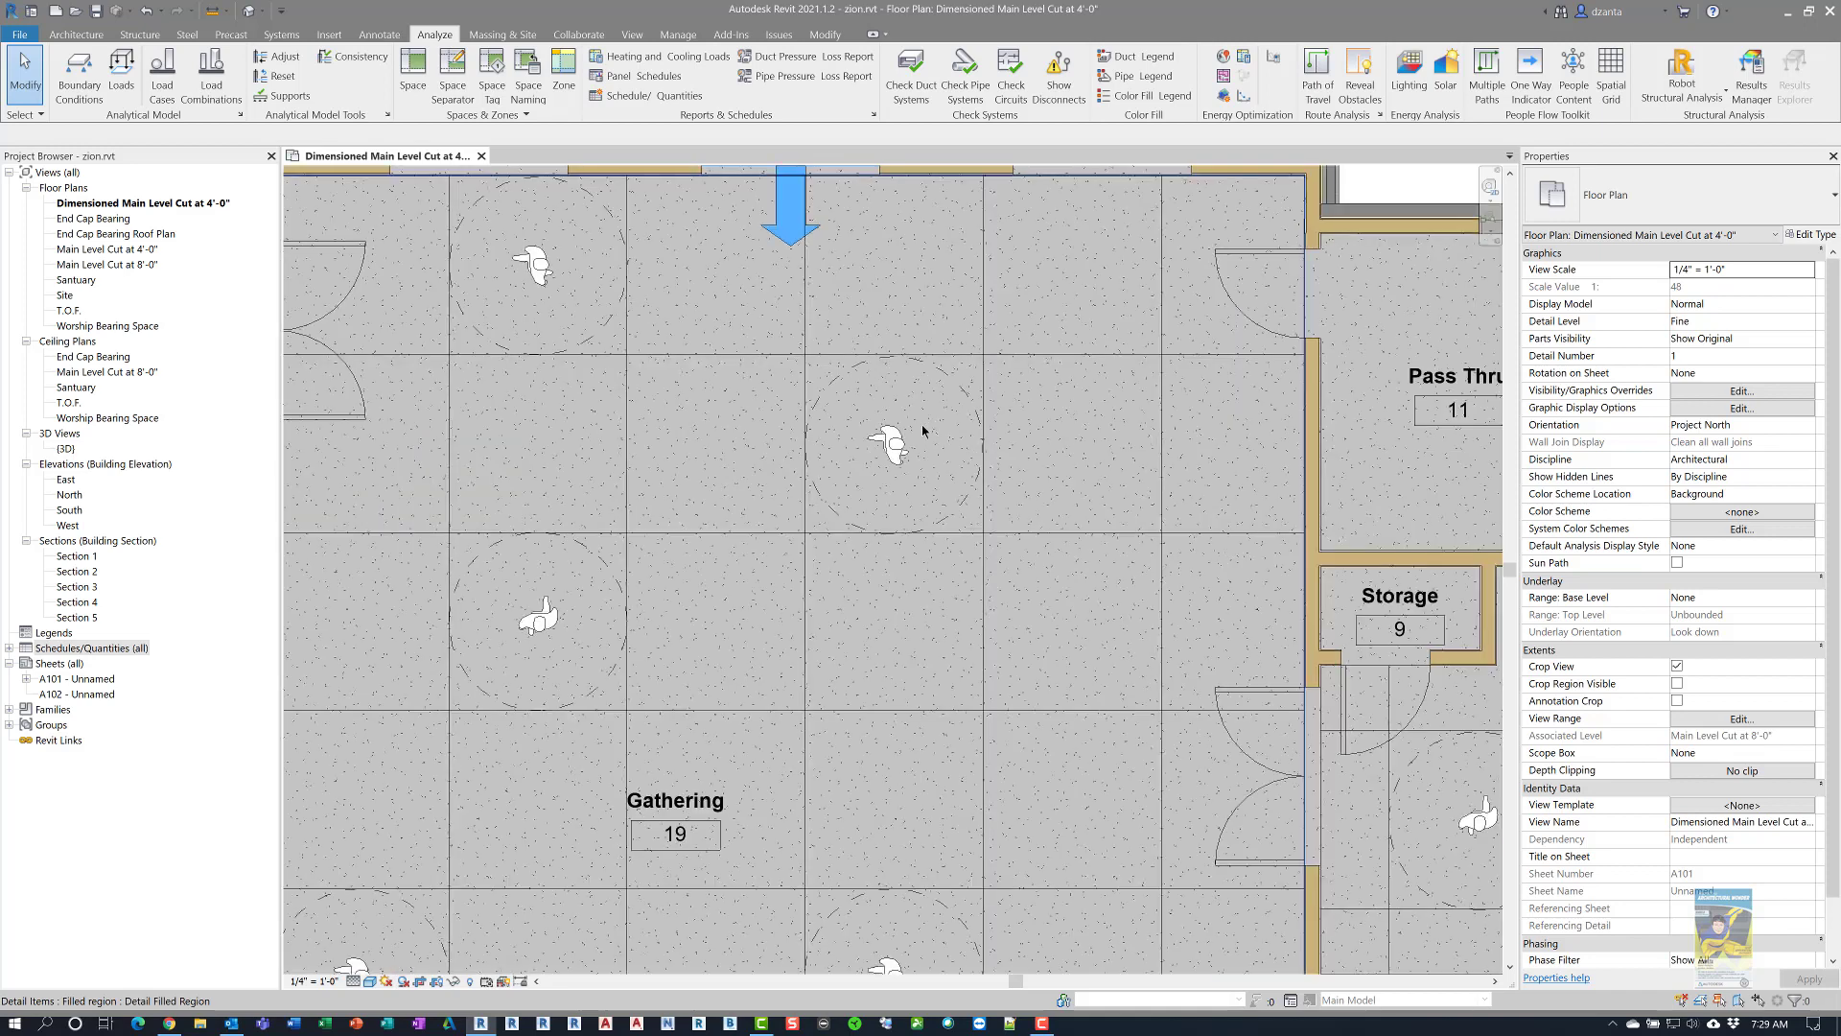
click(901, 448)
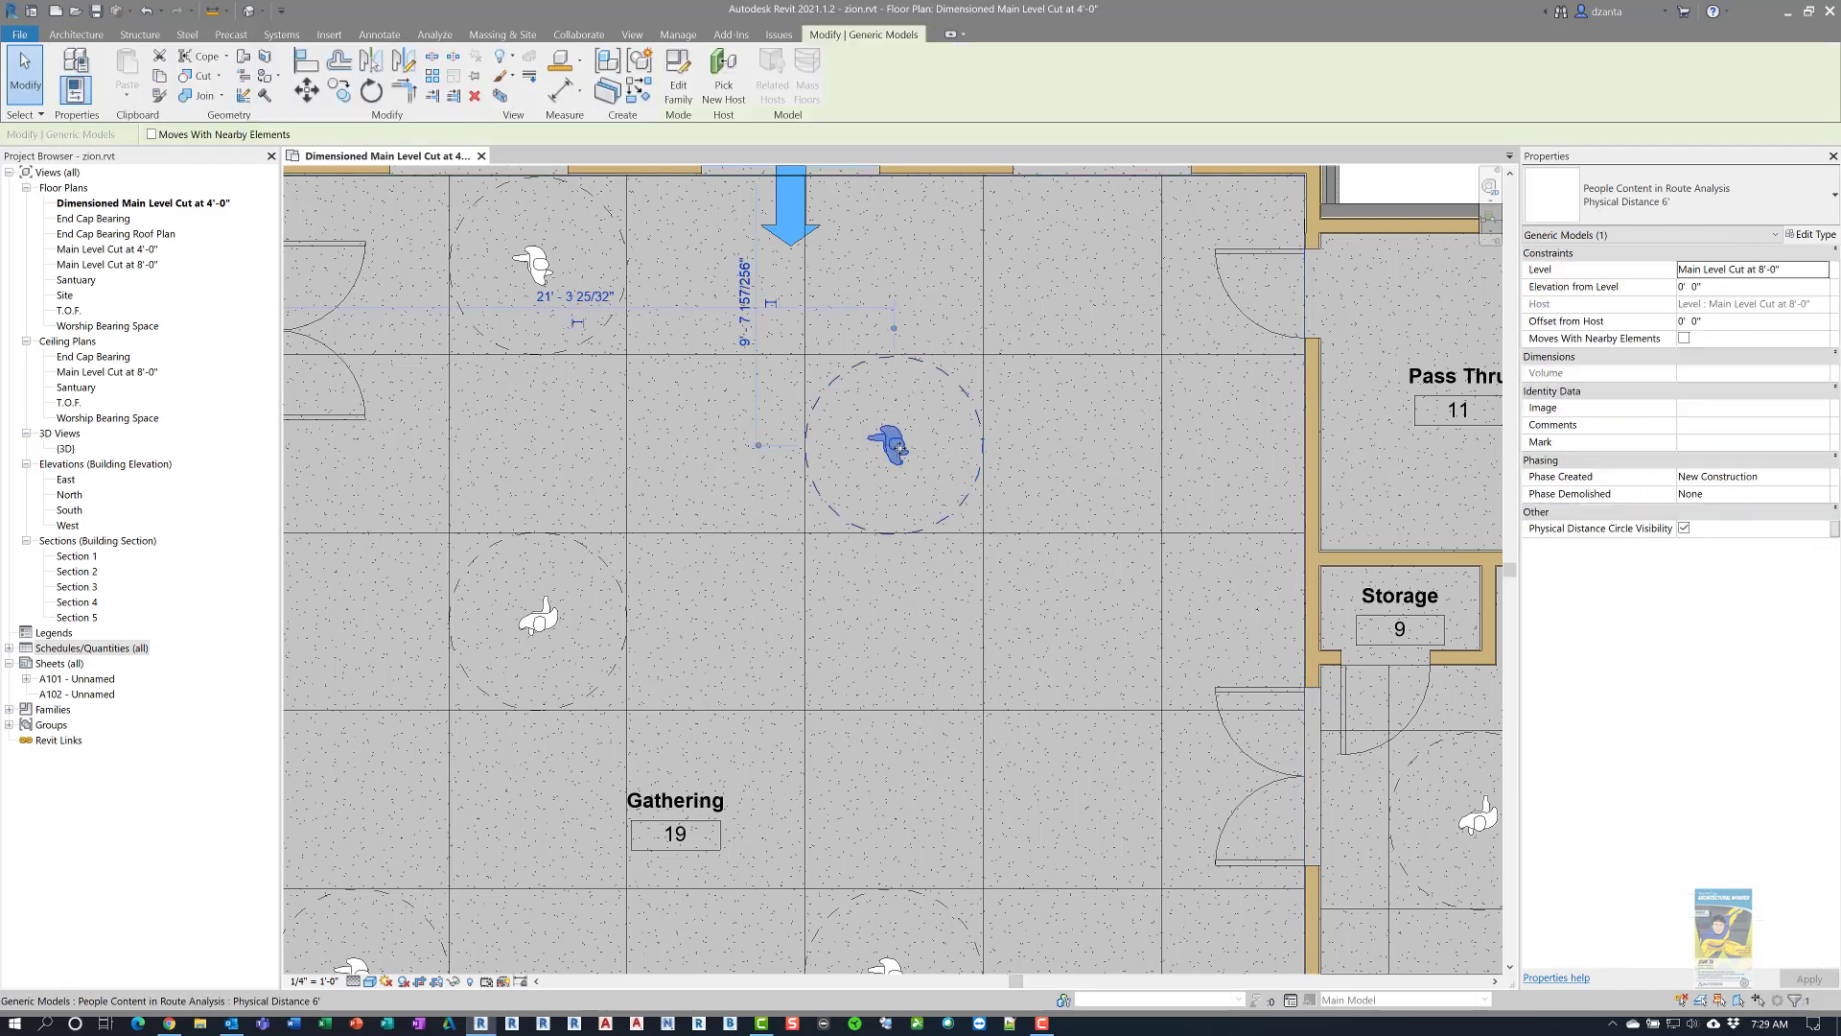
key(c)
key(s)
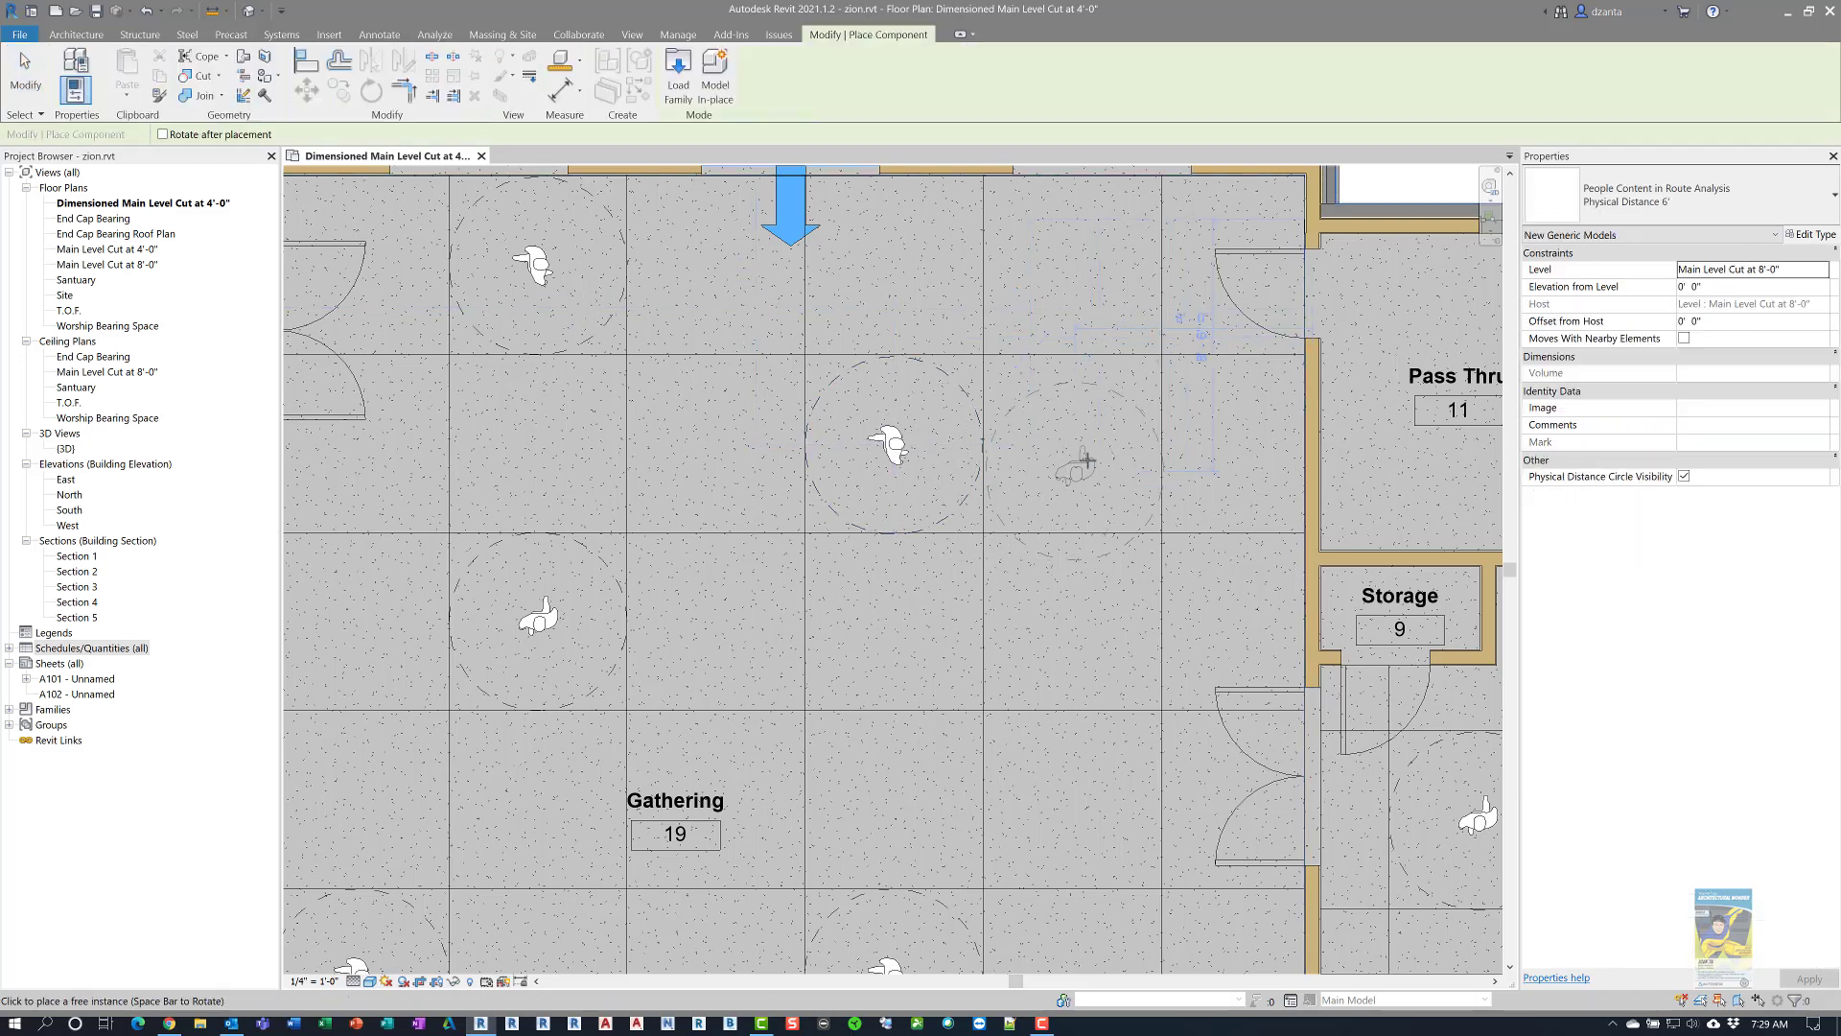
scroll(1087, 460, up, 1)
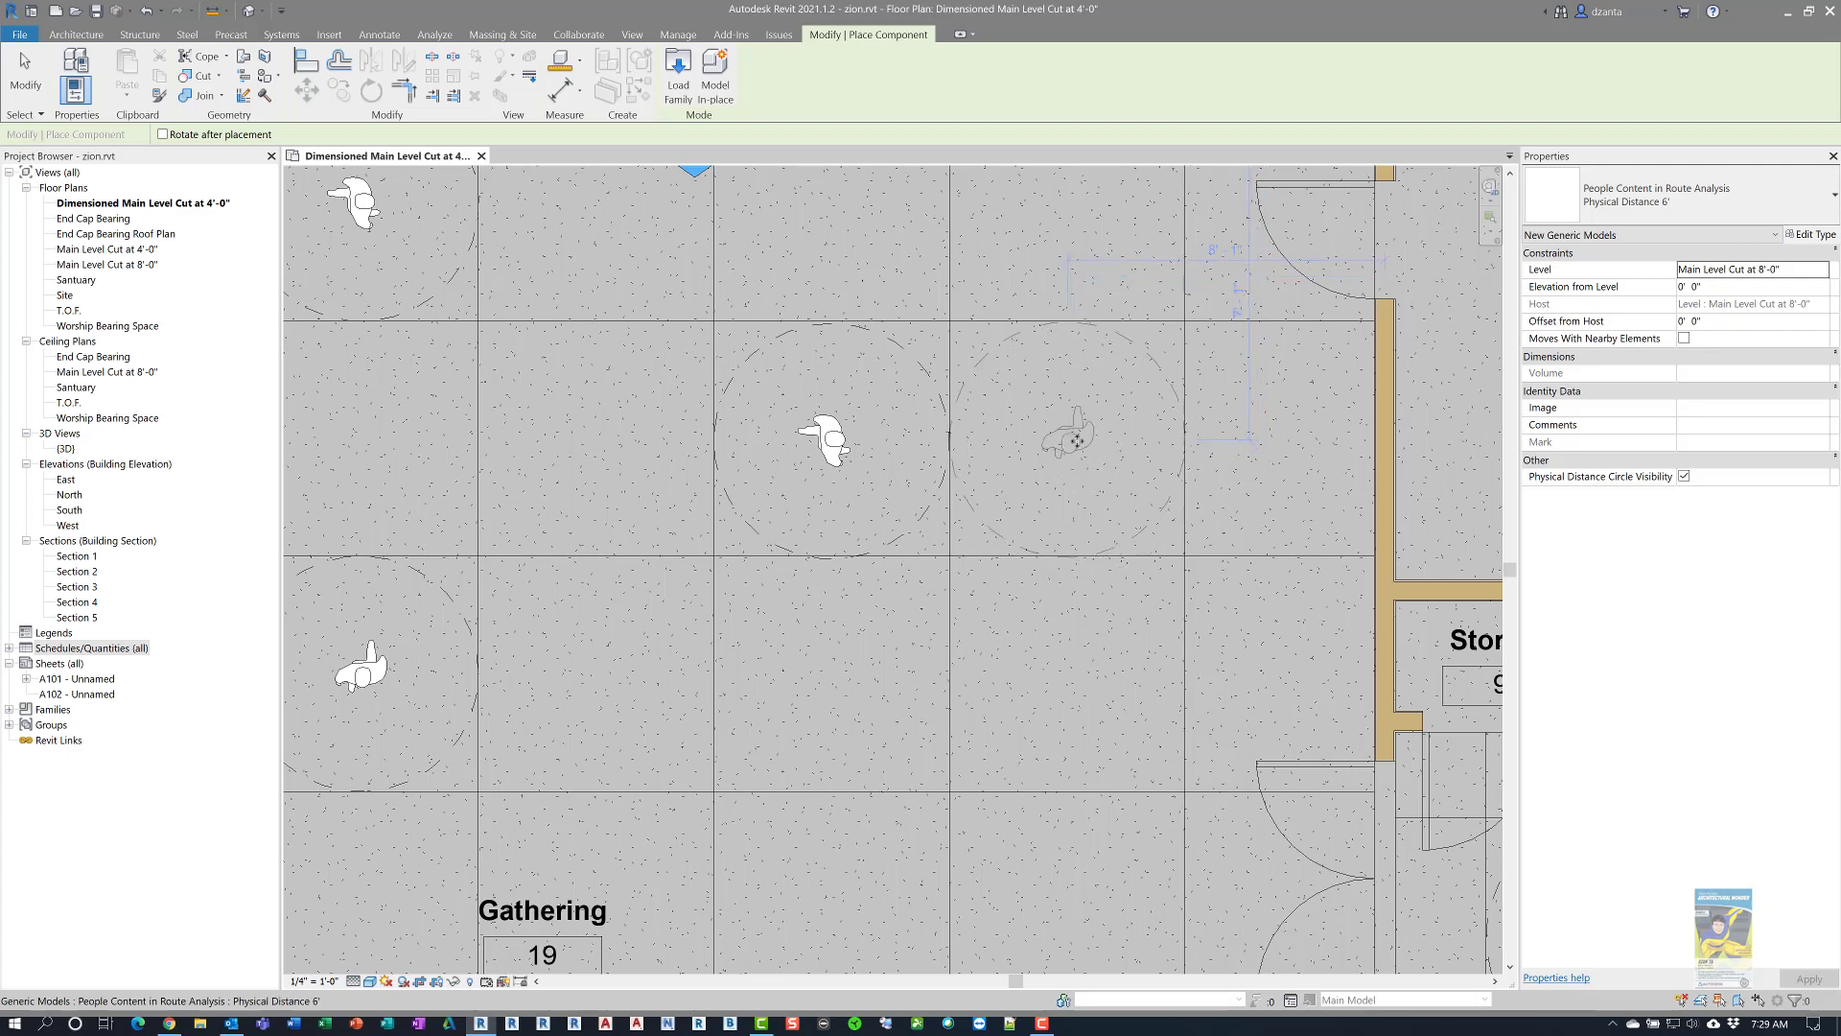
click(1069, 441)
key(Escape)
scroll(1074, 489, down, 2)
scroll(1045, 540, down, 2)
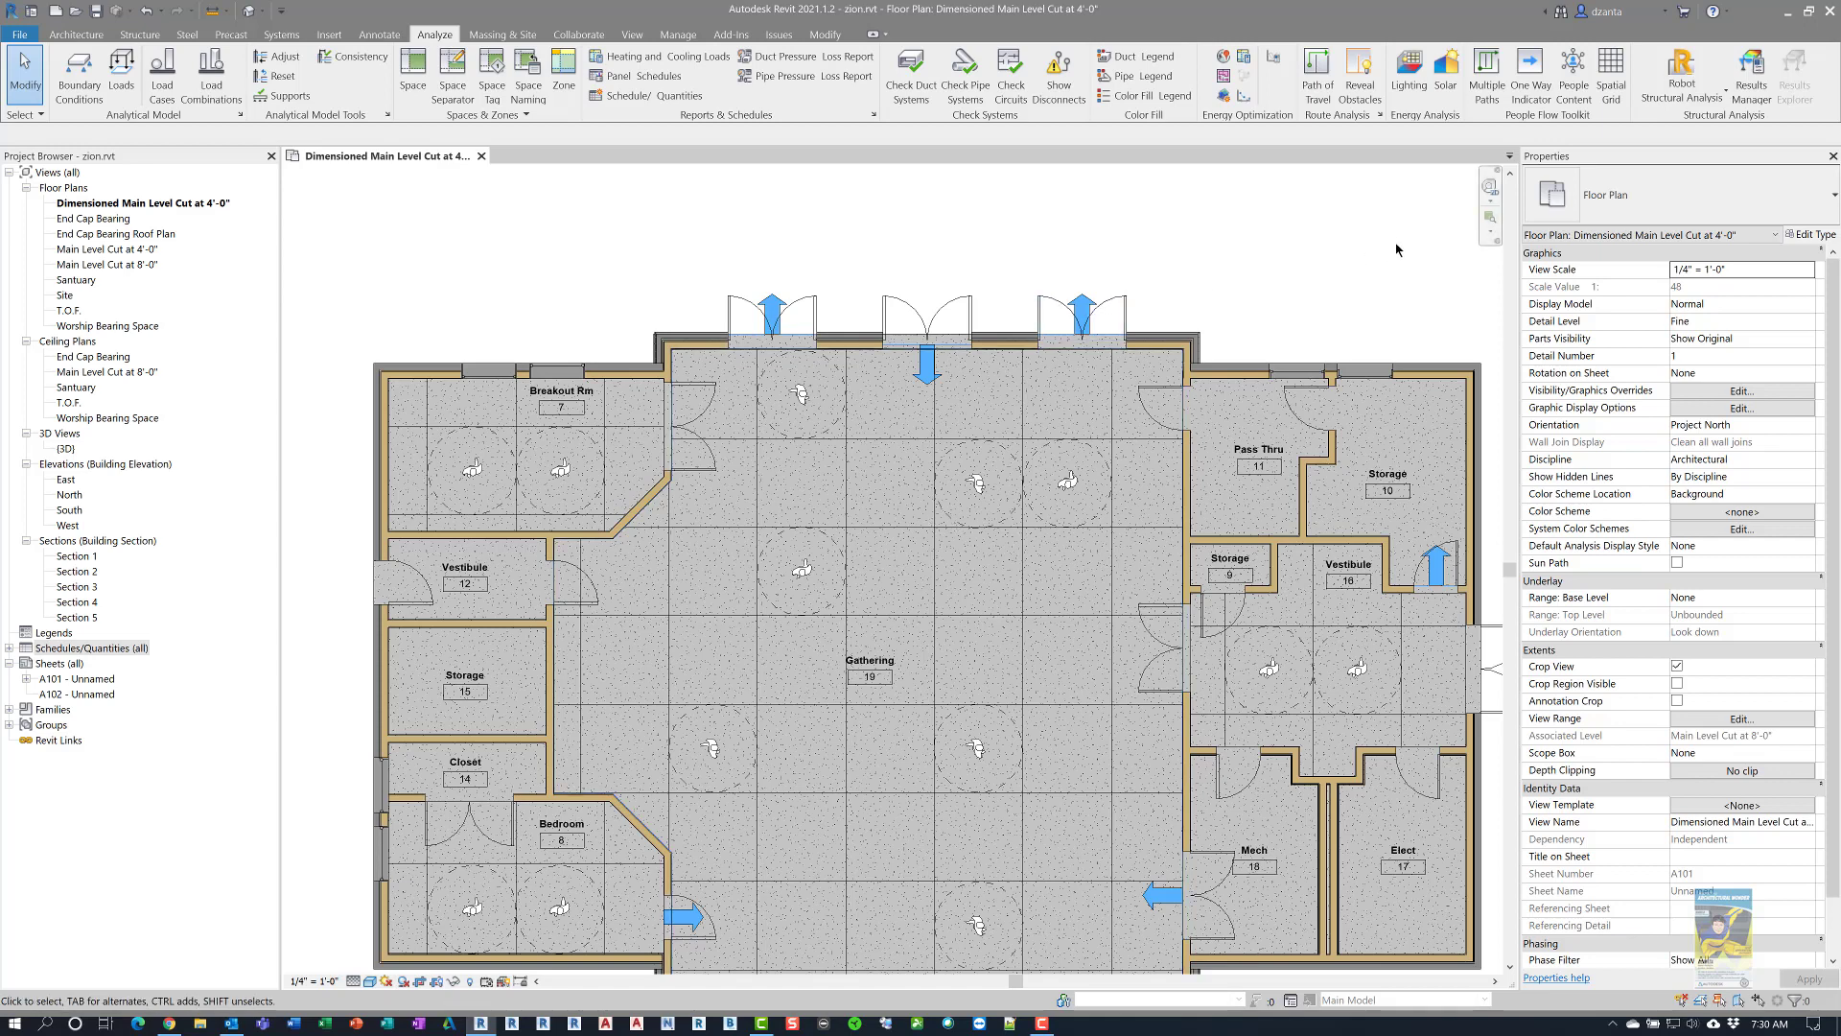
Generate multiple paths with a 6' 0" minimum separation from the Gathering room side of Bedroom 8's door to the northeast exit doors
click(1487, 90)
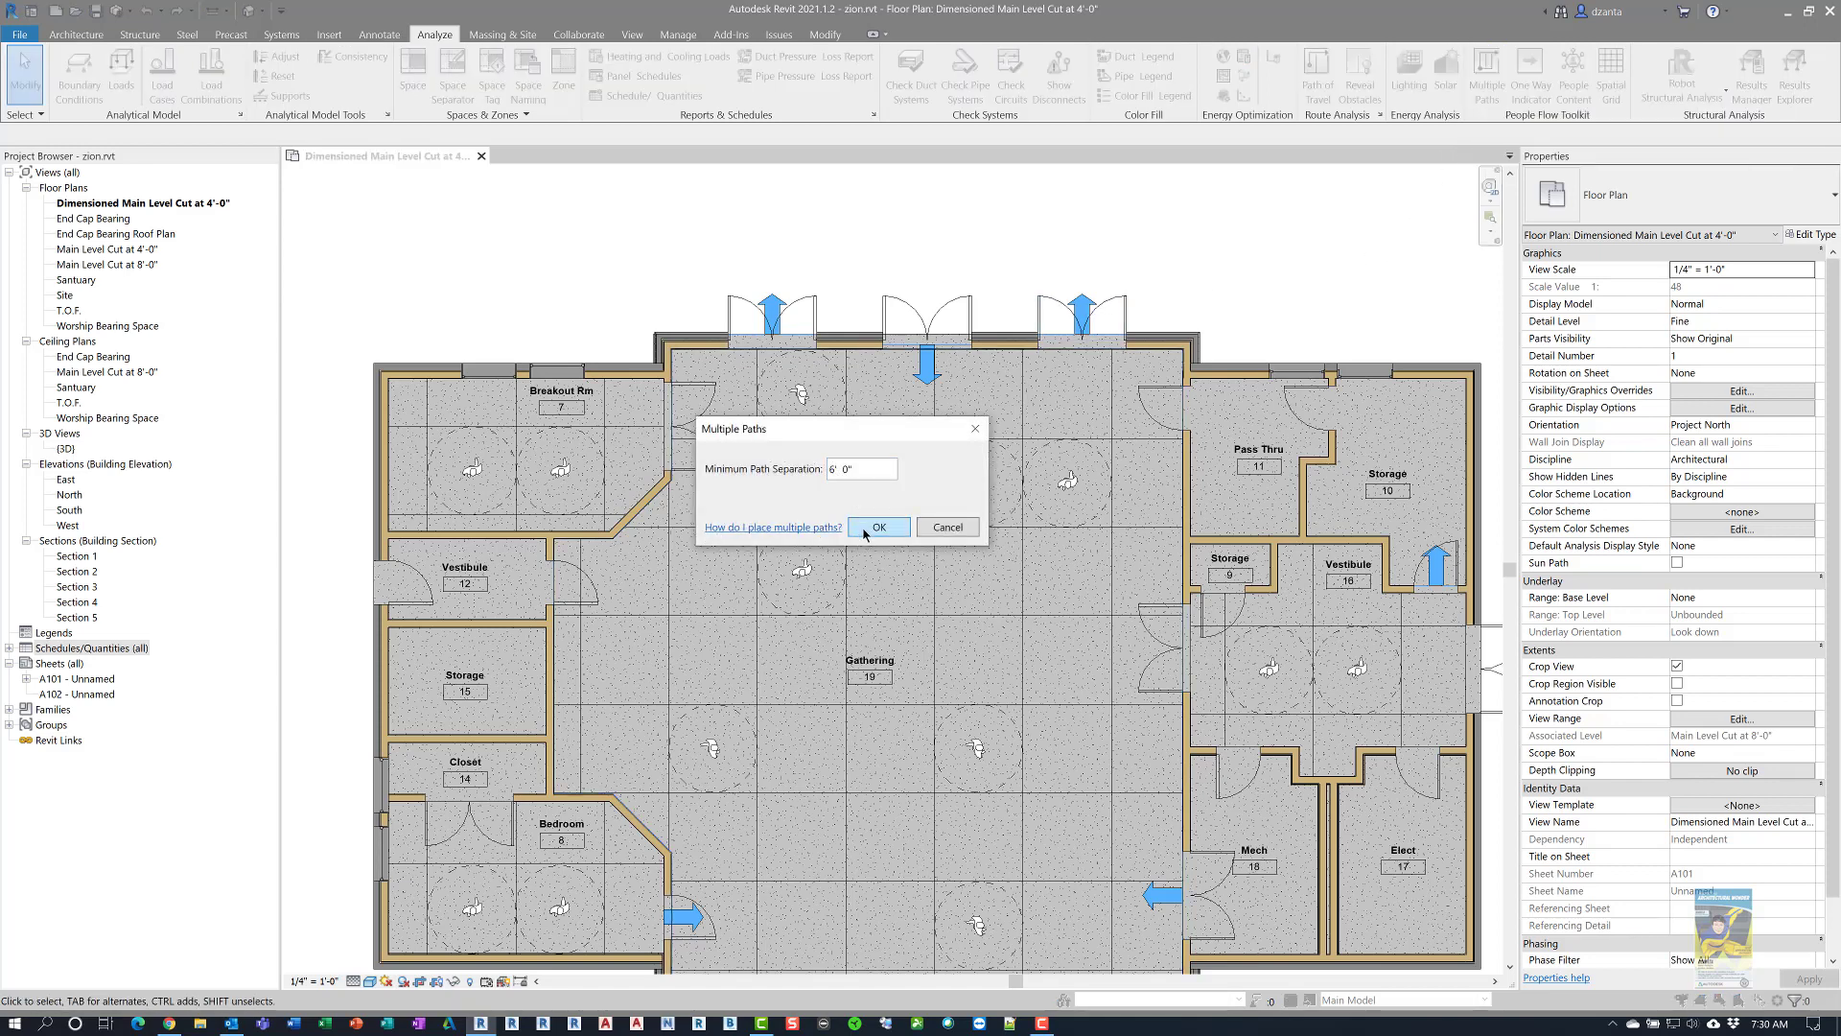
click(878, 527)
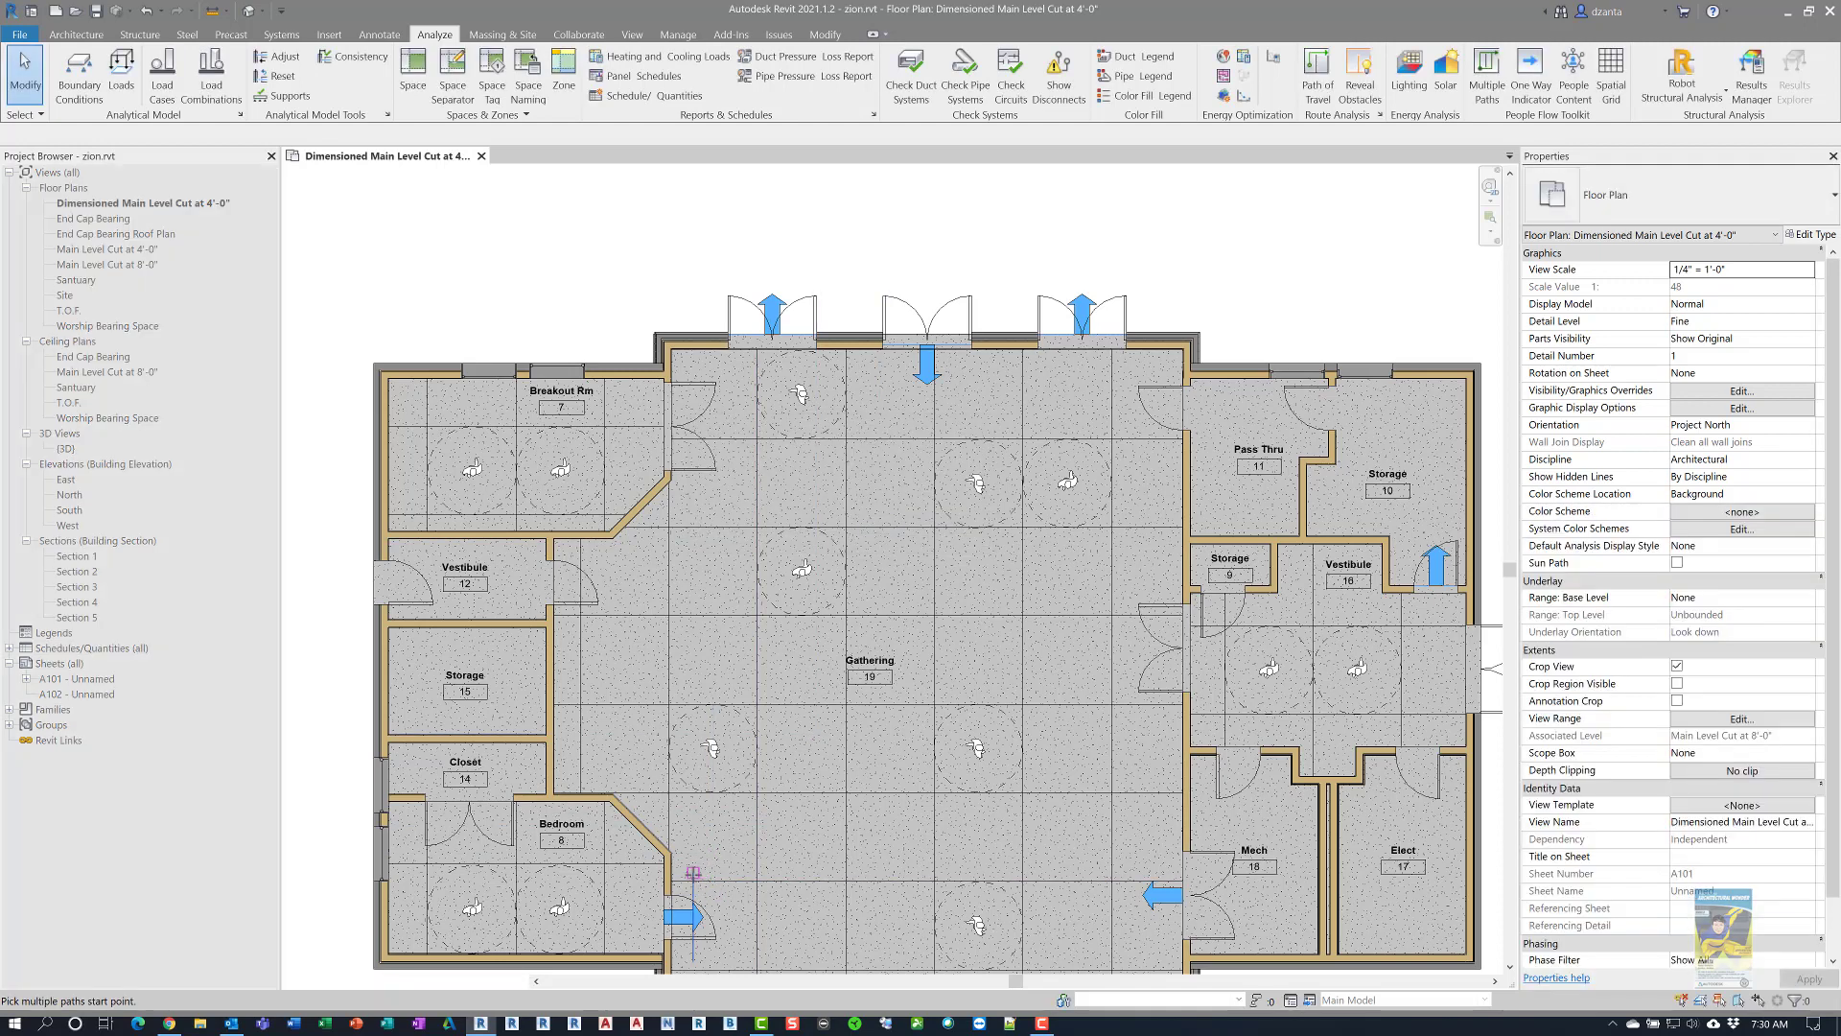
click(856, 688)
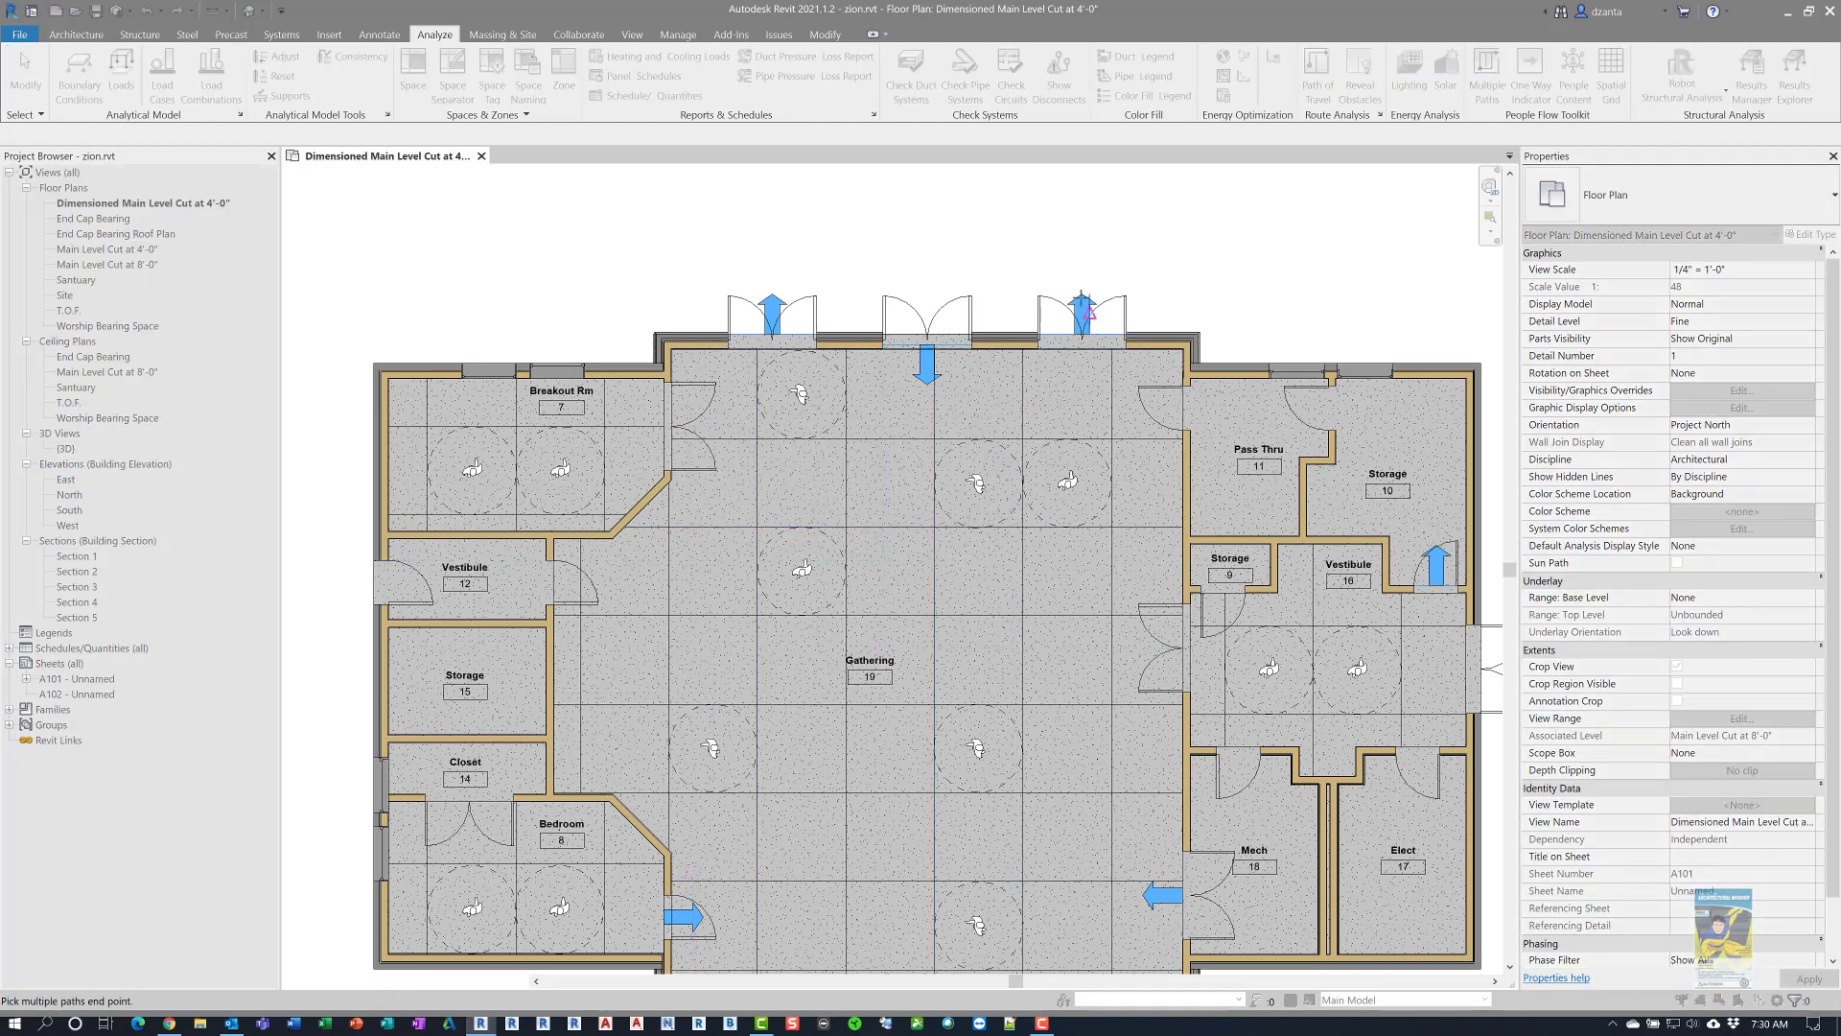
click(1083, 294)
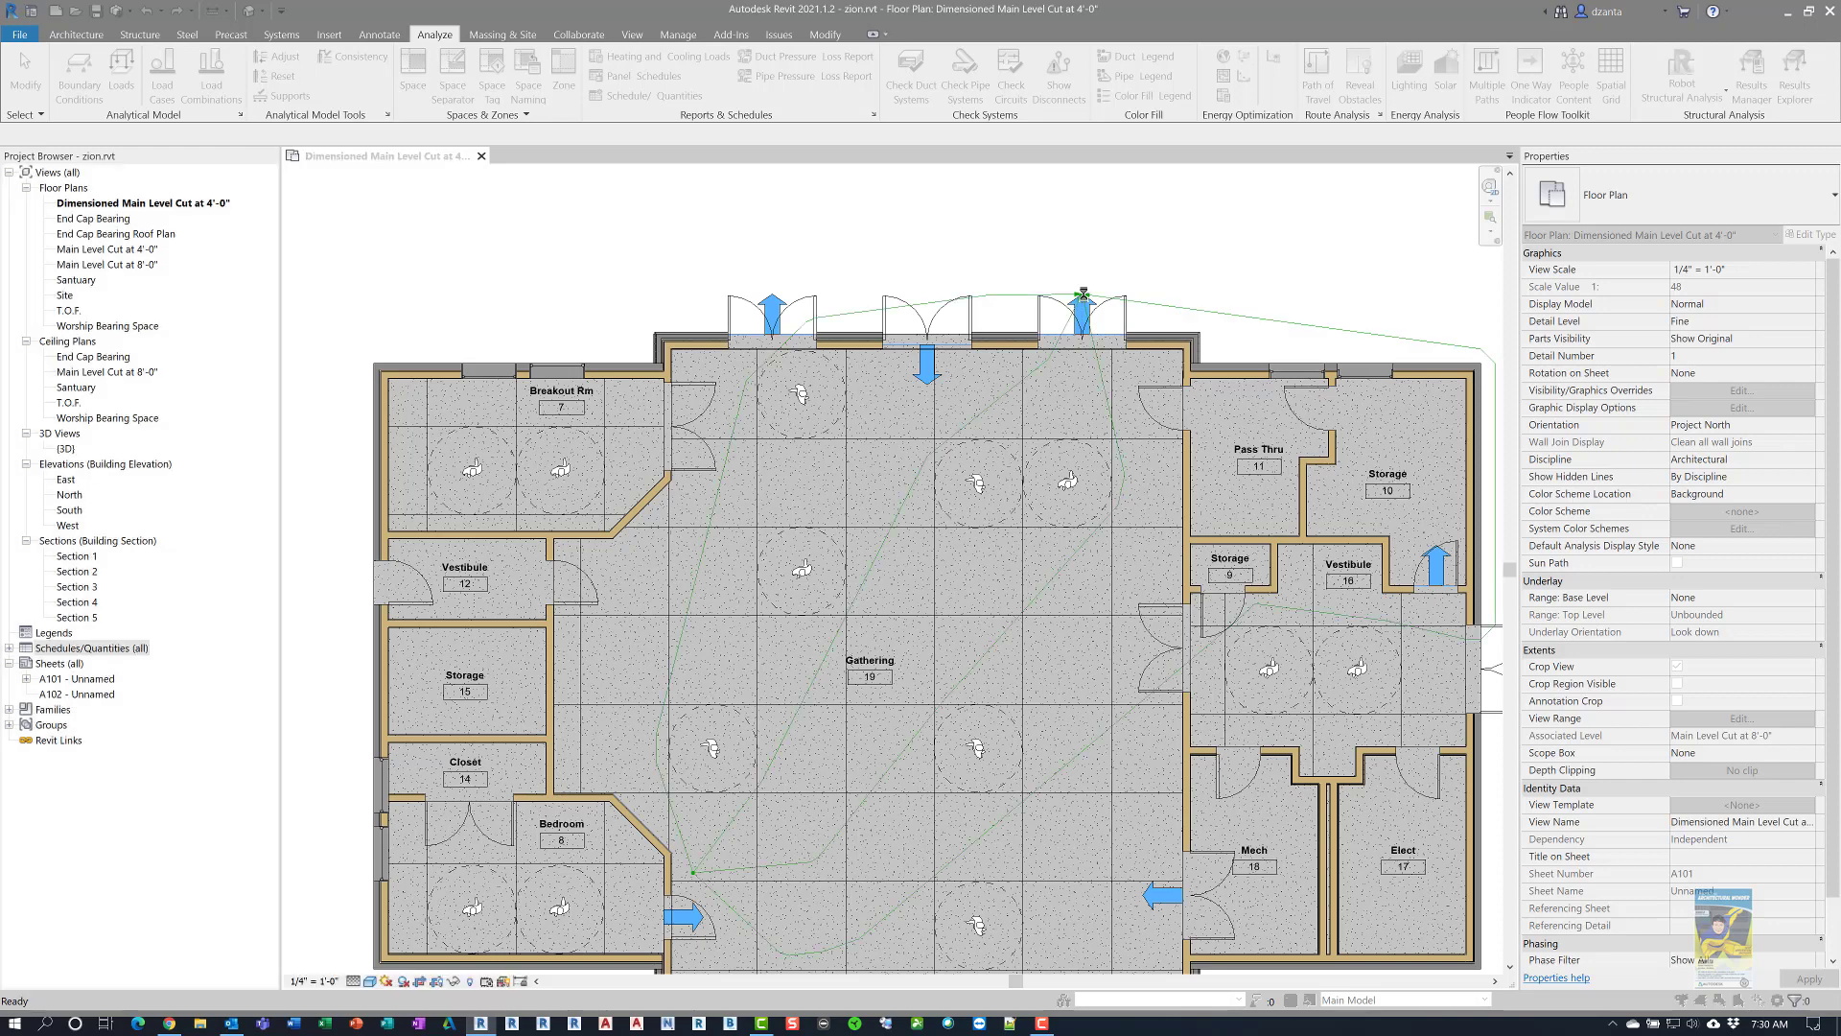
click(1022, 525)
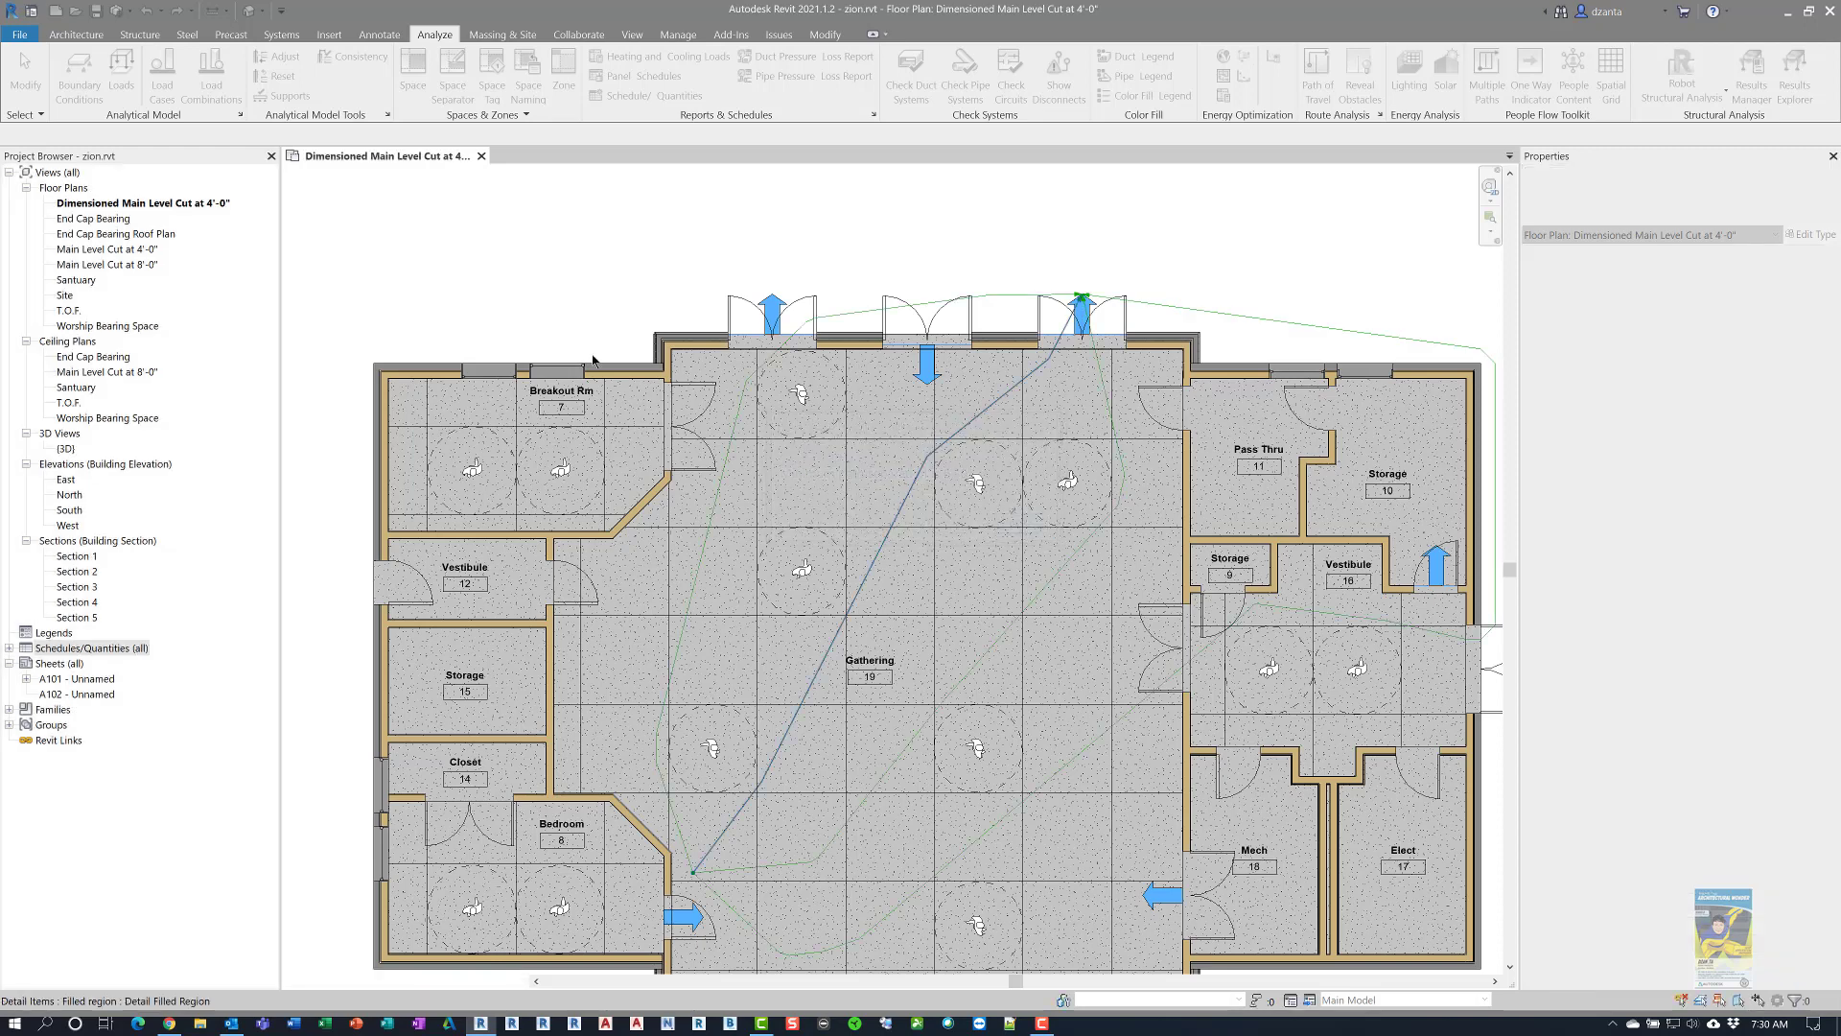
click(28, 76)
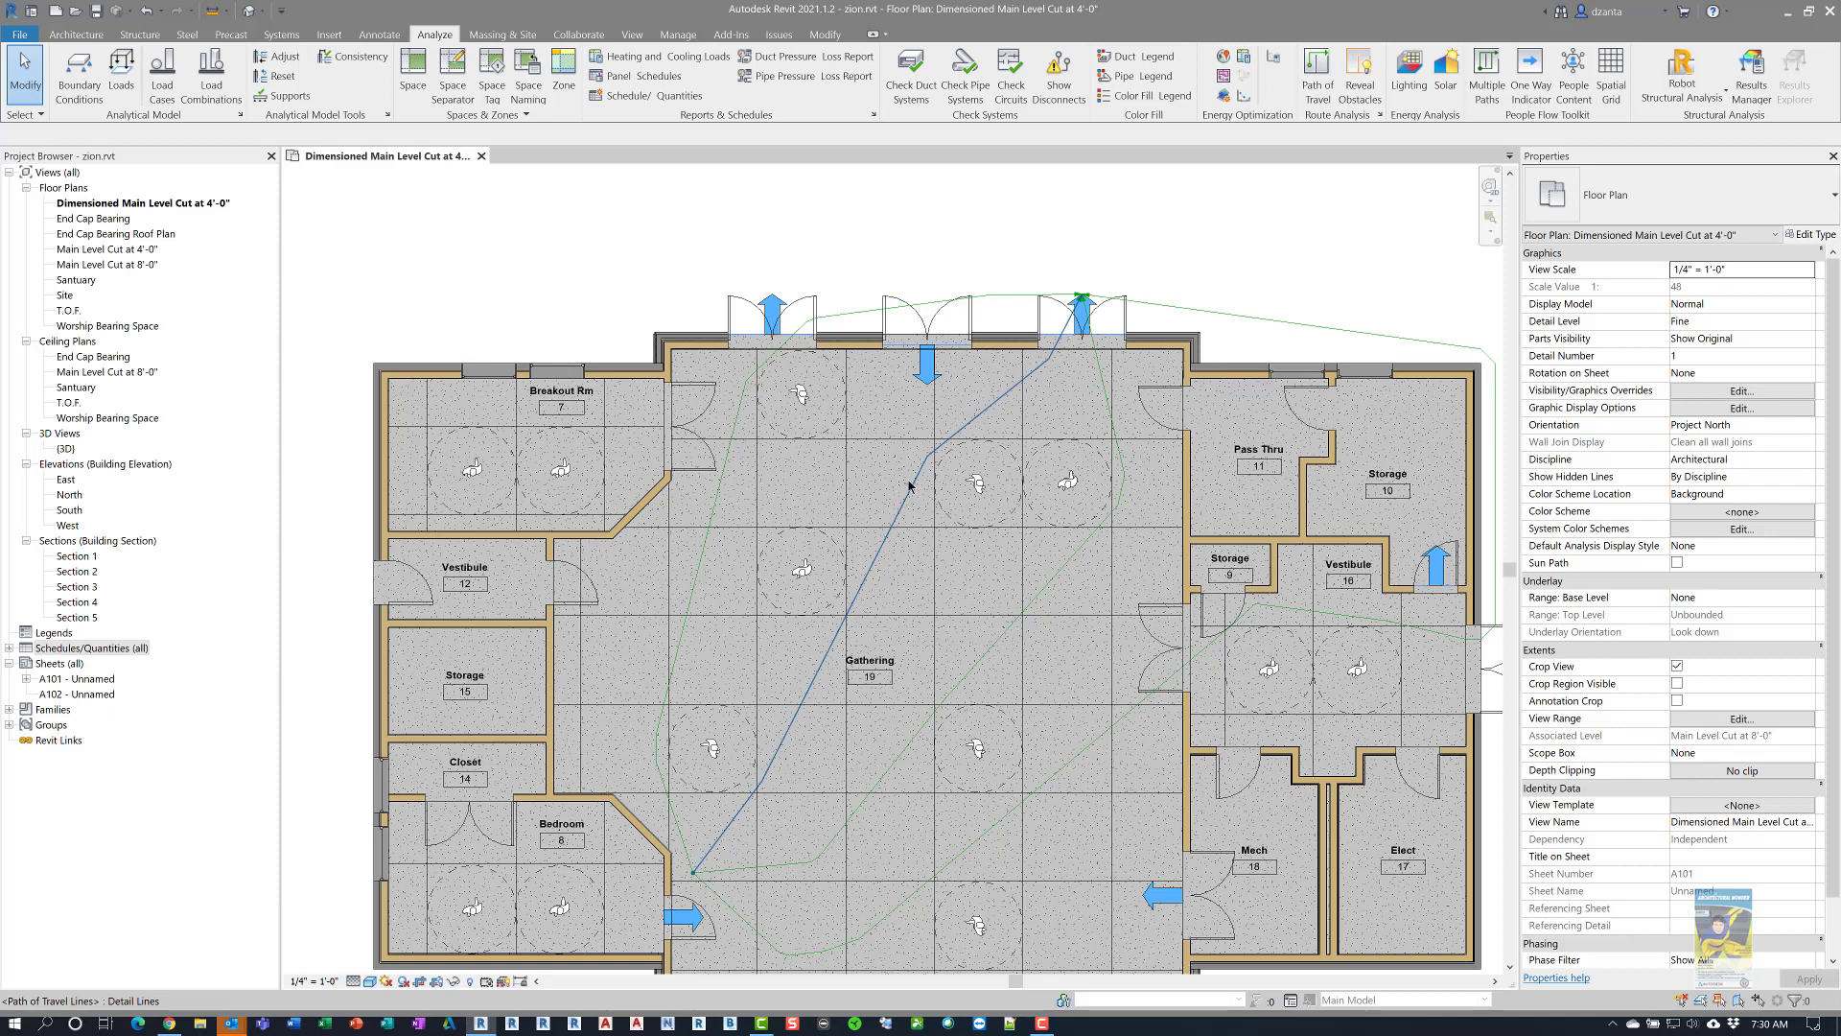
click(1085, 299)
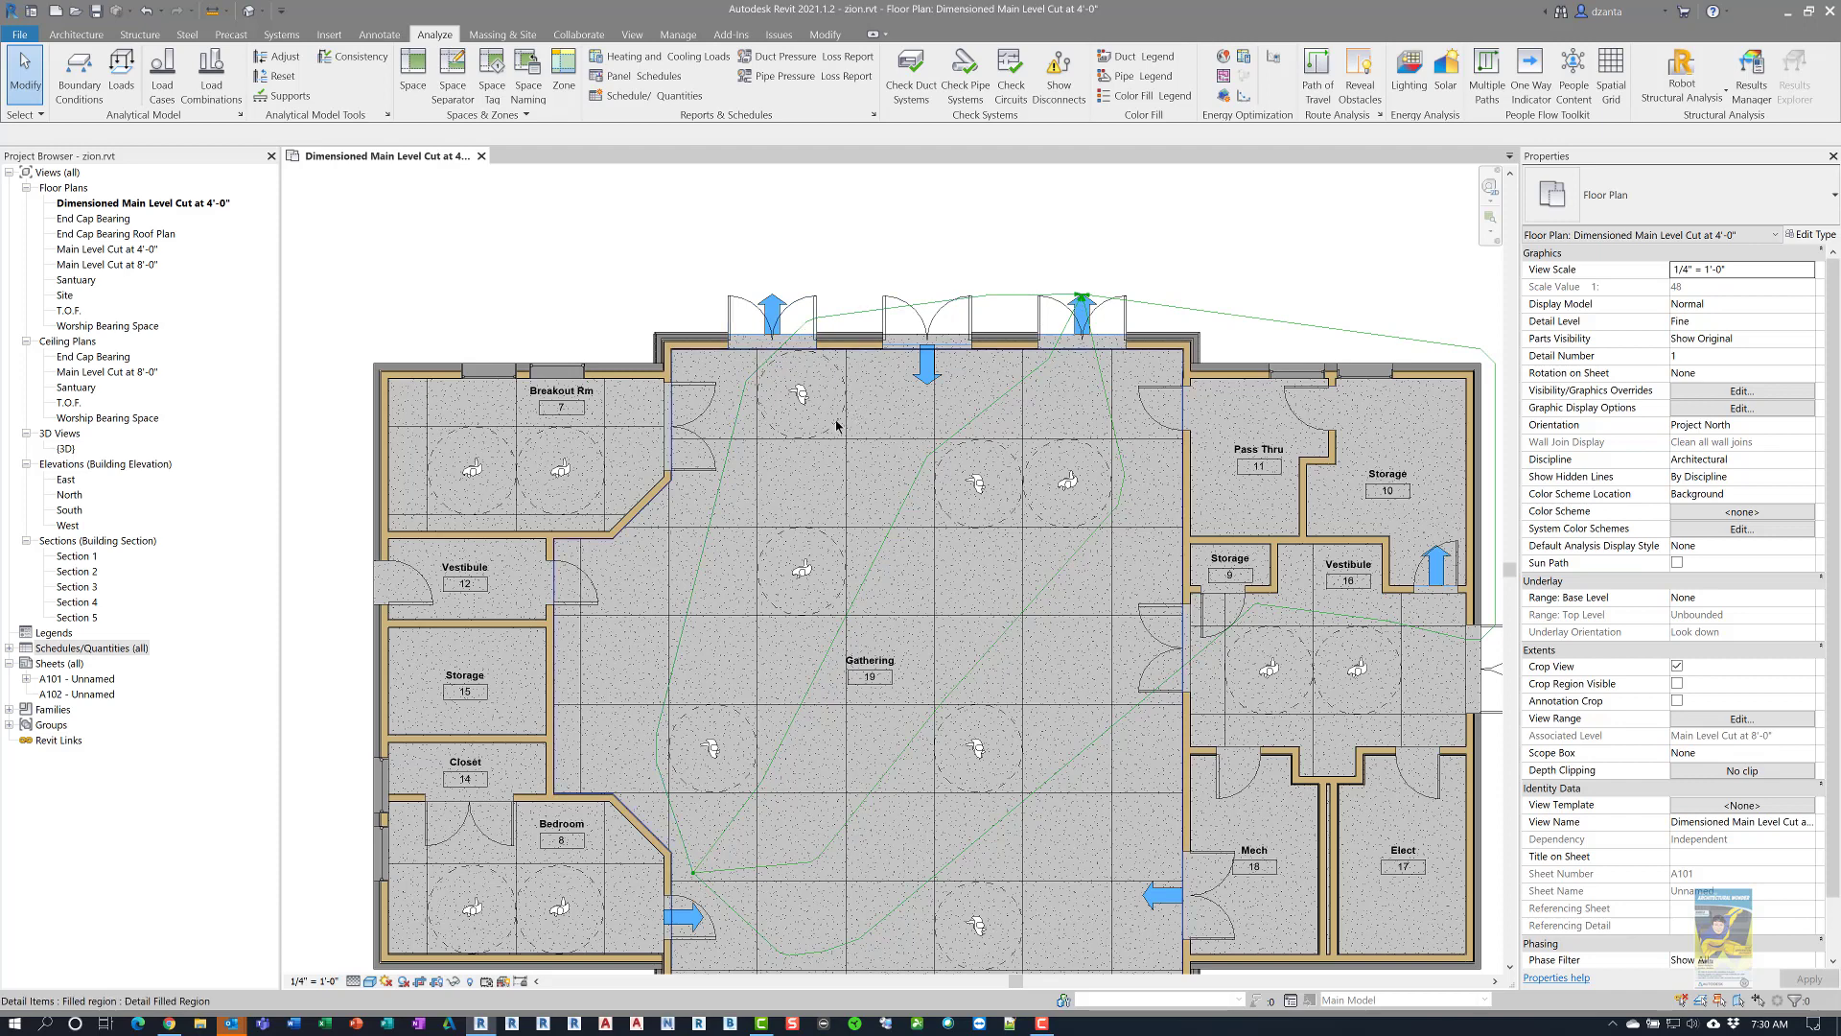
Tag the four travel paths crossing the Gathering room by category, using horizontal tags with attached-end leaders
scroll(840, 537, down, 2)
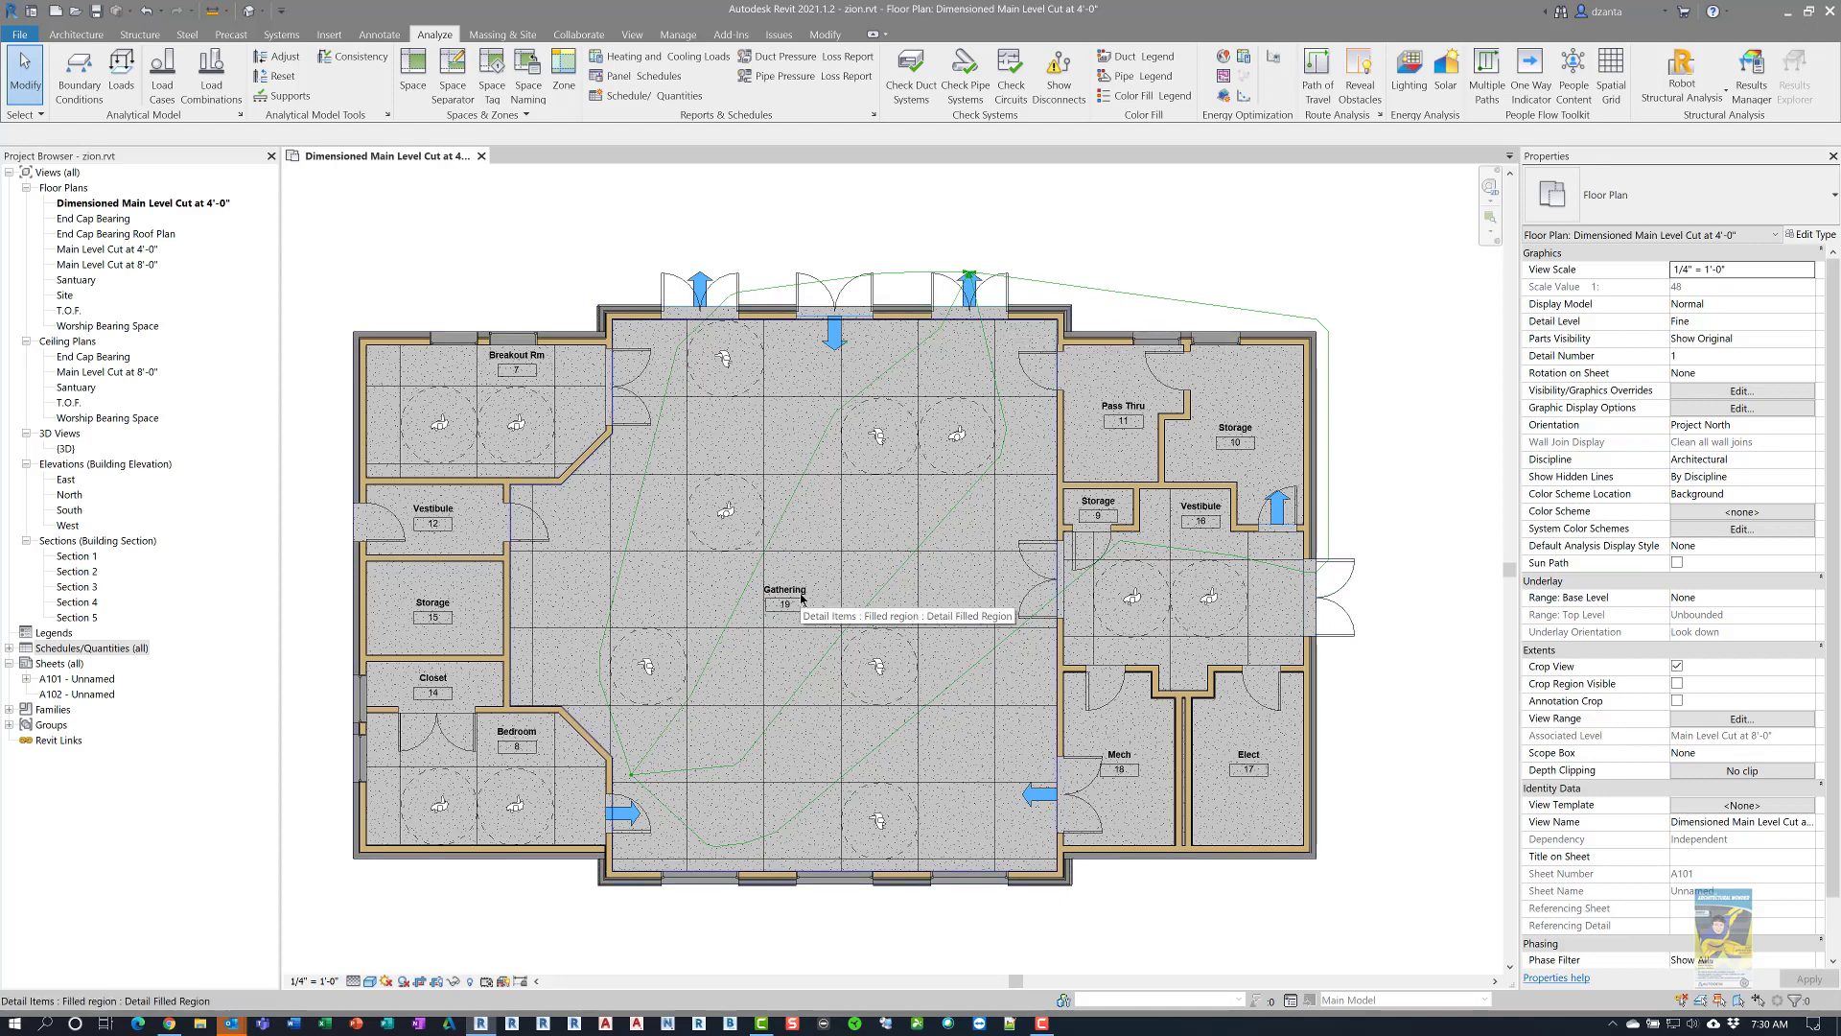
scroll(802, 598, up, 2)
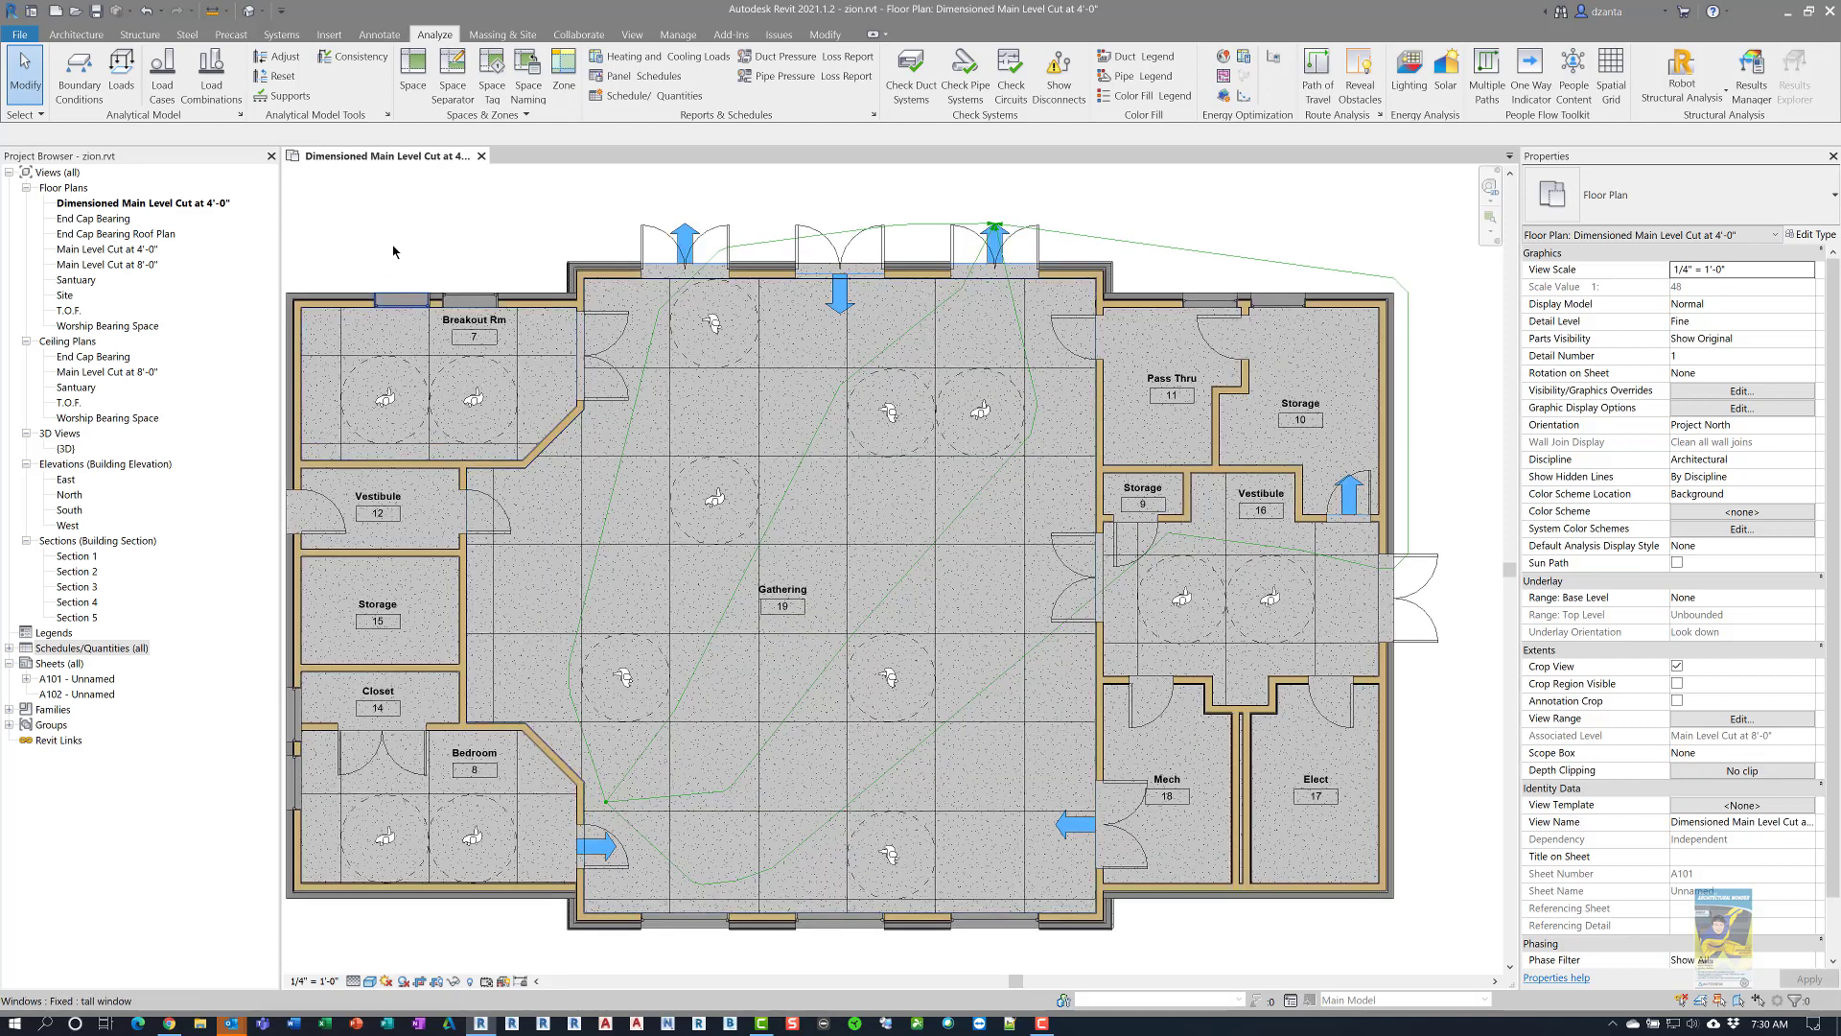
click(379, 34)
click(844, 88)
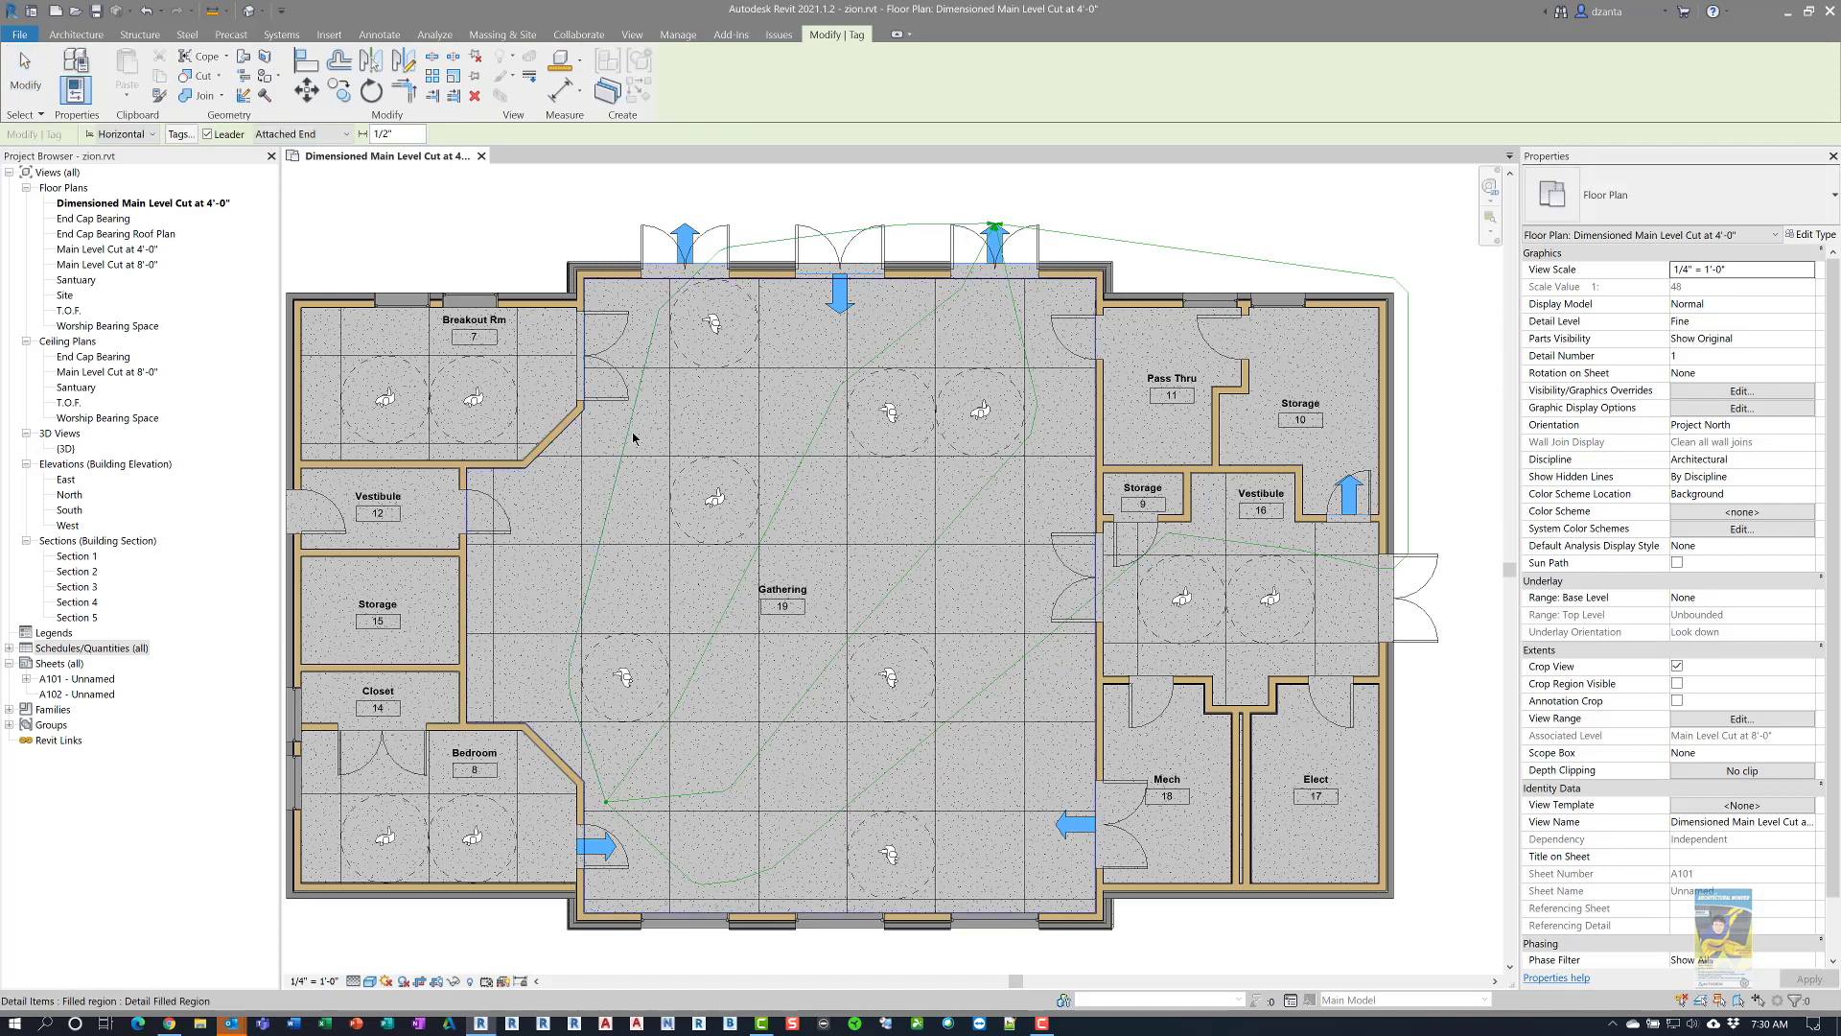
click(808, 437)
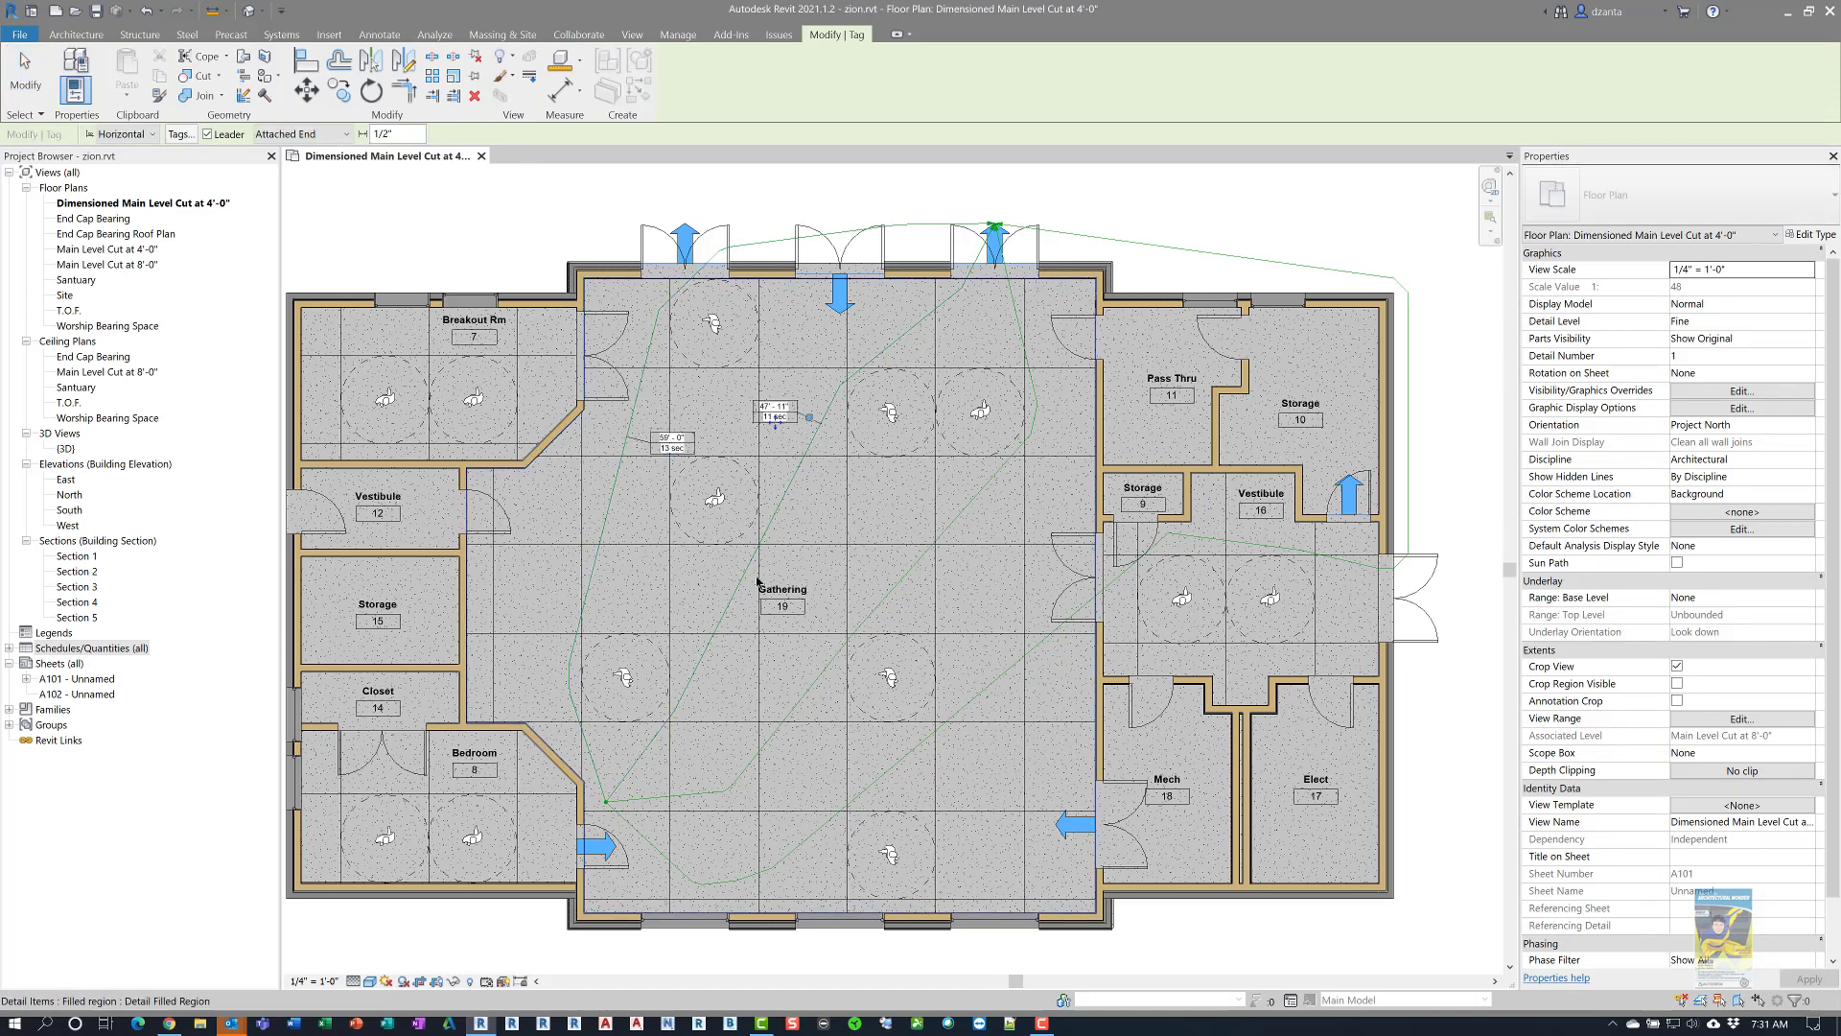
click(797, 715)
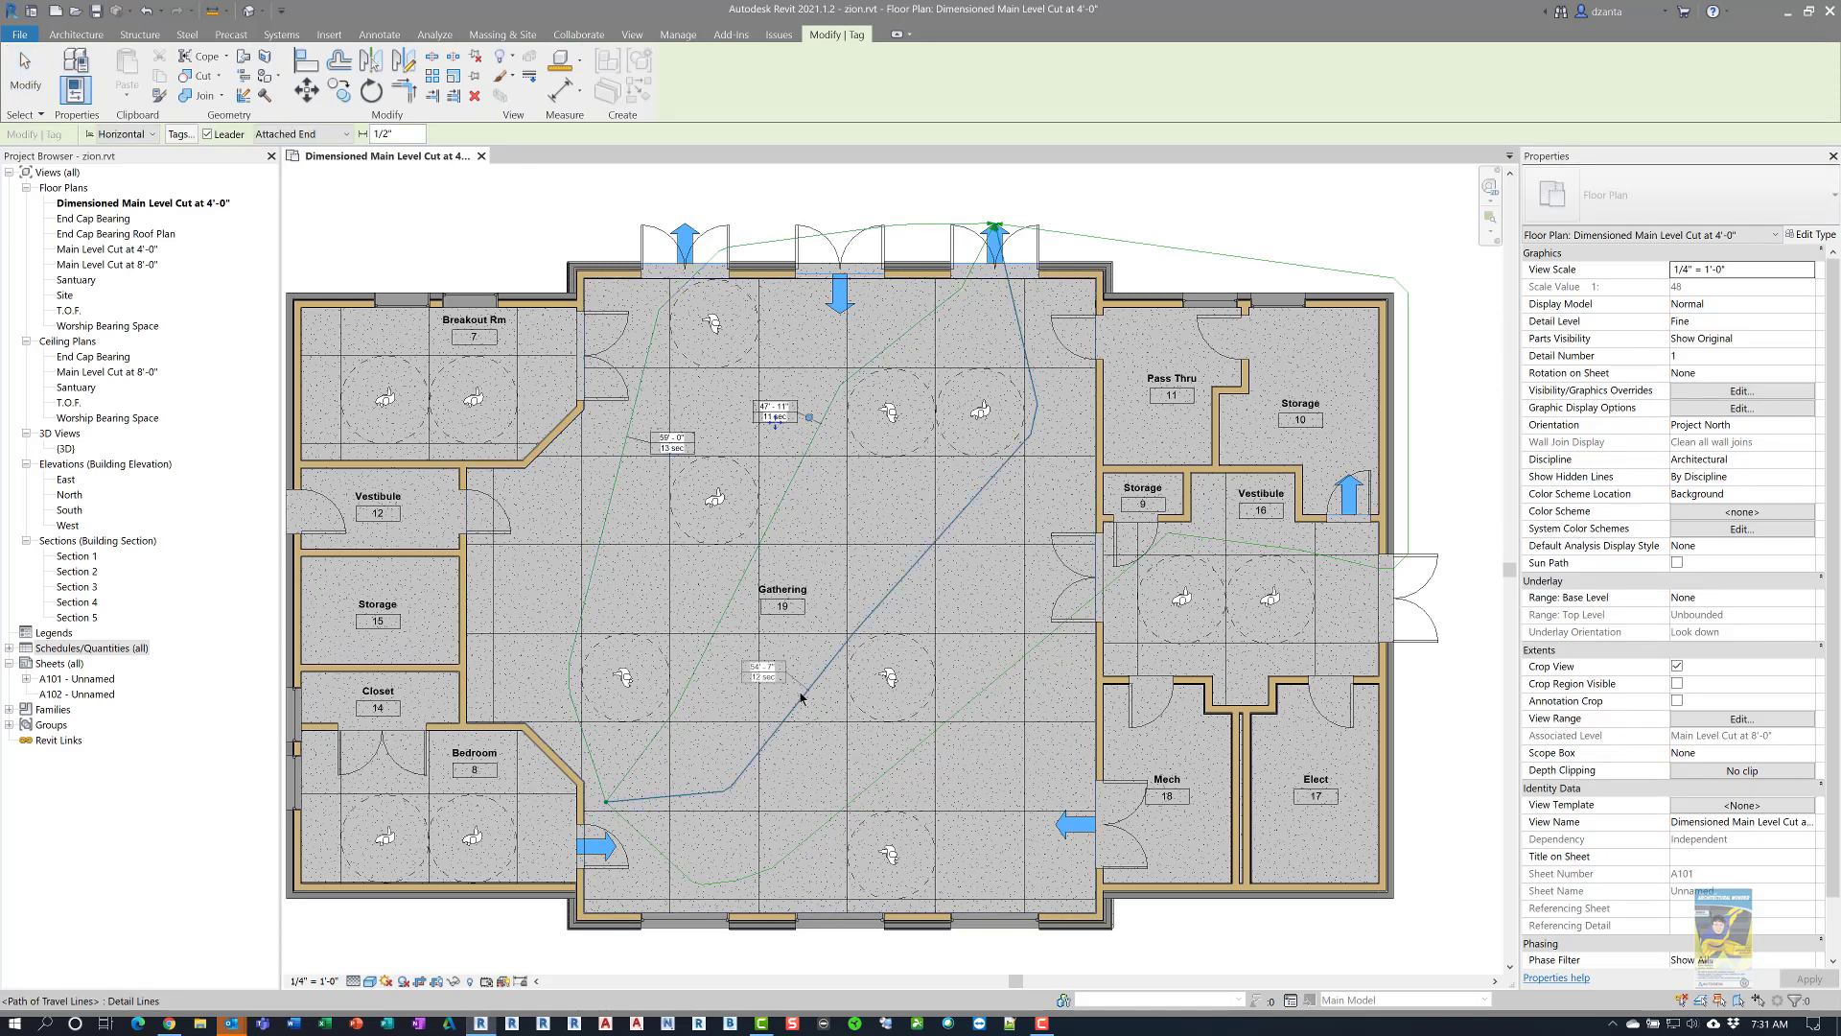
click(892, 777)
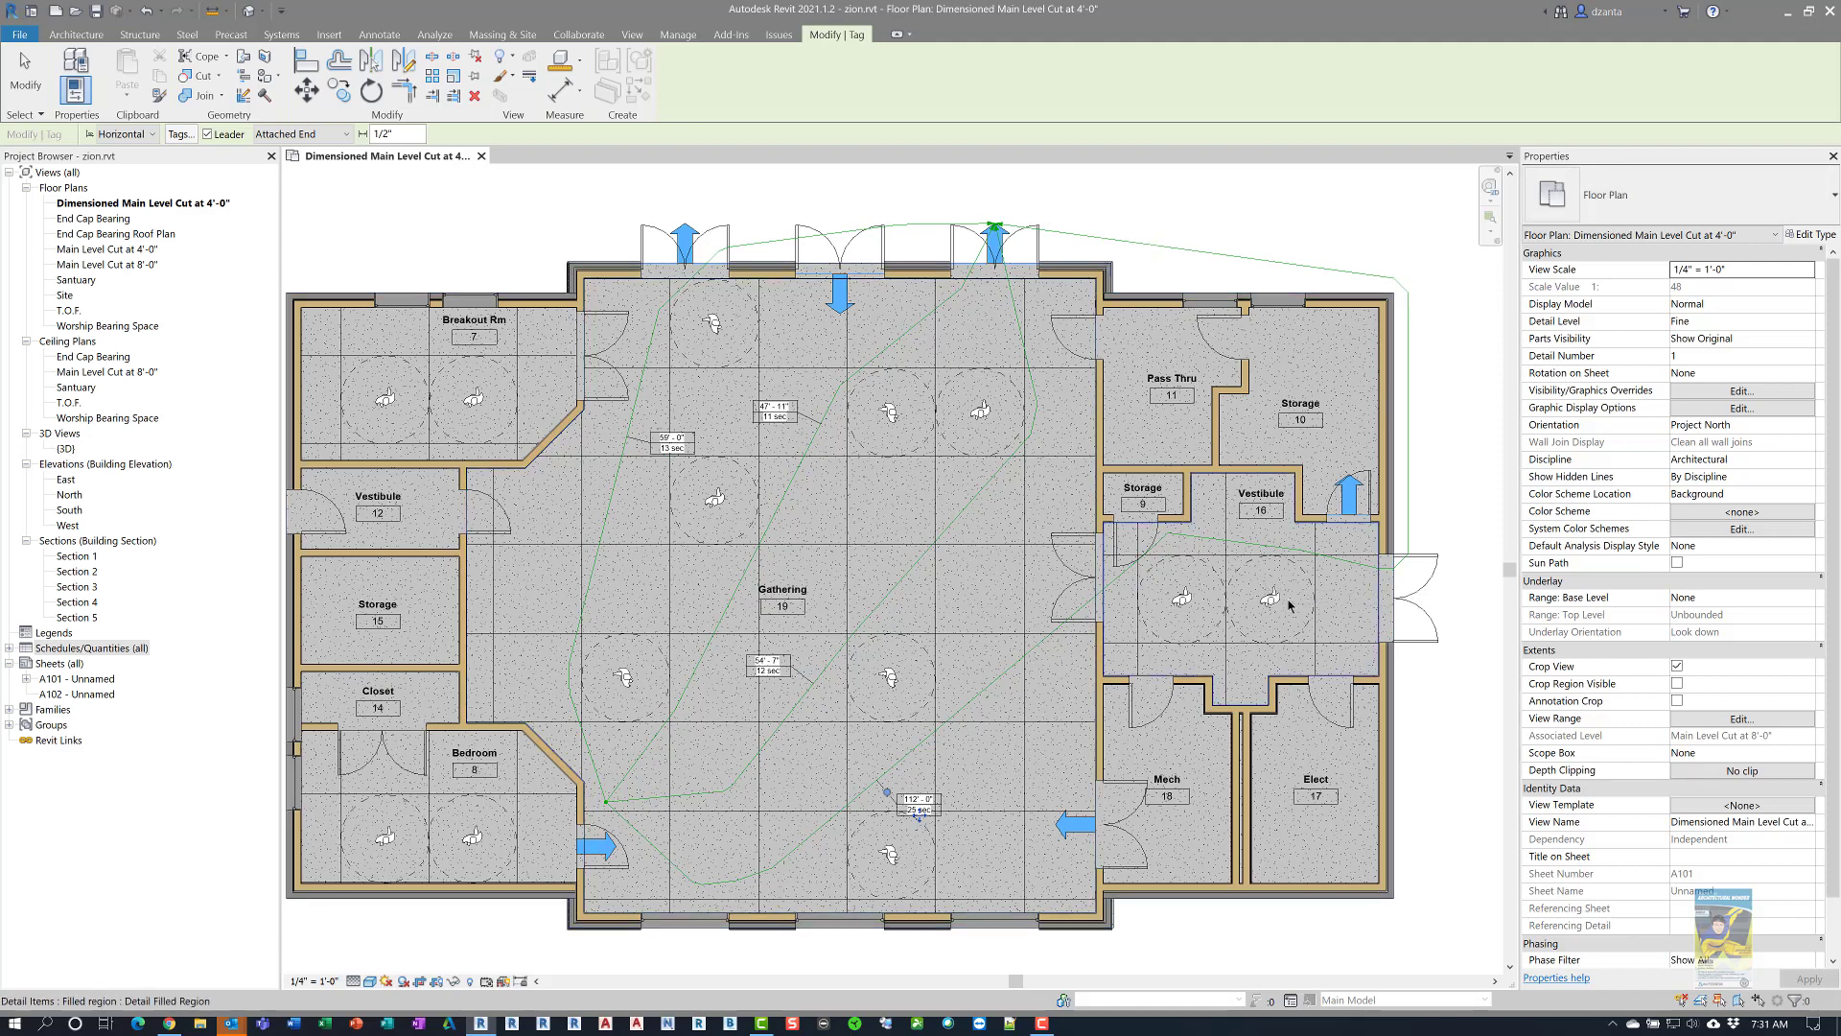
key(Escape)
key(Escape)
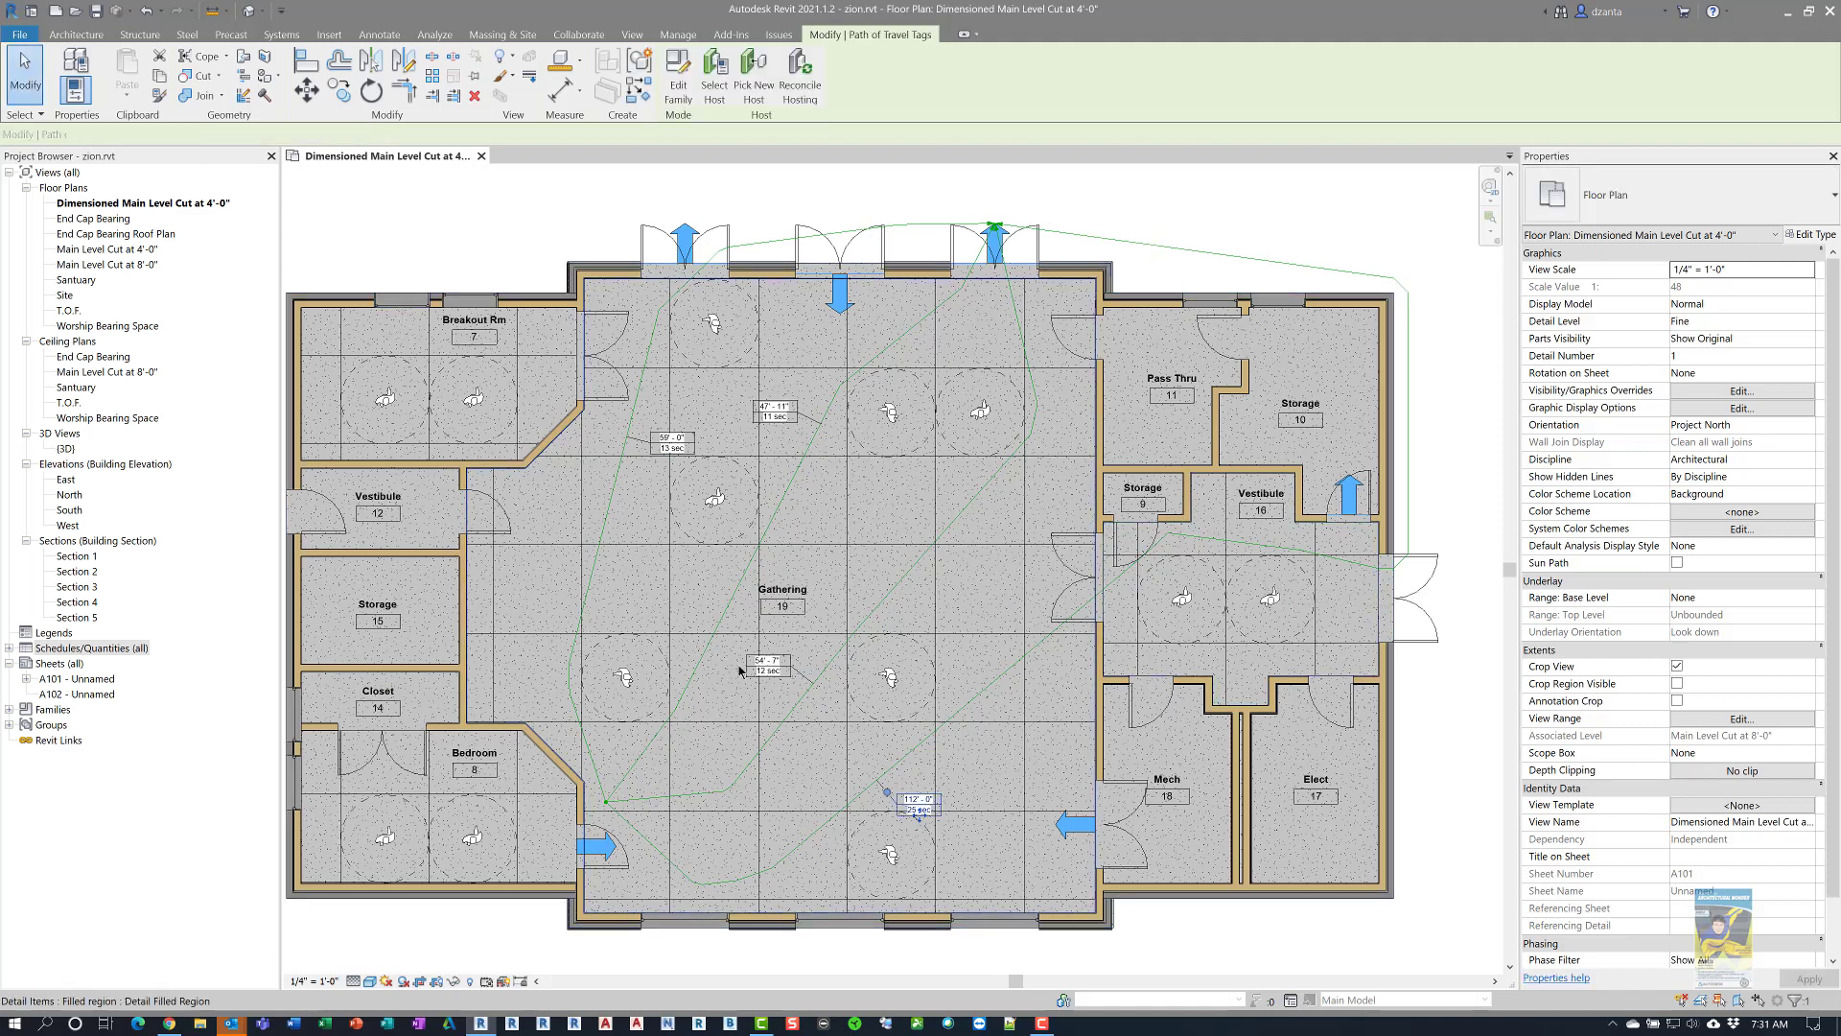
scroll(743, 666, up, 3)
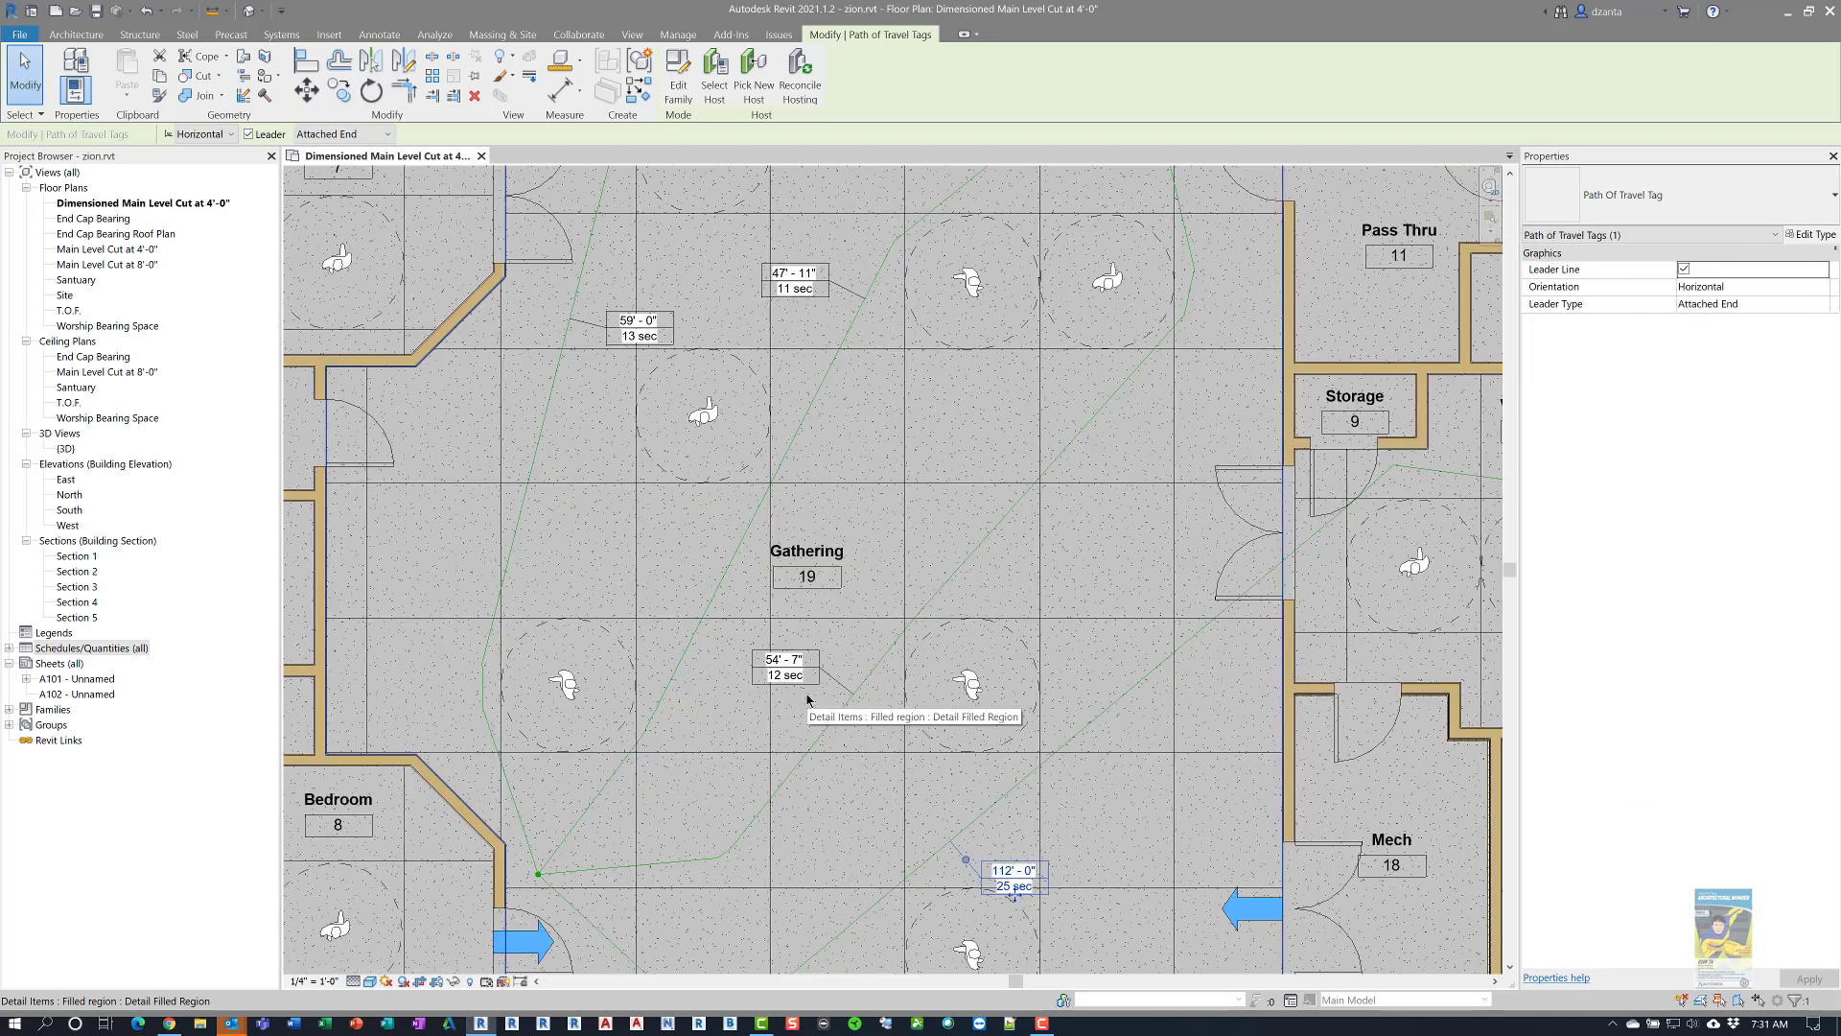
scroll(808, 719, down, 5)
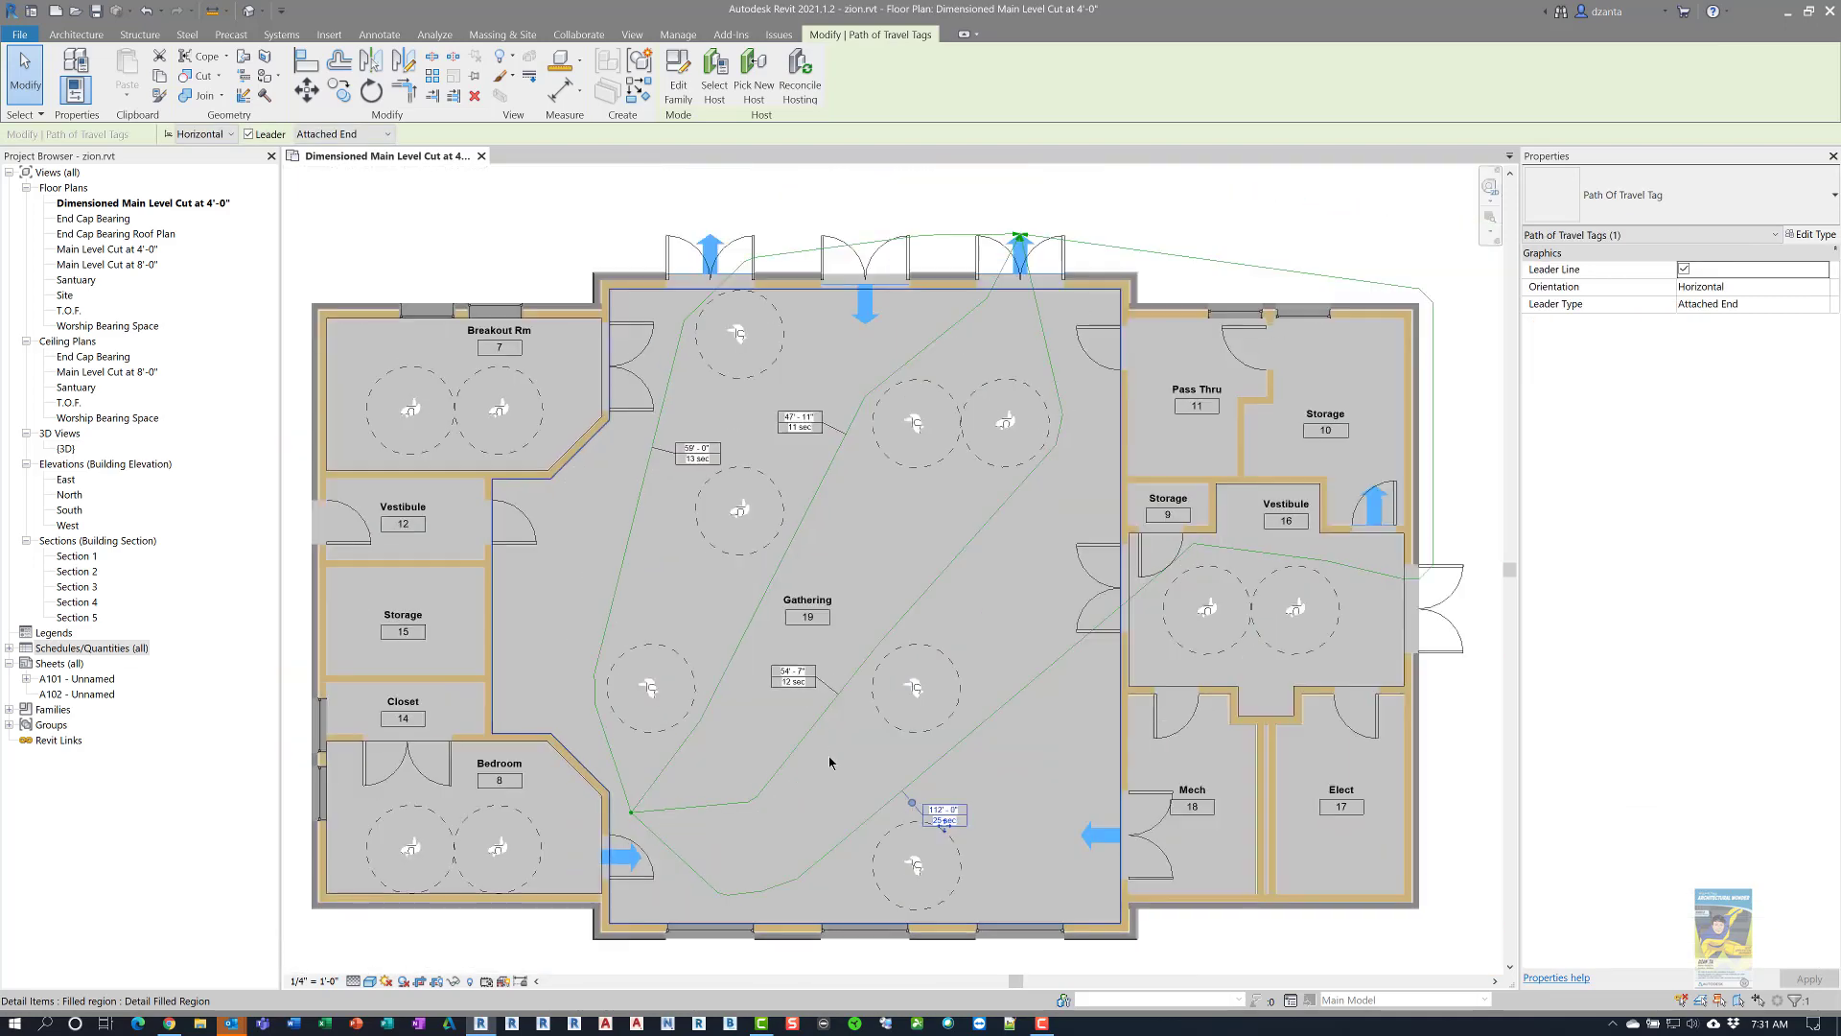
scroll(808, 744, up, 2)
middle_drag(808, 745, 777, 730)
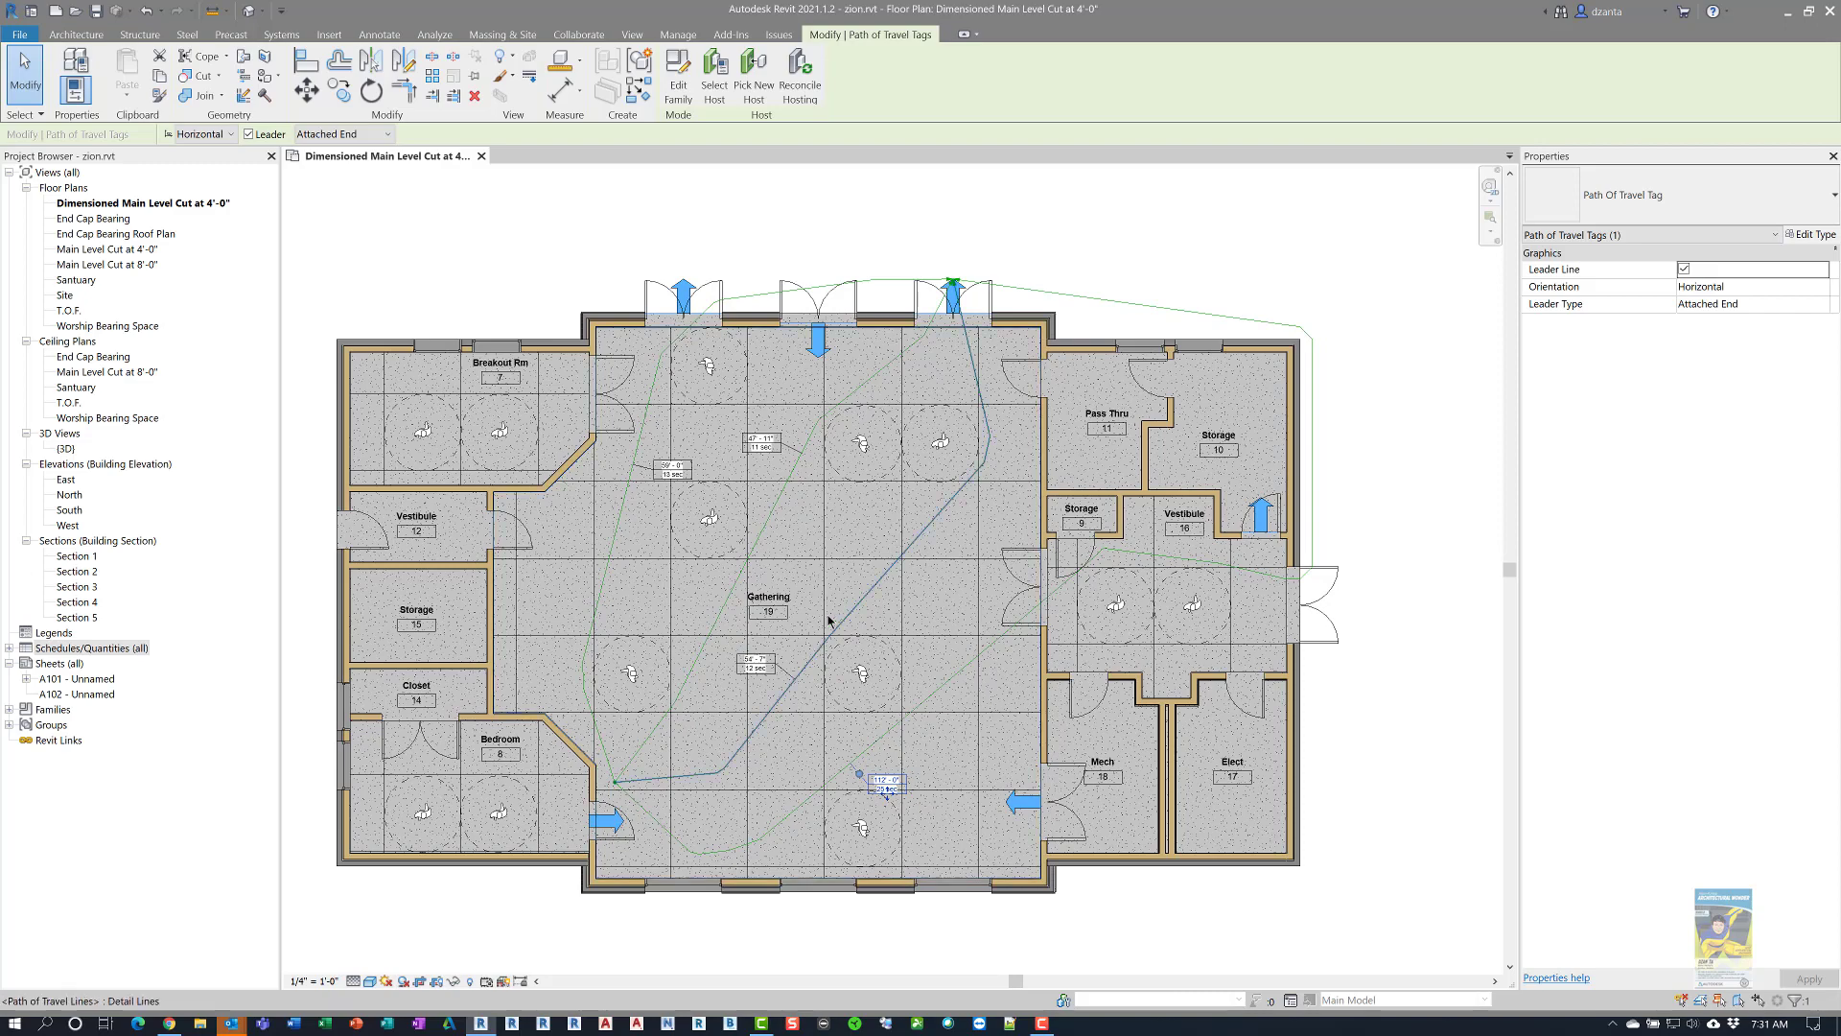
click(767, 217)
Create a similar 6' distance figure in the grid cell east of the Gathering room tag, directly on the diagonal travel path
scroll(892, 383, up, 2)
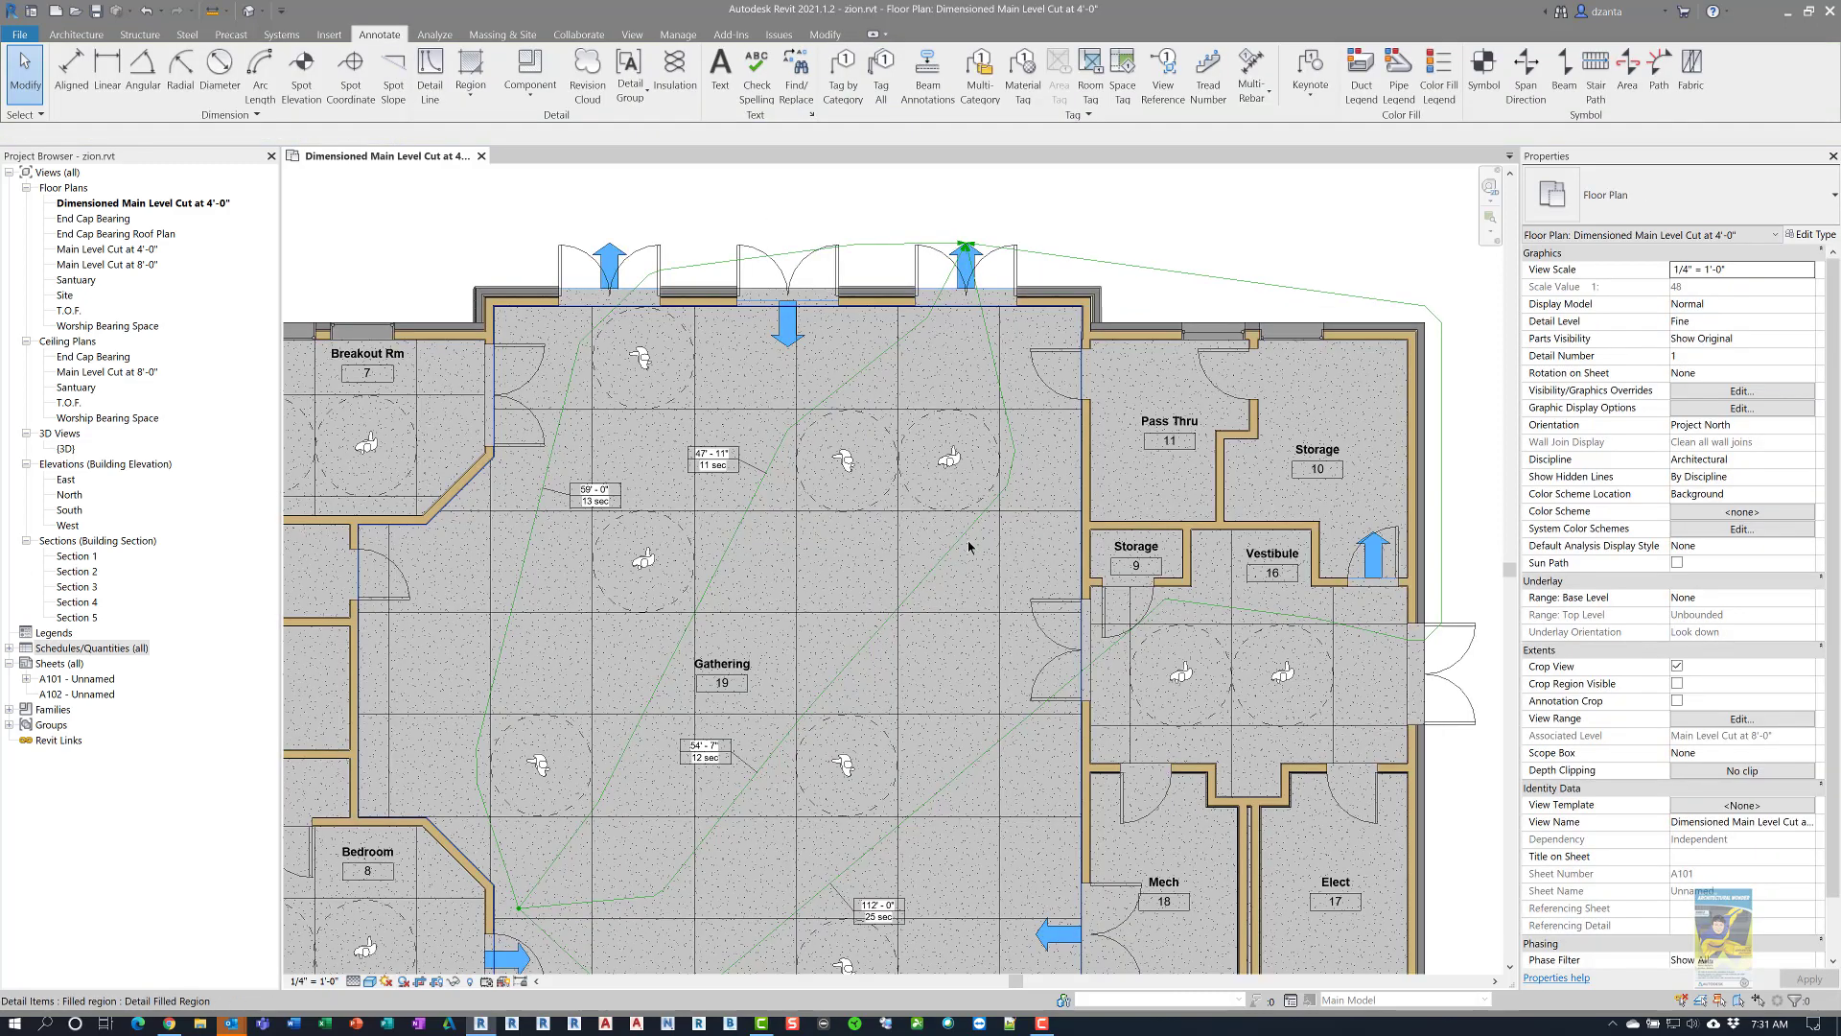
scroll(966, 539, up, 2)
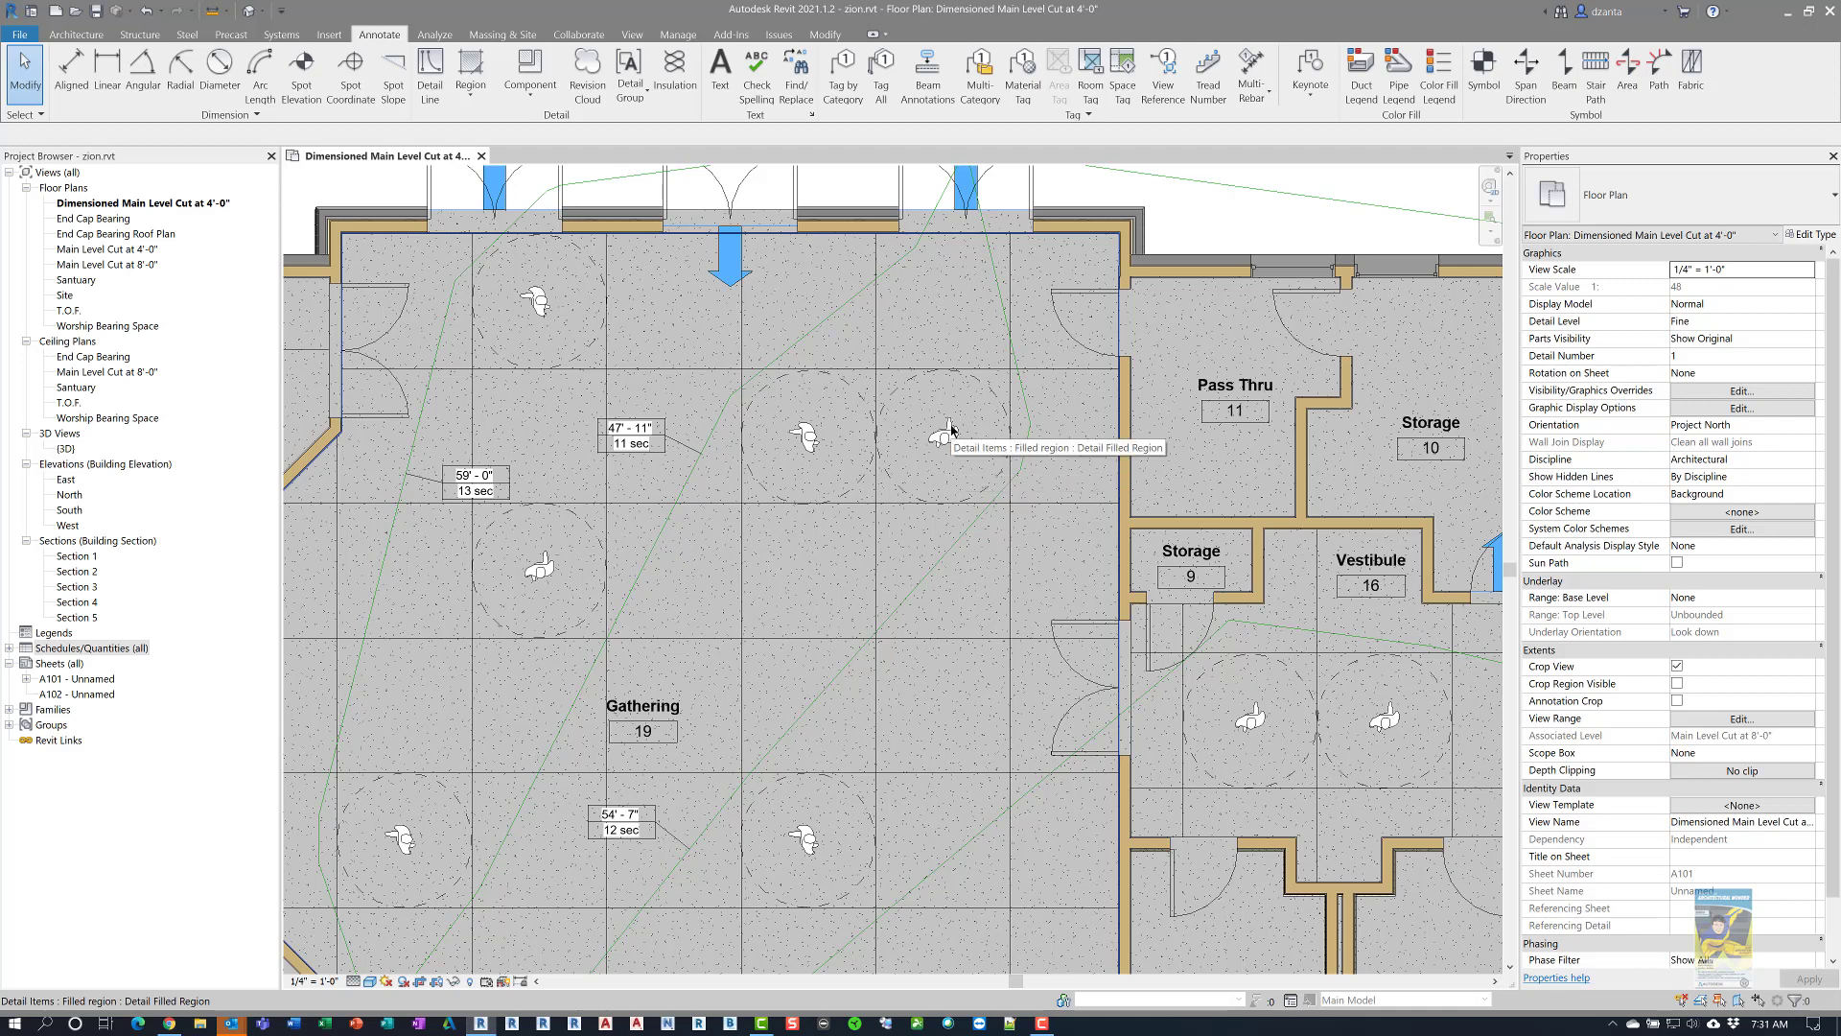
click(950, 433)
key(c)
key(s)
scroll(832, 651, up, 2)
scroll(813, 729, up, 4)
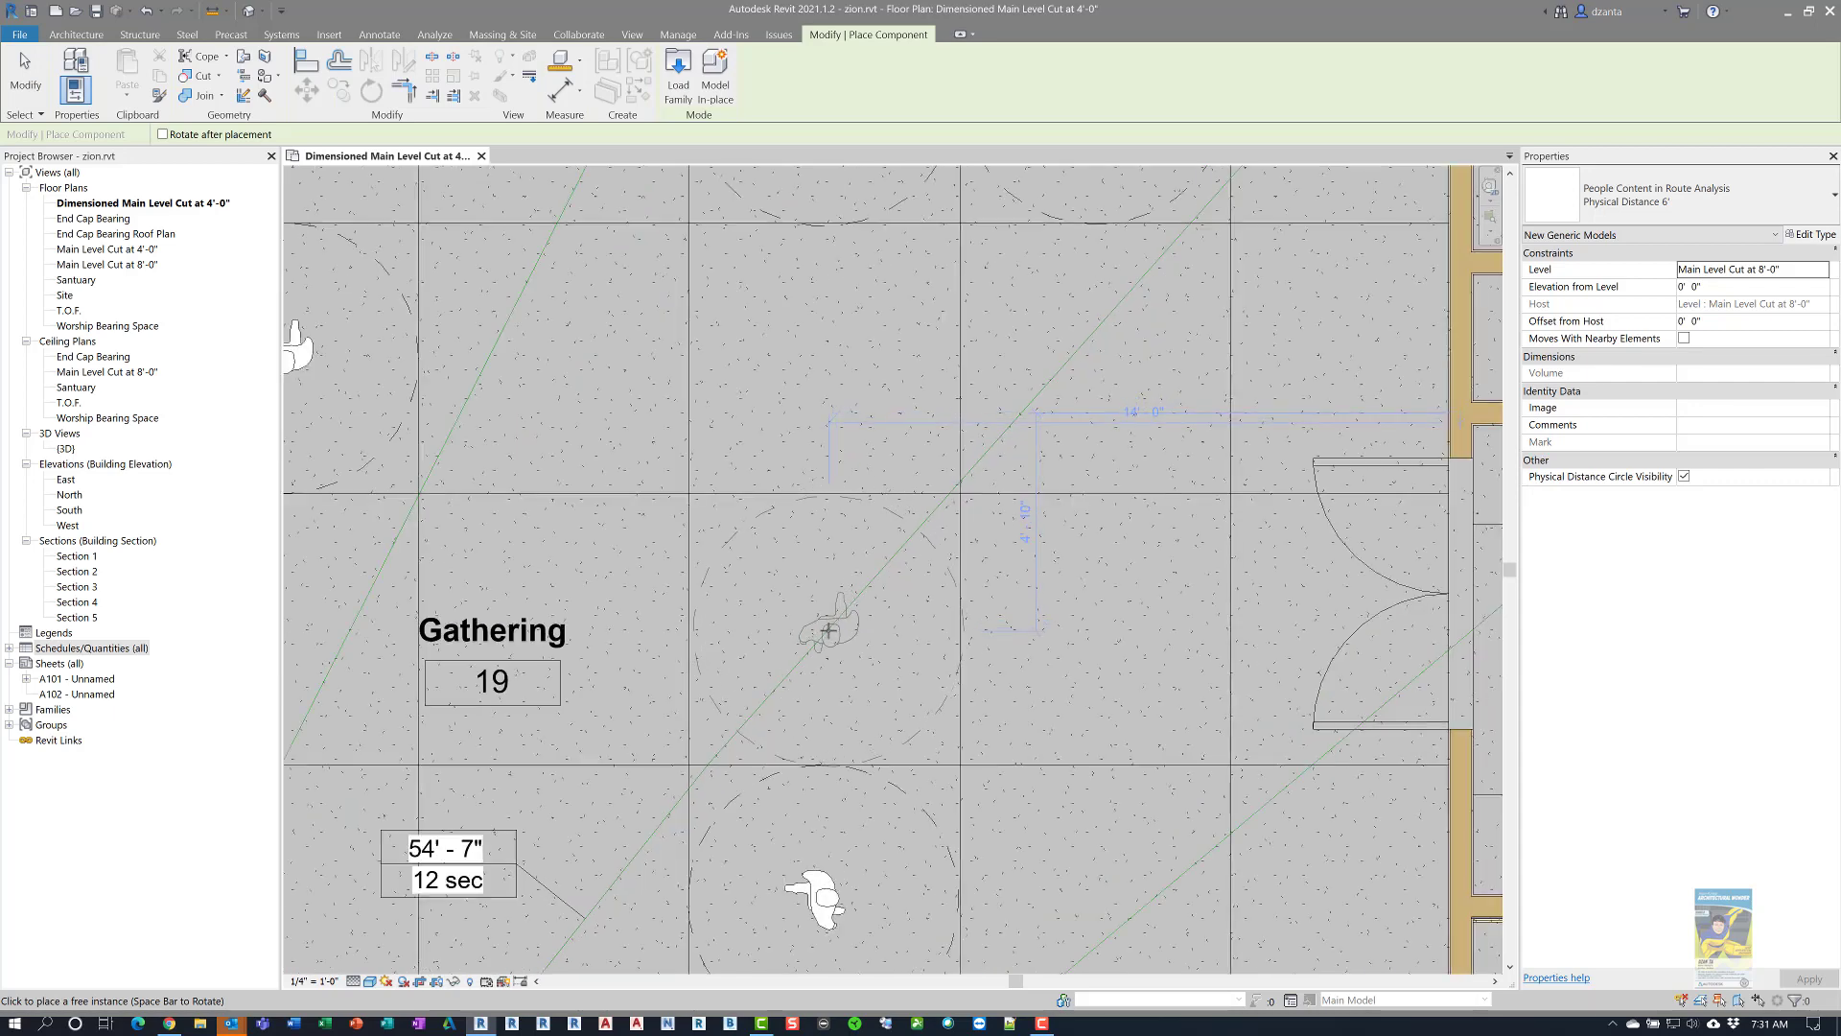
click(825, 631)
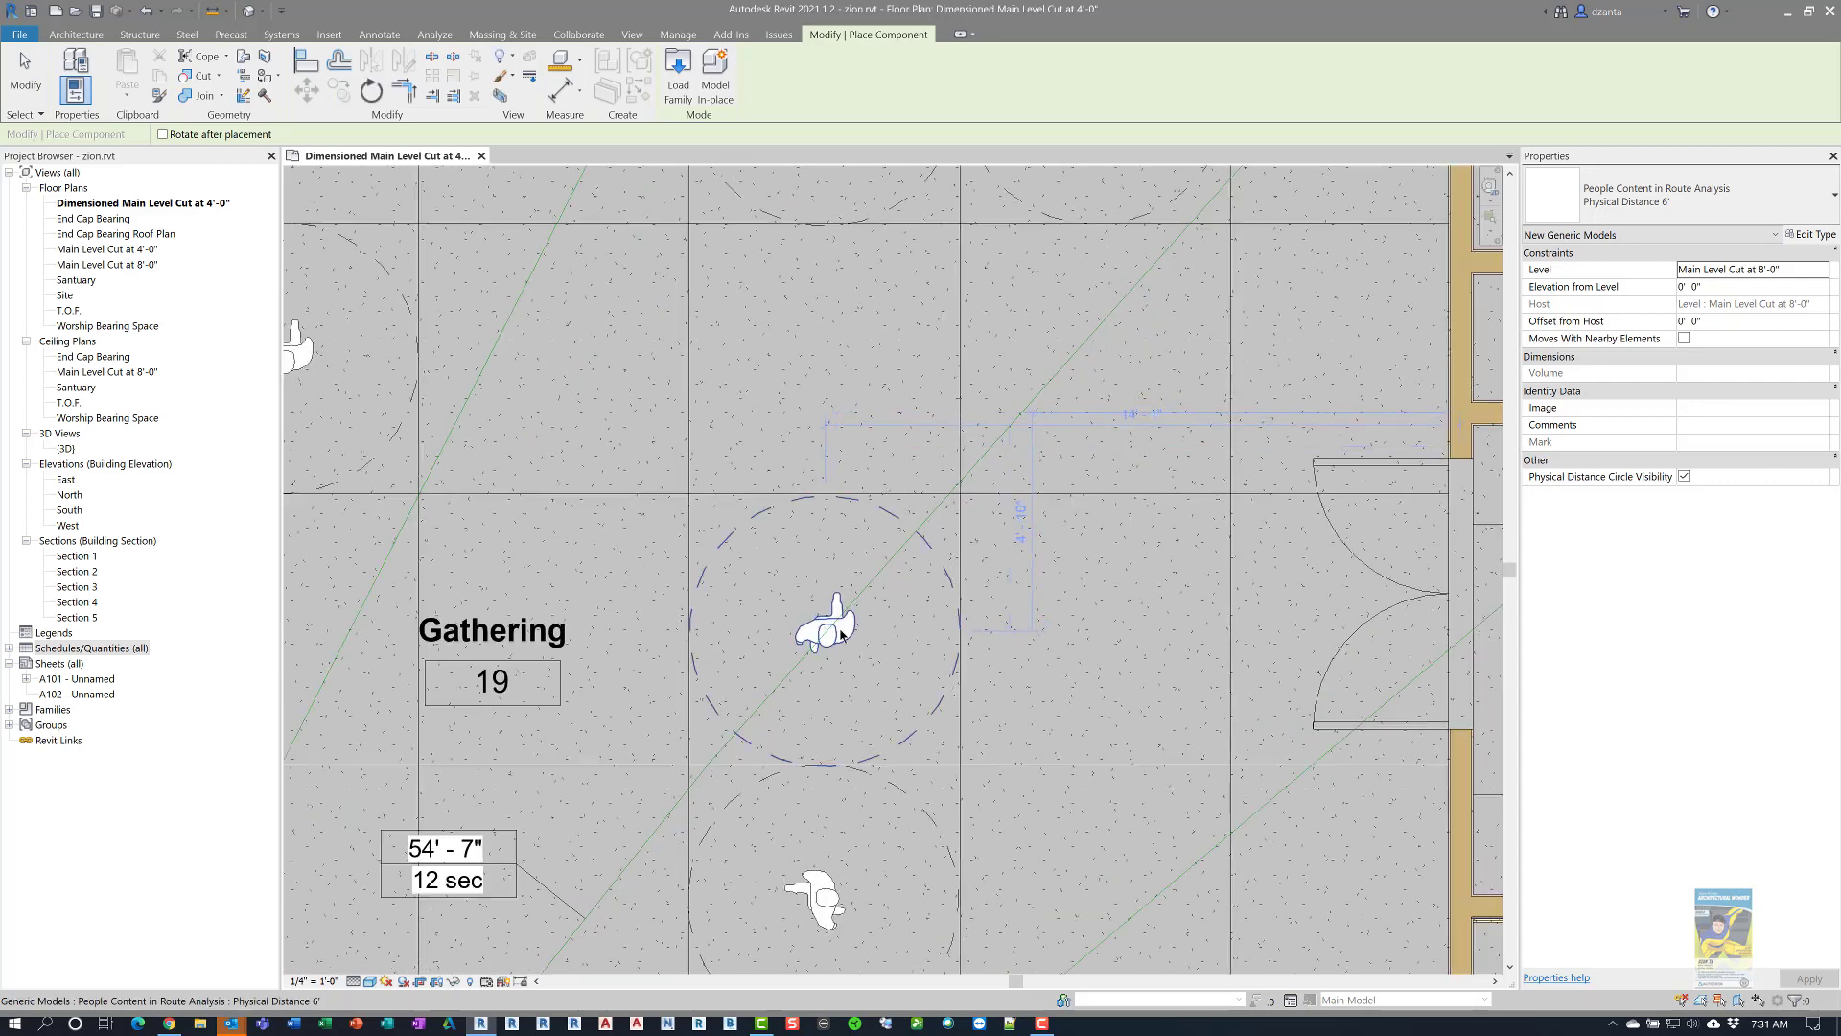
key(Escape)
Update the travel path crossing the new figure to reroute it around people, and undo that update
click(1032, 406)
scroll(1031, 441, down, 4)
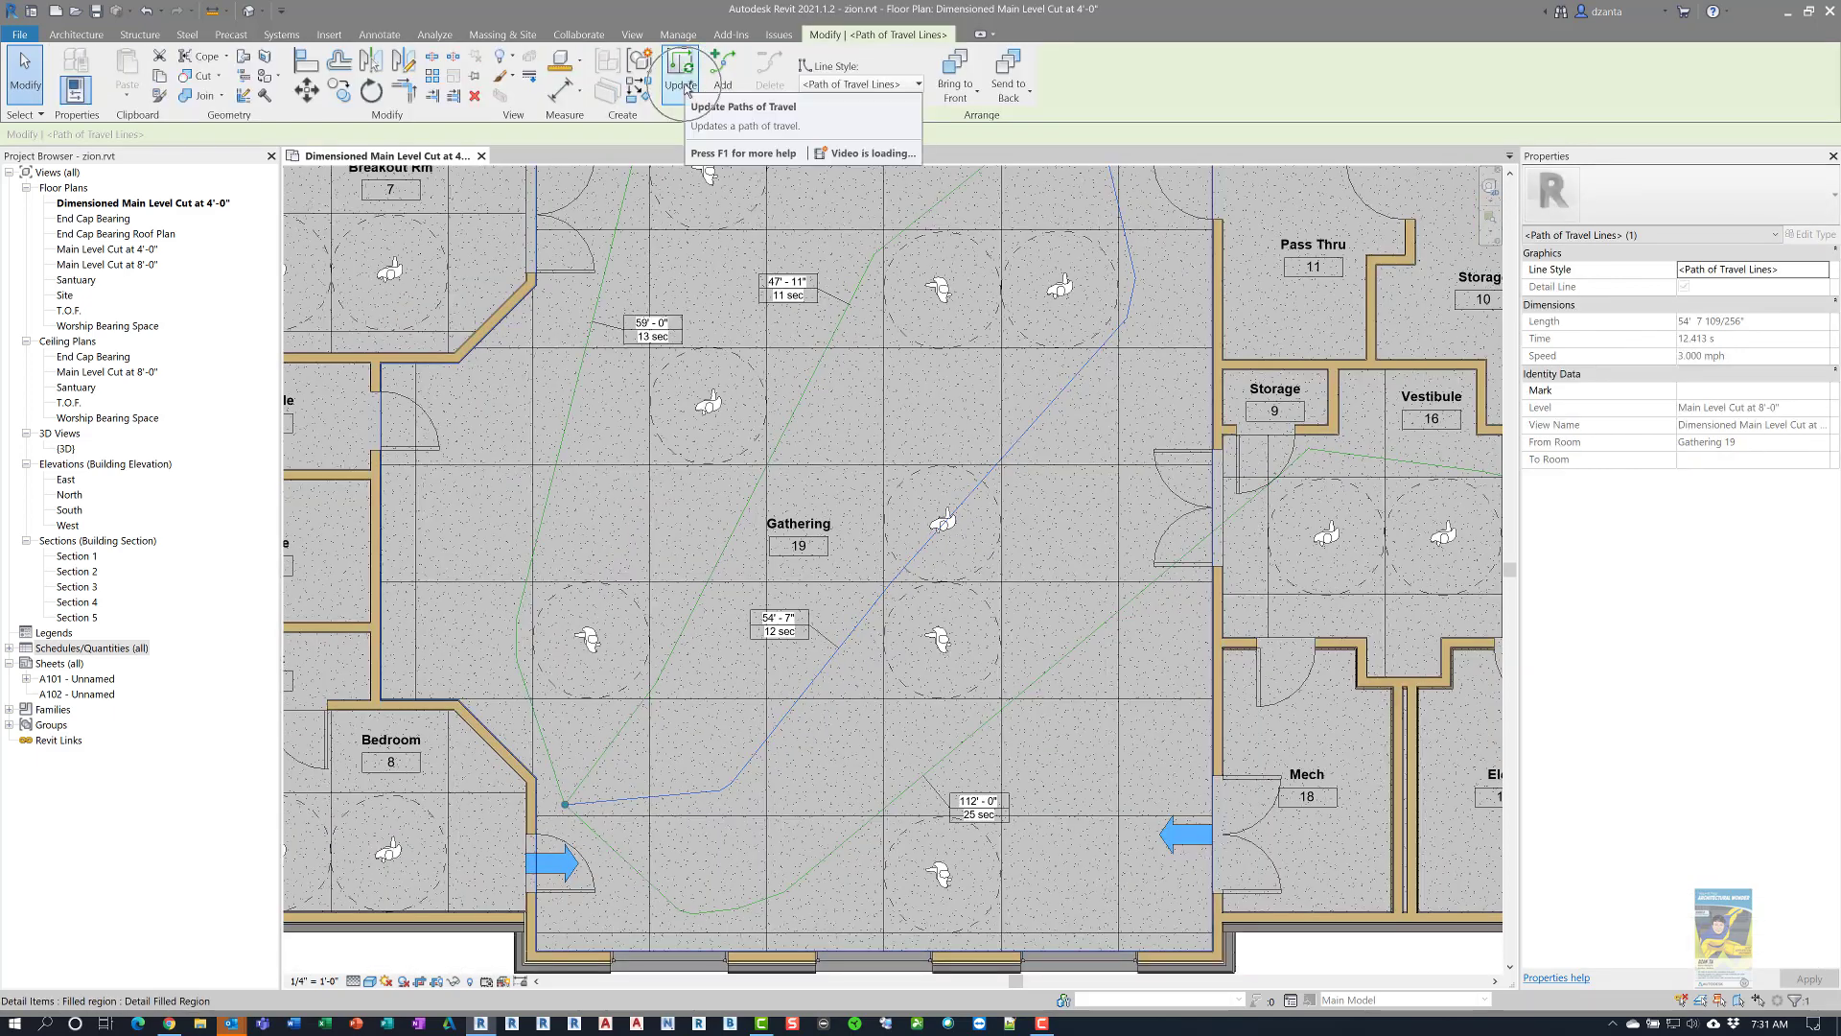
click(681, 76)
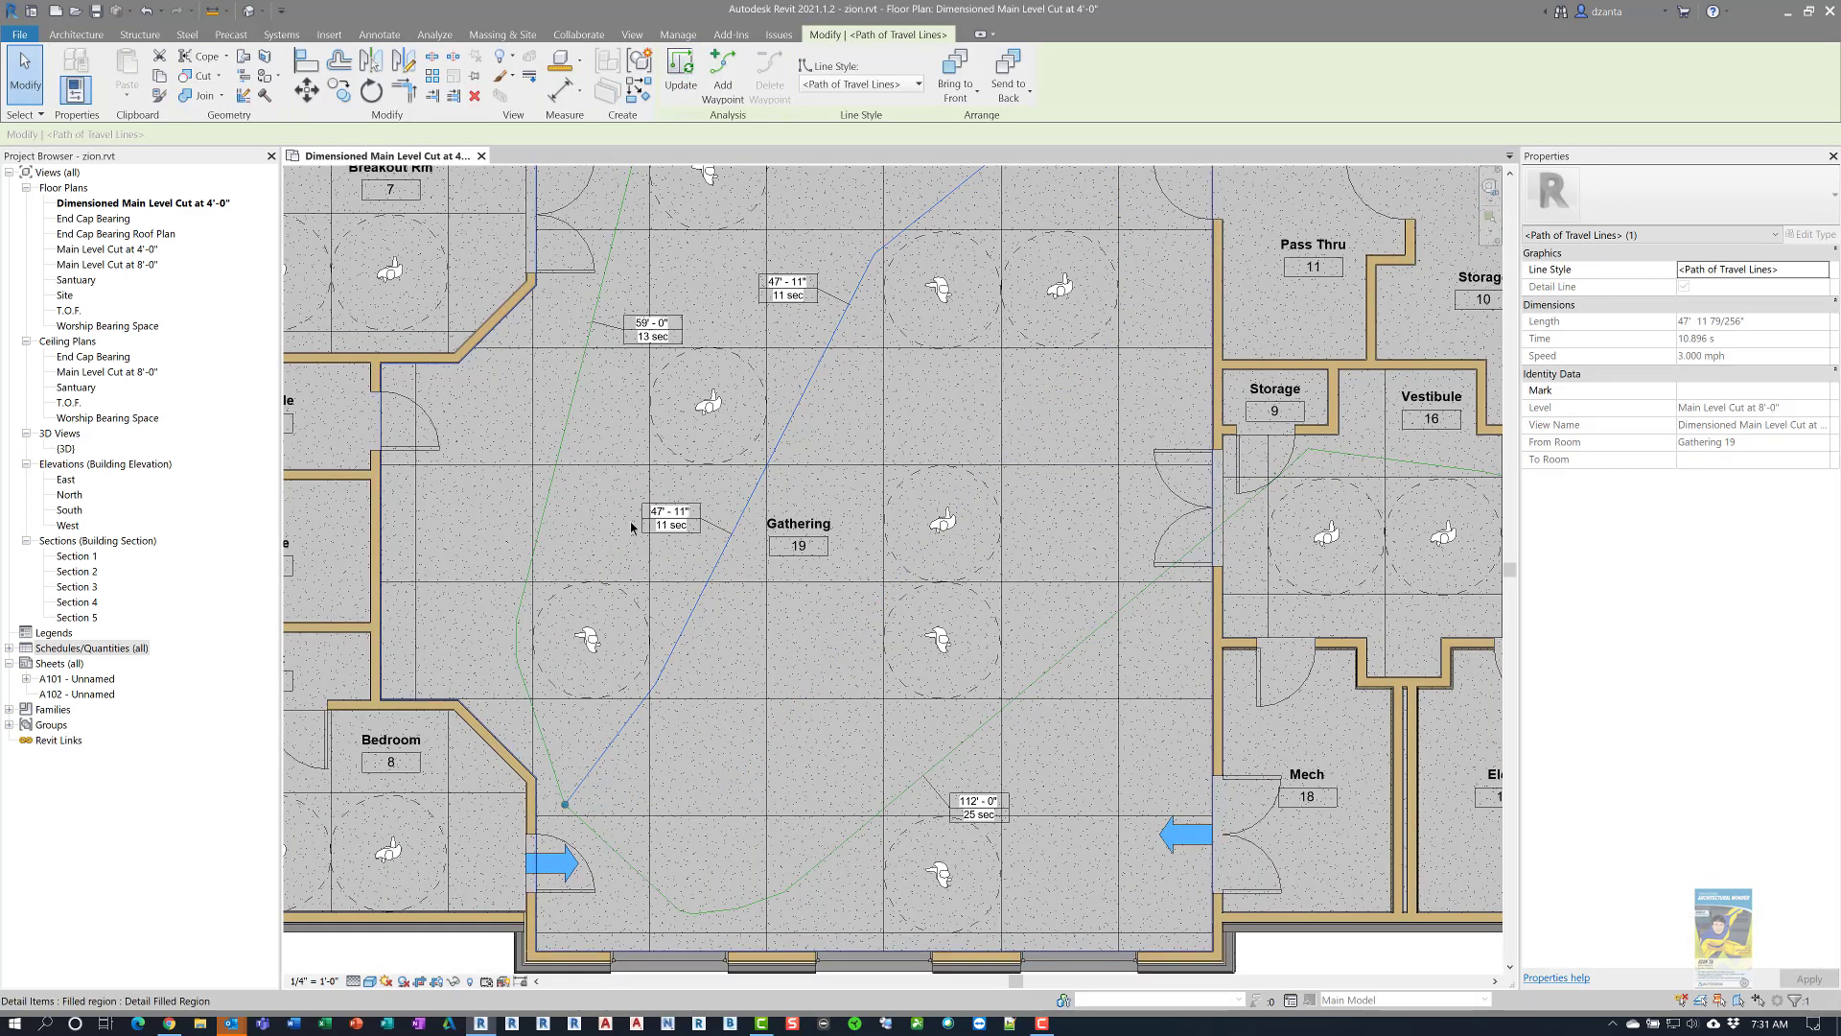
scroll(713, 411, down, 3)
scroll(645, 497, up, 2)
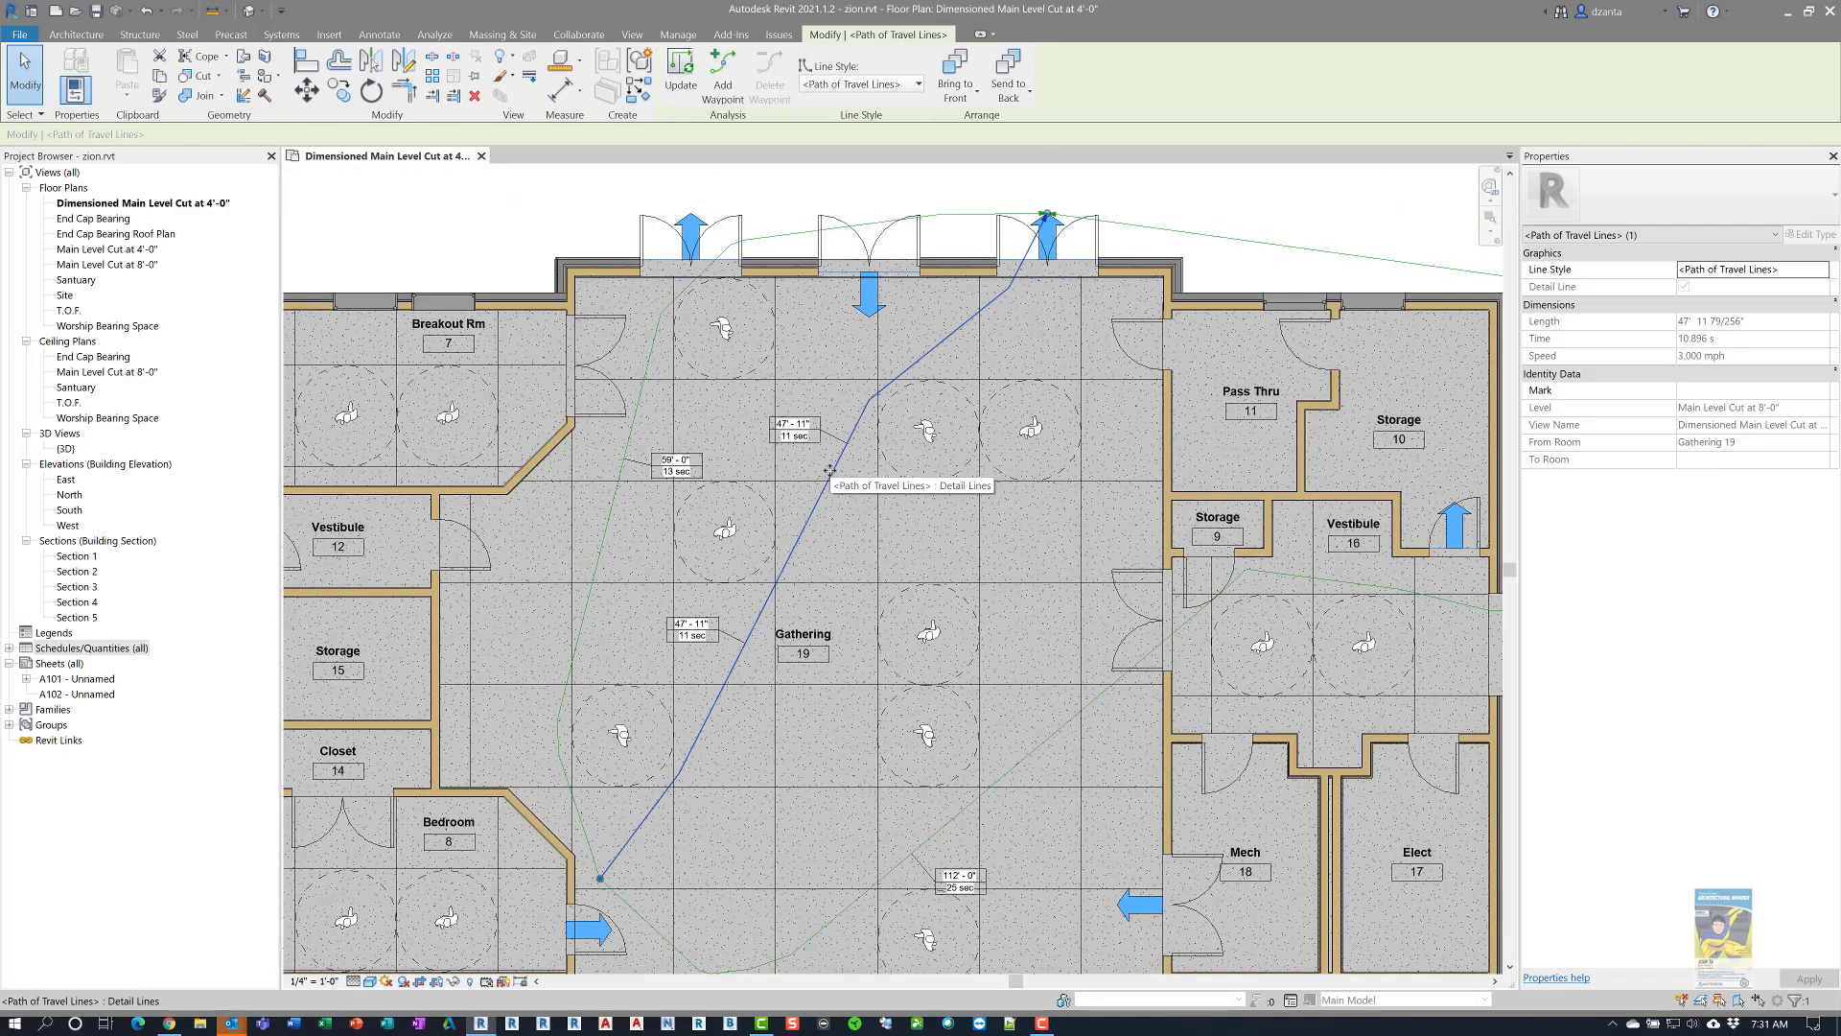
scroll(916, 662, up, 1)
key(Escape)
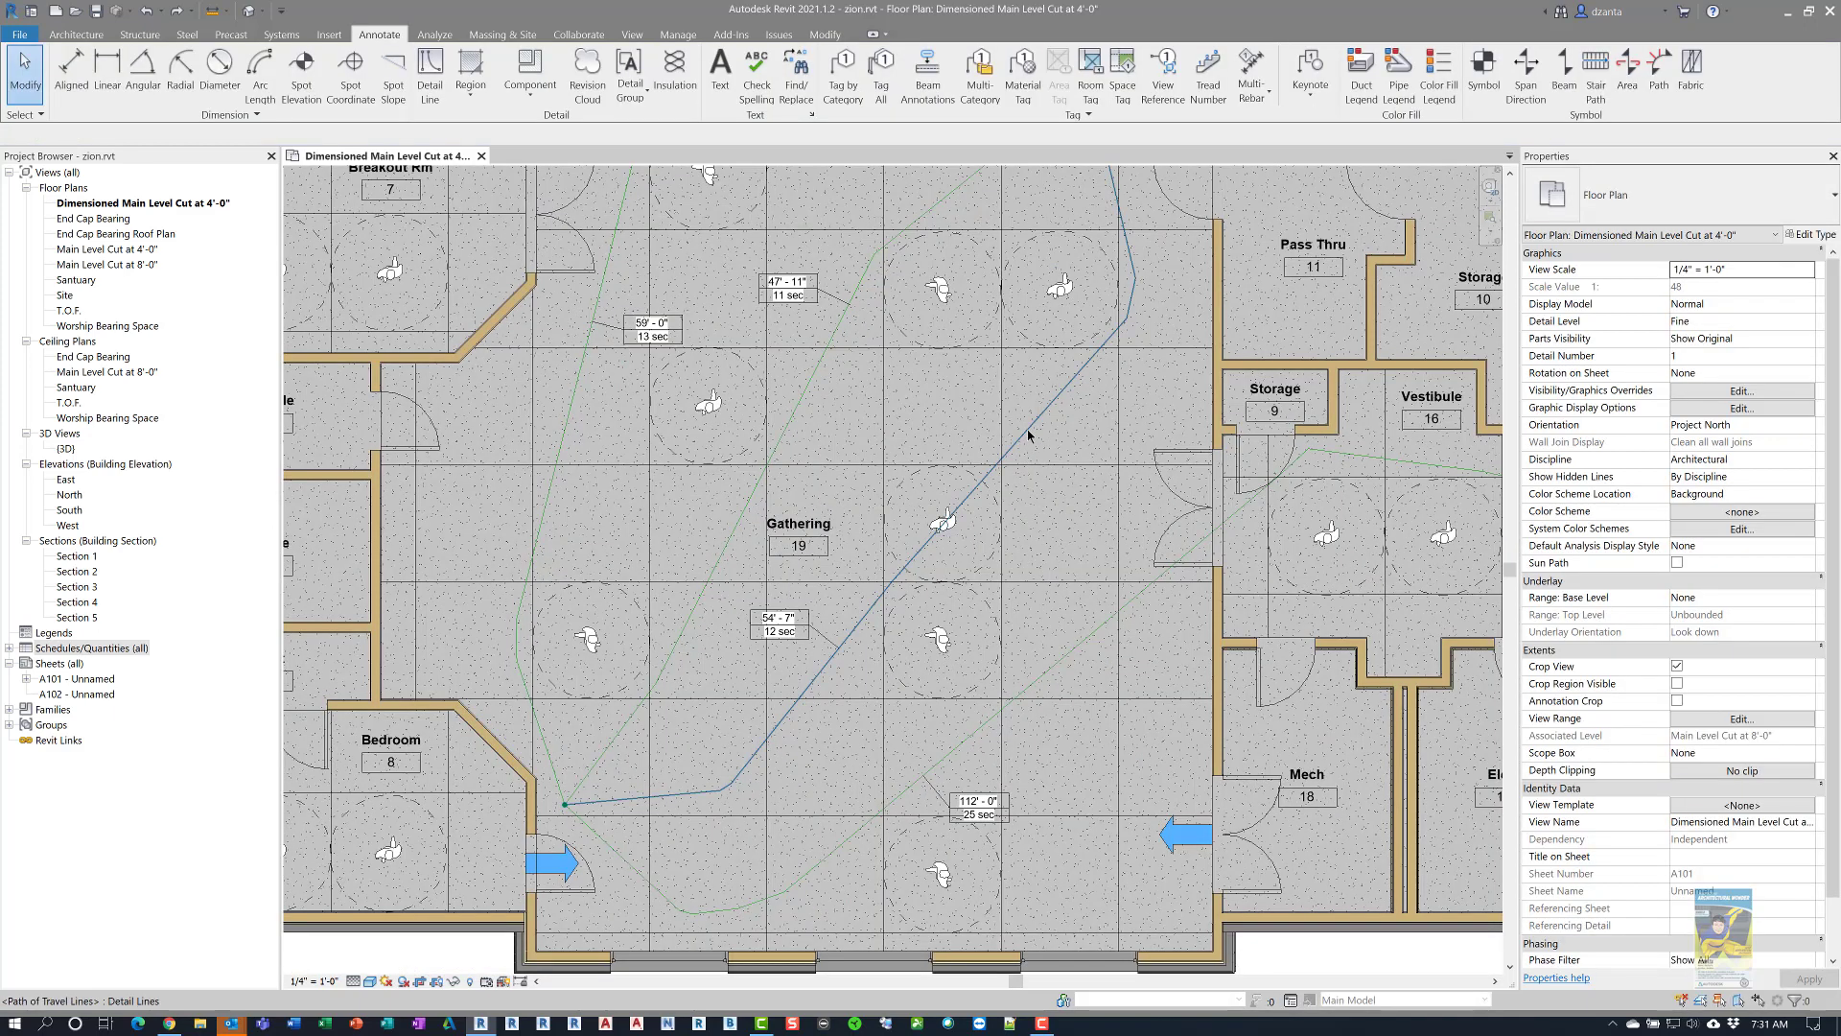
Add a waypoint to the travel path crossing the new figure, at the southwest corner of that figure's grid cell
click(1028, 435)
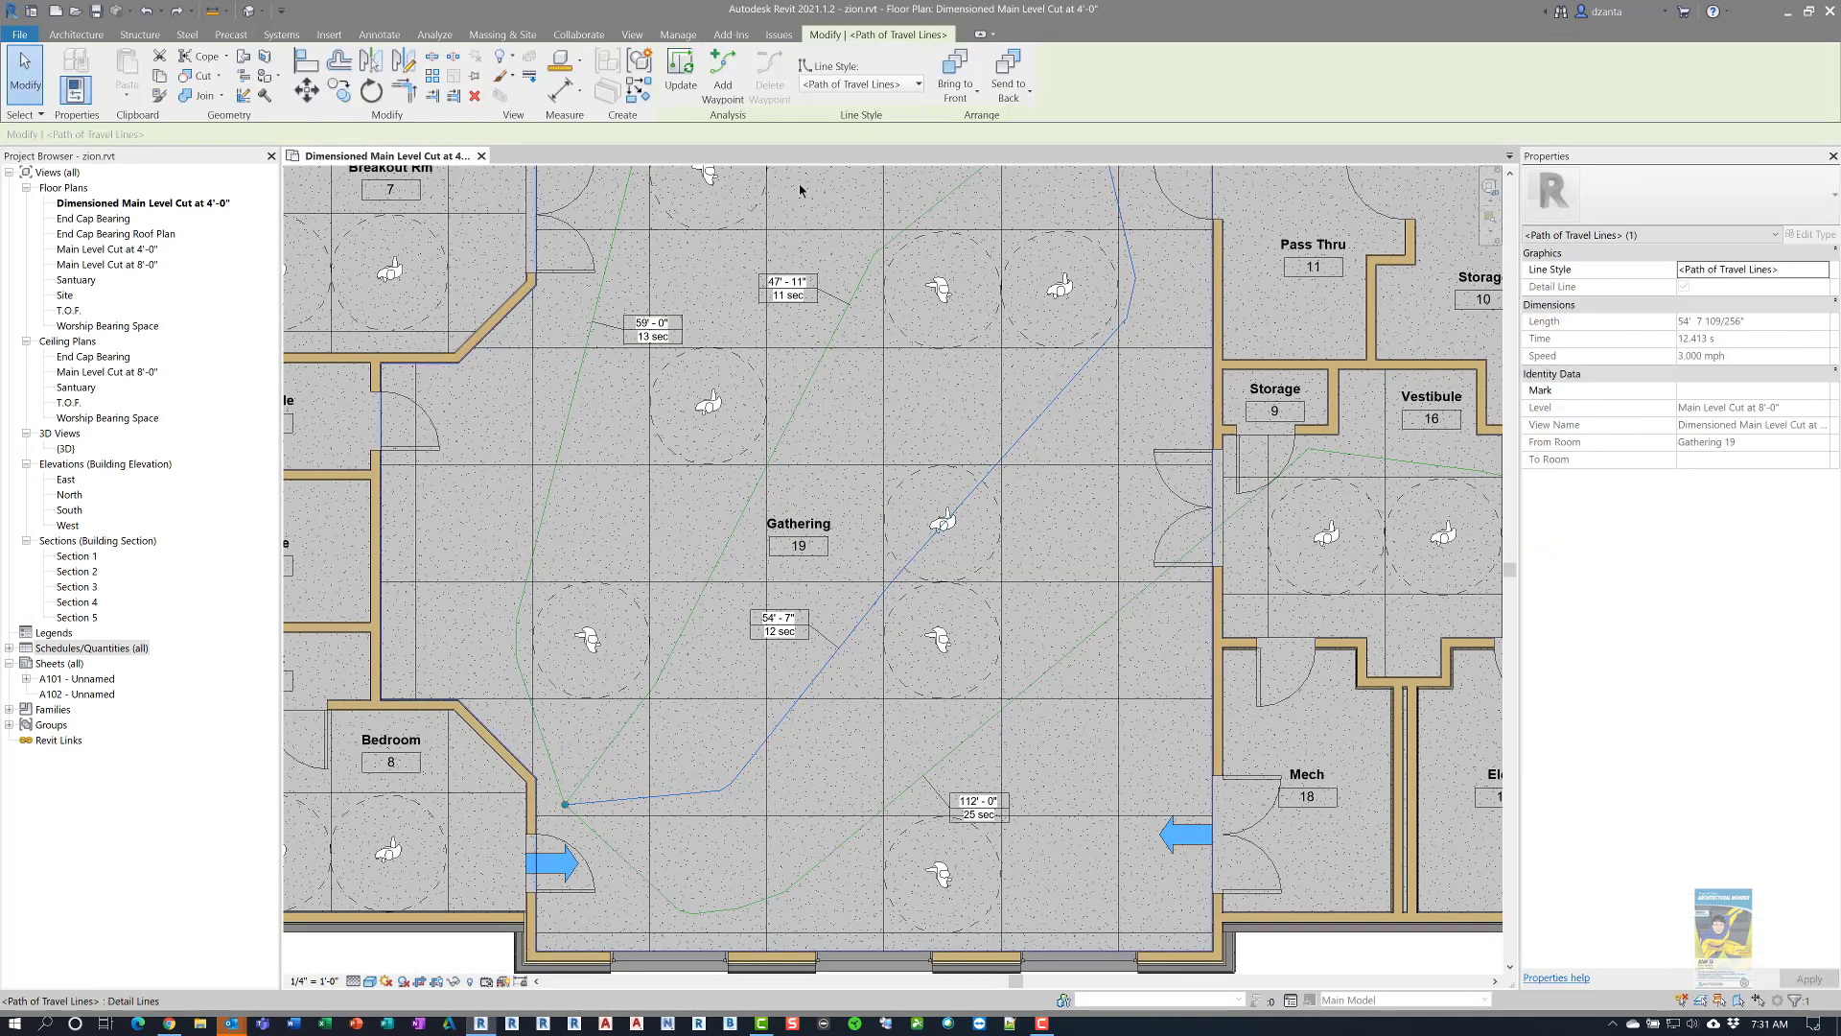
click(722, 76)
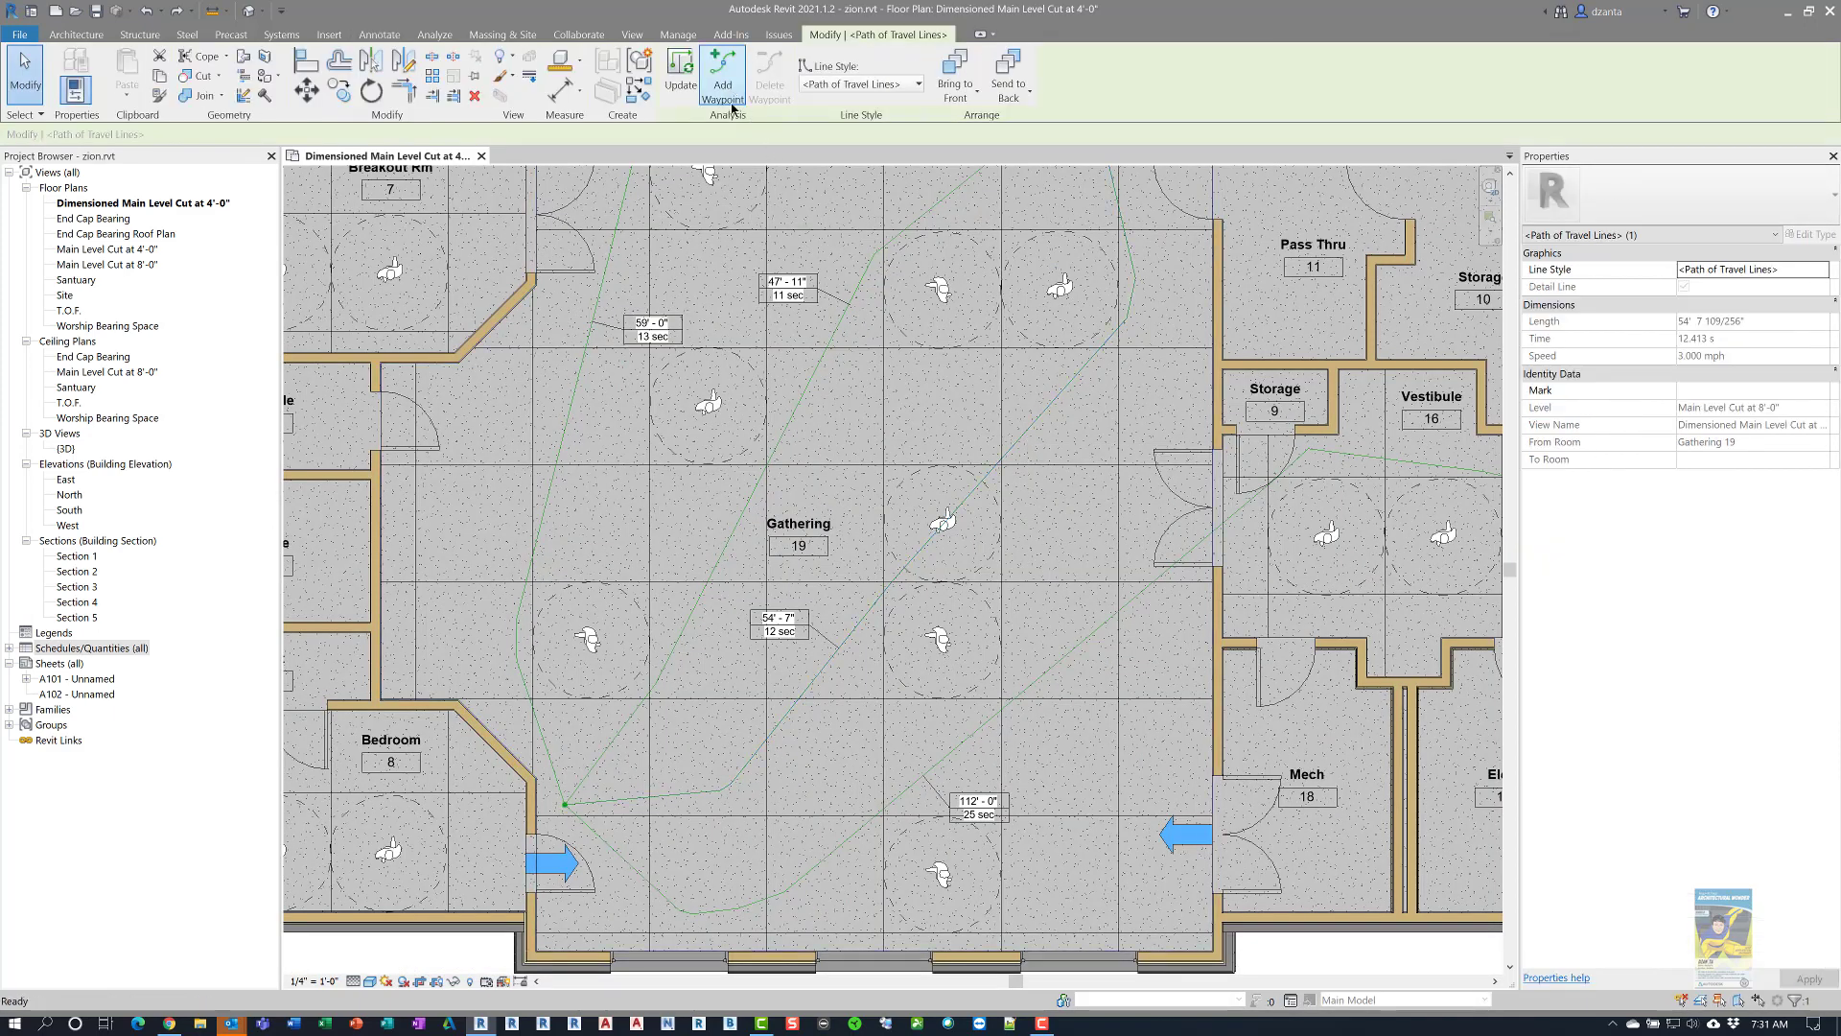
click(895, 576)
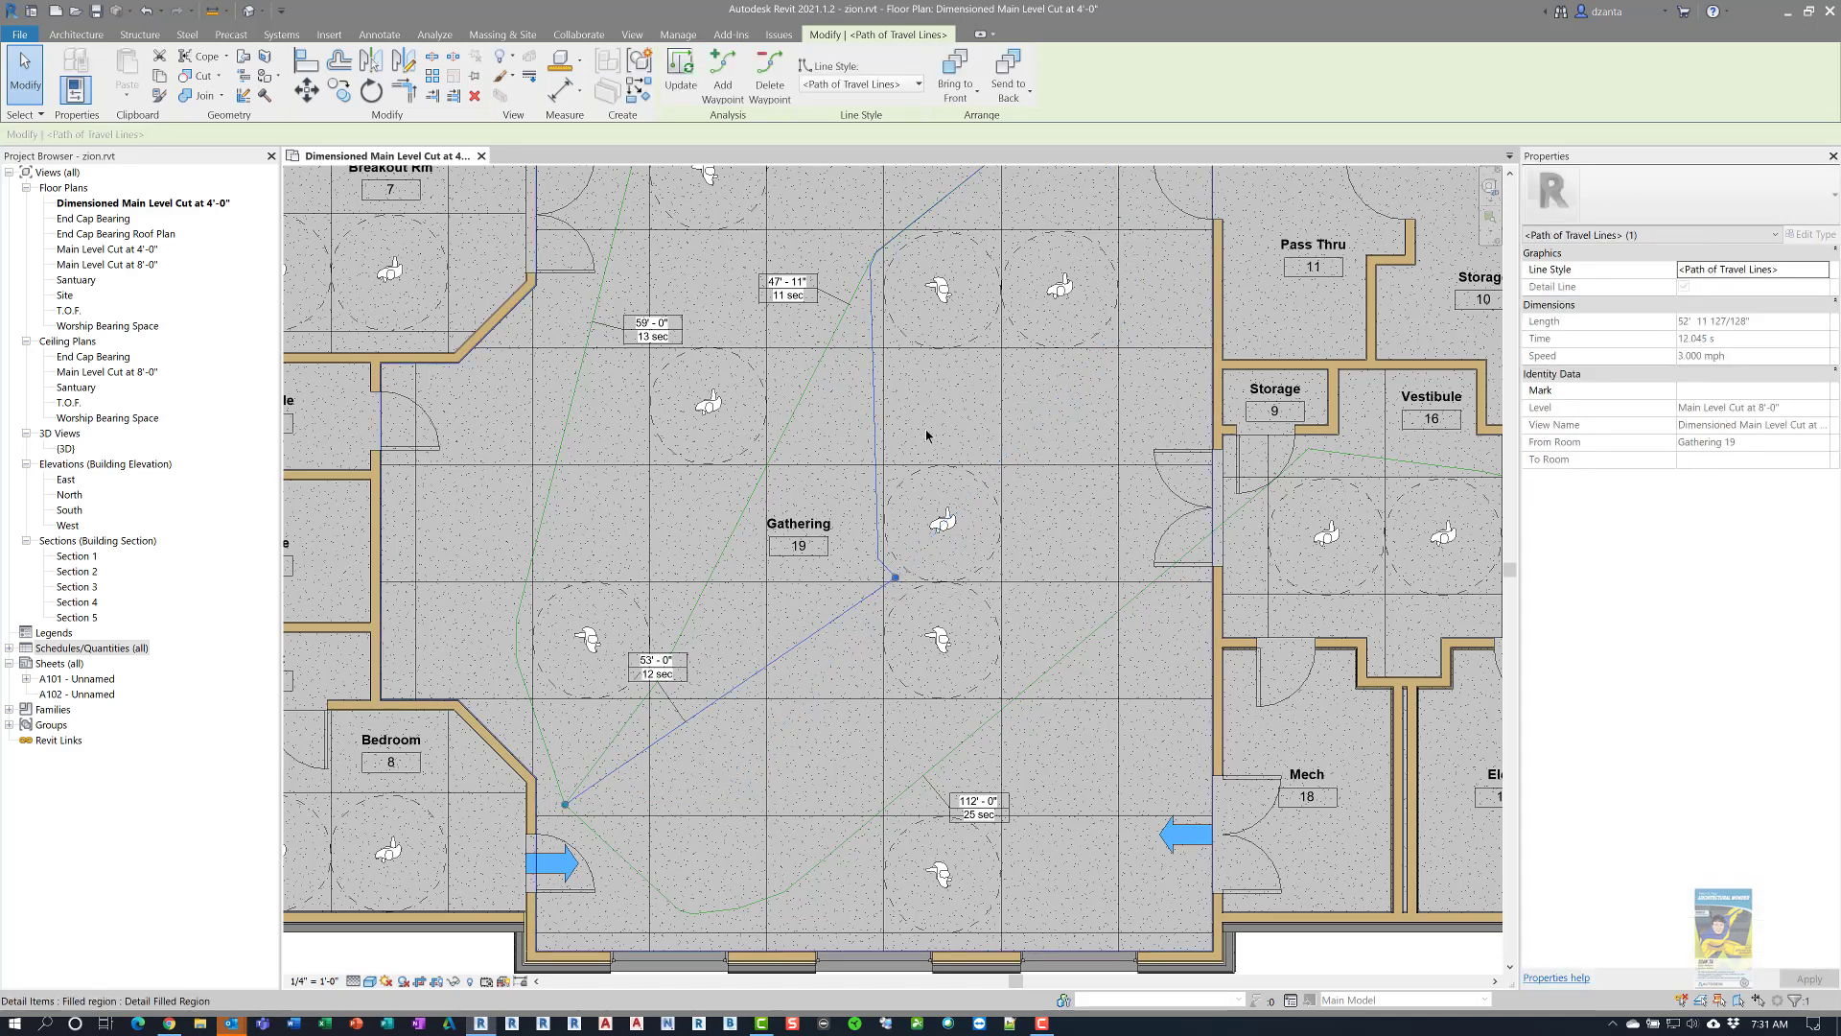
scroll(930, 437, down, 2)
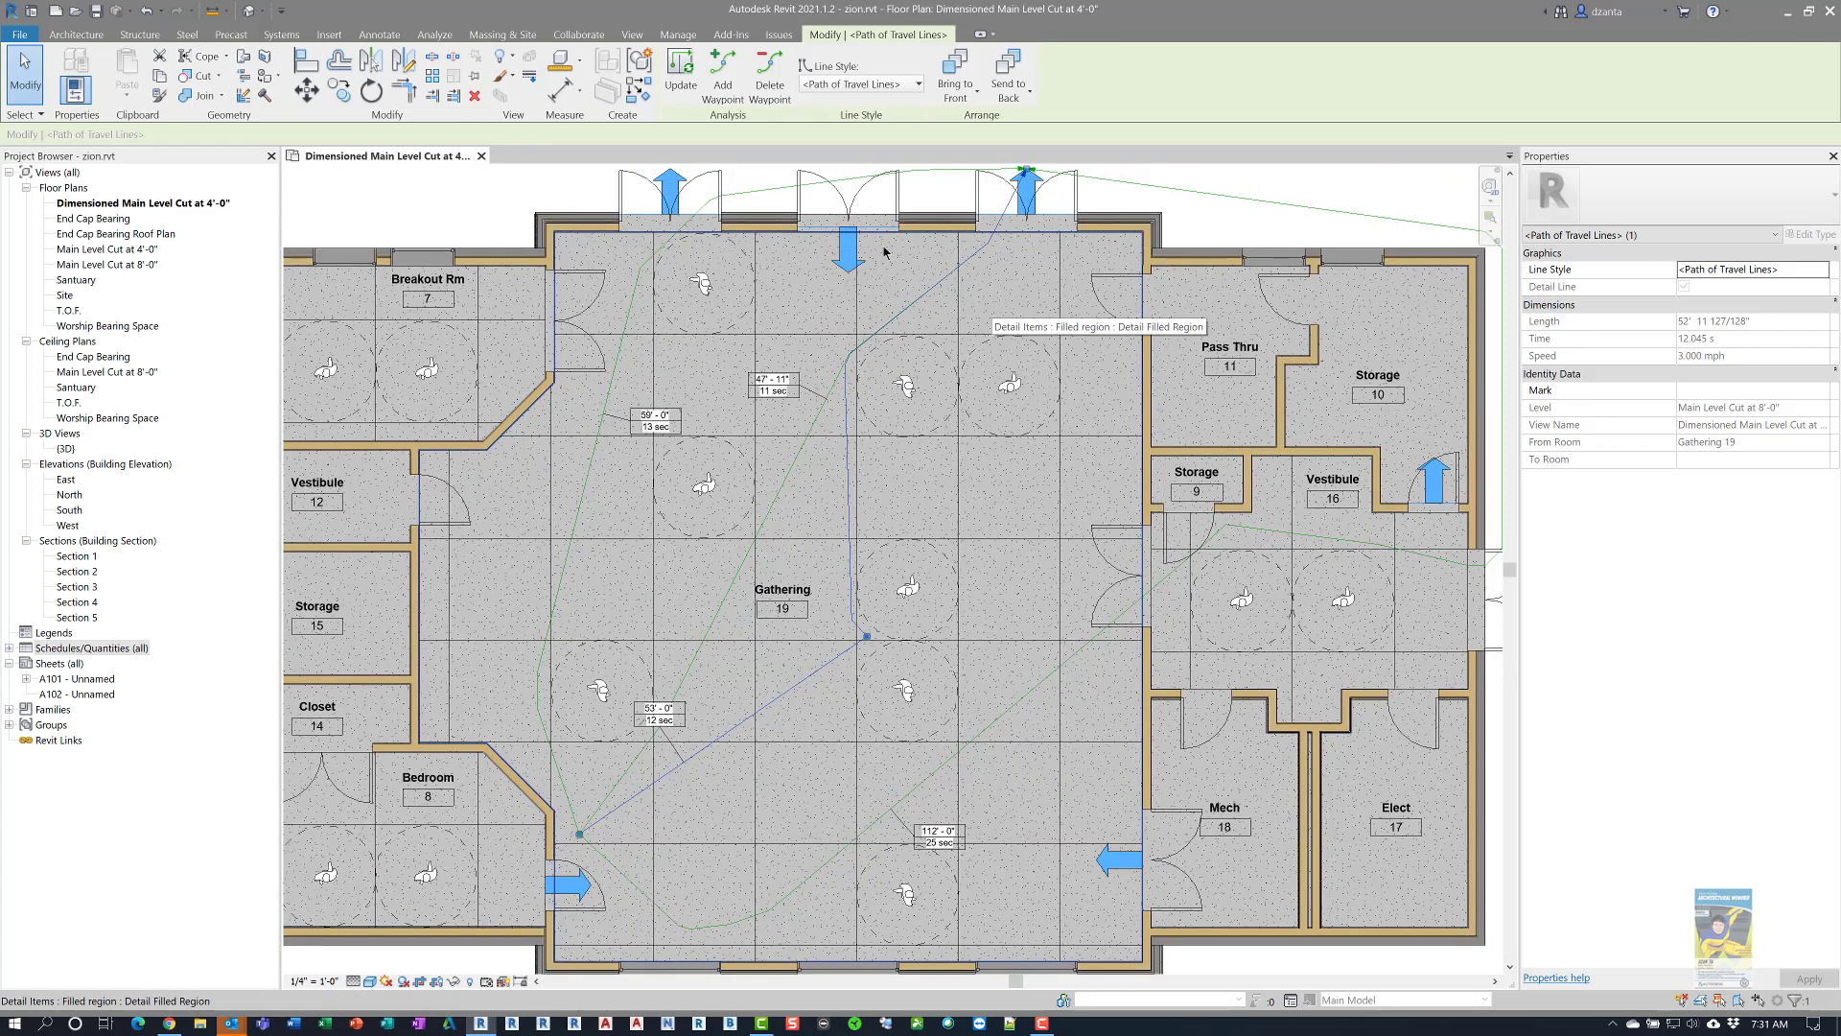
key(Escape)
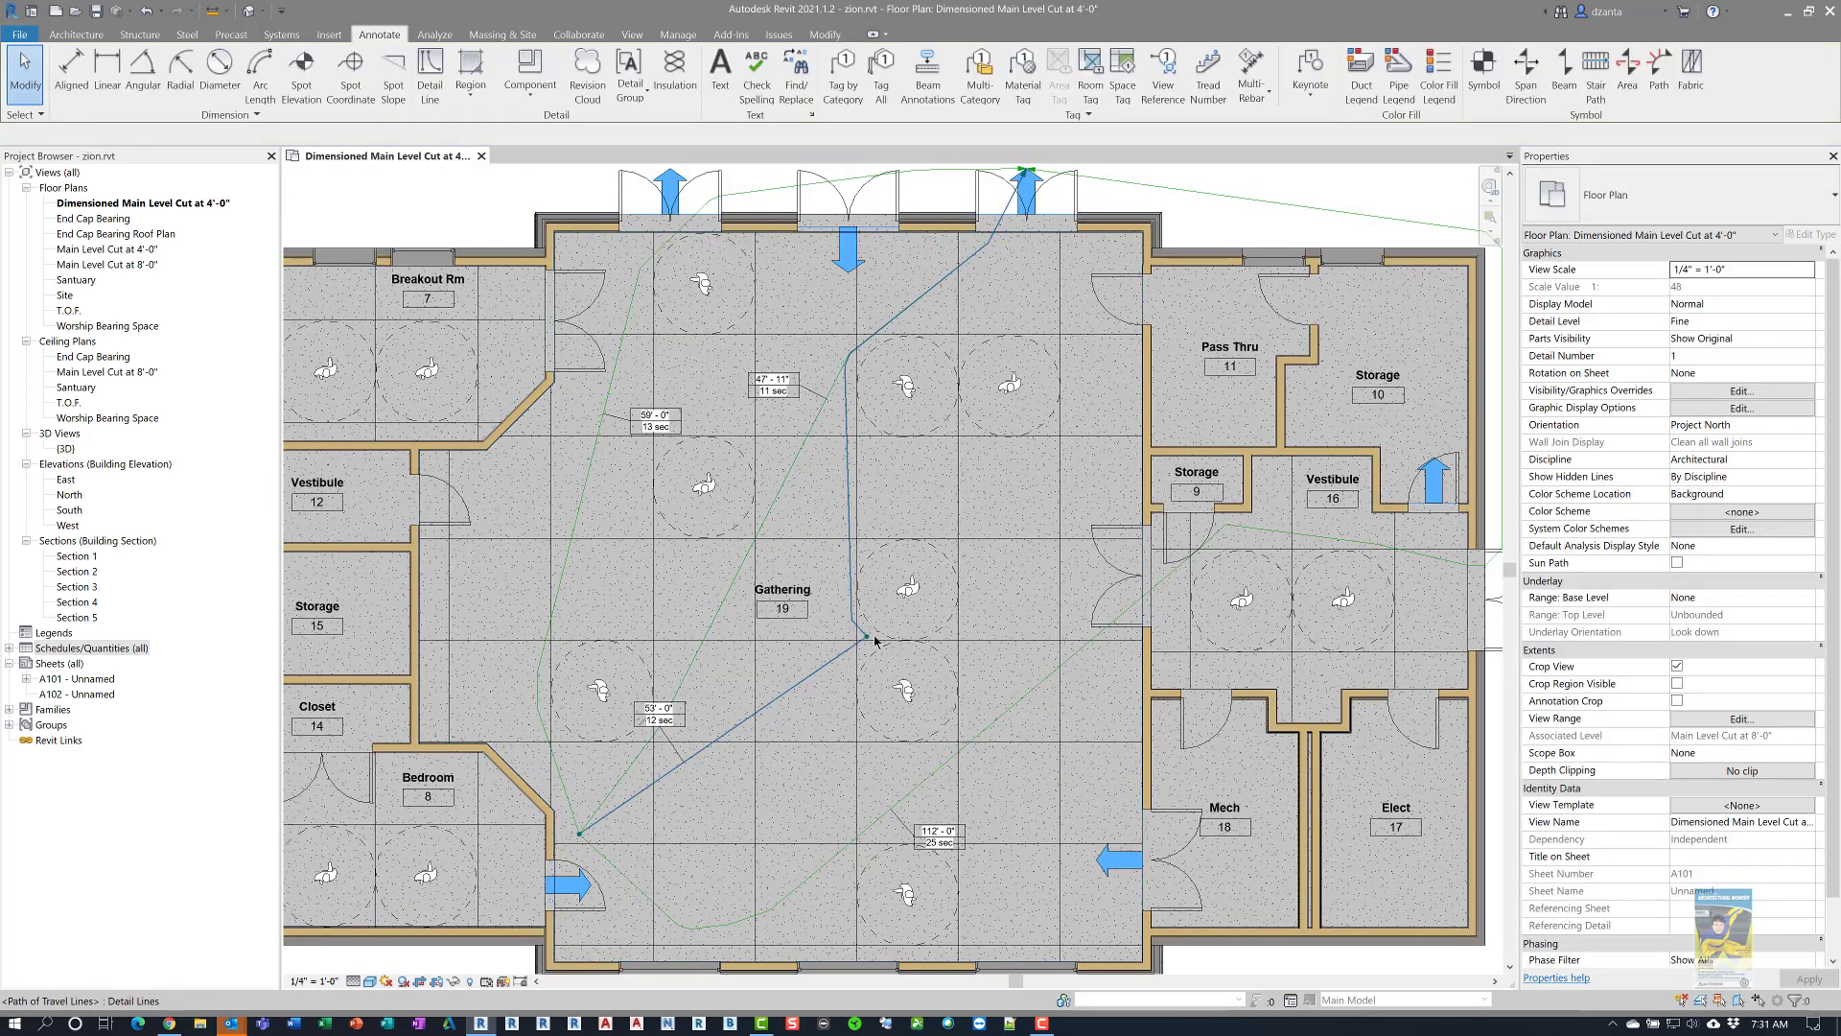
Move the path's waypoint west, away from the figures, to just southeast of the Gathering room tag
key(Tab)
click(865, 638)
scroll(865, 638, up, 4)
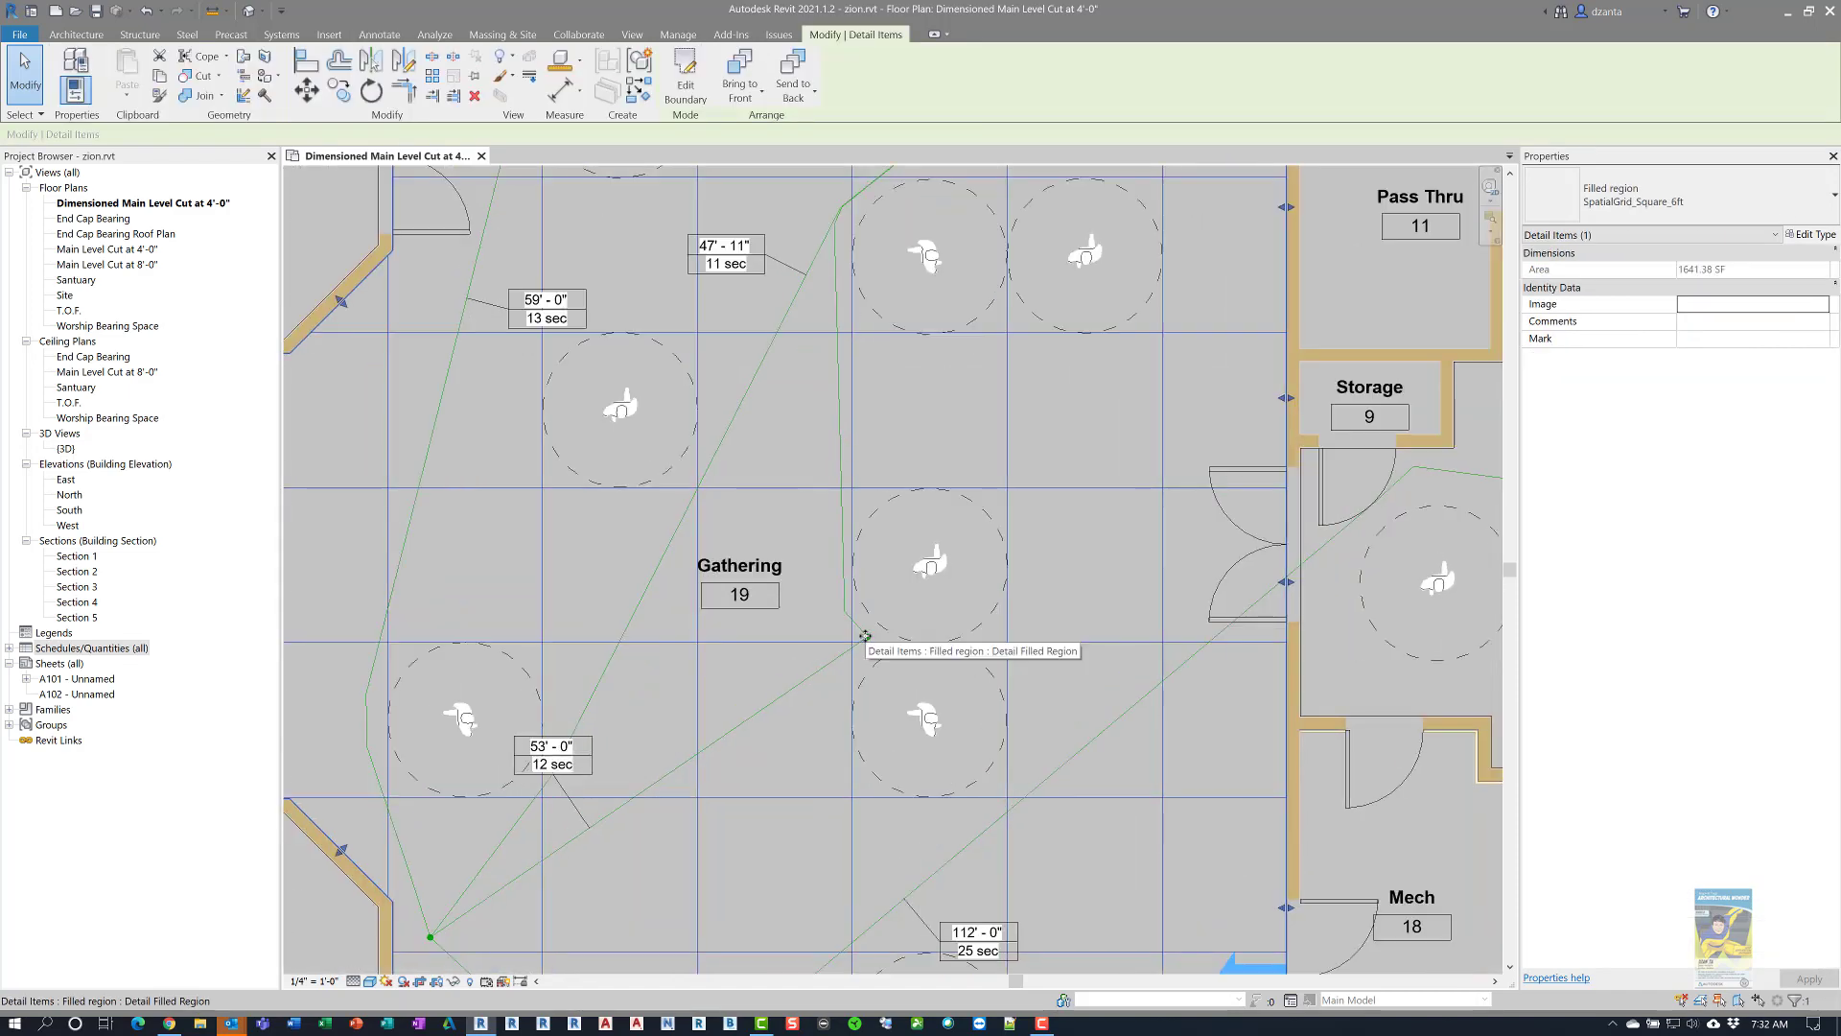
key(Escape)
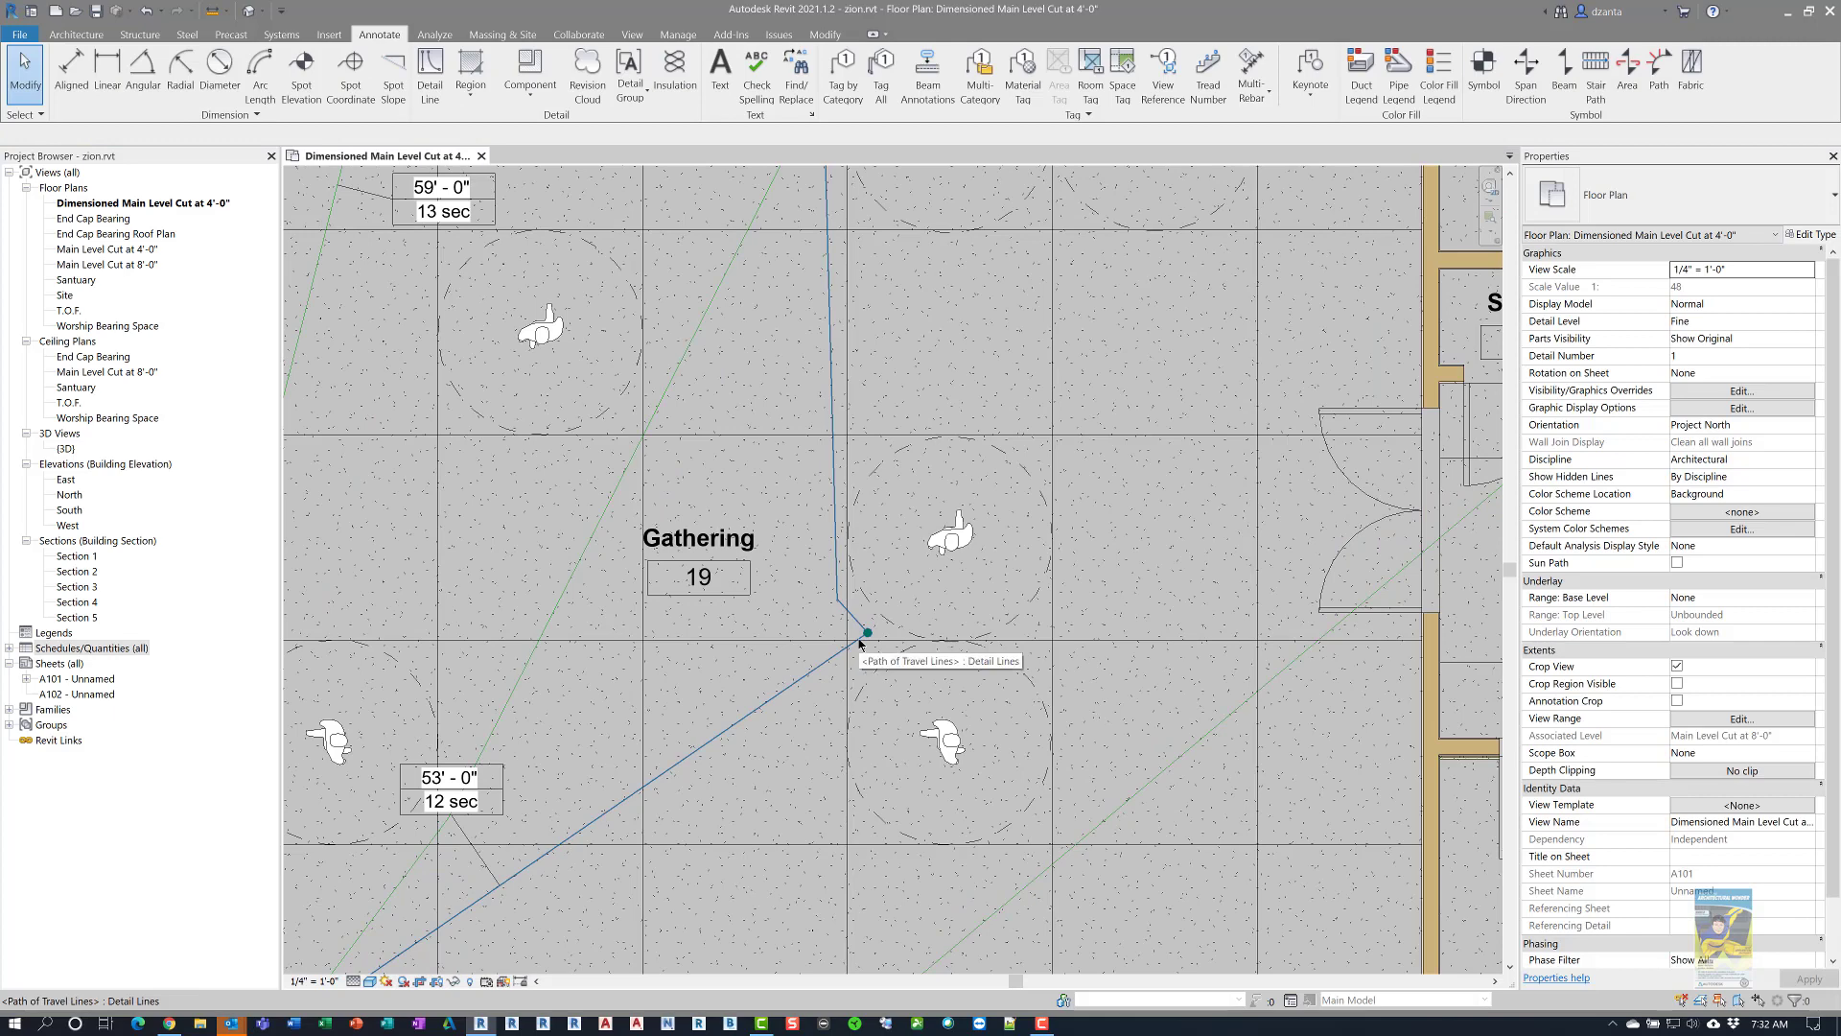
click(871, 641)
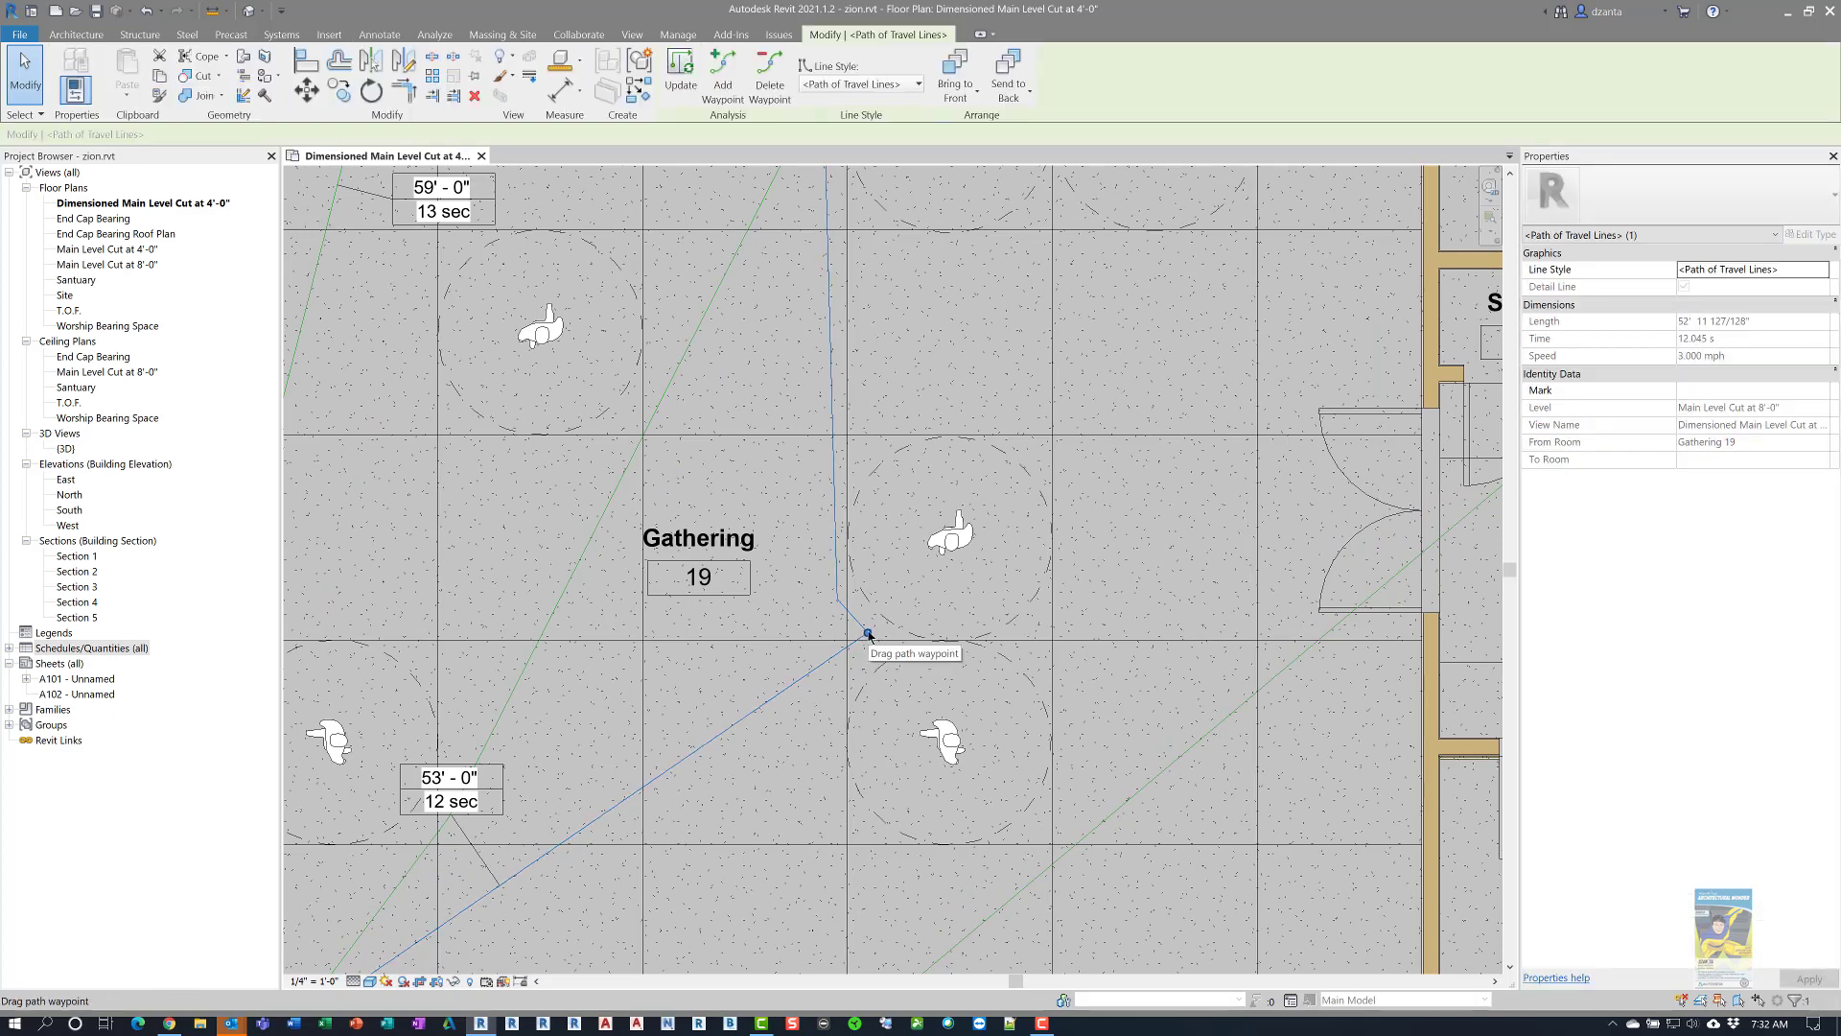
click(868, 634)
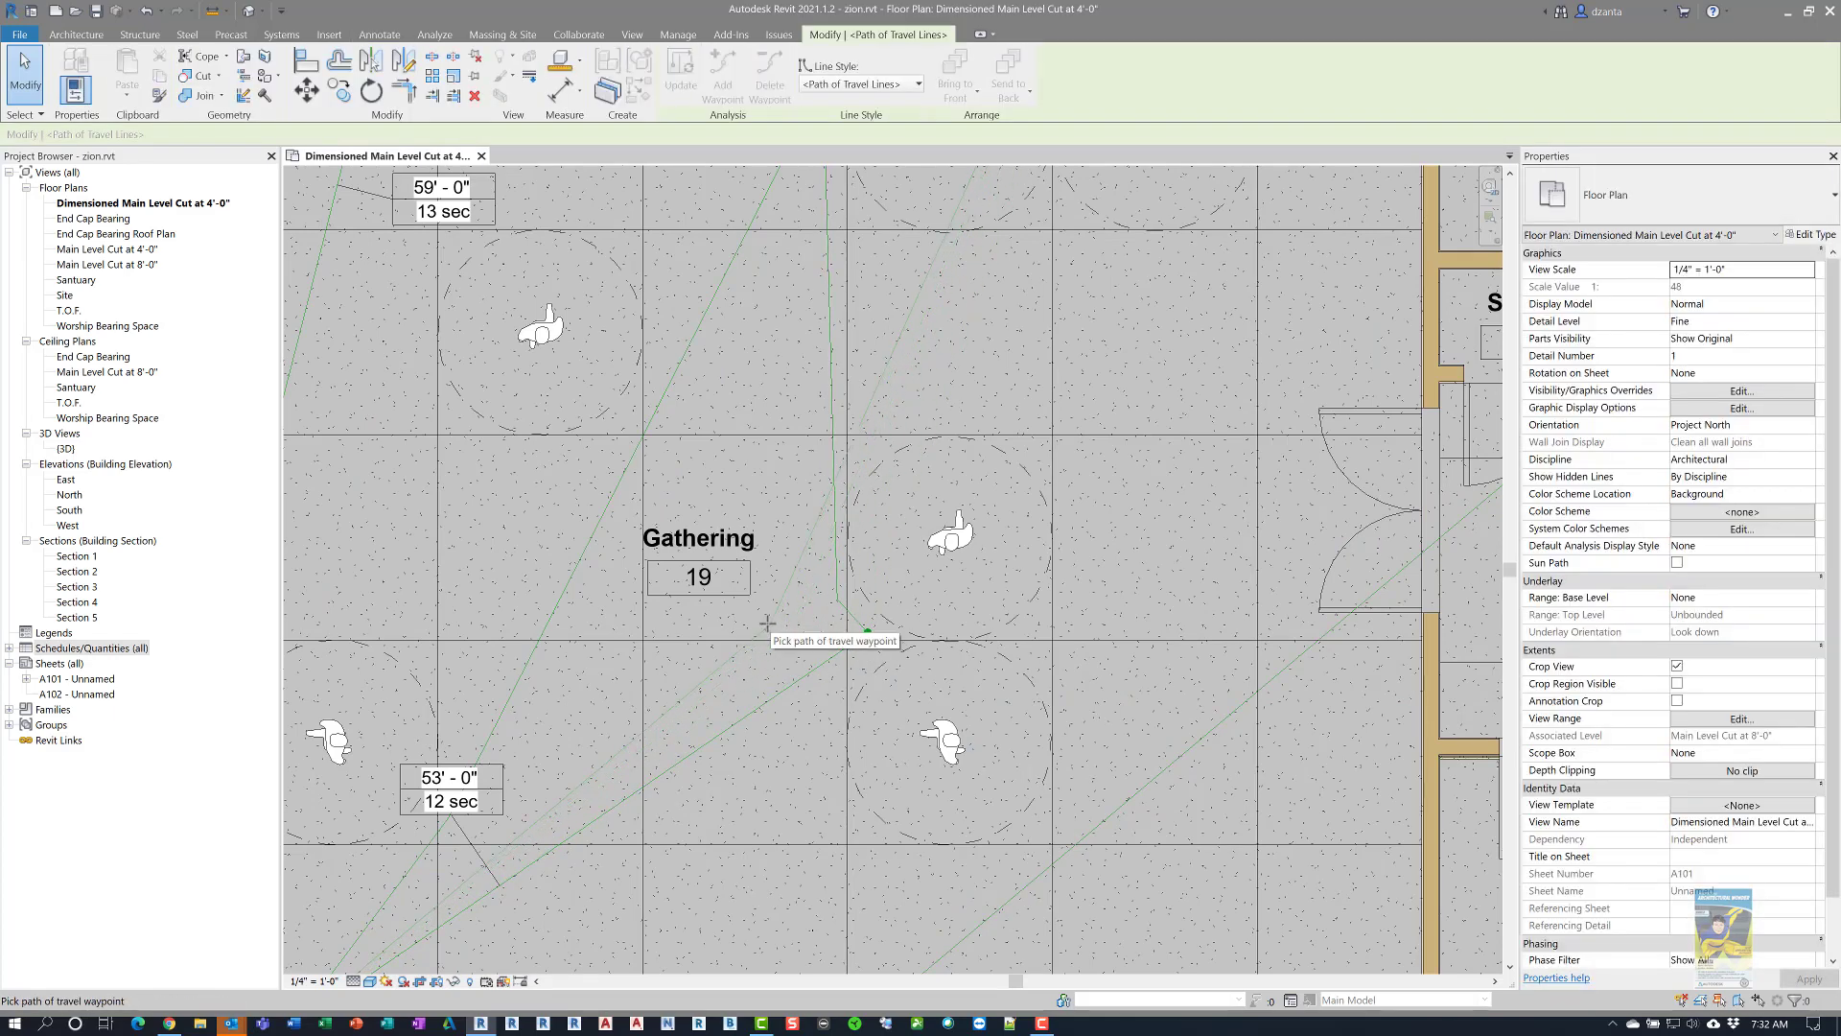
click(764, 624)
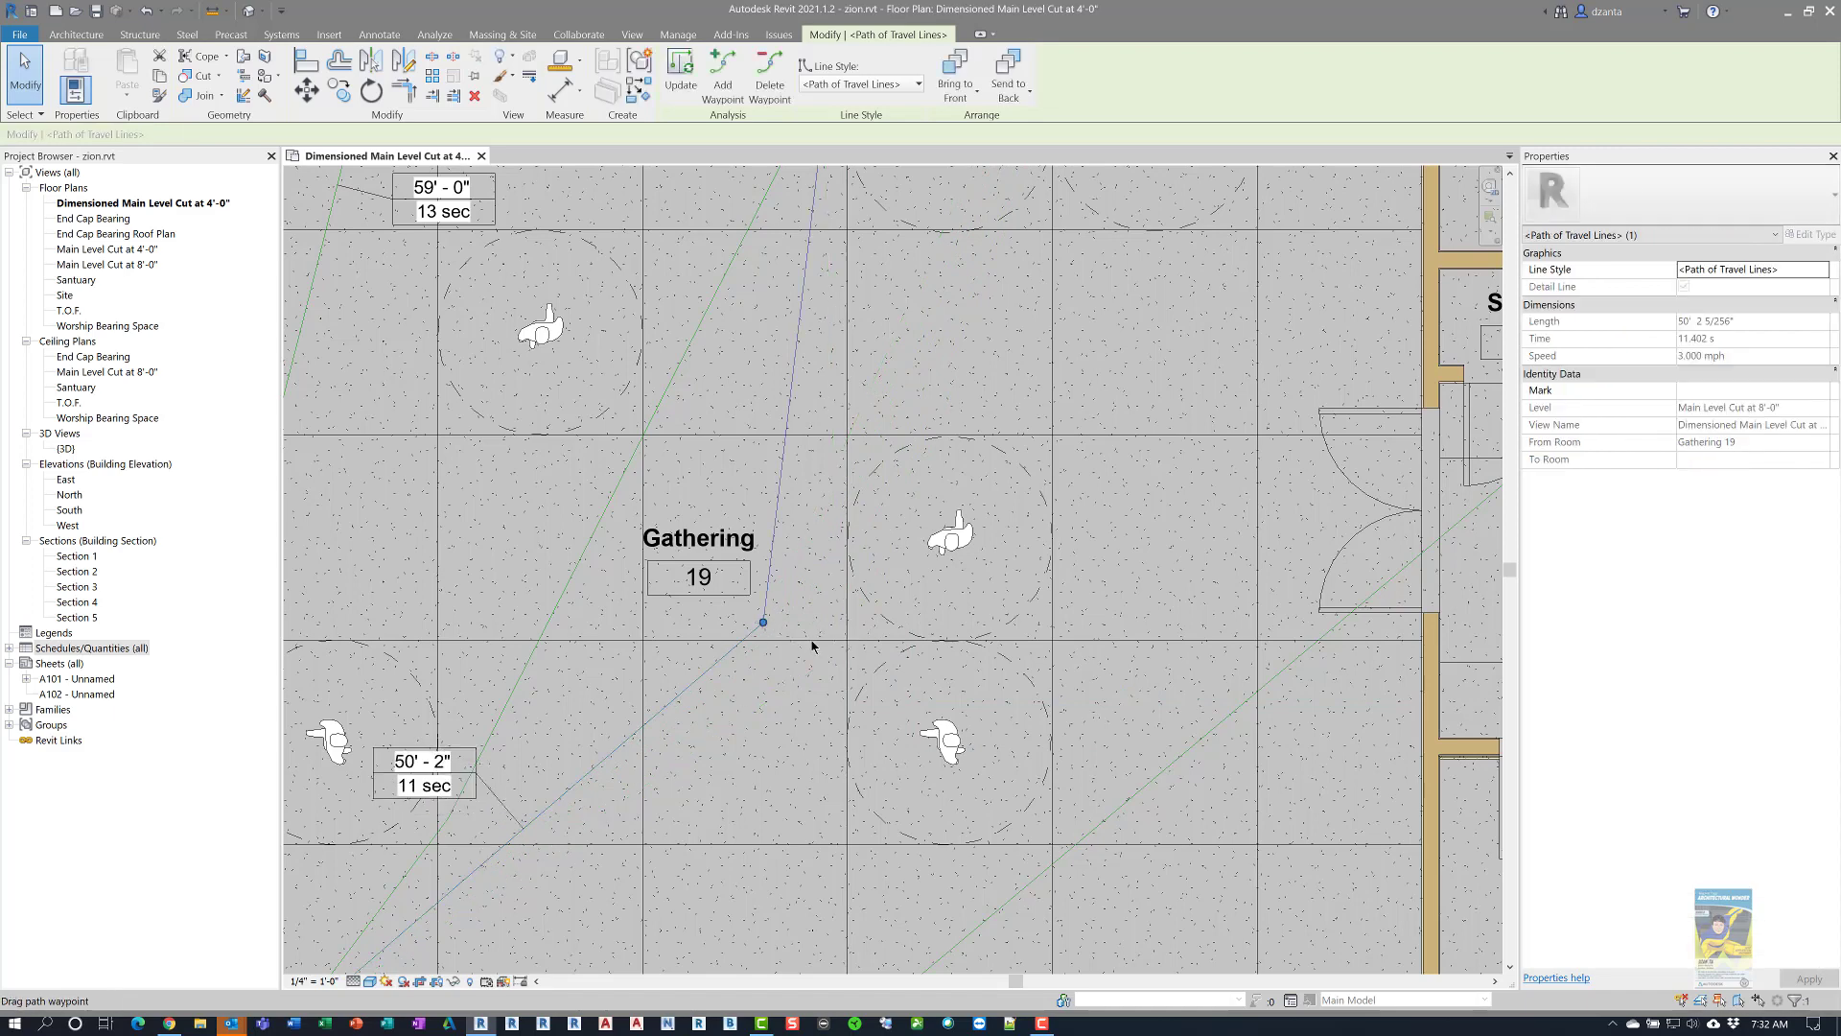
scroll(828, 647, down, 5)
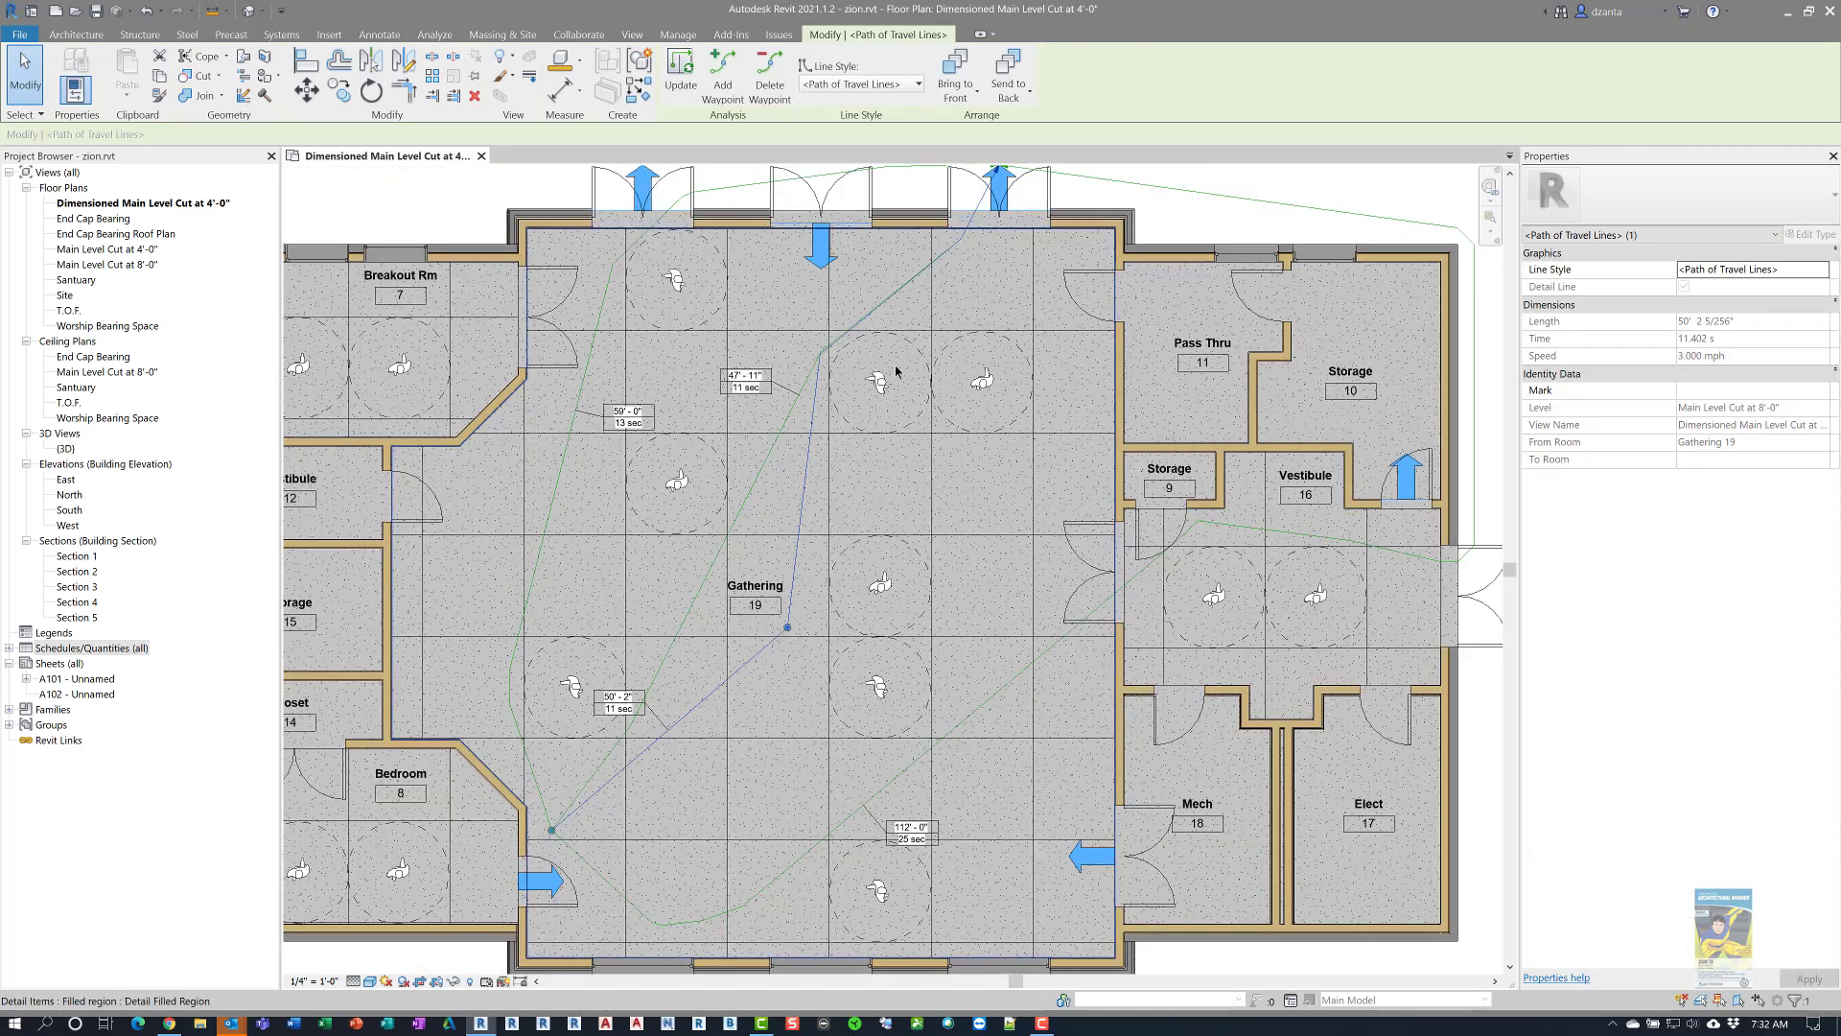
scroll(827, 482, down, 5)
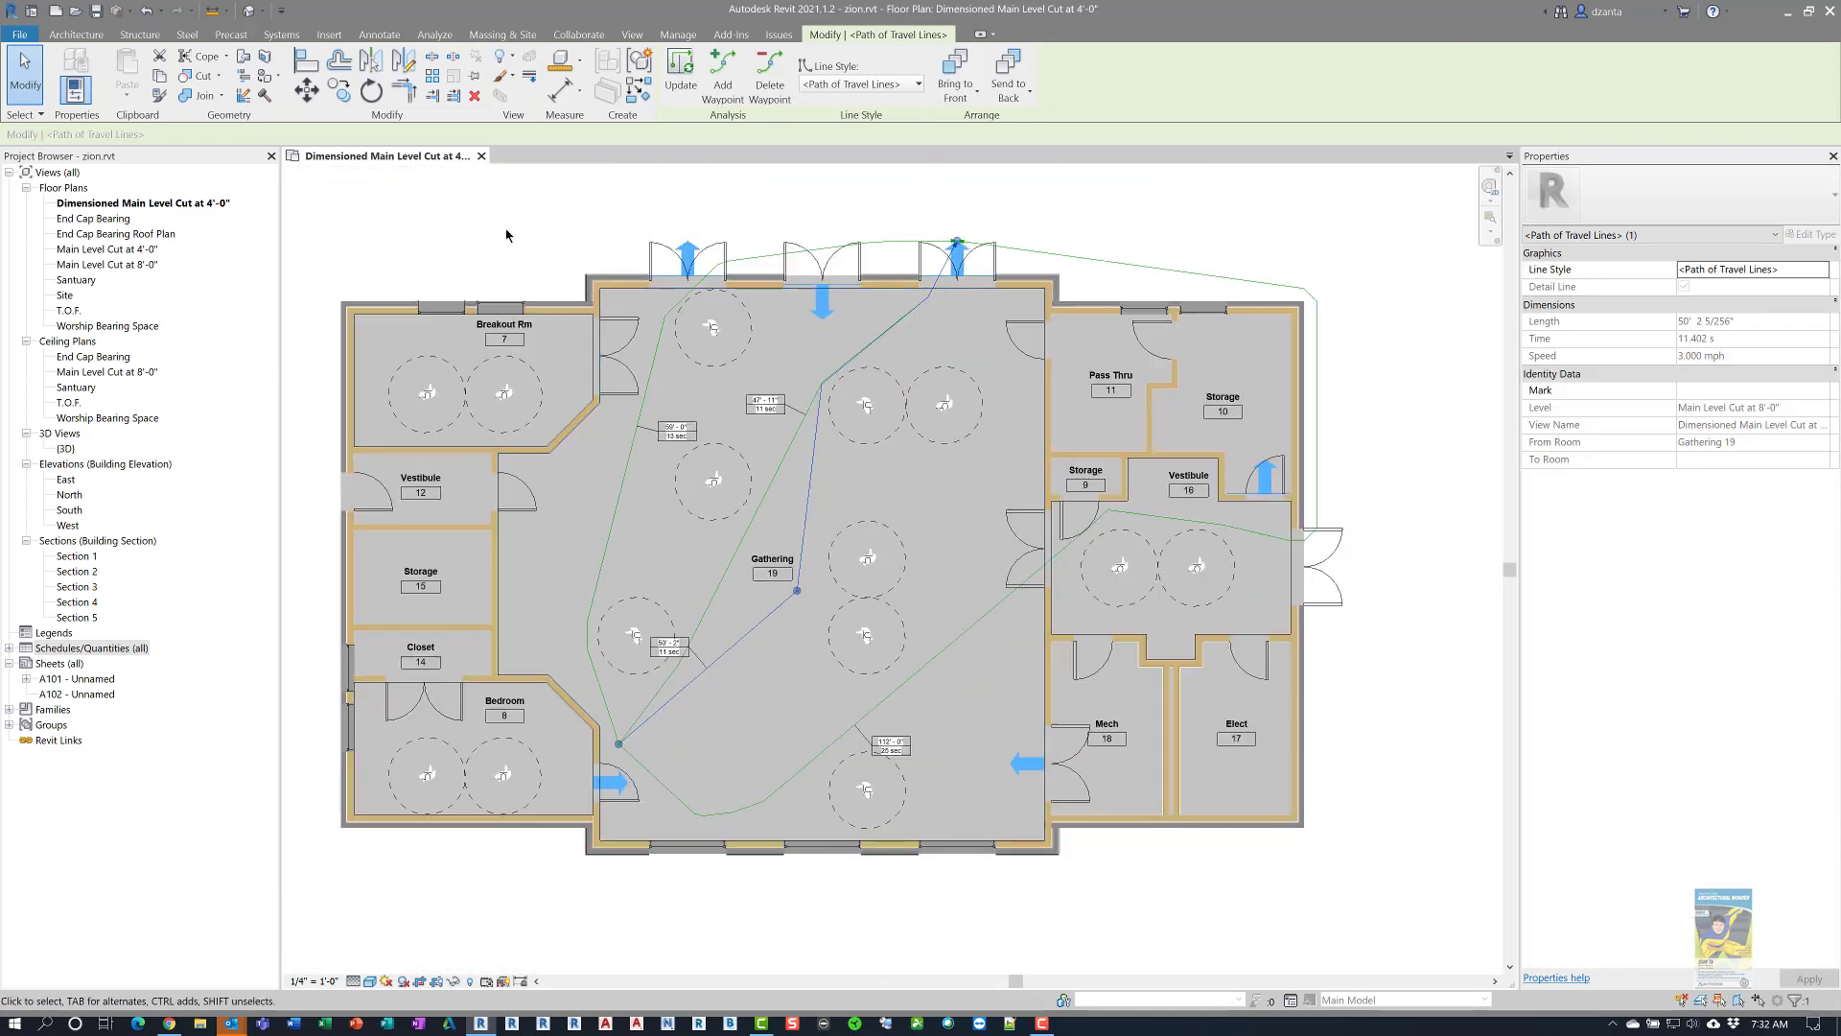
click(505, 230)
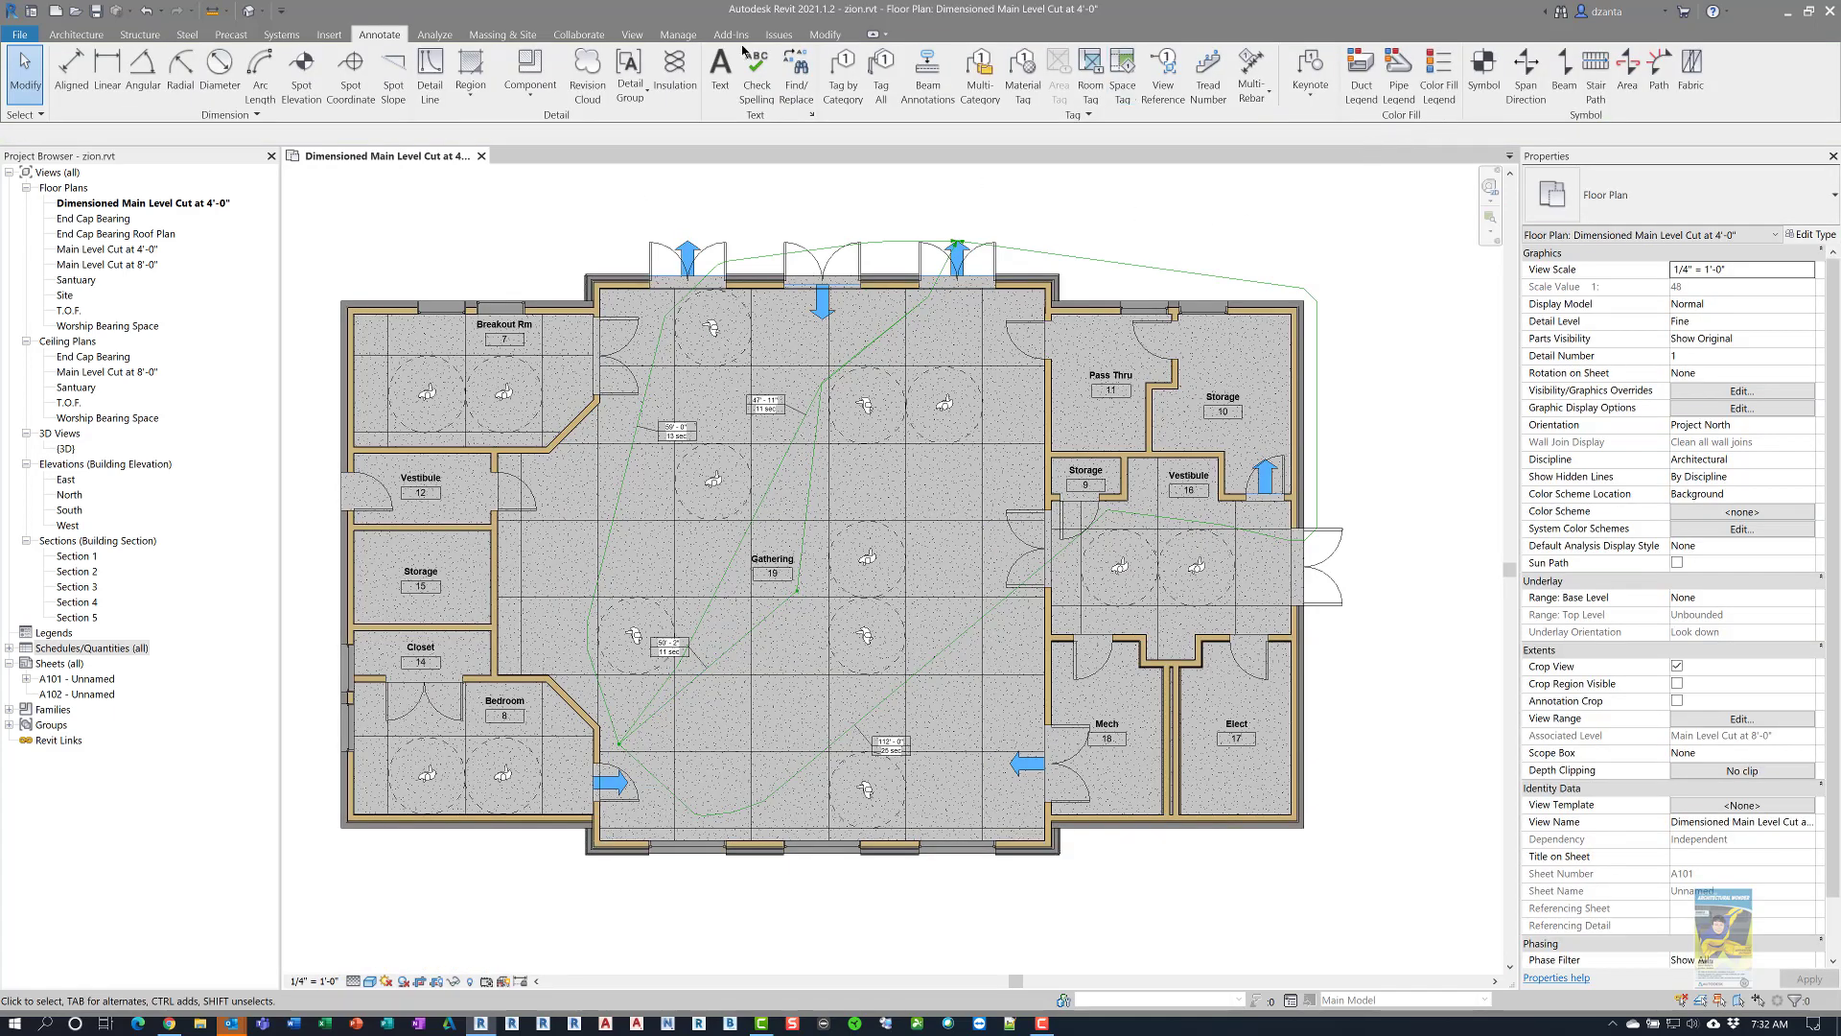
click(434, 34)
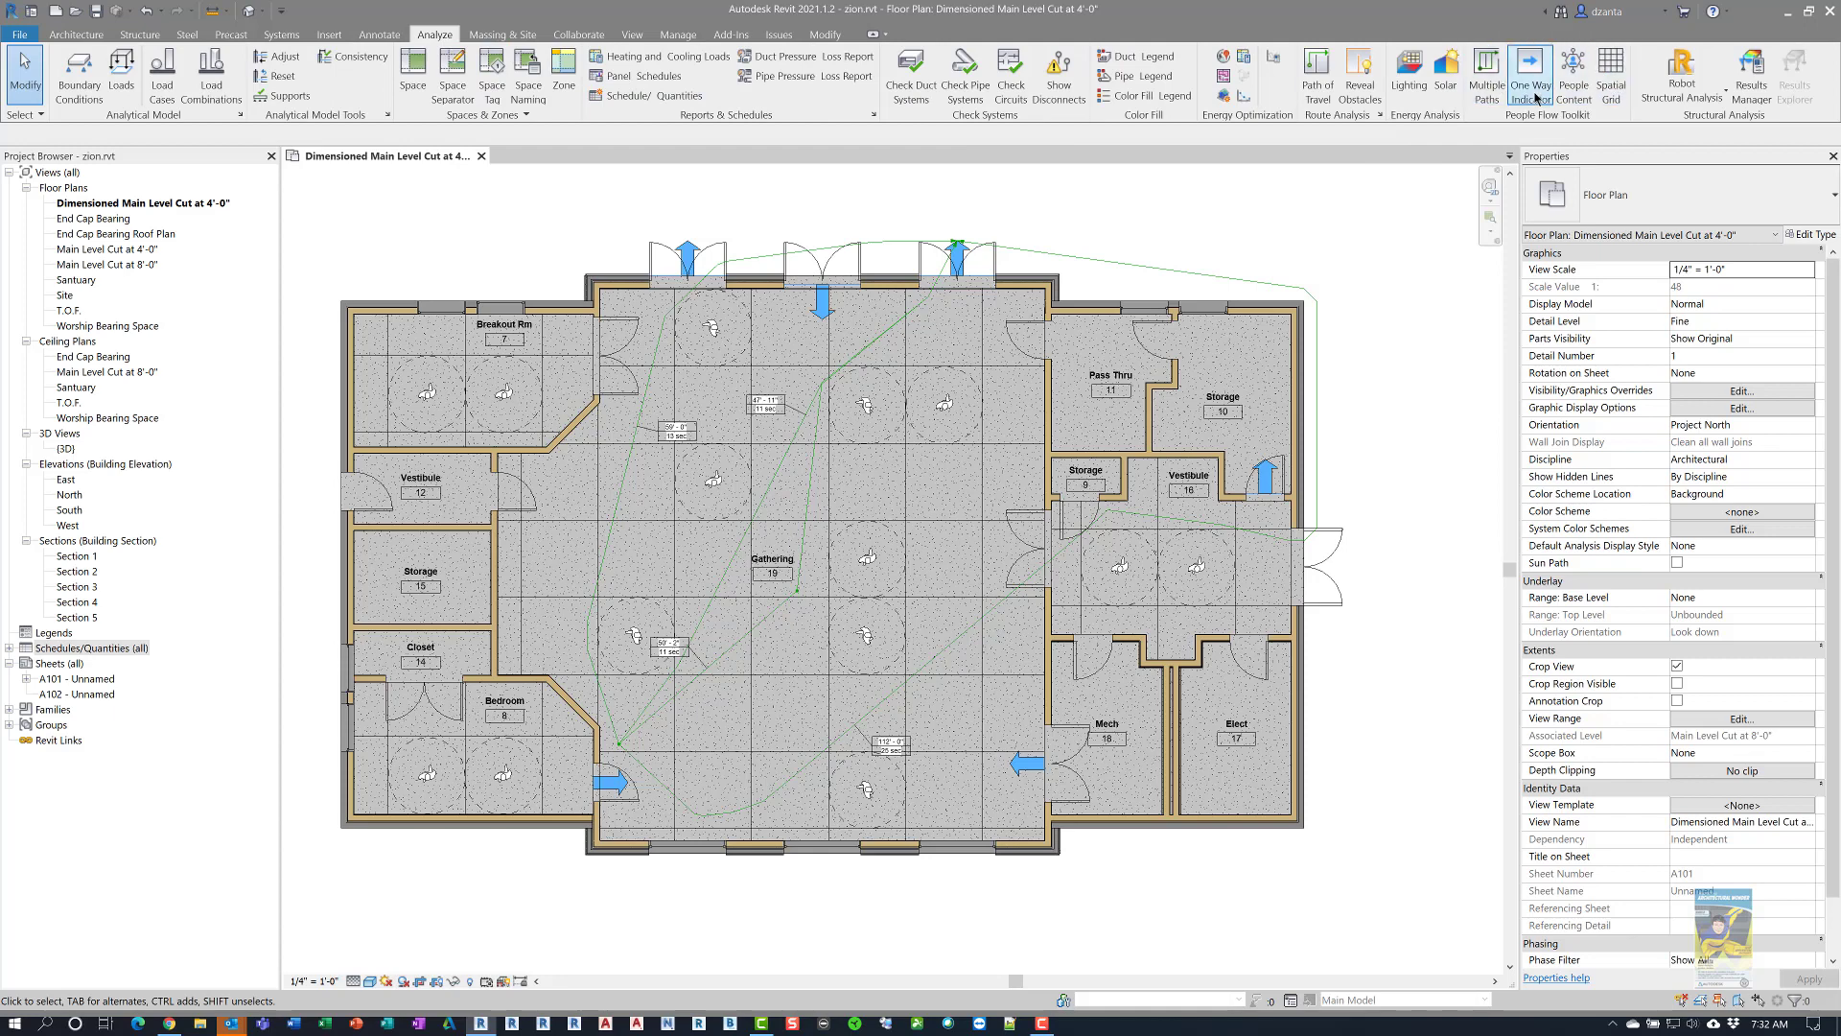
middle_drag(1358, 457, 1423, 460)
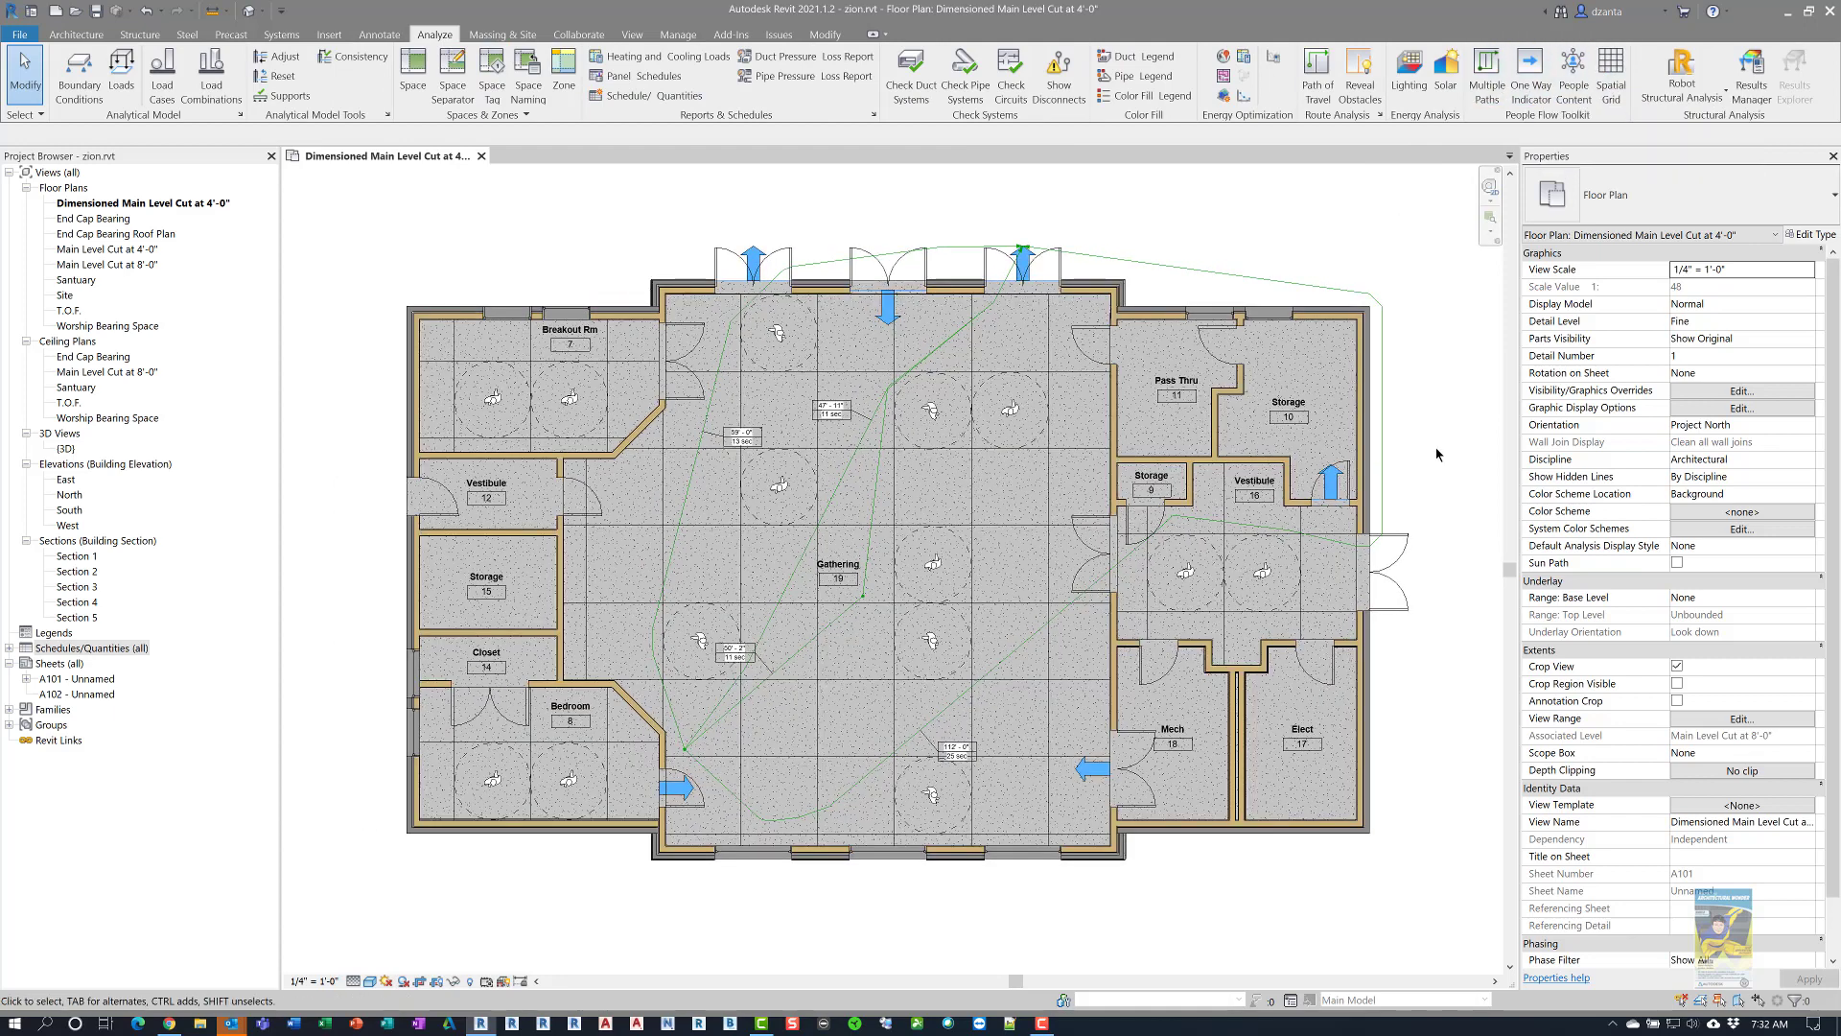